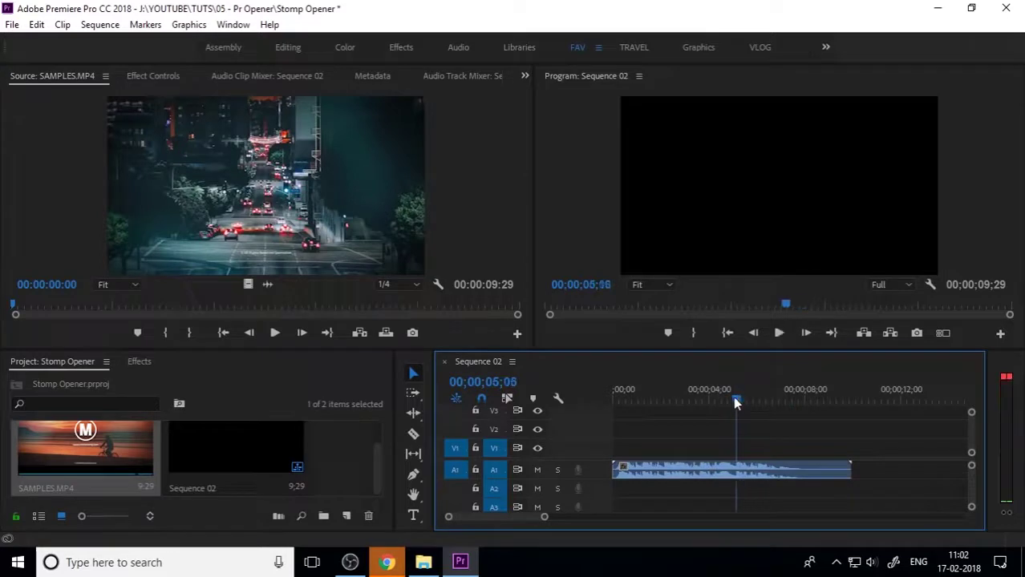
pyautogui.click(614, 393)
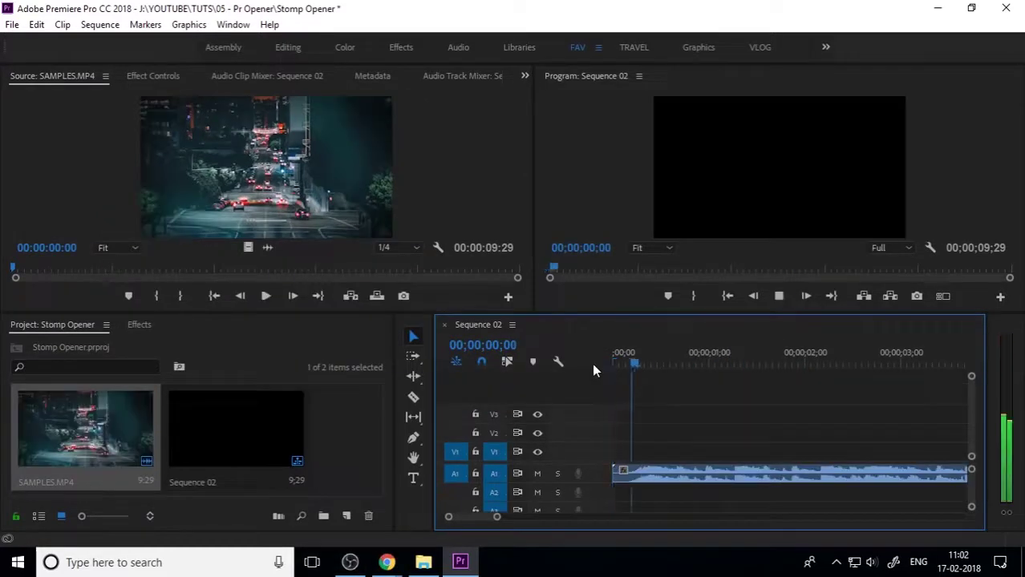
pyautogui.press('space')
pyautogui.click(639, 362)
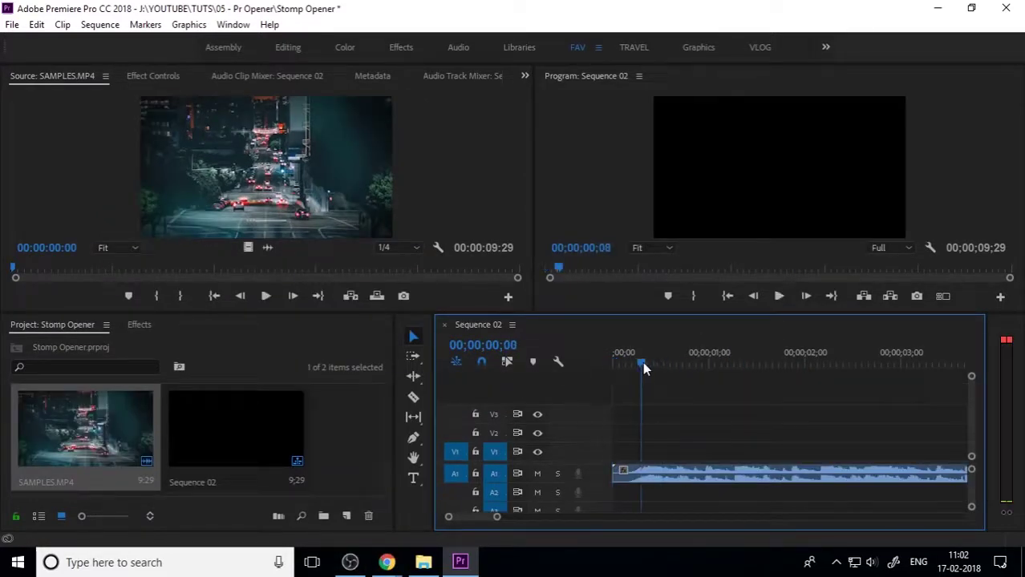
pyautogui.press('m')
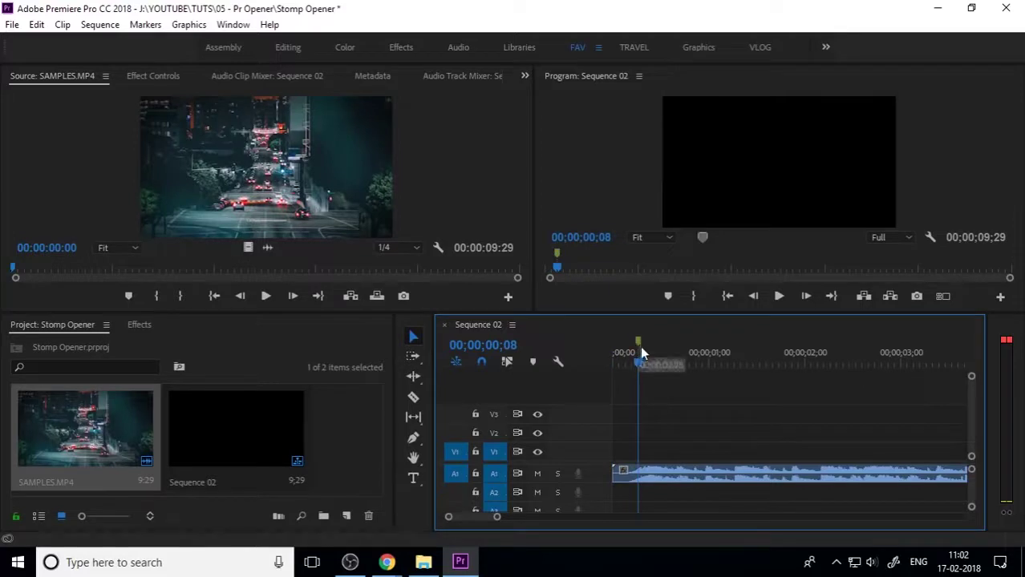
pyautogui.hotkey('ctrl', 'z')
# - Play the audio from the sequence start and add a marker on the first beat, at about 0.3 seconds
pyautogui.press('Home')
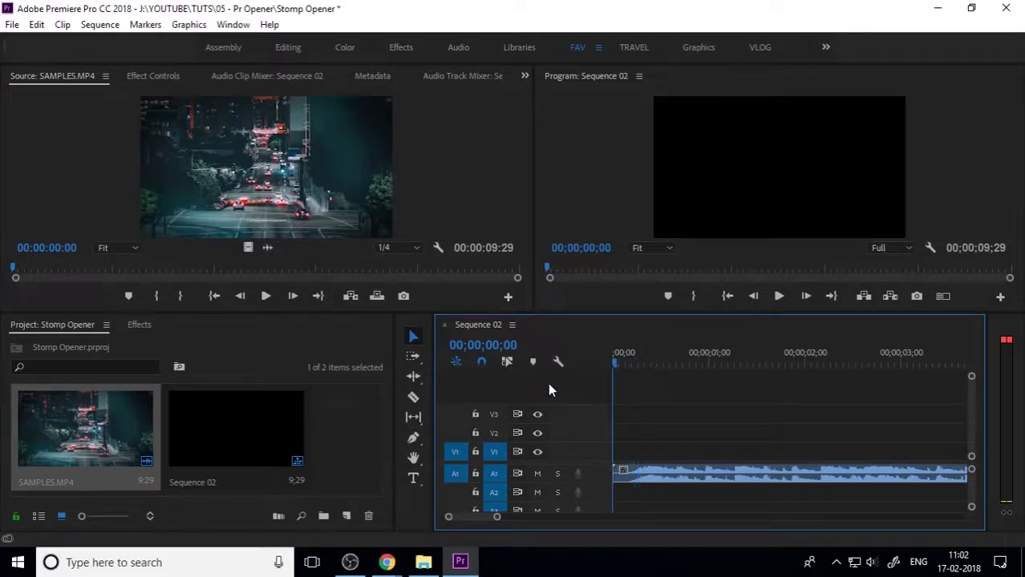
pyautogui.press('space')
pyautogui.press('m')
pyautogui.press('m')
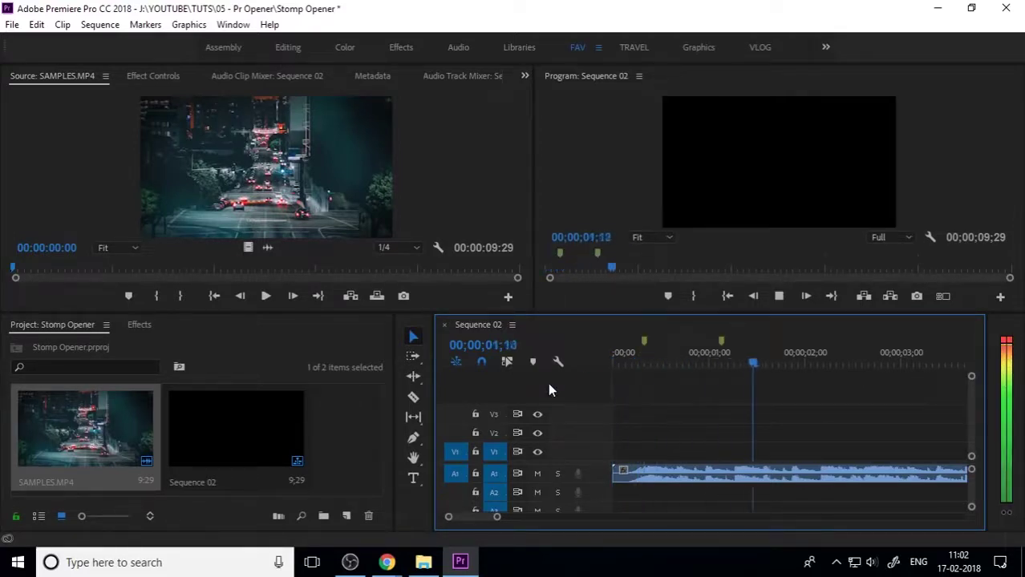
pyautogui.press('m')
pyautogui.press('space')
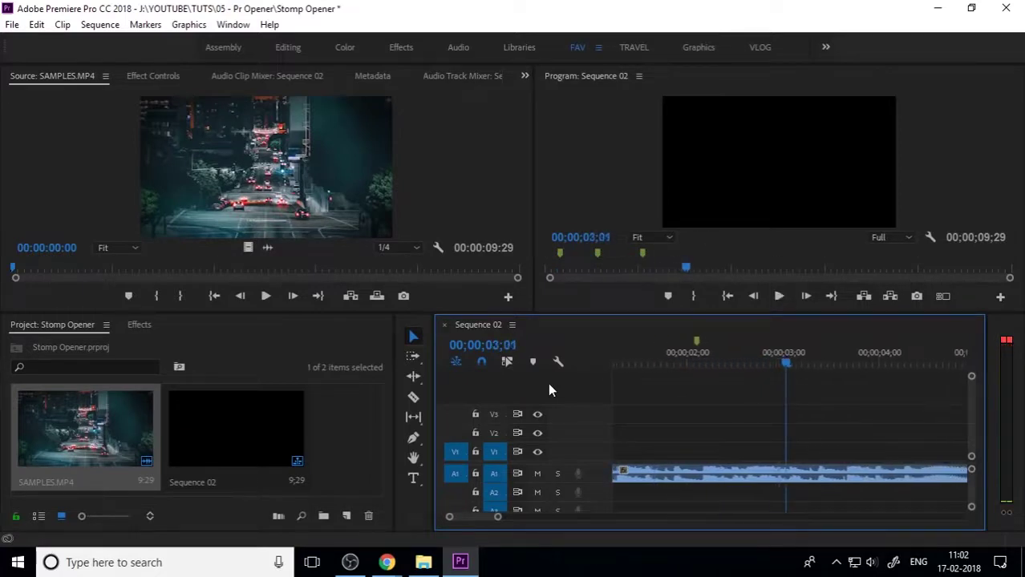
pyautogui.hotkey('ctrl', 'z')
pyautogui.hotkey('ctrl', 'z')
# - Replay the audio from the start and add markers on the second and third beats, at about 1.25 and 2.15 seconds
pyautogui.moveTo(696, 362); pyautogui.dragTo(681, 363)
pyautogui.press('-')
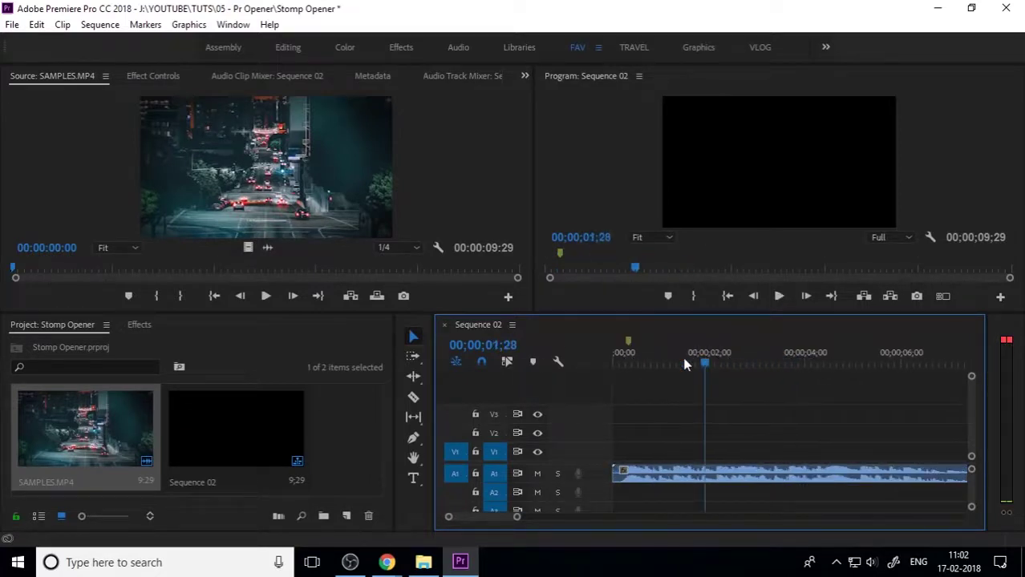
pyautogui.press('Home')
pyautogui.press('space')
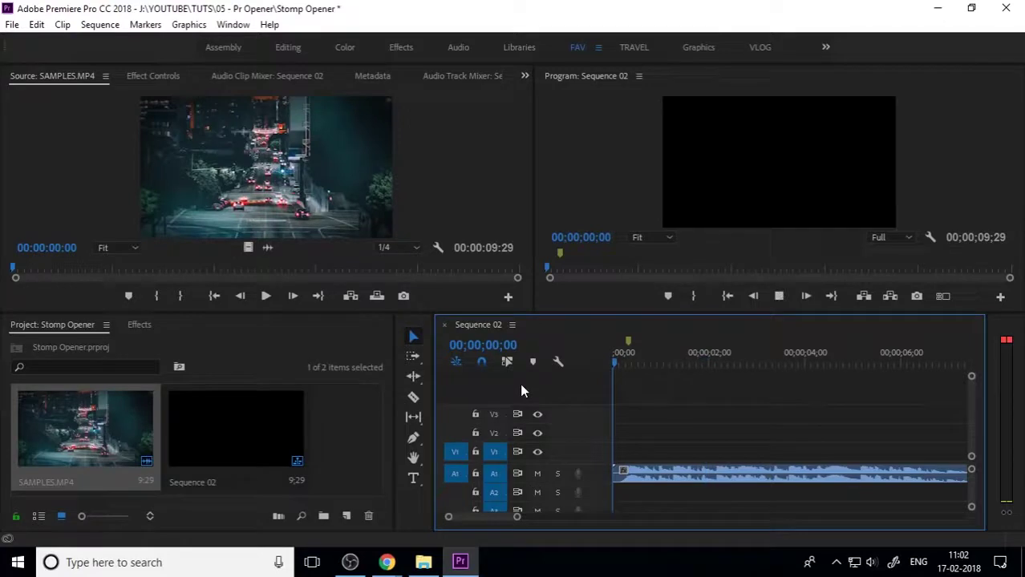
pyautogui.press('m')
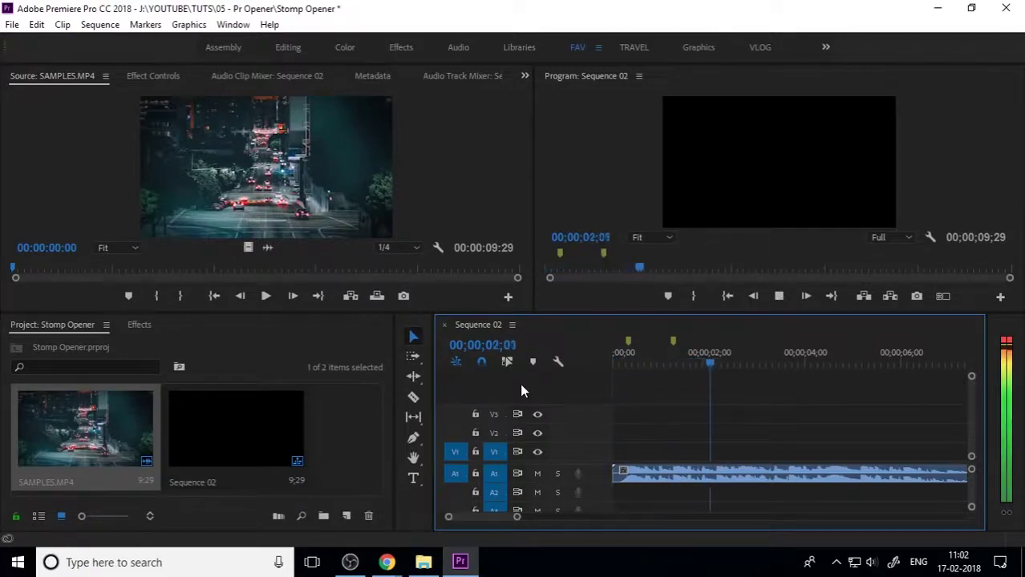
pyautogui.press('m')
pyautogui.press('m')
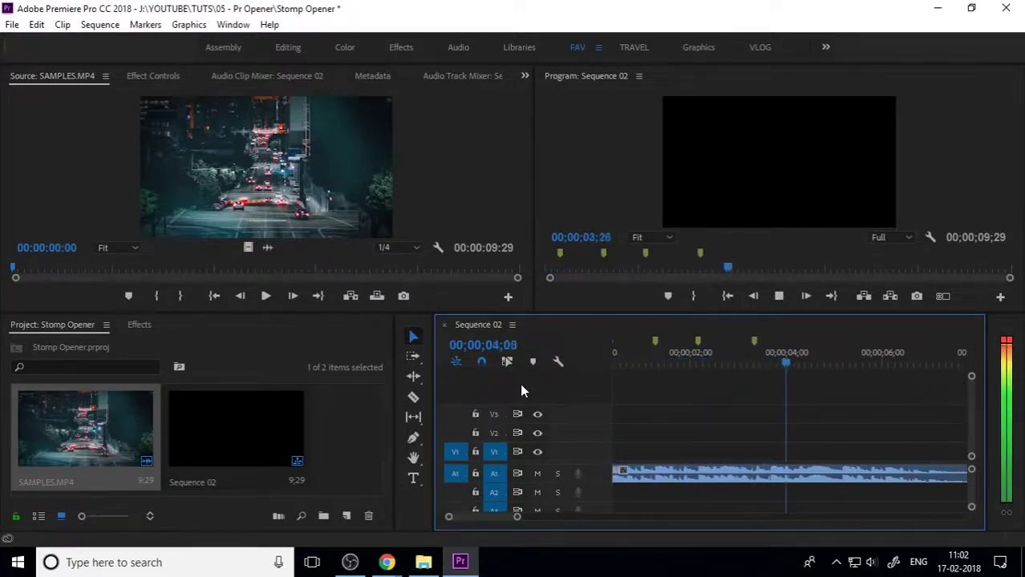
pyautogui.press('space')
pyautogui.hotkey('ctrl', 'z')
# - Play on from after the third marker and add beat markers at about 3.7 and 4.6 seconds
pyautogui.click(712, 351)
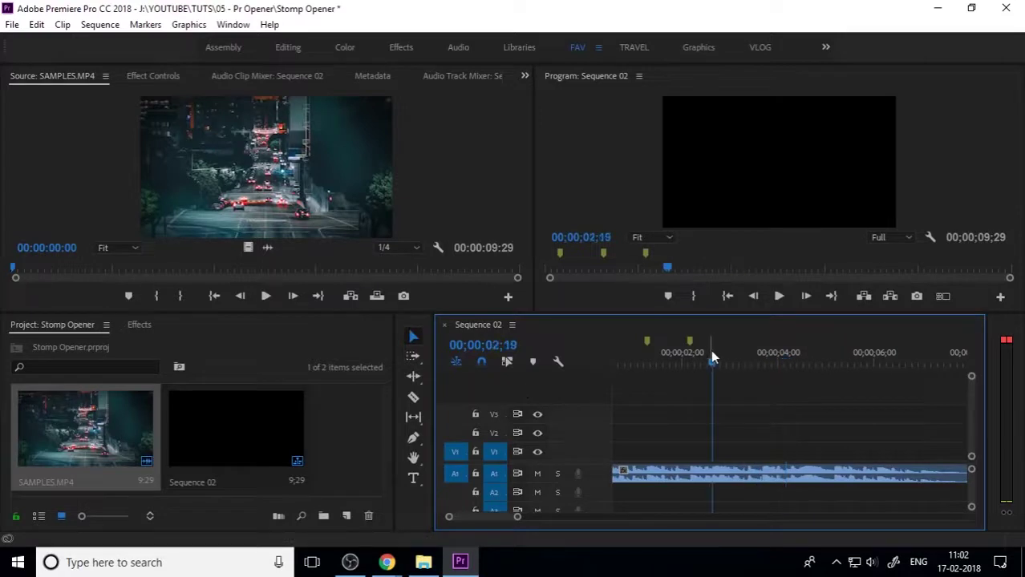
pyautogui.press('space')
pyautogui.scroll(1, 710, 349)
pyautogui.press('m')
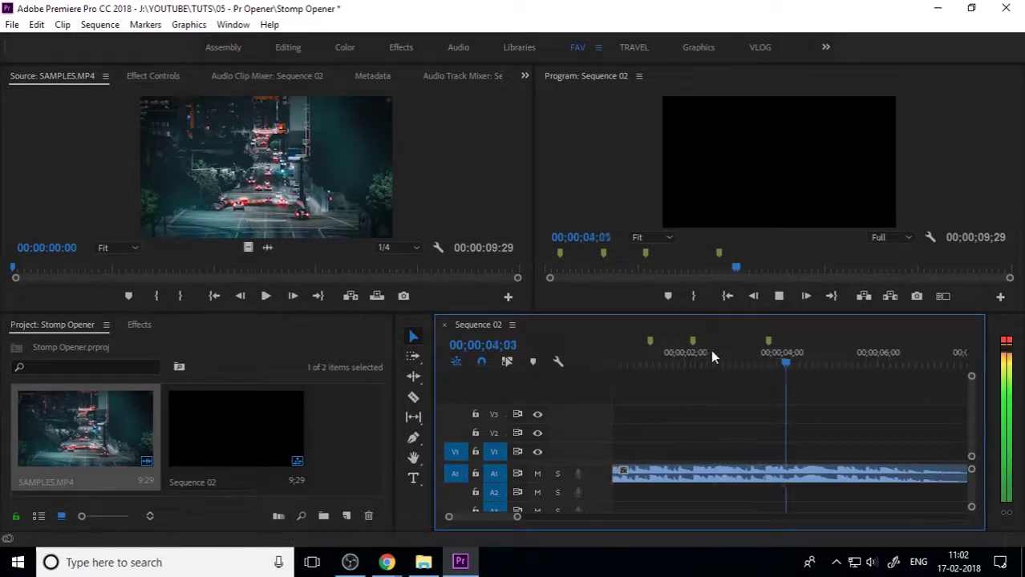
pyautogui.press('m')
pyautogui.press('space')
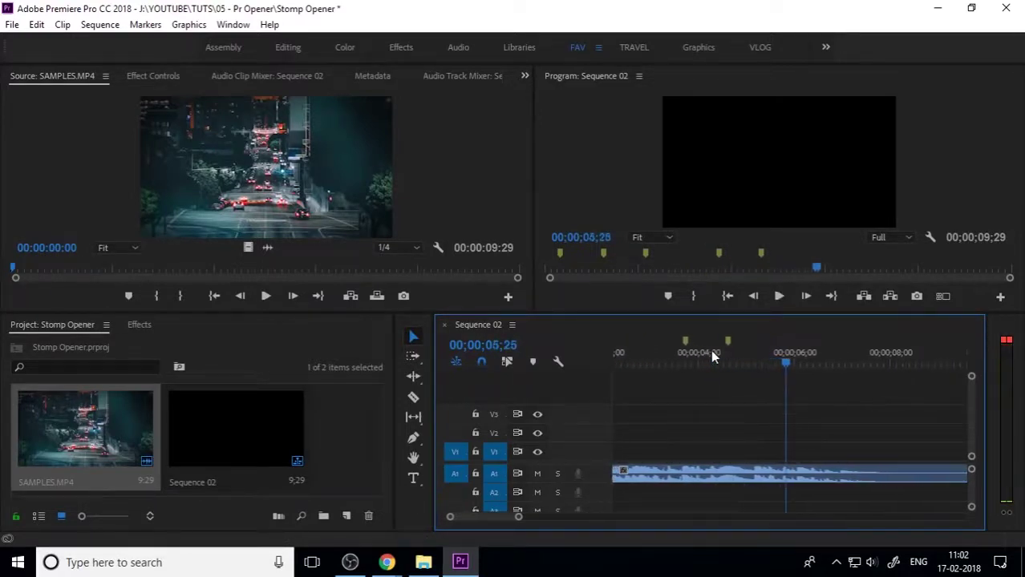
pyautogui.moveTo(754, 353); pyautogui.dragTo(757, 363)
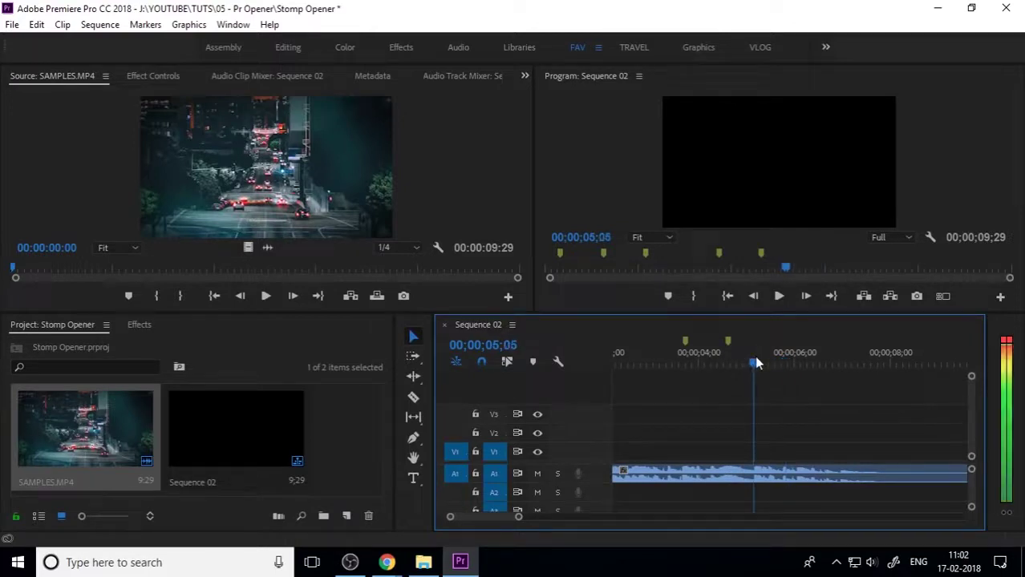
pyautogui.press('Home')
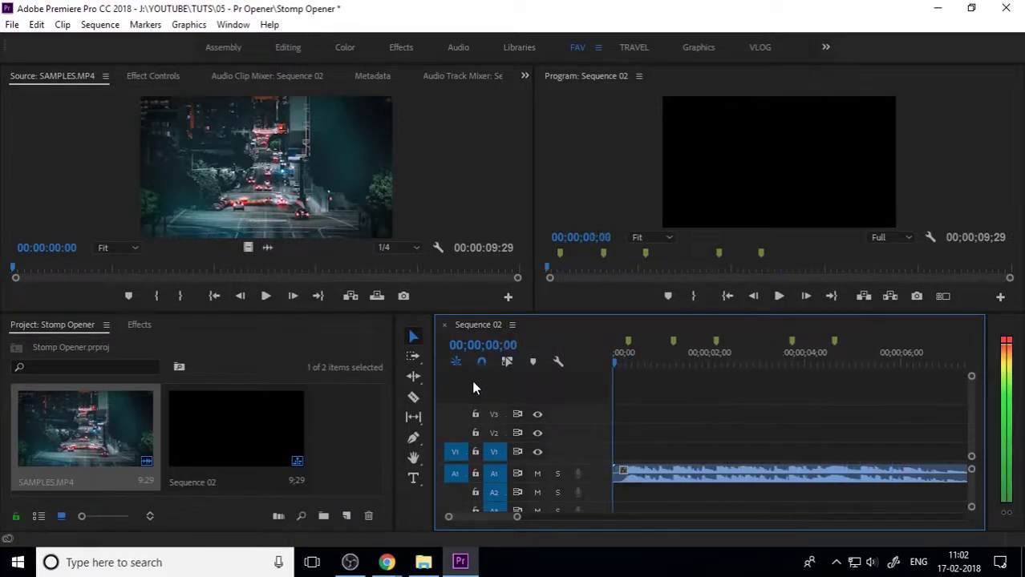
# - Add the missing beat marker at about 2.7 seconds during playback, and return the playhead to the sequence start
pyautogui.click(703, 366)
pyautogui.press('space')
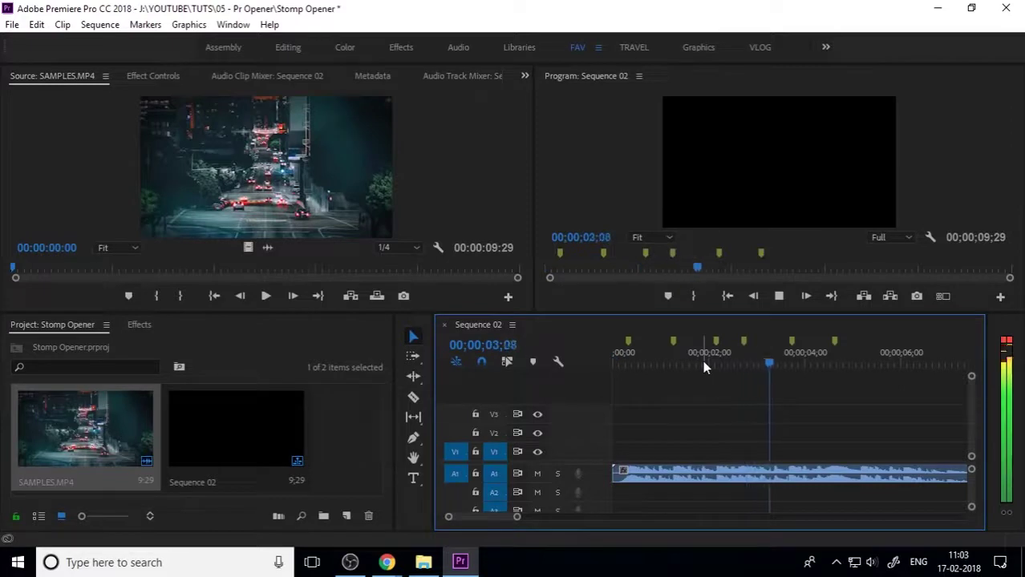
pyautogui.moveTo(722, 355); pyautogui.dragTo(615, 366)
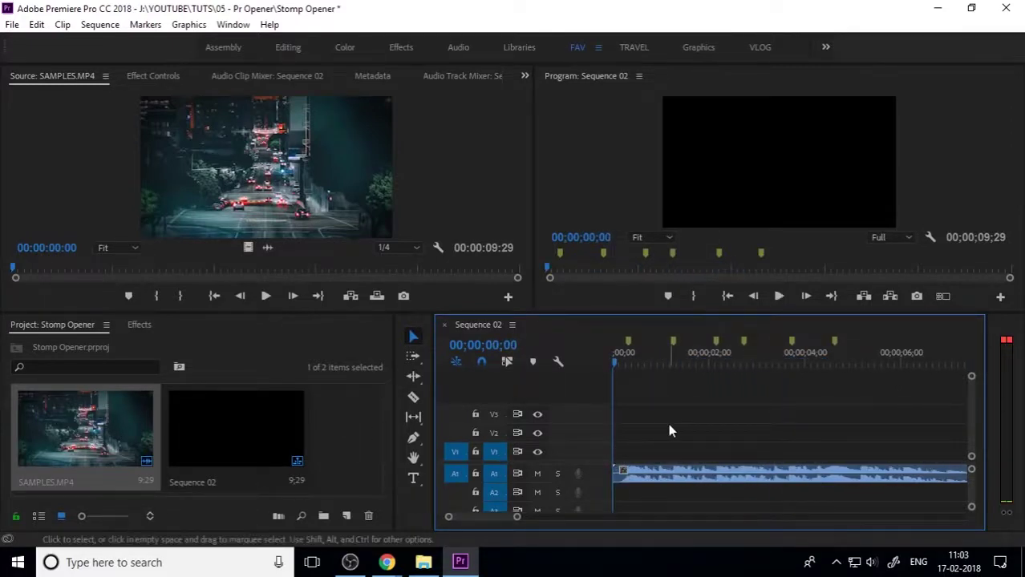
# - Create a new bin named PHOTOS in the project
pyautogui.click(347, 439)
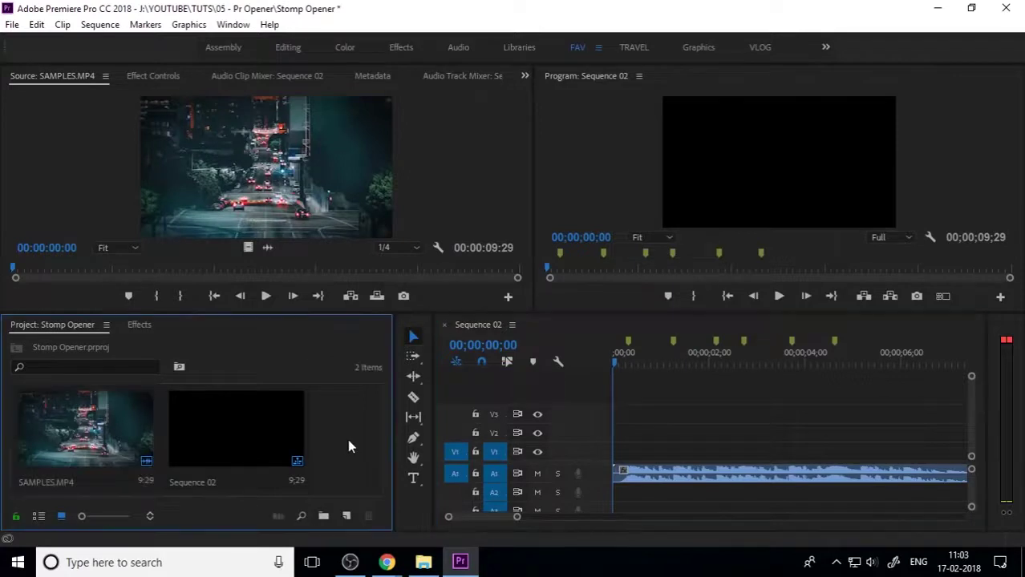
pyautogui.click(327, 516)
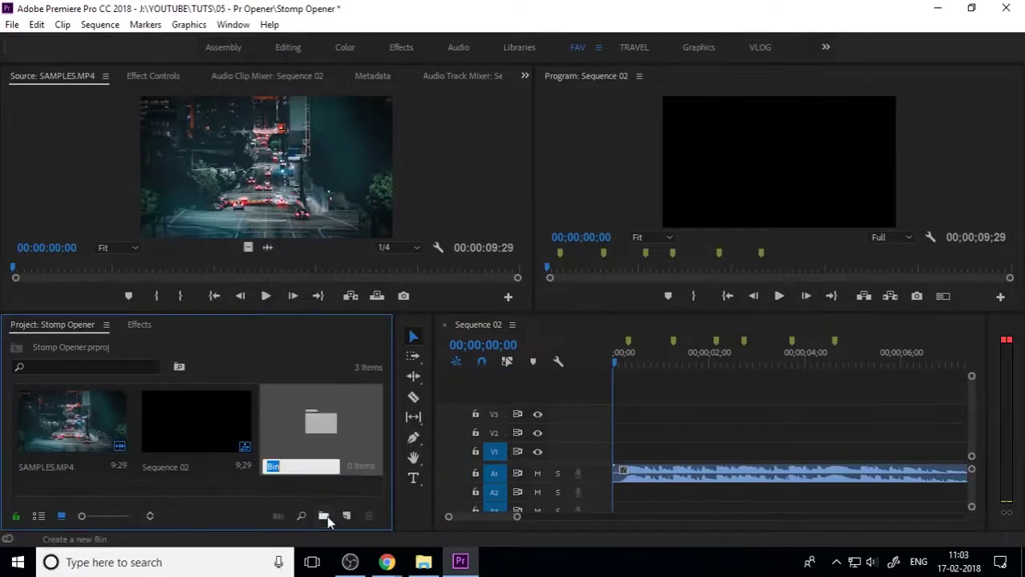
pyautogui.write('PHOTOS')
pyautogui.press('Return')
# - Import all ten images from the PHOTOS folder in File Explorer into the PHOTOS bin
pyautogui.doubleClick(336, 435)
pyautogui.hotkey('alt', 'Tab')
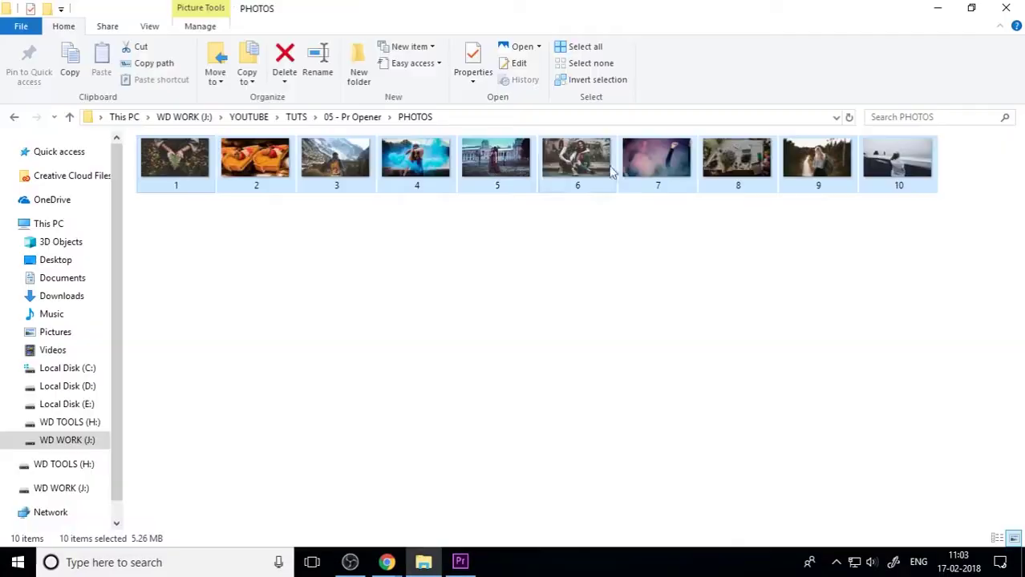
pyautogui.moveTo(611, 171); pyautogui.dragTo(186, 337)
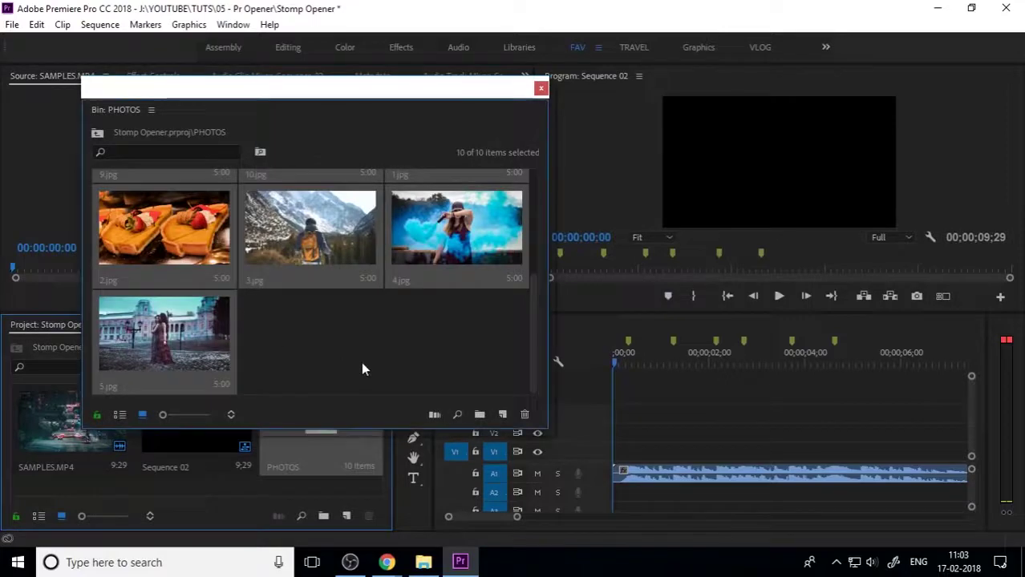
pyautogui.click(361, 369)
pyautogui.scroll(2, 343, 355)
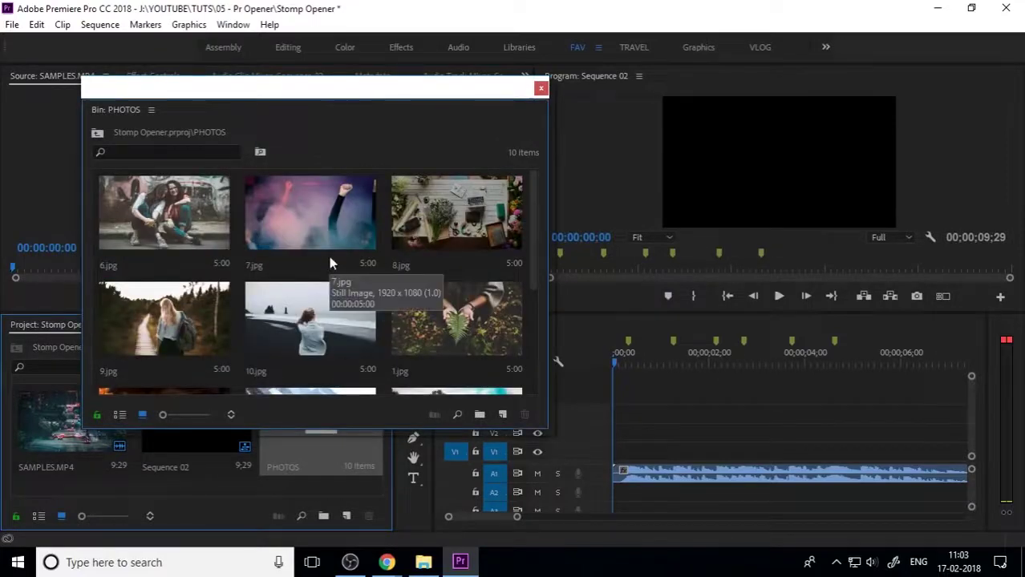
# - Place 7.jpg on track V1 at the sequence start, trim its end to the second marker, and close the bin window
pyautogui.moveTo(322, 229); pyautogui.dragTo(618, 451)
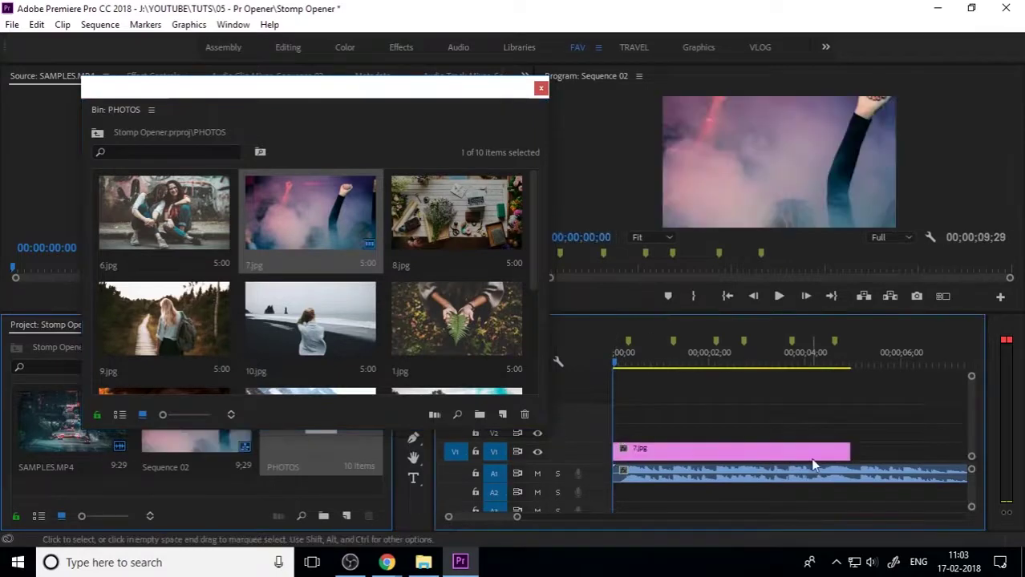
pyautogui.moveTo(848, 452); pyautogui.dragTo(668, 452)
pyautogui.click(543, 89)
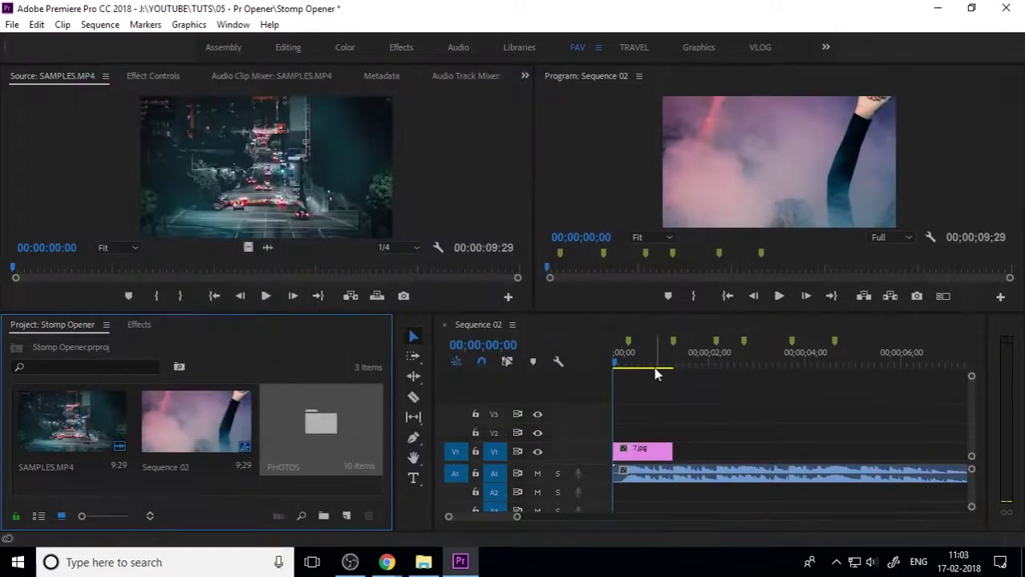
# - Play the sequence from the start to check the 7.jpg clip against the music
pyautogui.click(579, 377)
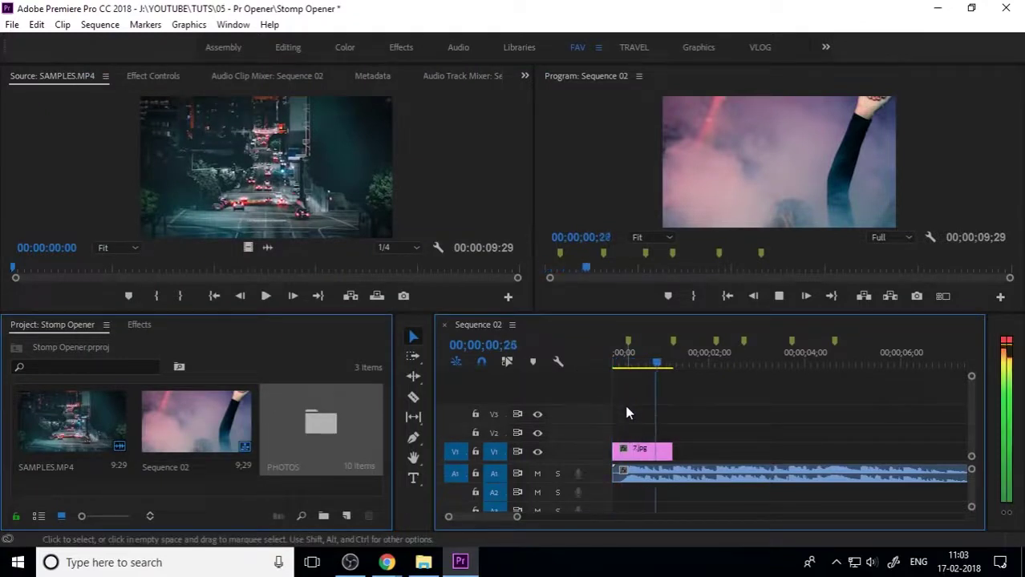
pyautogui.press('space')
pyautogui.press('Home')
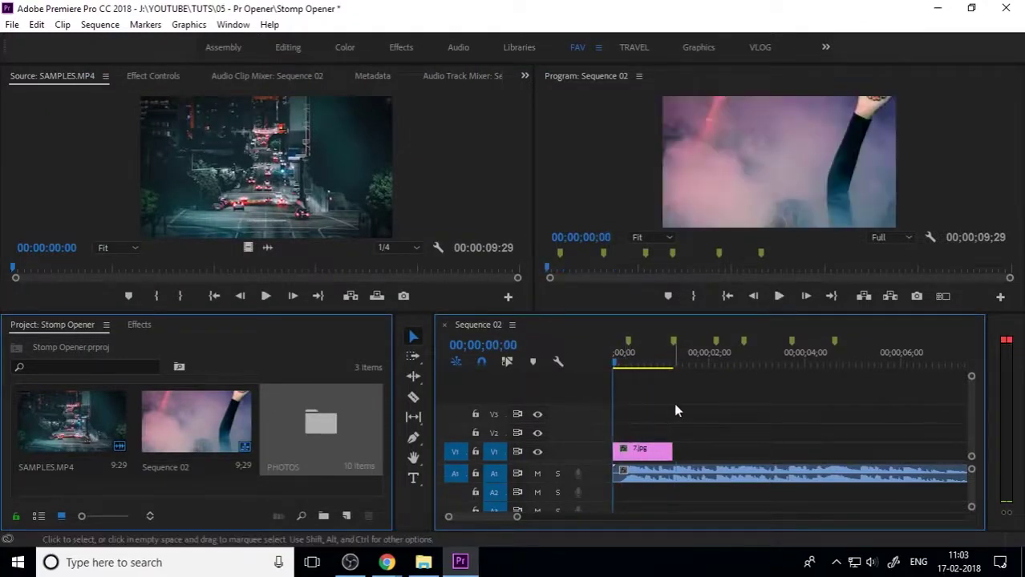
# - Add the text HEY over the photo at the start of the sequence with the Type tool
pyautogui.press('=')
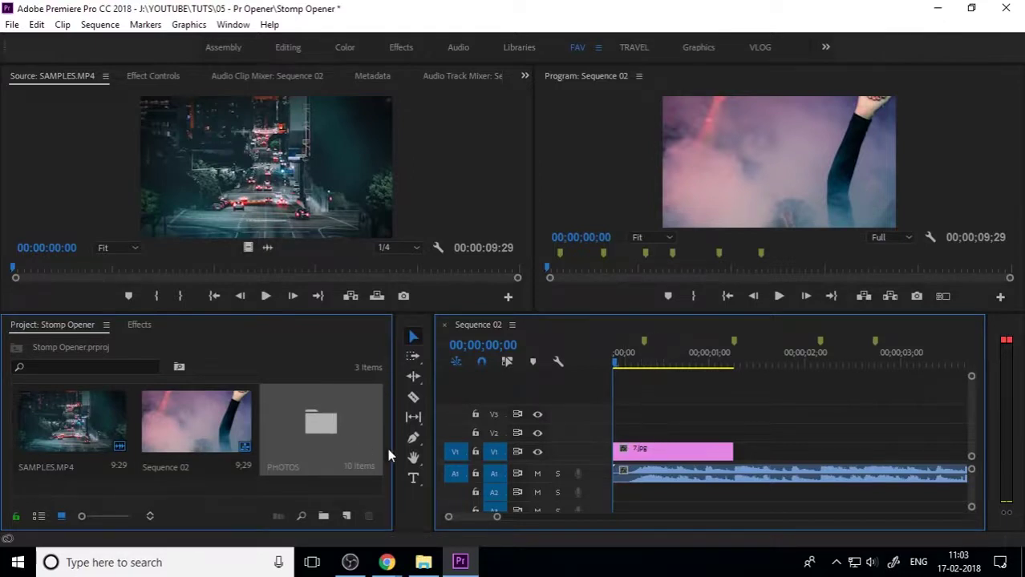
pyautogui.click(413, 480)
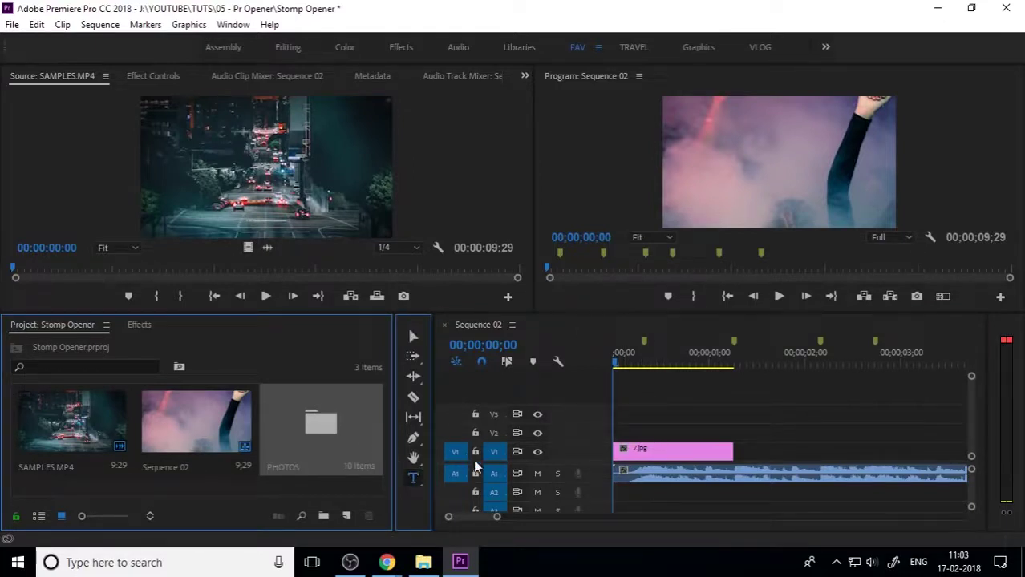
pyautogui.click(687, 178)
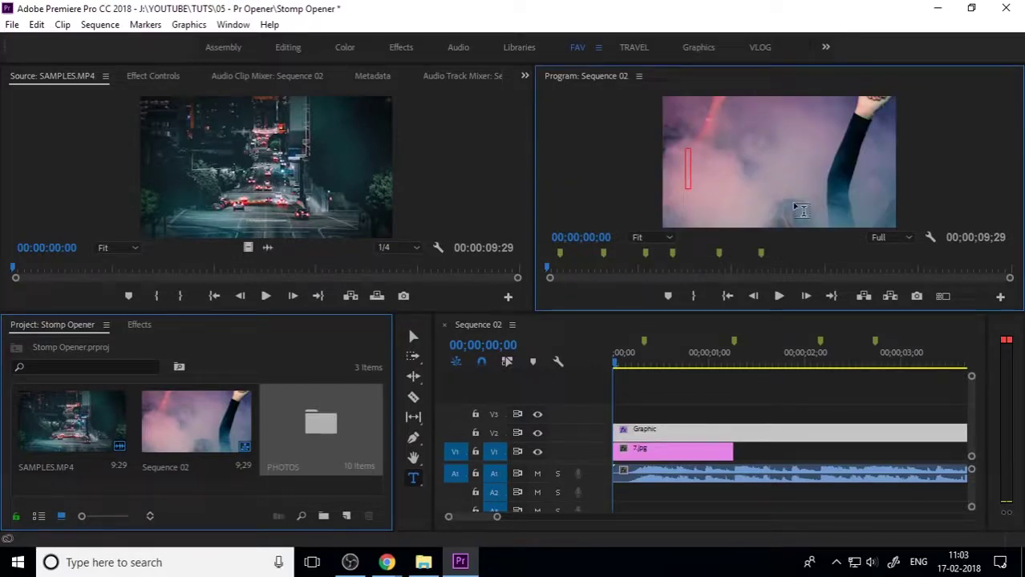
pyautogui.write('HEY')
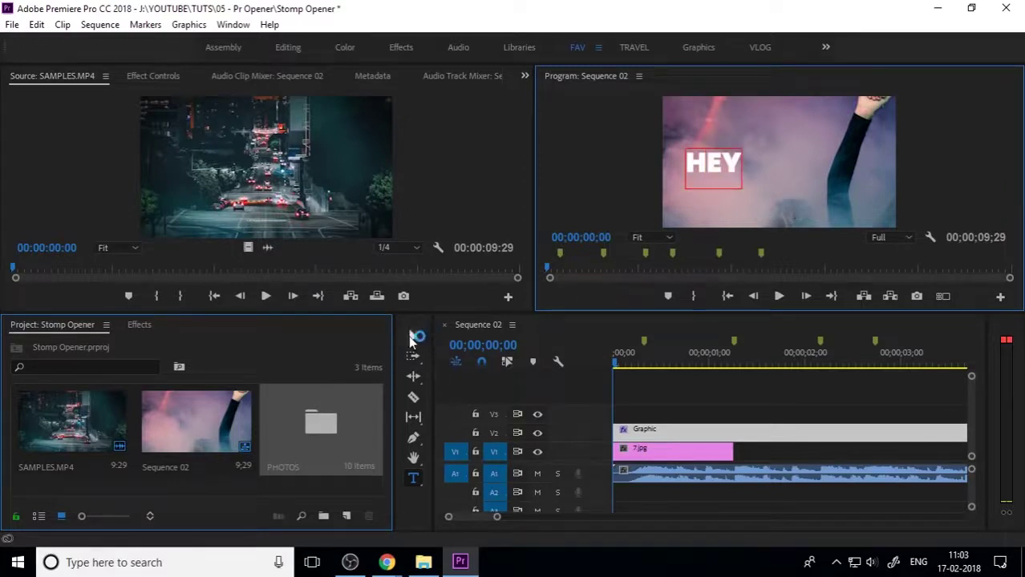
pyautogui.click(412, 338)
# - Trim the end of the HEY graphic on track V2 to the second marker, matching the photo below
pyautogui.press('-')
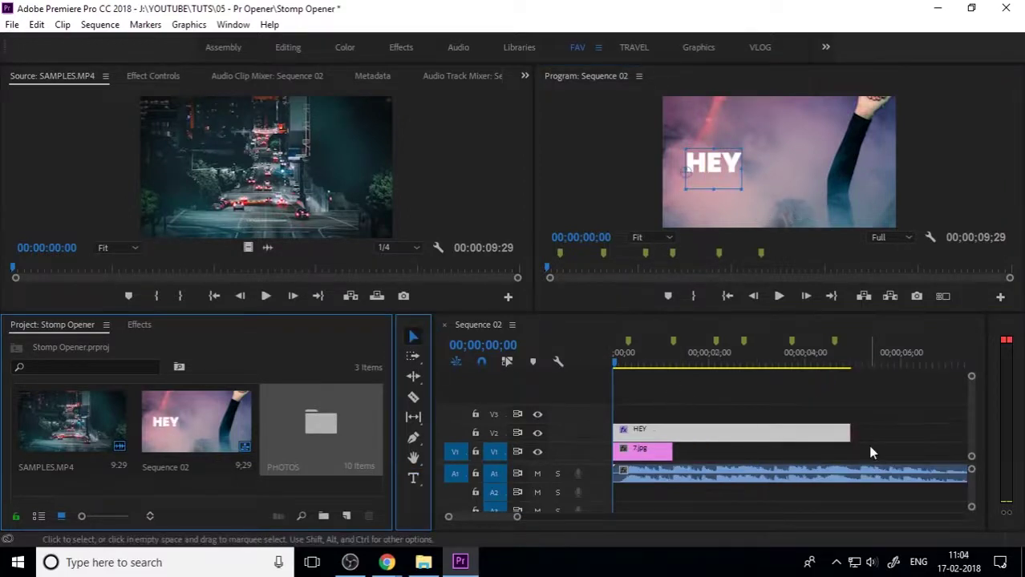
pyautogui.moveTo(850, 433); pyautogui.dragTo(672, 435)
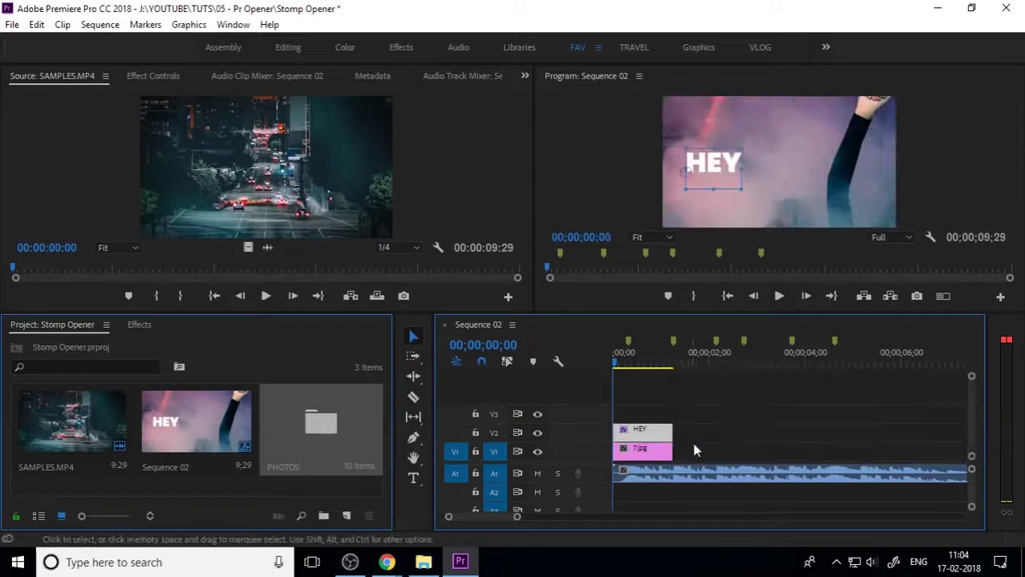
pyautogui.press('=')
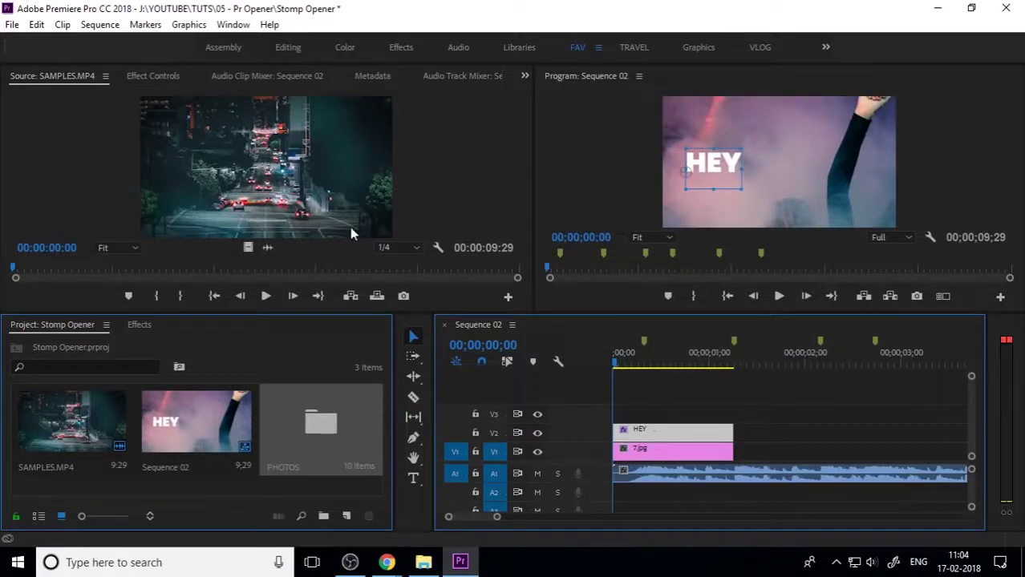
# - Display Essential Graphics in the workspace for the HEY title
pyautogui.click(233, 24)
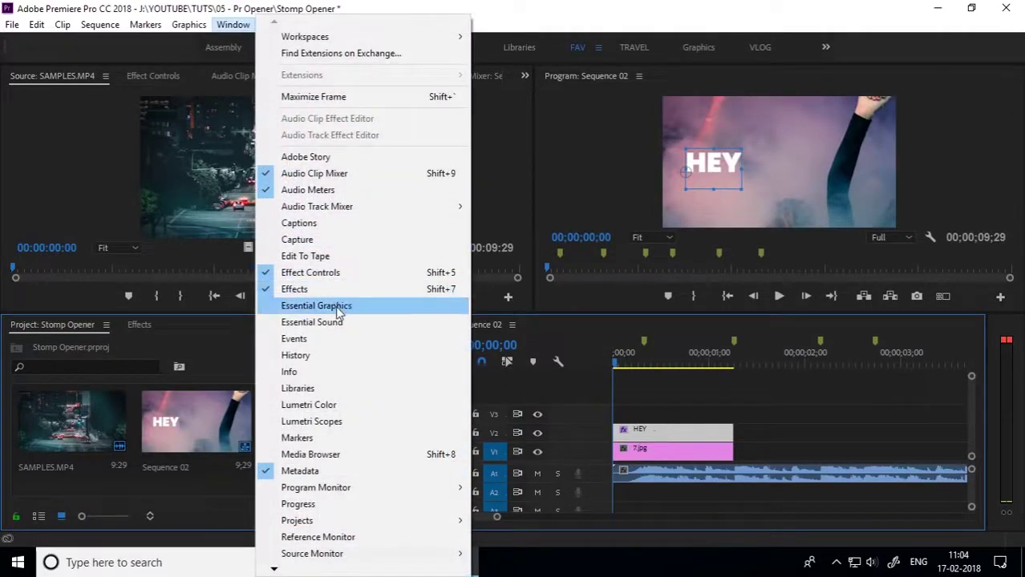
pyautogui.click(328, 299)
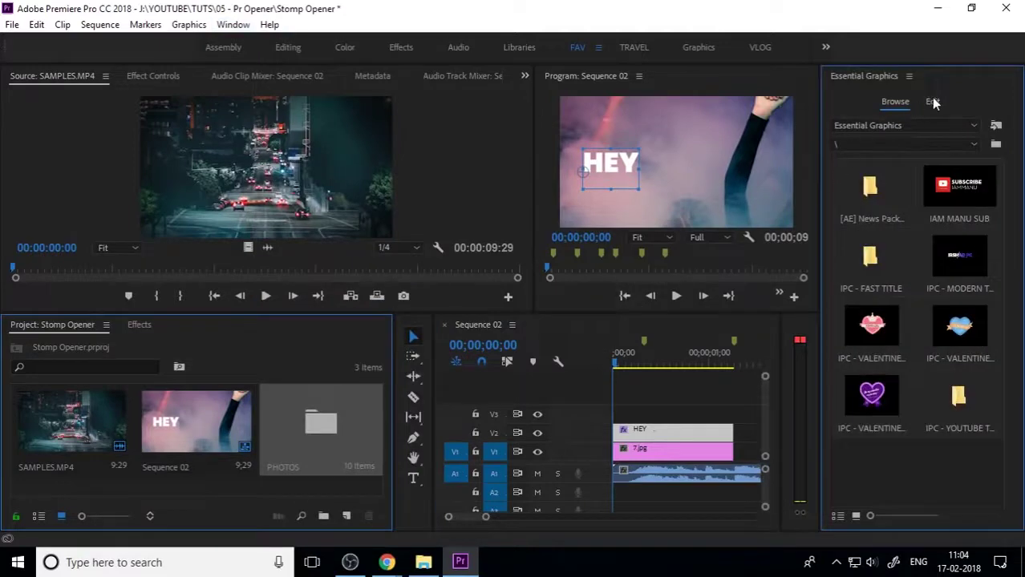
# - Center the HEY title vertically and horizontally in the frame and set its paragraph alignment to centered
pyautogui.click(933, 102)
pyautogui.click(862, 261)
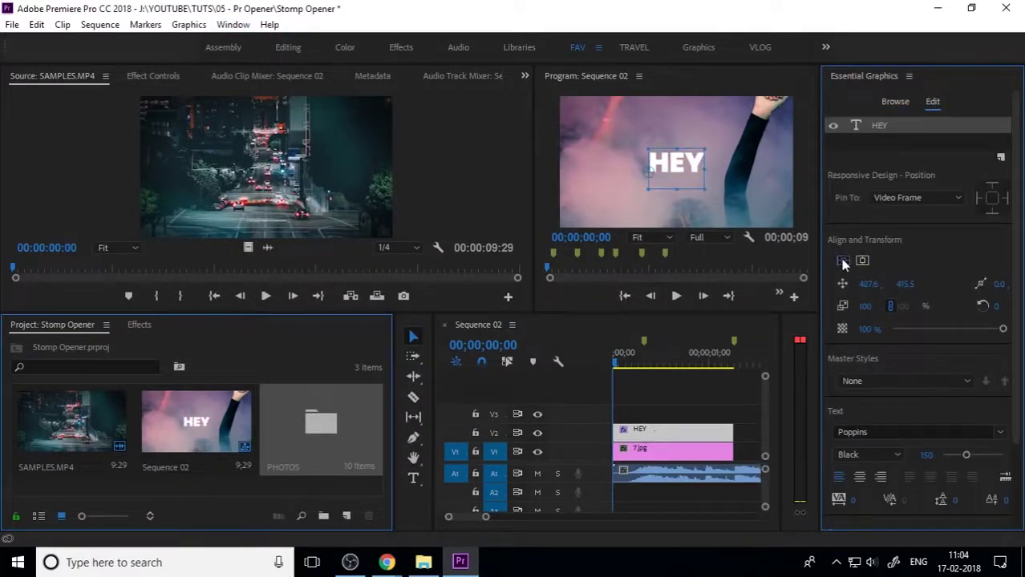
pyautogui.click(842, 261)
pyautogui.click(859, 476)
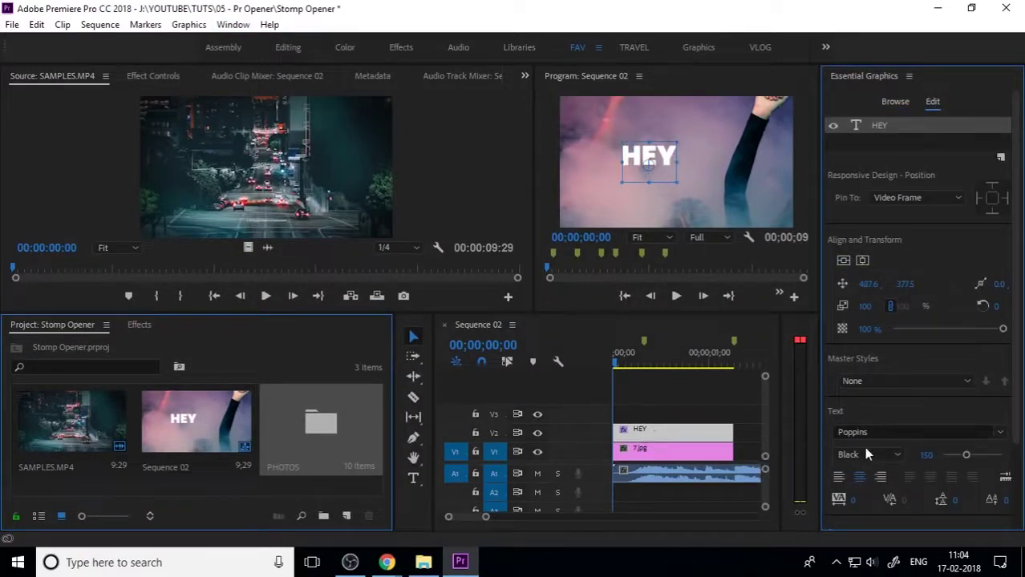
pyautogui.click(862, 262)
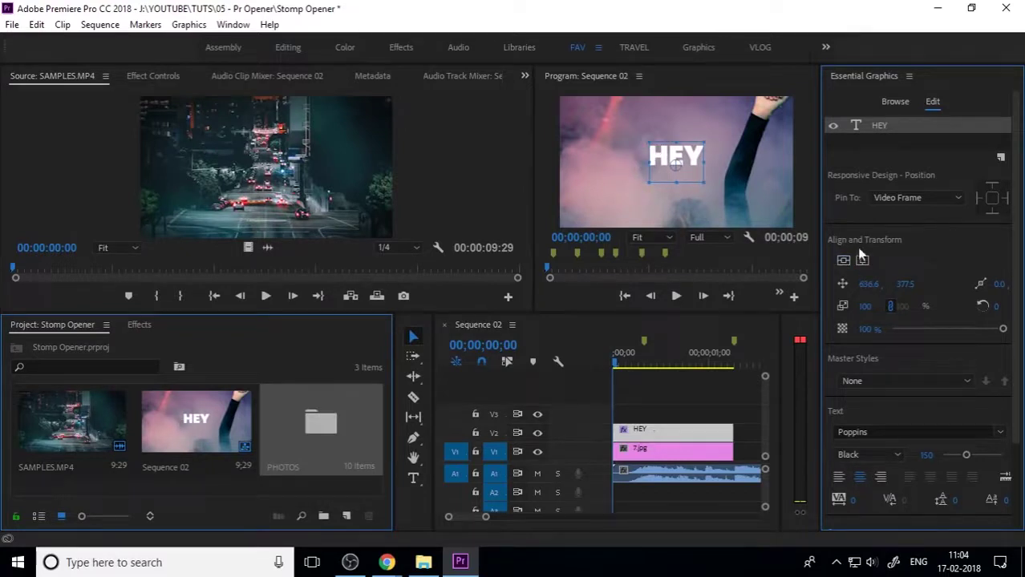
# - Move the HEY title's anchor point up onto the letters and reposition the text at about 632.6, 357.1 in the frame
pyautogui.moveTo(676, 169); pyautogui.dragTo(679, 159)
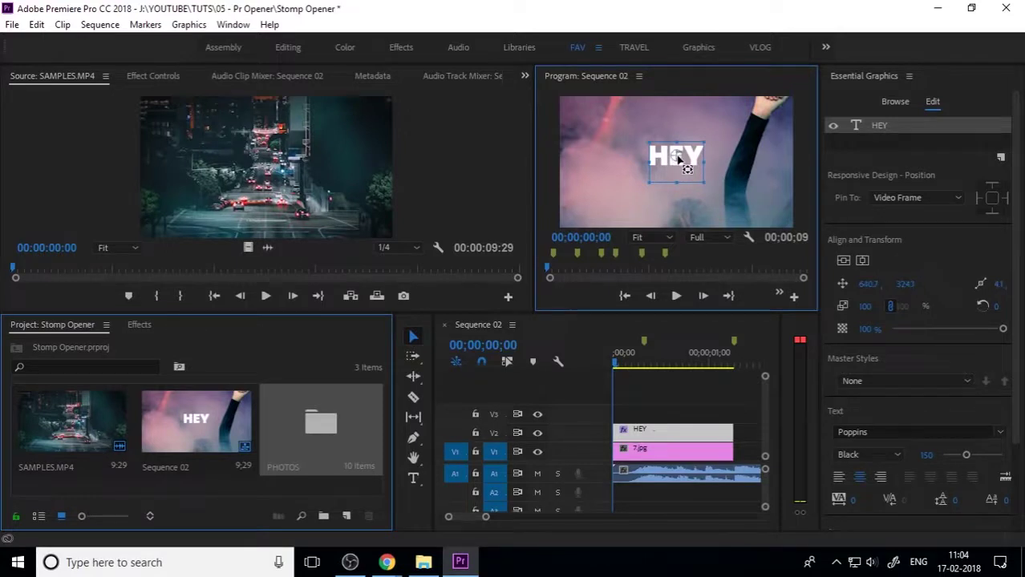
pyautogui.click(844, 261)
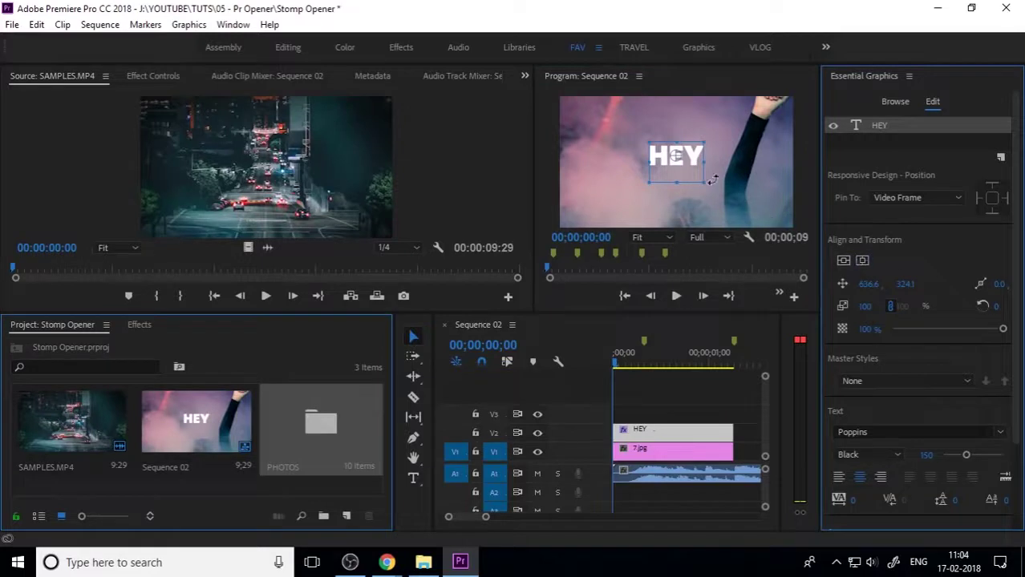
pyautogui.moveTo(695, 164); pyautogui.dragTo(694, 170)
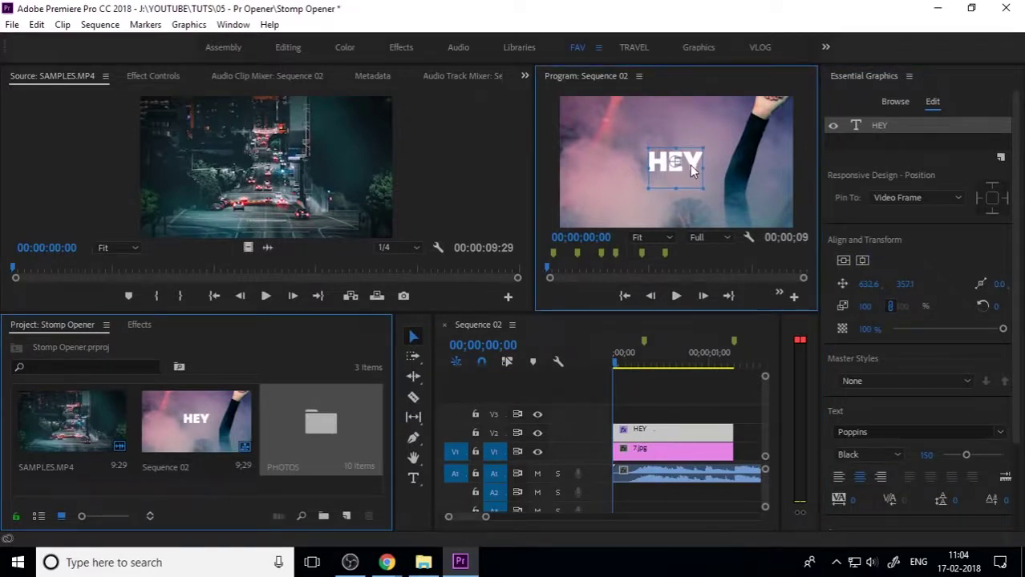
pyautogui.click(726, 184)
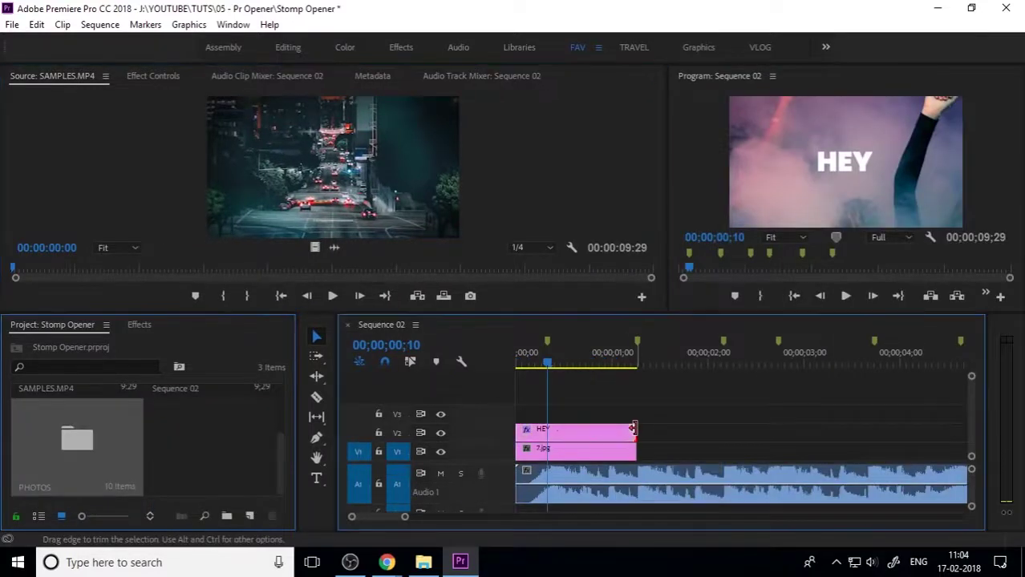
# - Split the HEY graphic on track V2 at the first marker (00;00;00;10), and split its remaining part again at 00;00;00;20
pyautogui.click(566, 437)
pyautogui.hotkey('ctrl', 'k')
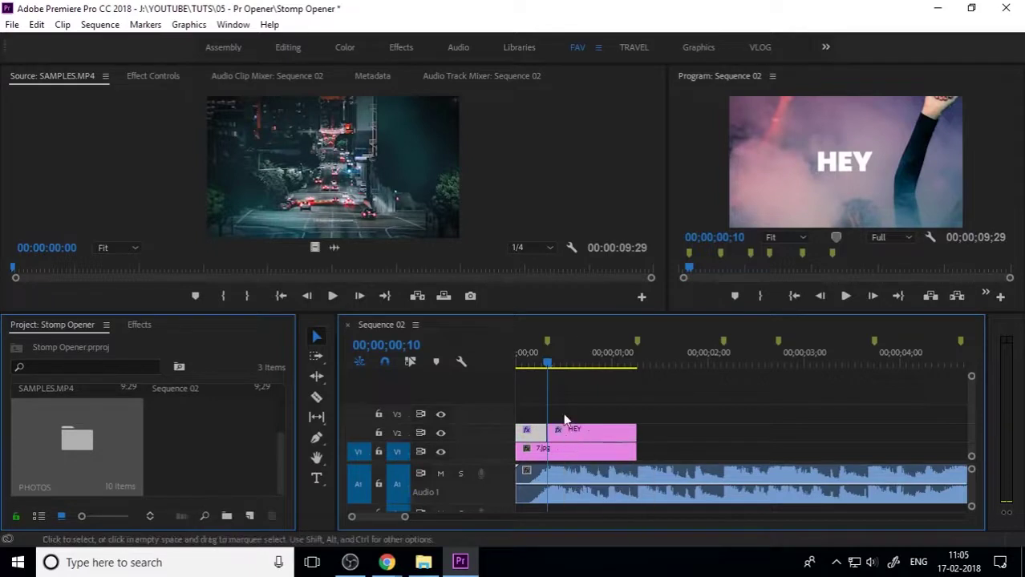
pyautogui.moveTo(550, 367); pyautogui.dragTo(497, 364)
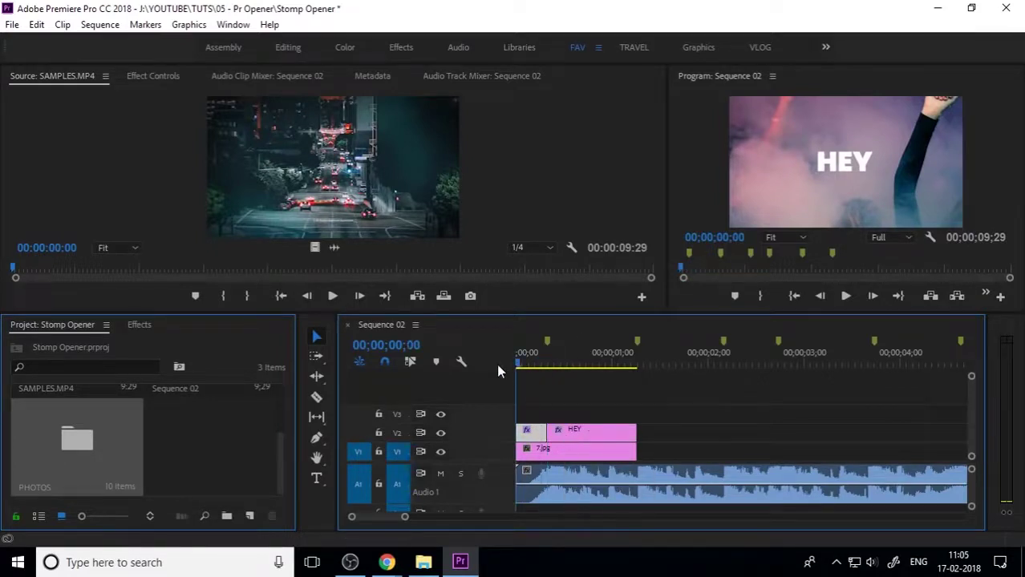
pyautogui.press('space')
pyautogui.press('space')
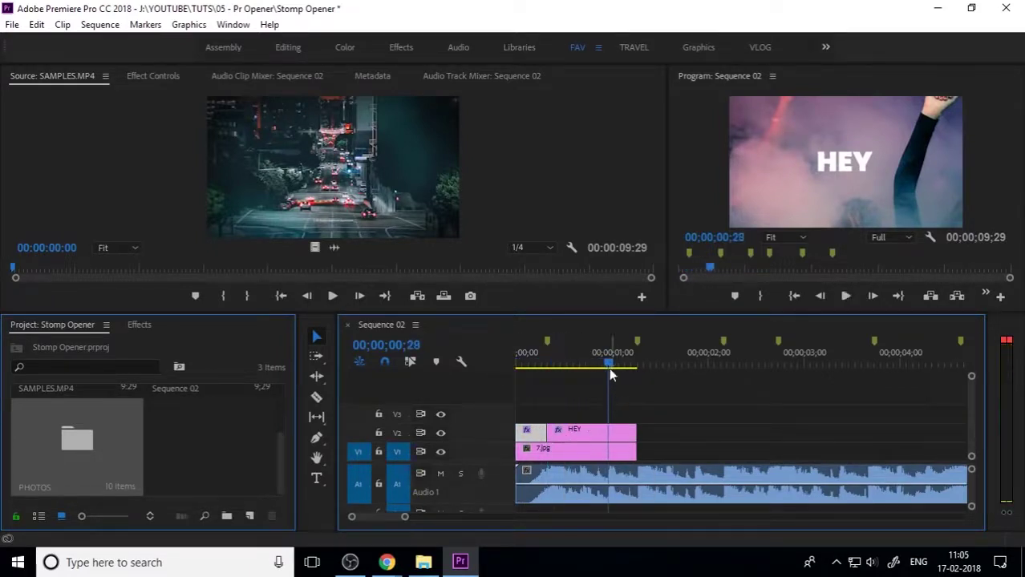
pyautogui.click(579, 366)
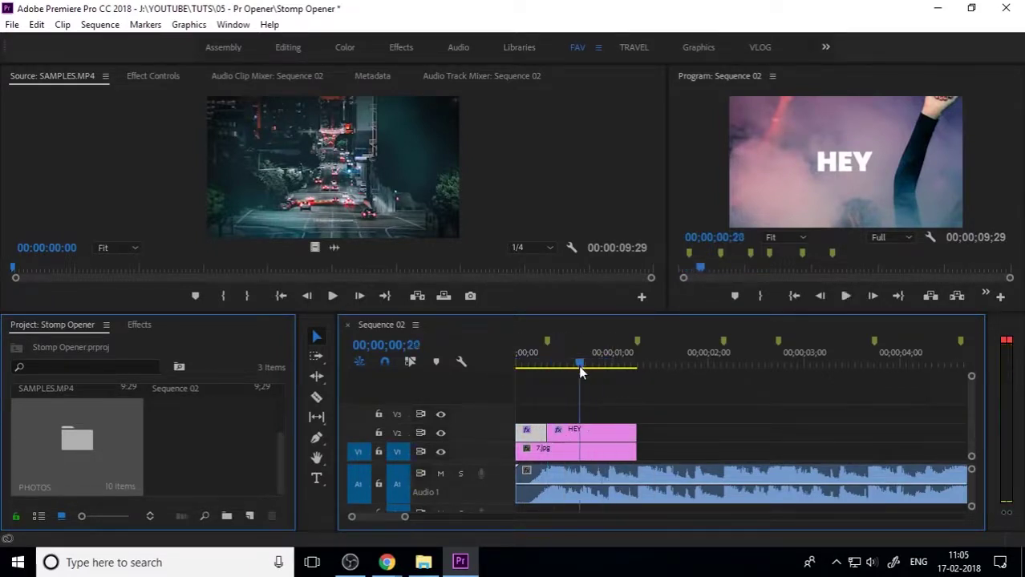
pyautogui.click(598, 430)
pyautogui.hotkey('ctrl', 'k')
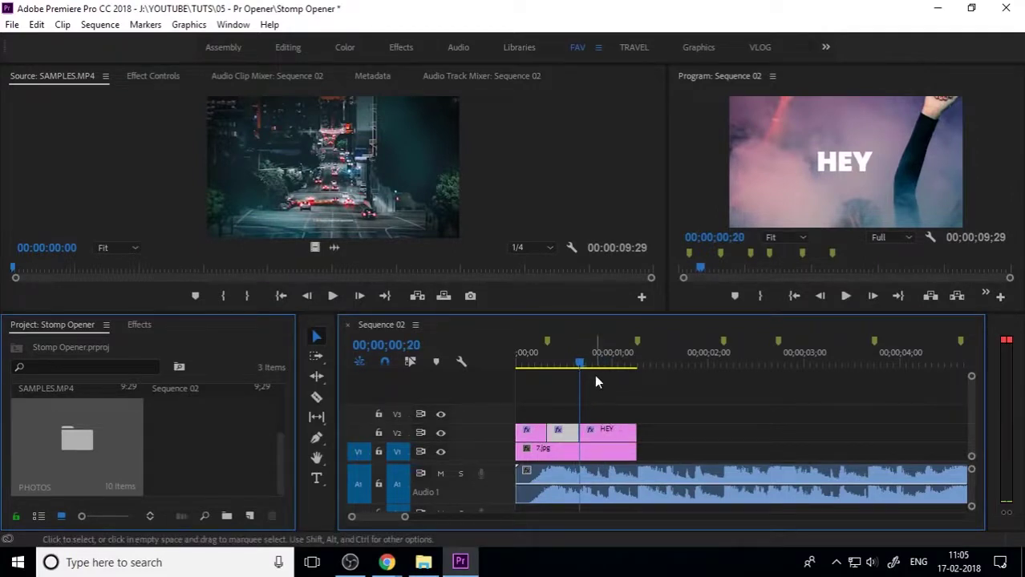
# - Play the sequence from the start and split the last HEY piece about midway between the second cut and its end
pyautogui.press('Home')
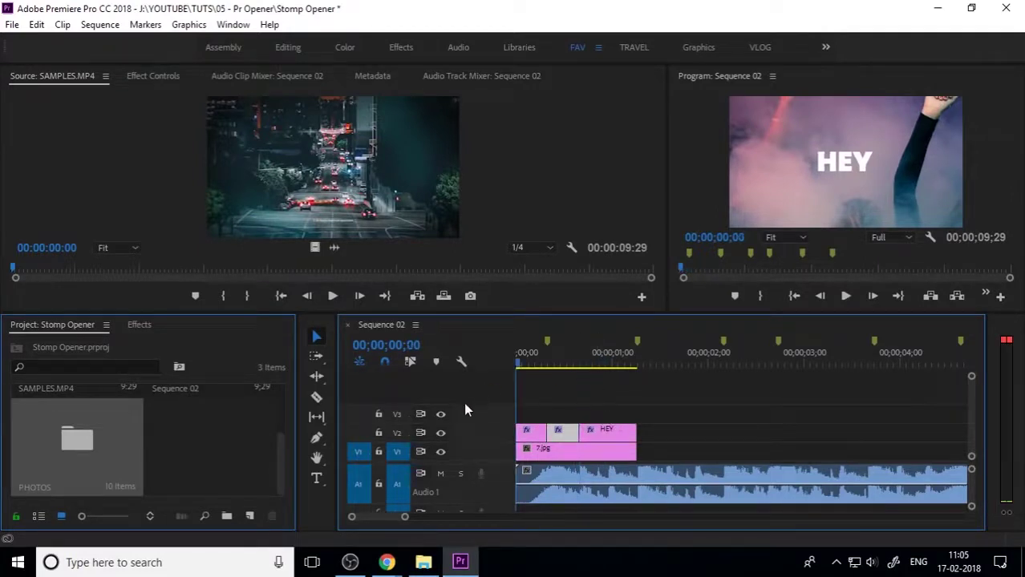
pyautogui.press('space')
pyautogui.moveTo(626, 367); pyautogui.dragTo(558, 402)
pyautogui.click(617, 433)
pyautogui.hotkey('ctrl', 'k')
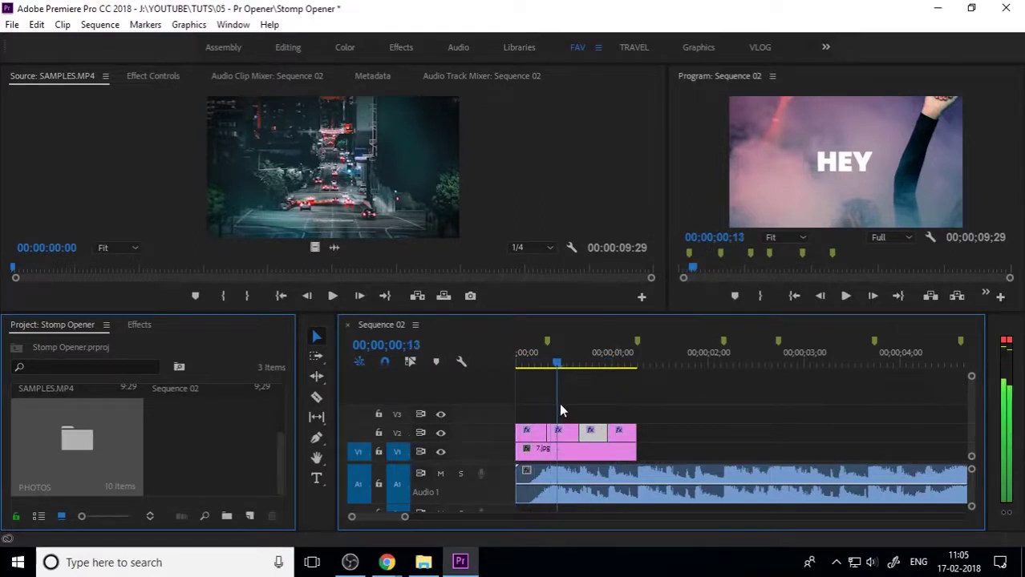
# - Change the text of the second title piece on V2 to ITS with the Type tool
pyautogui.click(565, 432)
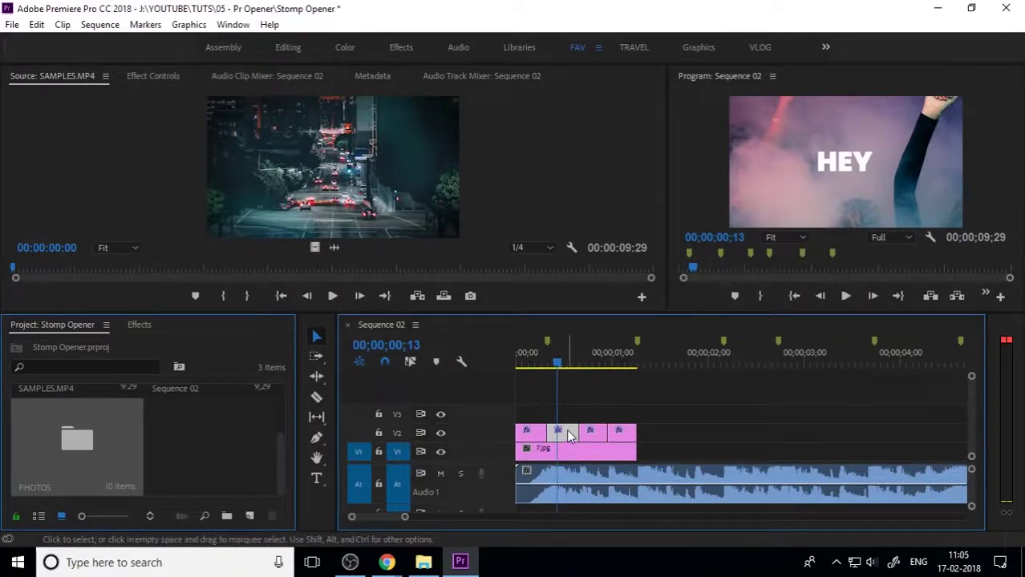
pyautogui.click(316, 479)
pyautogui.click(842, 162)
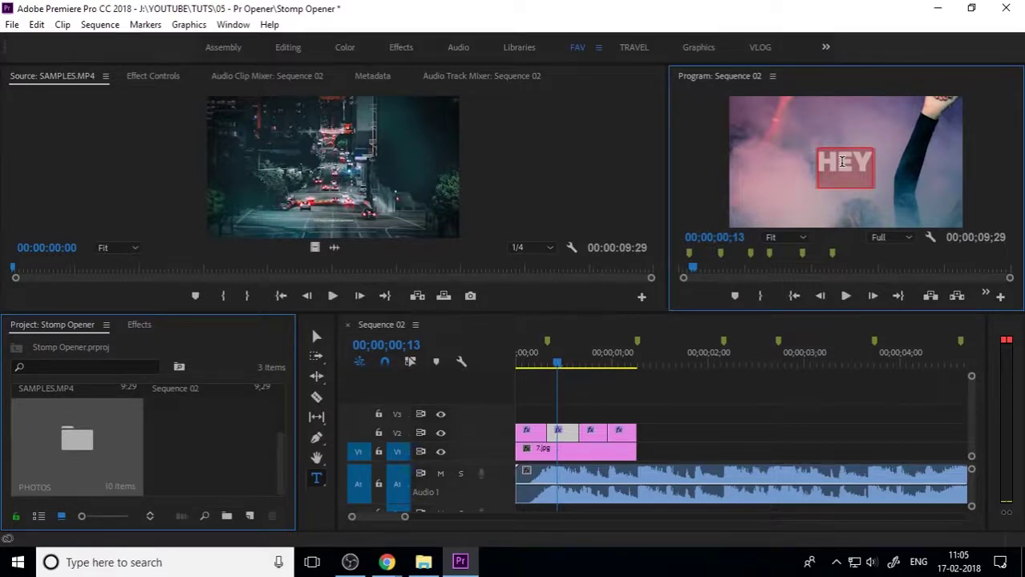
pyautogui.write('ITS')
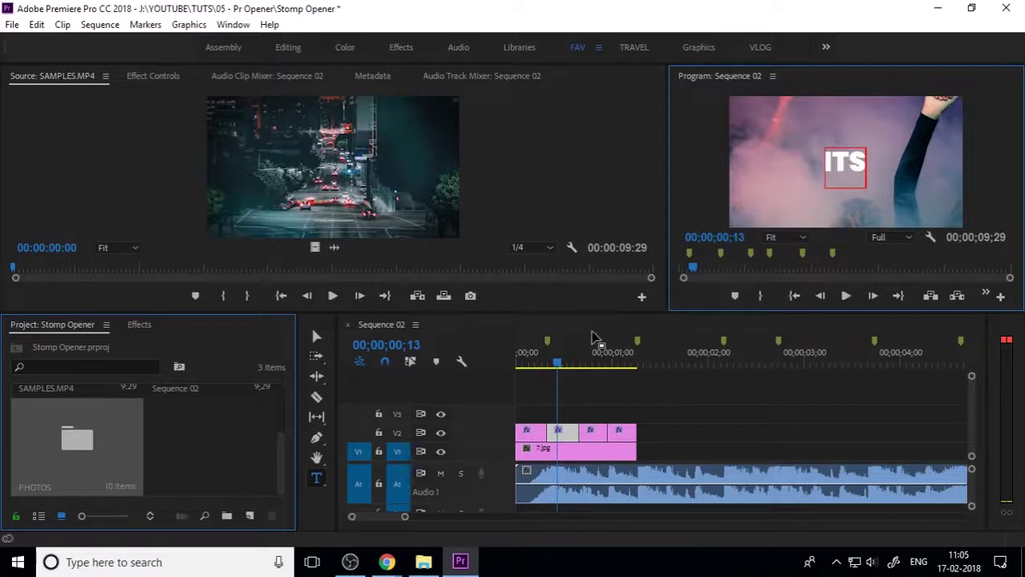
# - Replace the text of the third title piece on V2 with ME
pyautogui.moveTo(559, 362); pyautogui.dragTo(595, 375)
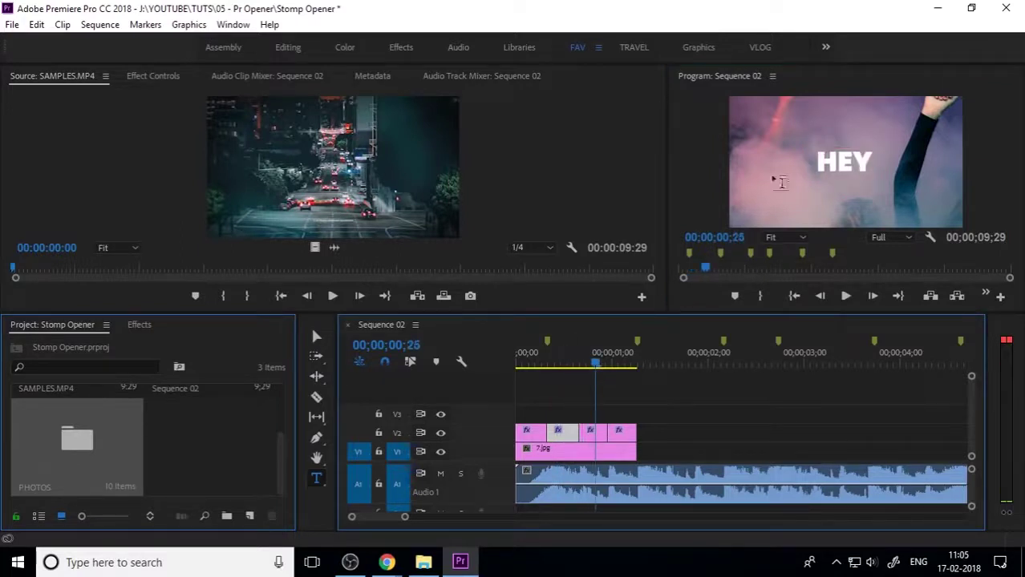
pyautogui.click(843, 156)
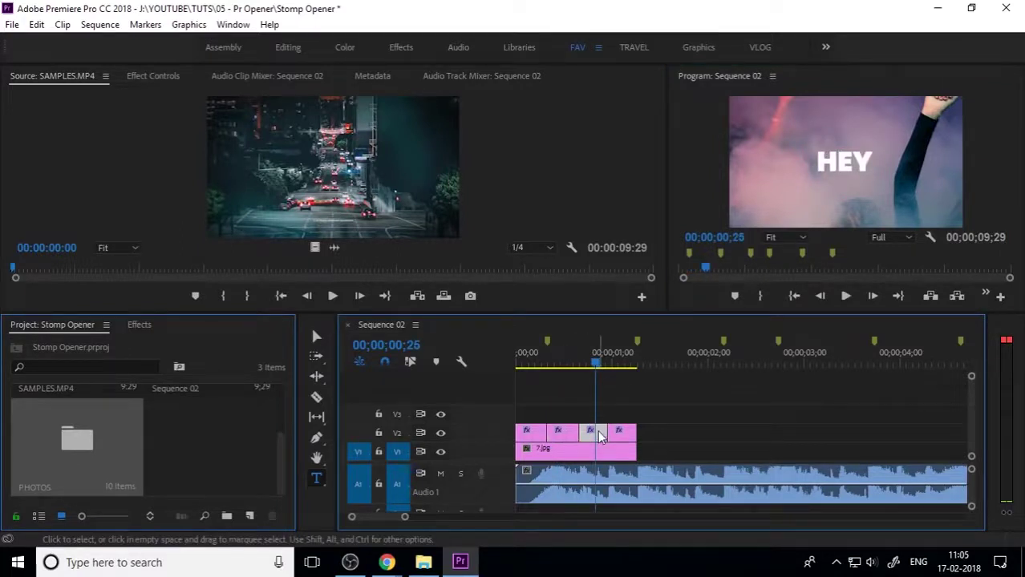
pyautogui.click(850, 151)
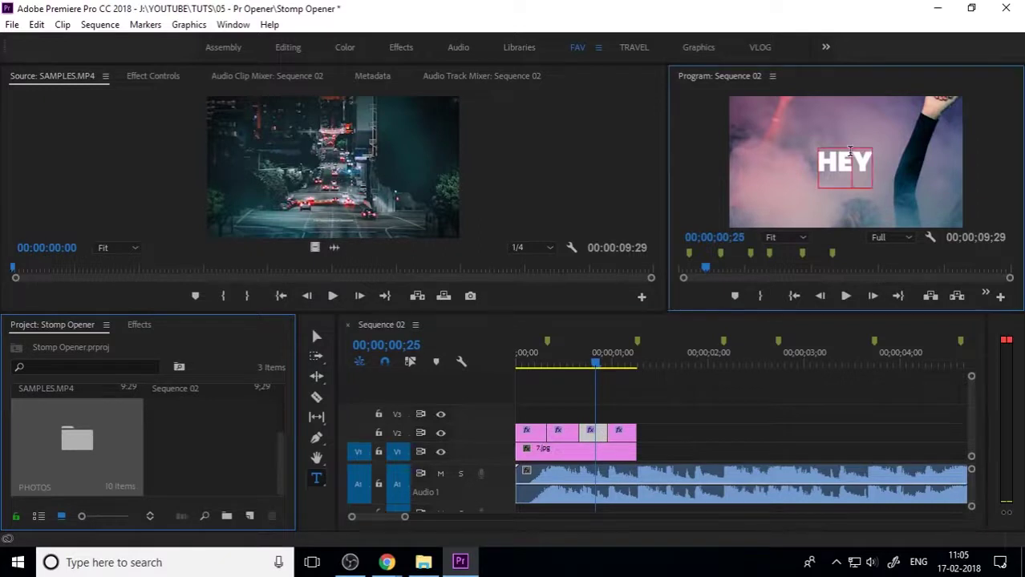
pyautogui.hotkey('ctrl', 'a')
pyautogui.write('ME')
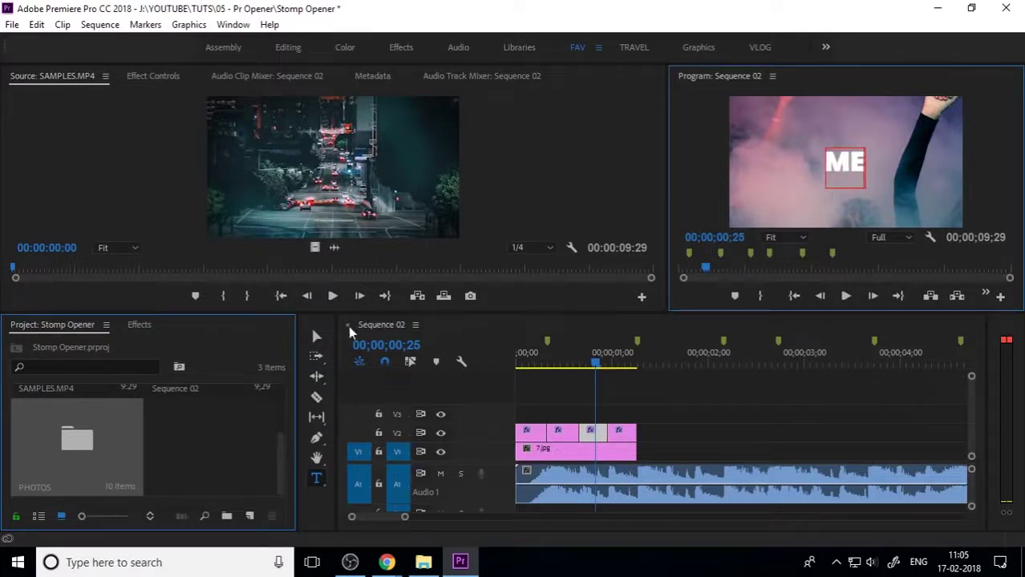
pyautogui.click(350, 331)
pyautogui.press('v')
# - Replace the text of the fourth title piece on V2 with the presenter's first name in capitals
pyautogui.moveTo(603, 366); pyautogui.dragTo(630, 379)
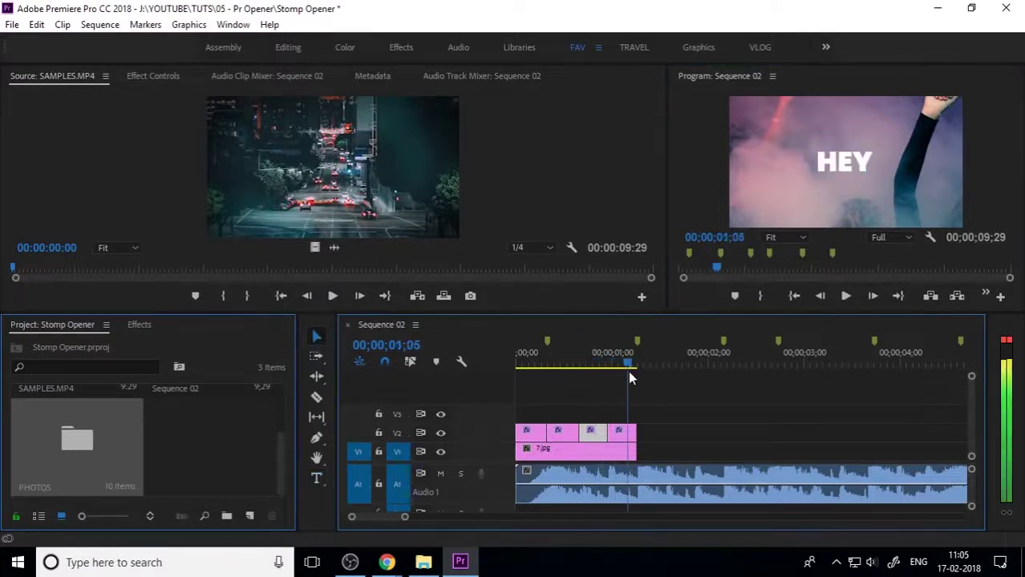
pyautogui.click(623, 439)
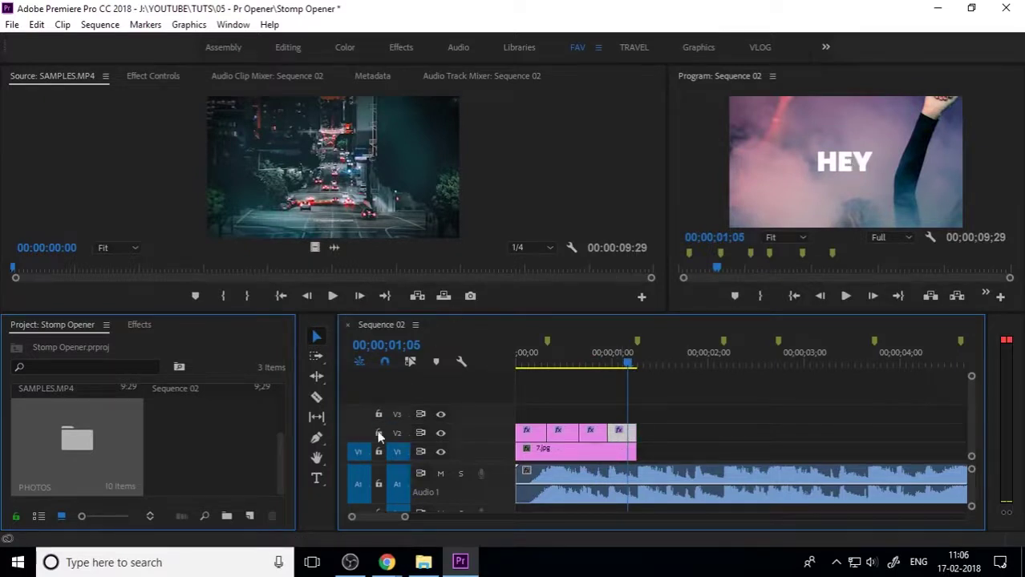
pyautogui.click(316, 479)
pyautogui.click(850, 160)
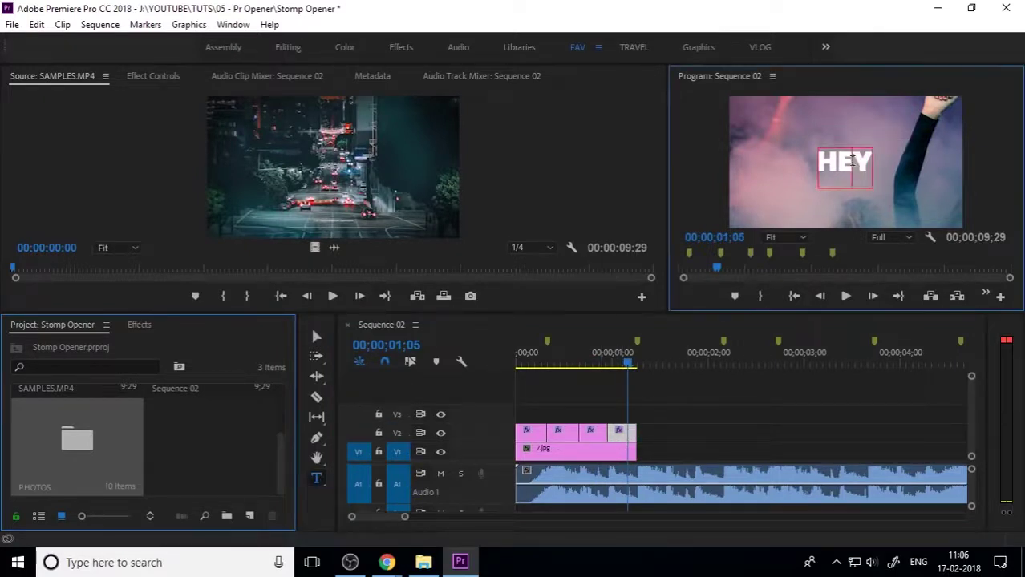
pyautogui.doubleClick(851, 160)
pyautogui.write('IRSHAD')
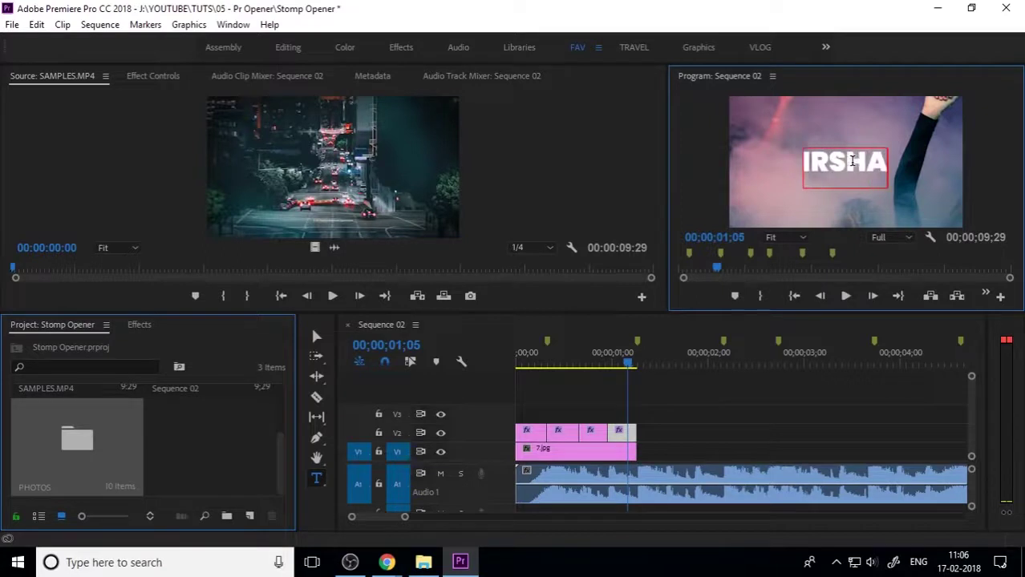
pyautogui.click(316, 338)
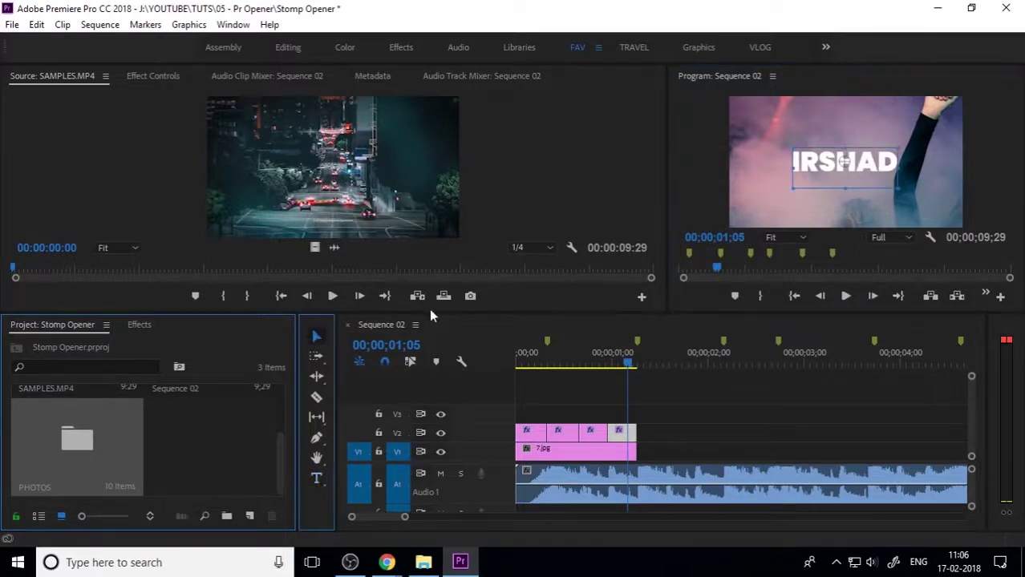
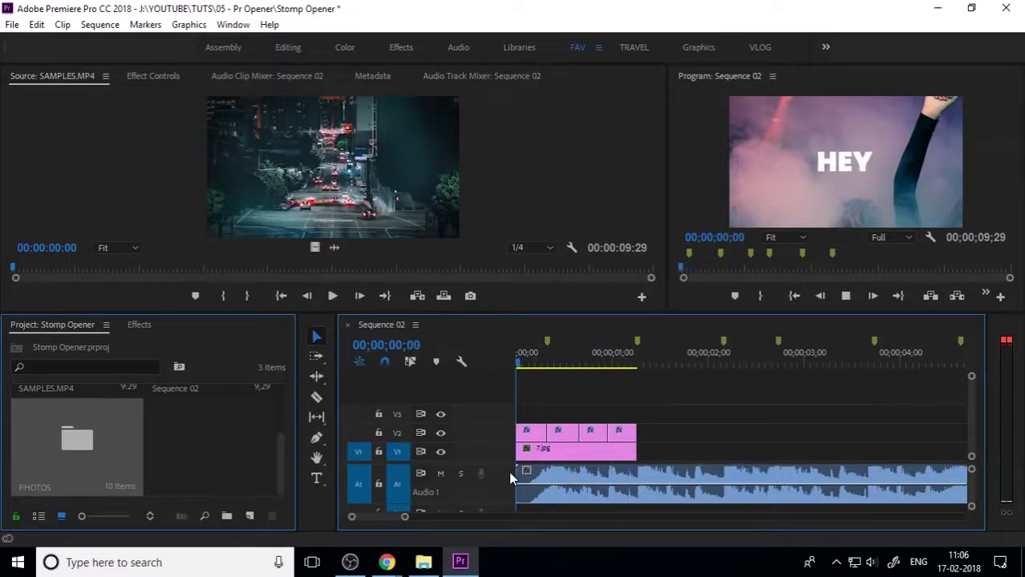
# - Play the sequence from the start to check the changing title words against the music
pyautogui.press('space')
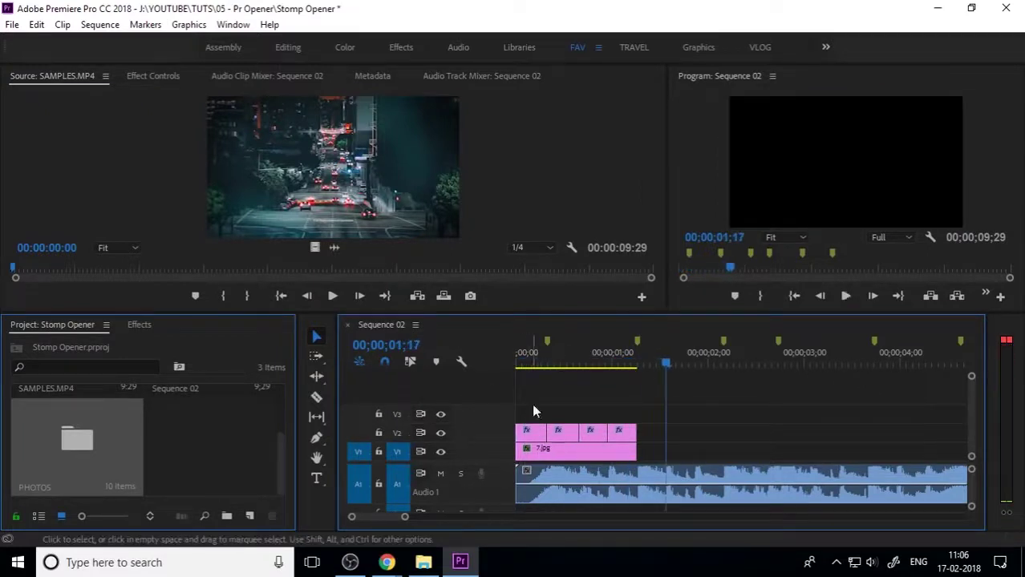
pyautogui.press('Home')
pyautogui.press('space')
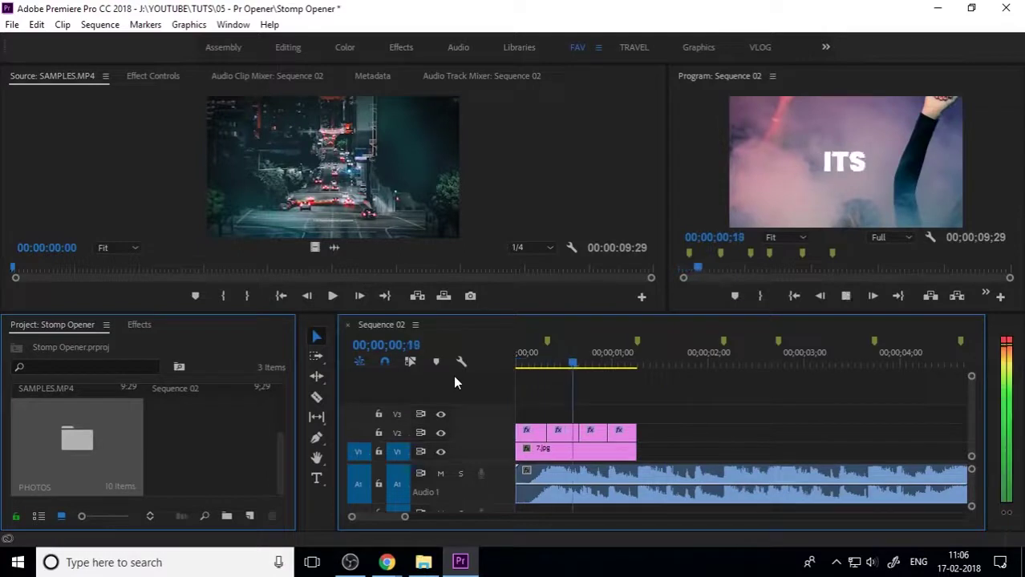
pyautogui.press('space')
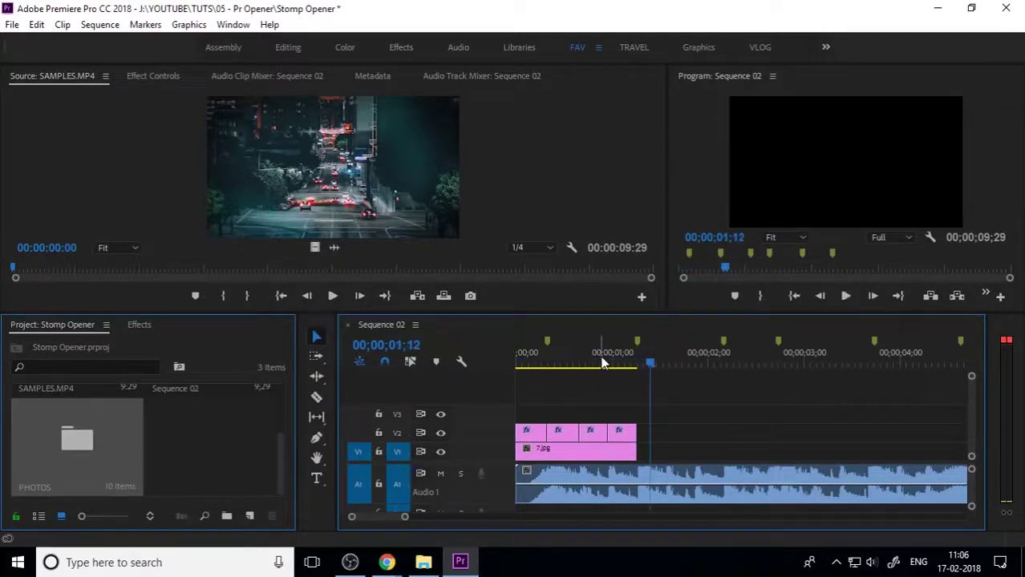
pyautogui.moveTo(651, 362); pyautogui.dragTo(586, 365)
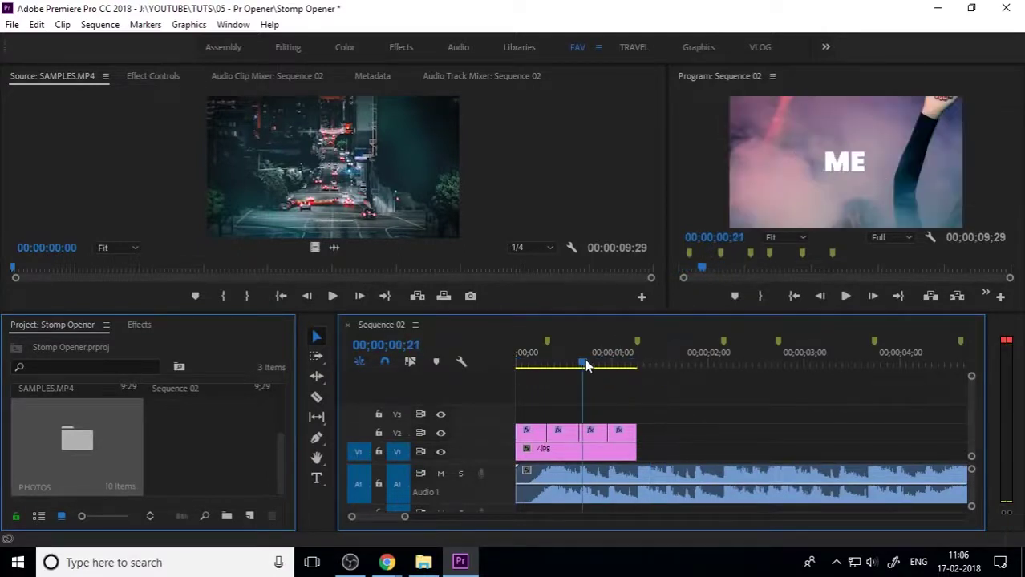
# - Nest the four title pieces on V2 into a sequence named TEXT 1
pyautogui.moveTo(659, 411); pyautogui.dragTo(522, 429)
pyautogui.rightClick(563, 433)
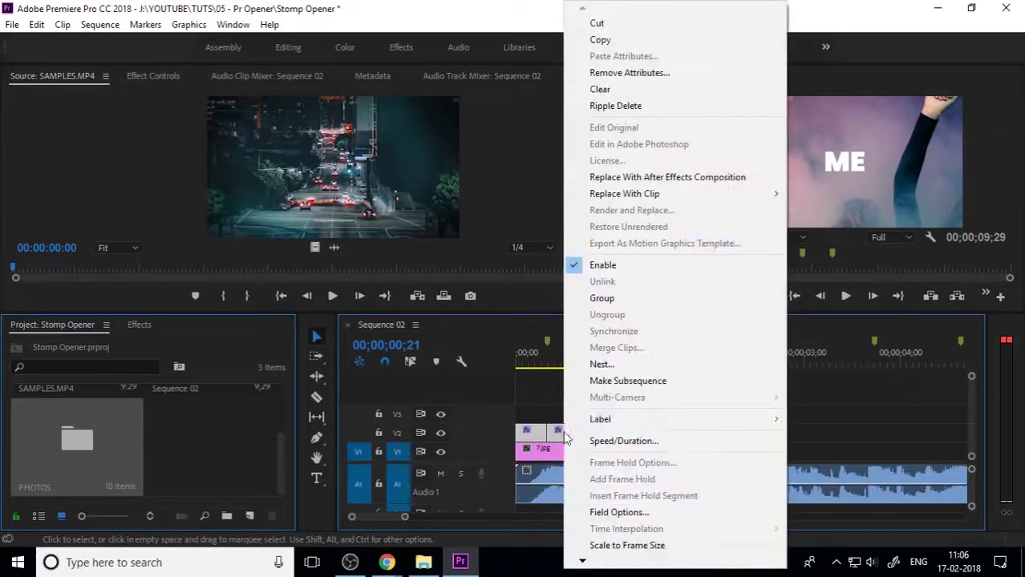
pyautogui.click(613, 367)
pyautogui.write('TEX')
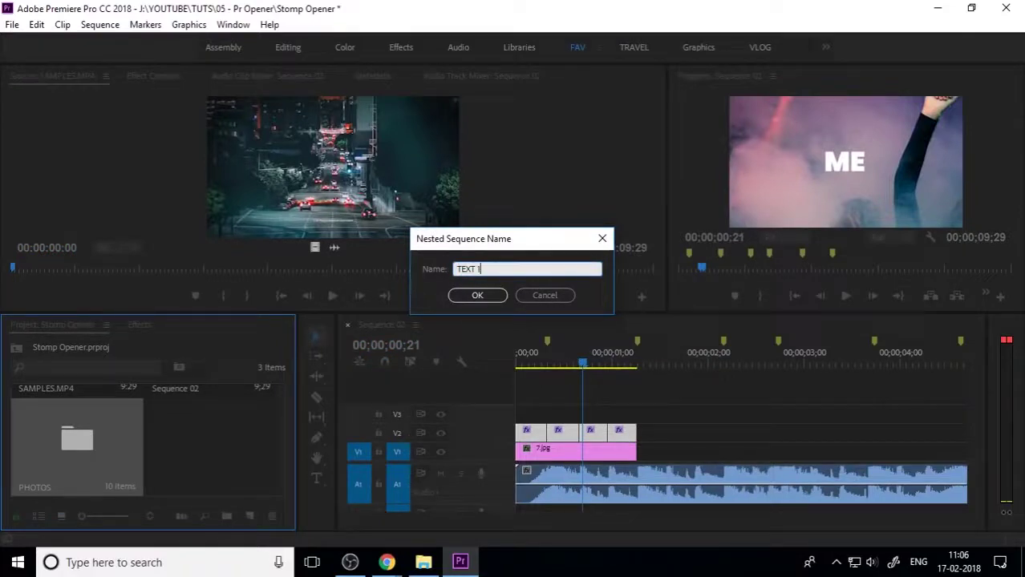
pyautogui.write('T 1')
pyautogui.press('Return')
# - Nest the photo clips on V1 into a sequence named PHOTOS 1 and return the playhead to the start
pyautogui.rightClick(600, 451)
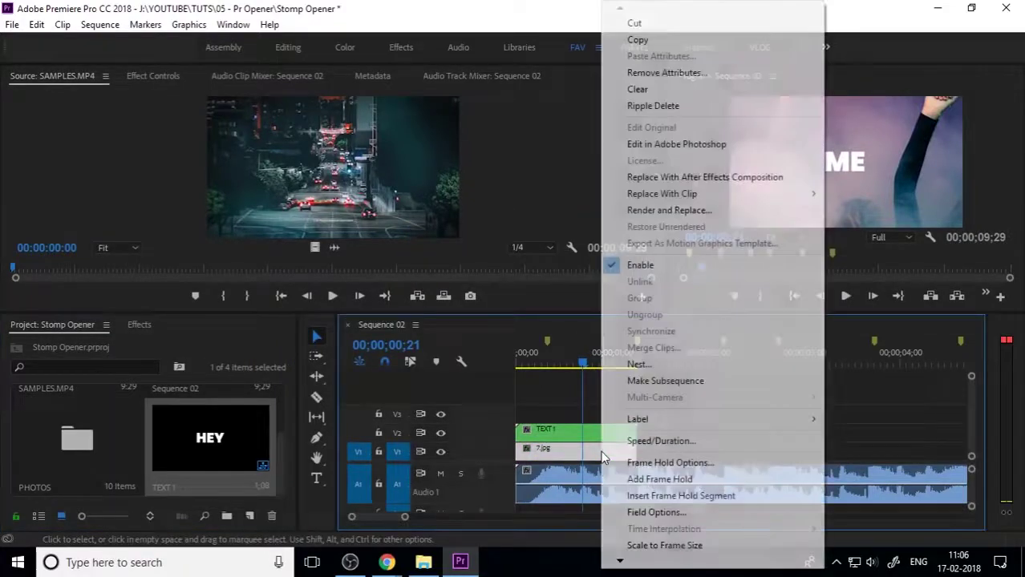
pyautogui.click(663, 364)
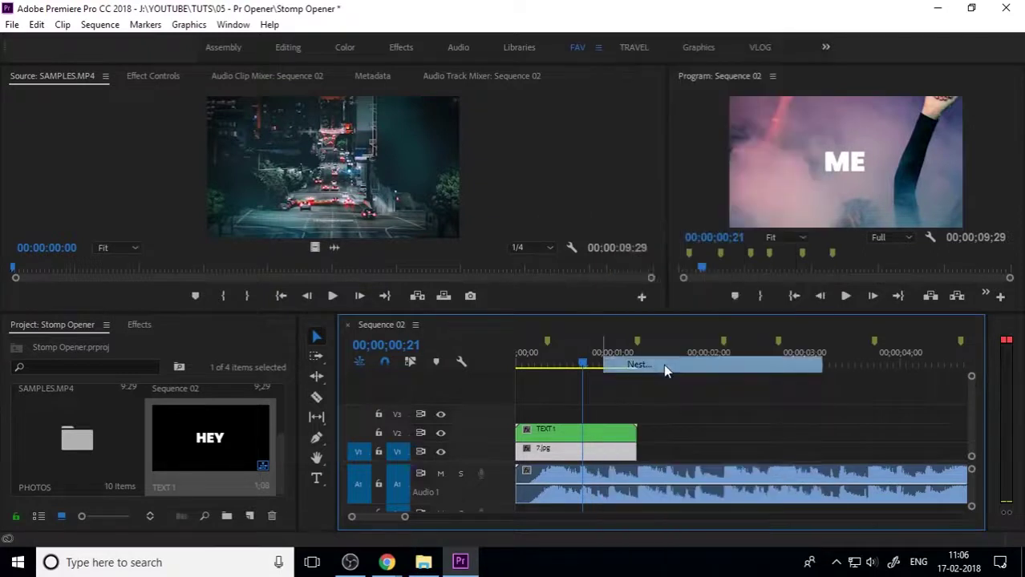
pyautogui.write('PHOTOS 1')
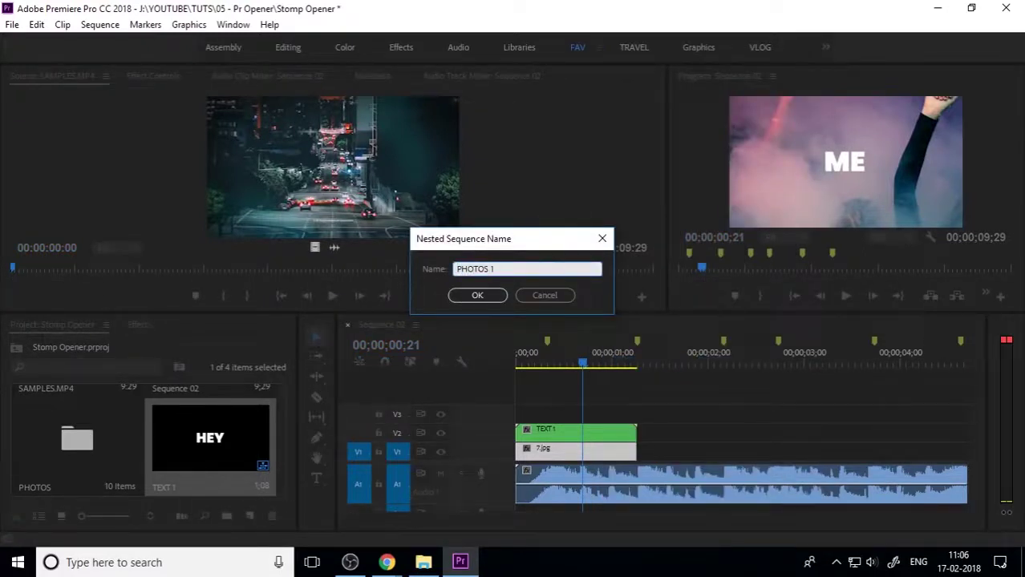
pyautogui.press('Return')
pyautogui.moveTo(584, 359); pyautogui.dragTo(511, 376)
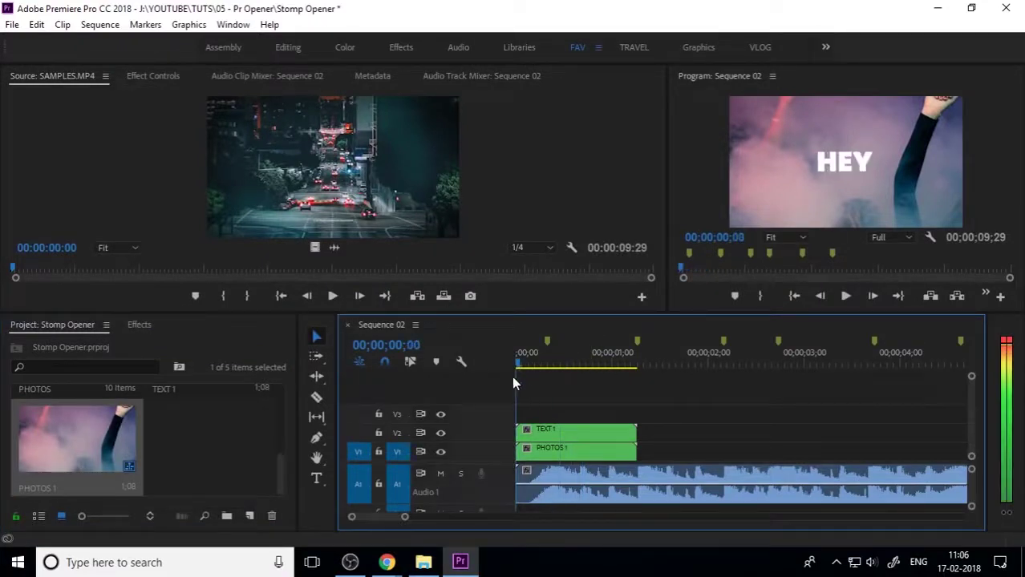
pyautogui.click(551, 429)
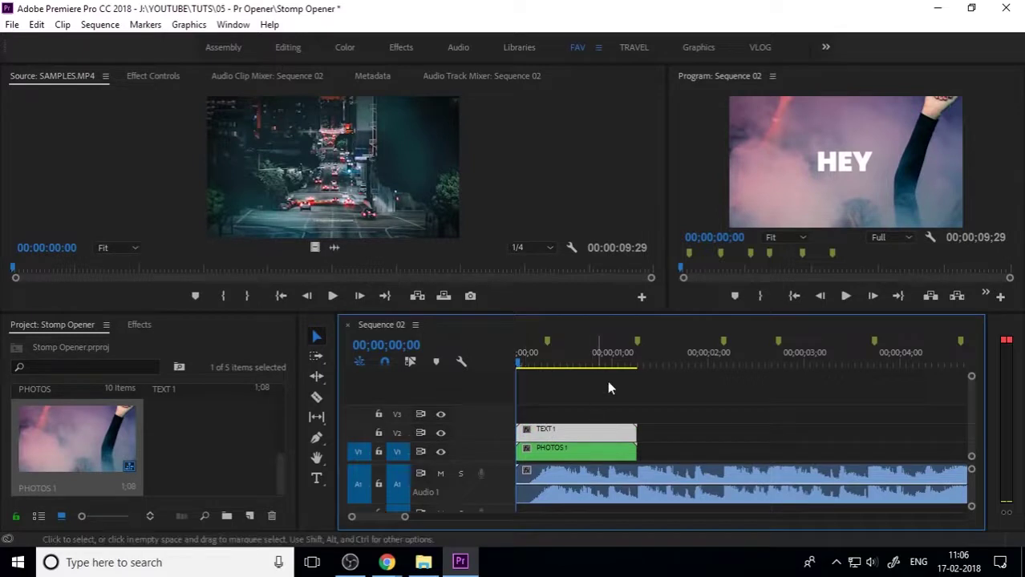
pyautogui.click(665, 411)
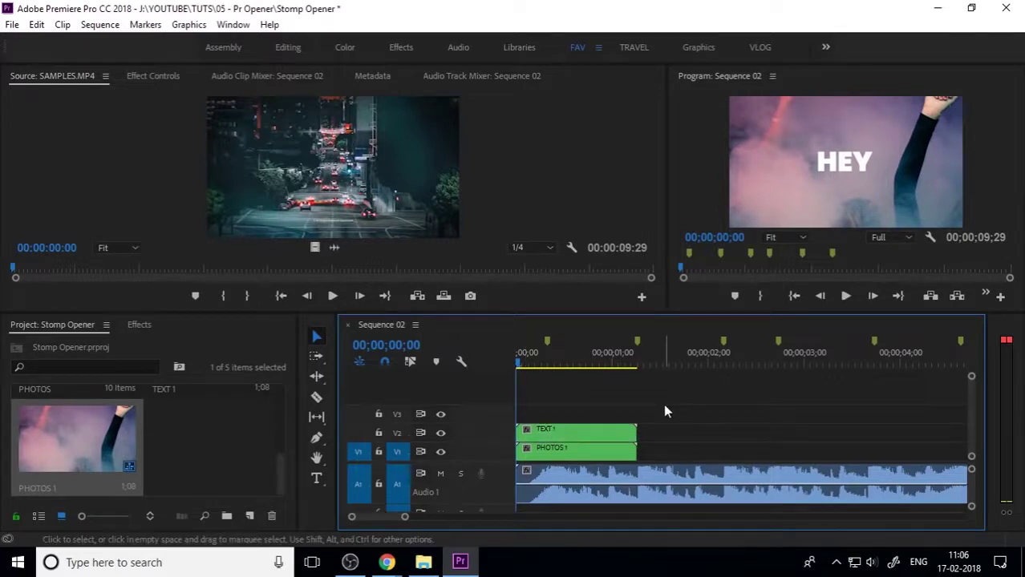
# - Create a new adjustment layer with the default settings and rename it SCALE in the project
pyautogui.click(251, 516)
pyautogui.click(335, 381)
pyautogui.click(539, 335)
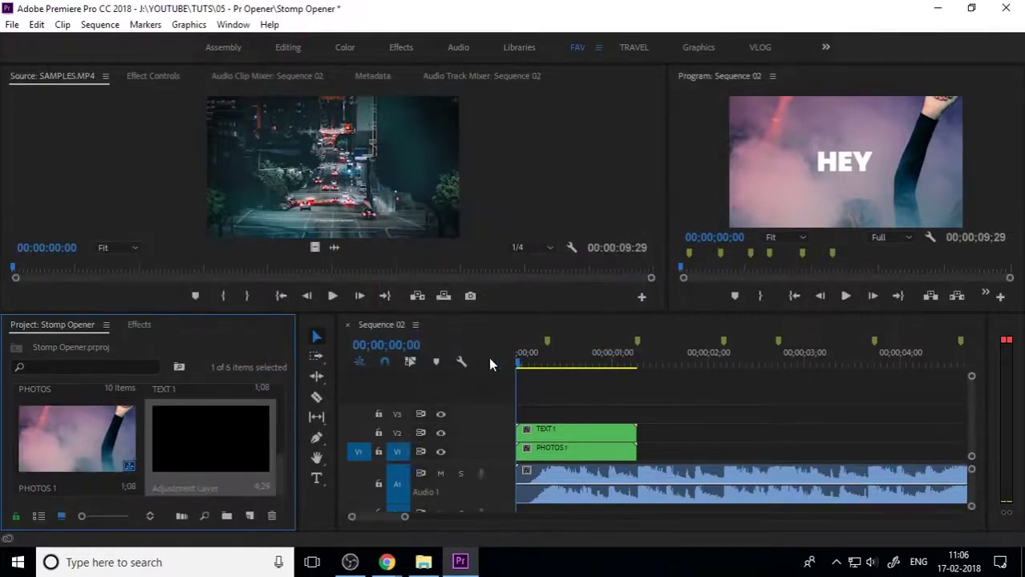
pyautogui.click(199, 490)
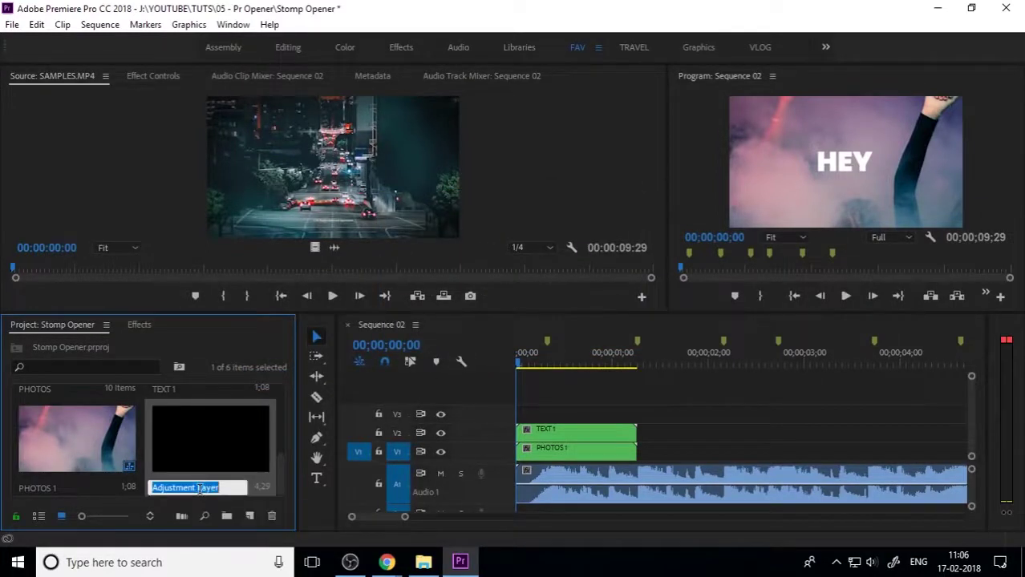
pyautogui.write('SCALE')
pyautogui.press('Return')
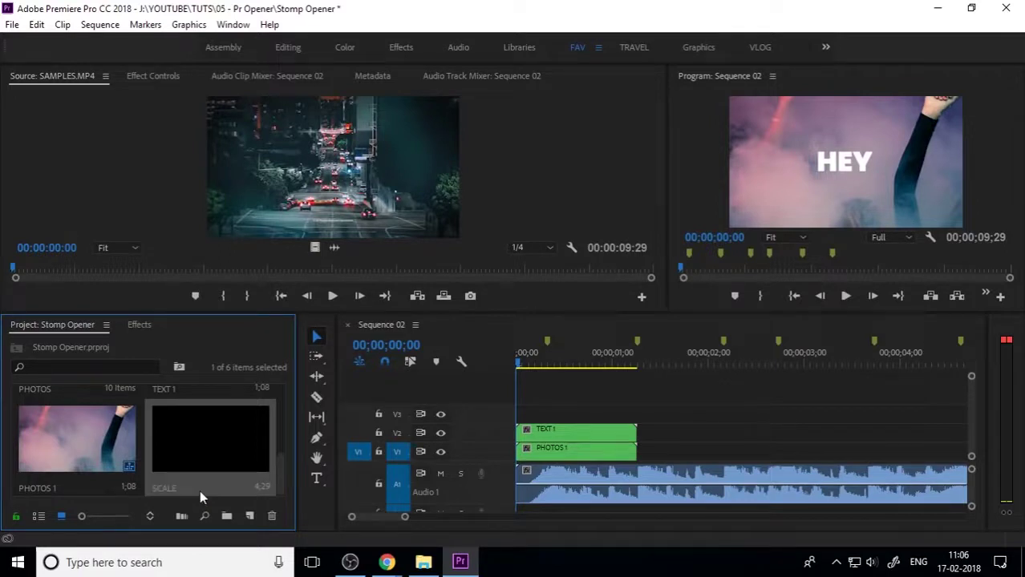
# - Place the SCALE adjustment layer at the start of V3 and trim its end to match the TEXT 1 and PHOTOS 1 nests
pyautogui.moveTo(201, 471); pyautogui.dragTo(531, 415)
pyautogui.press('-')
pyautogui.moveTo(761, 410); pyautogui.dragTo(575, 414)
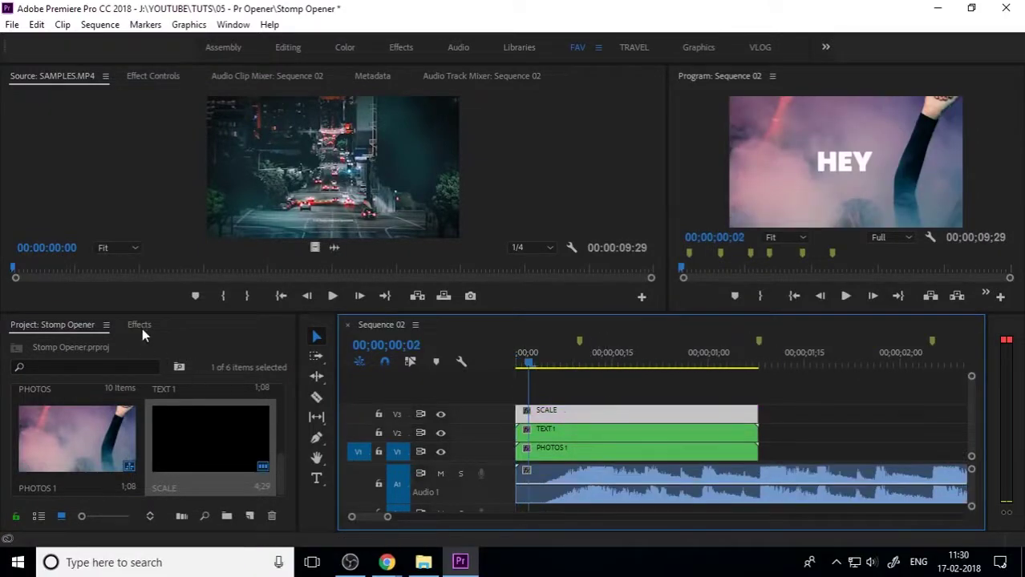
# - Apply the Transform video effect from the Distort category to the SCALE adjustment layer on V3
pyautogui.click(142, 328)
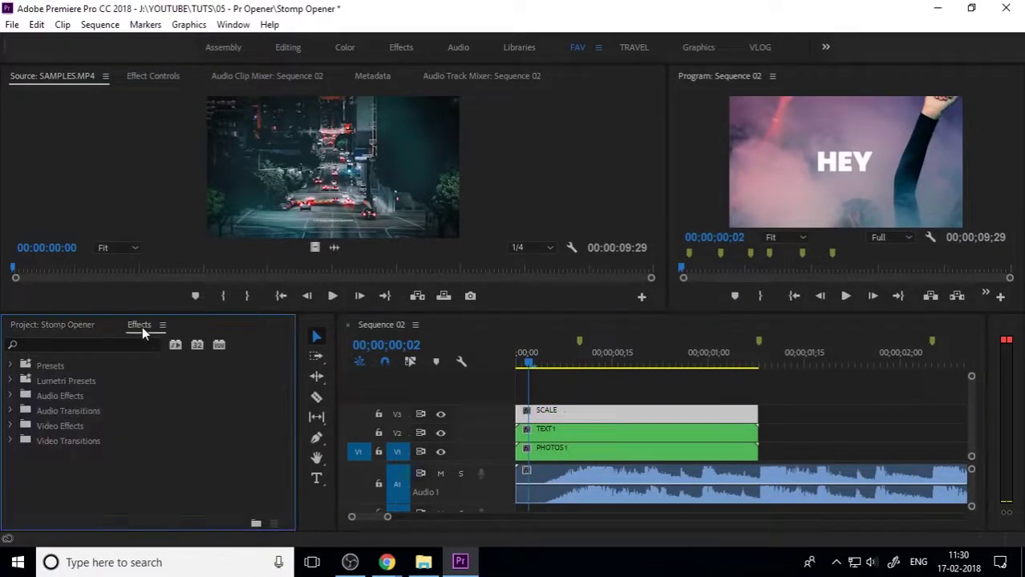
pyautogui.doubleClick(74, 425)
pyautogui.scroll(-3, 115, 456)
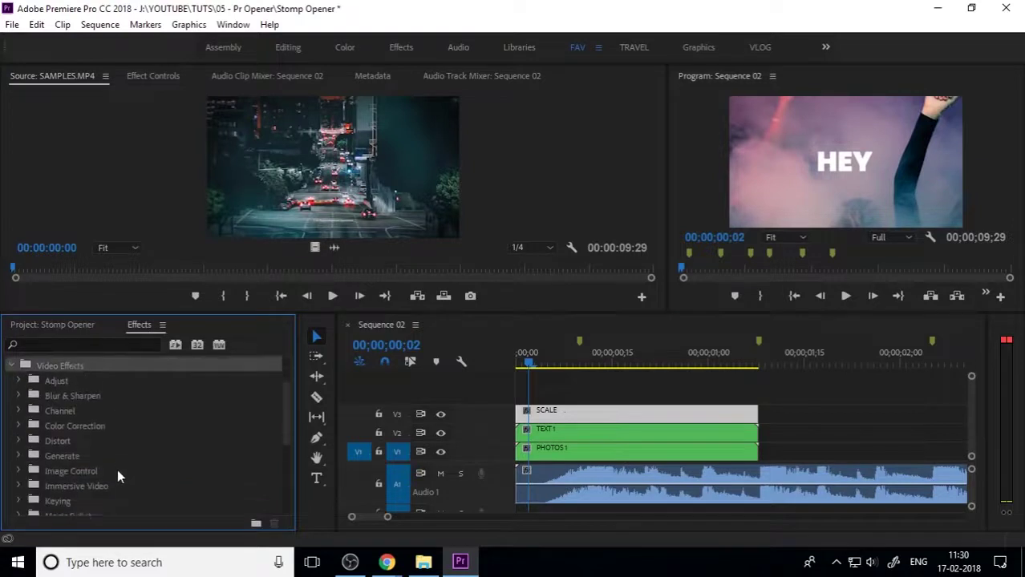
pyautogui.scroll(-1, 87, 482)
pyautogui.click(79, 502)
pyautogui.doubleClick(78, 502)
pyautogui.scroll(-2, 113, 463)
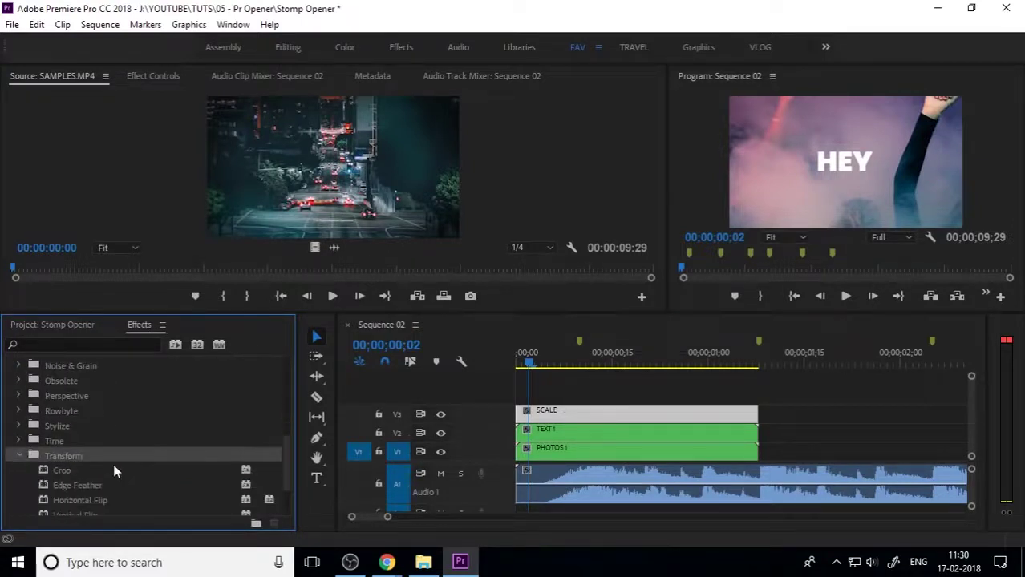
pyautogui.scroll(2, 107, 476)
pyautogui.scroll(4, 106, 476)
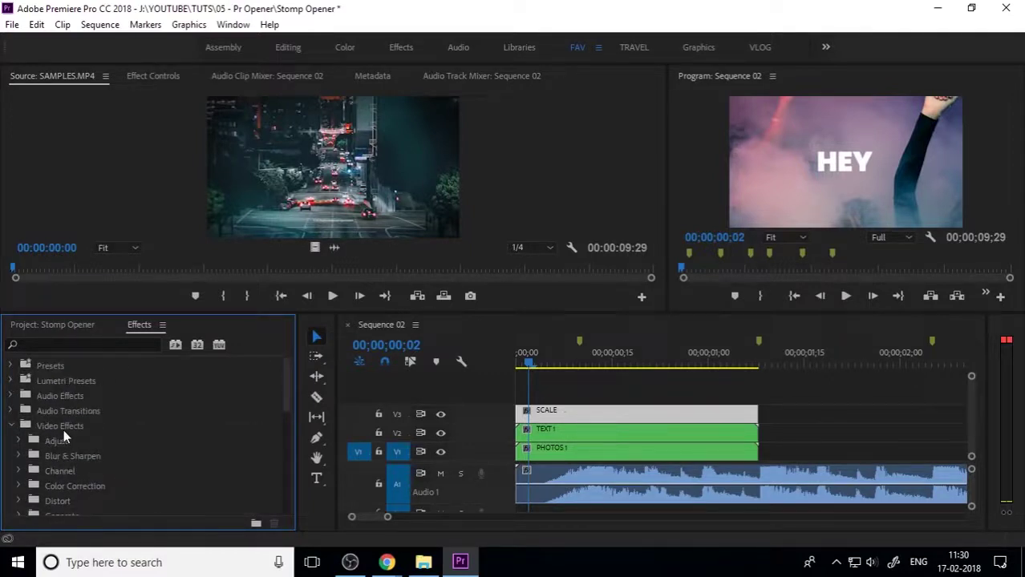
pyautogui.click(76, 414)
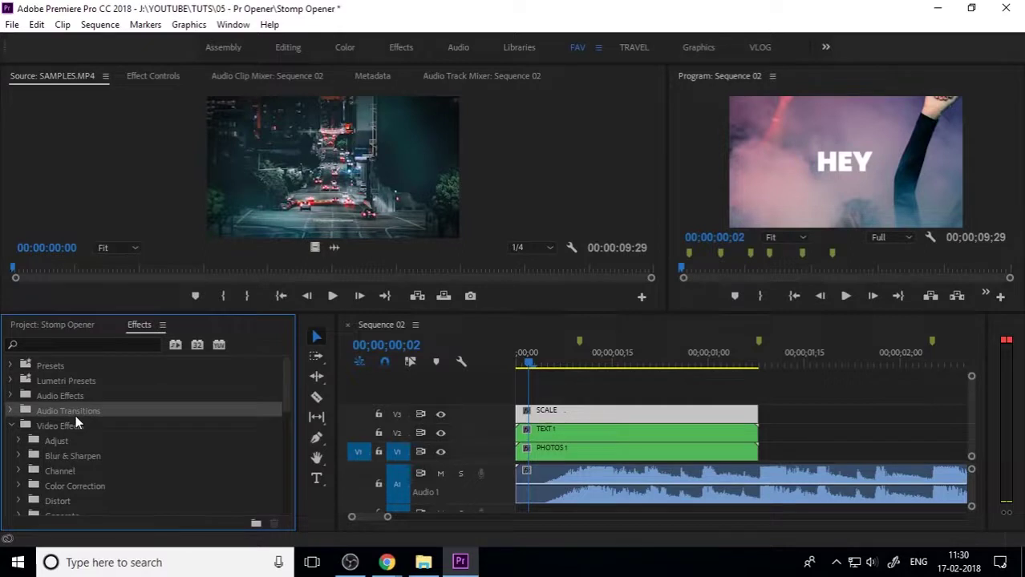
pyautogui.scroll(-1, 62, 461)
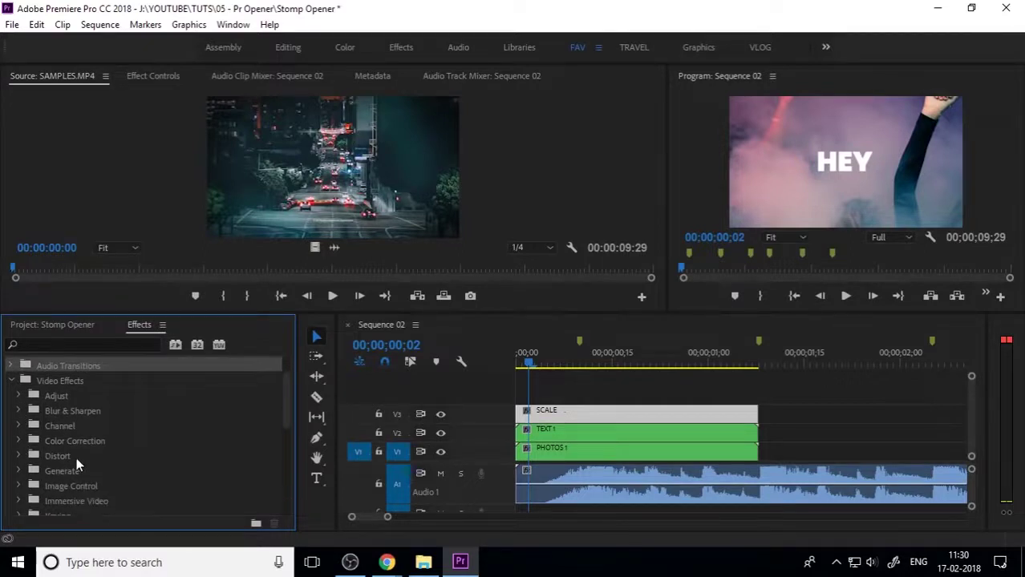
pyautogui.doubleClick(77, 457)
pyautogui.scroll(-3, 101, 475)
pyautogui.moveTo(82, 470); pyautogui.dragTo(564, 417)
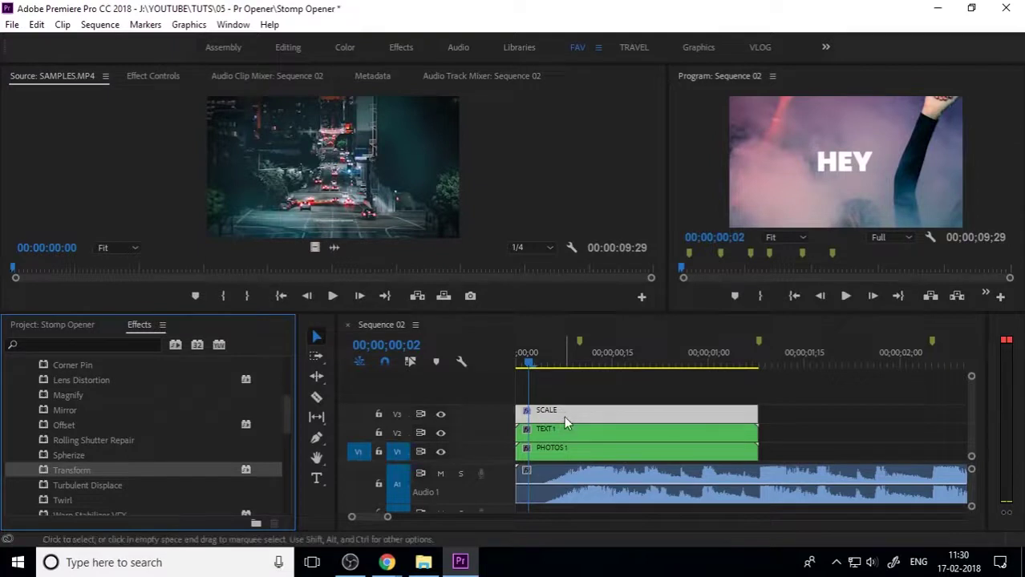
# - Show the effect settings of the SCALE layer and resize the workspace for a taller settings area and a larger program preview
pyautogui.click(164, 78)
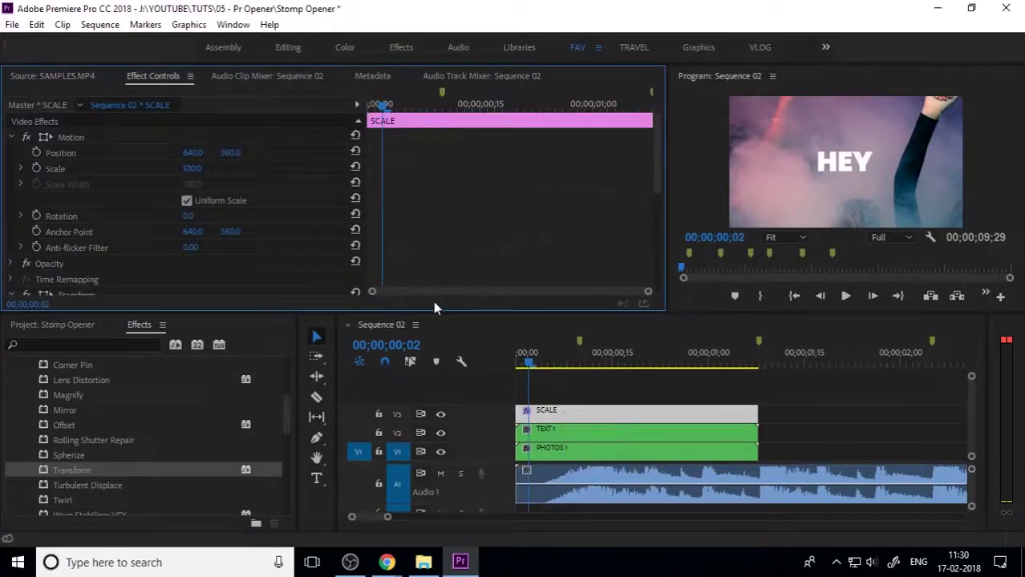
pyautogui.moveTo(437, 311); pyautogui.dragTo(433, 346)
pyautogui.moveTo(666, 281); pyautogui.dragTo(510, 281)
pyautogui.scroll(-2, 95, 483)
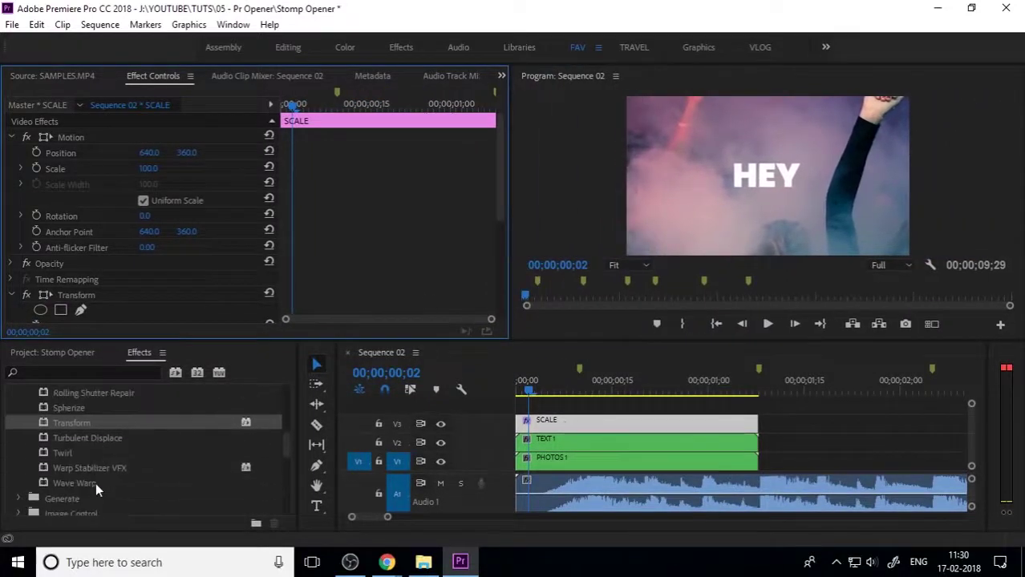
pyautogui.scroll(-1, 95, 482)
pyautogui.doubleClick(77, 451)
pyautogui.scroll(-3, 88, 470)
pyautogui.scroll(-1, 89, 476)
pyautogui.scroll(3, 85, 461)
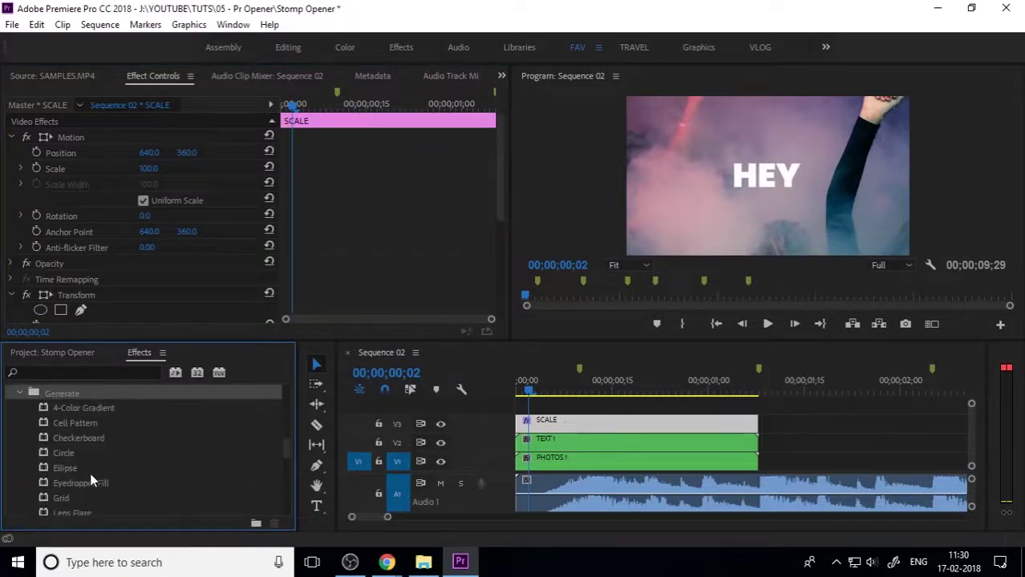
pyautogui.click(18, 425)
pyautogui.scroll(2, 168, 478)
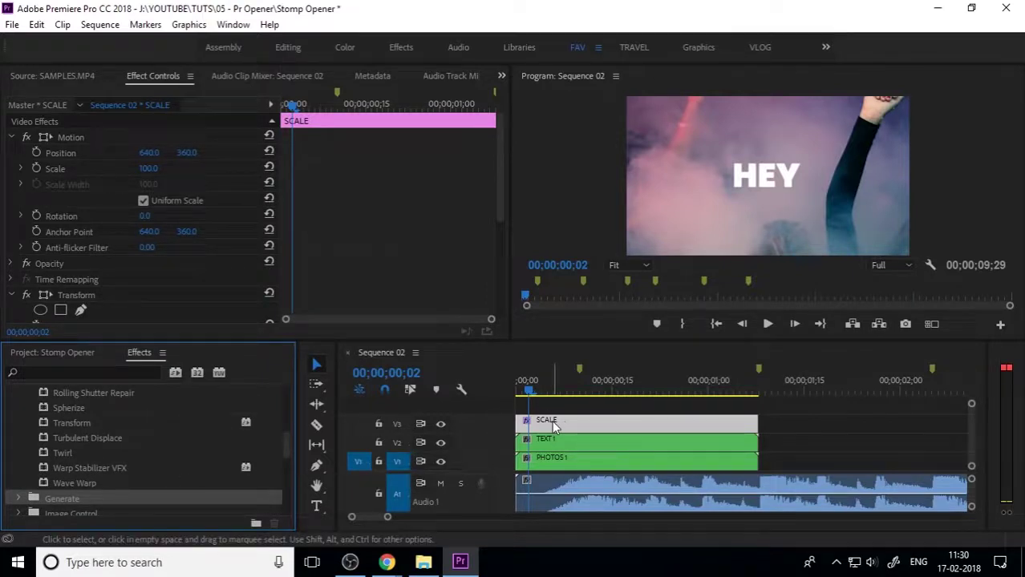
# - Collapse the SCALE layer's Motion settings and try out a change to the Transform effect's scale, undoing it again
pyautogui.click(16, 137)
pyautogui.click(13, 139)
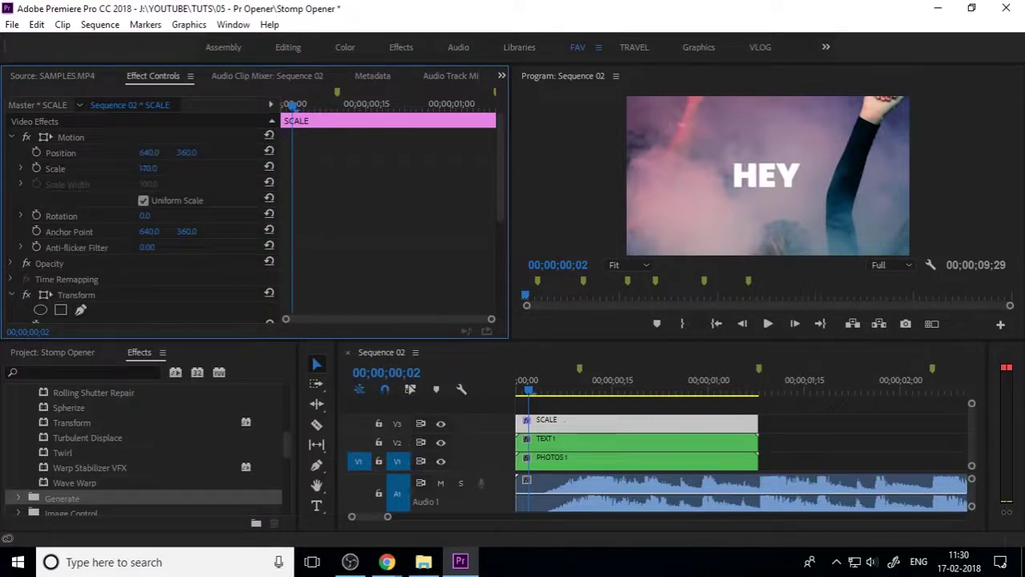
pyautogui.click(12, 138)
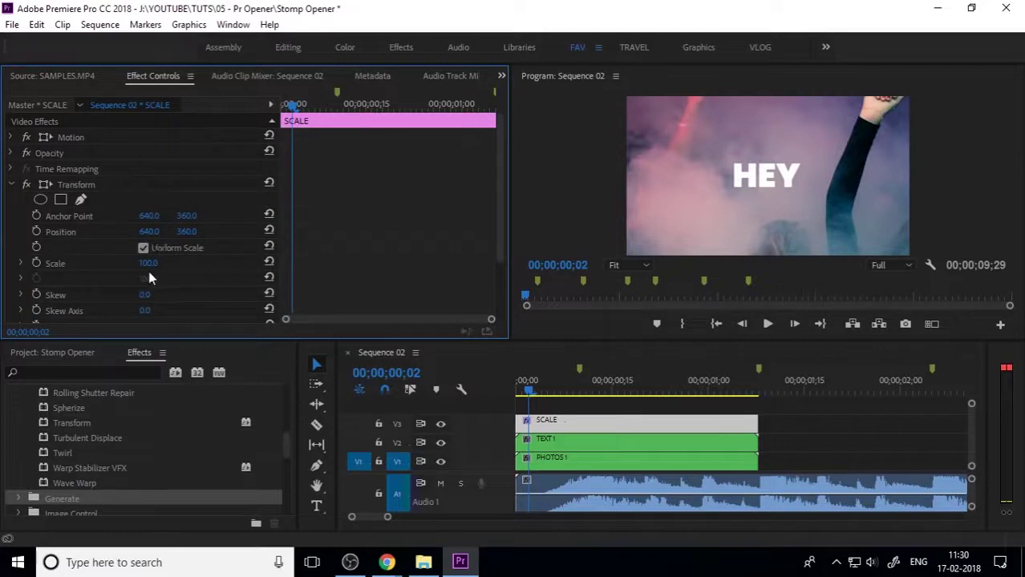
pyautogui.moveTo(147, 263); pyautogui.dragTo(159, 264)
pyautogui.hotkey('ctrl', 'z')
# - Add a Transform scale keyframe of 100 at 00;00;00;27 on the SCALE layer
pyautogui.click(515, 390)
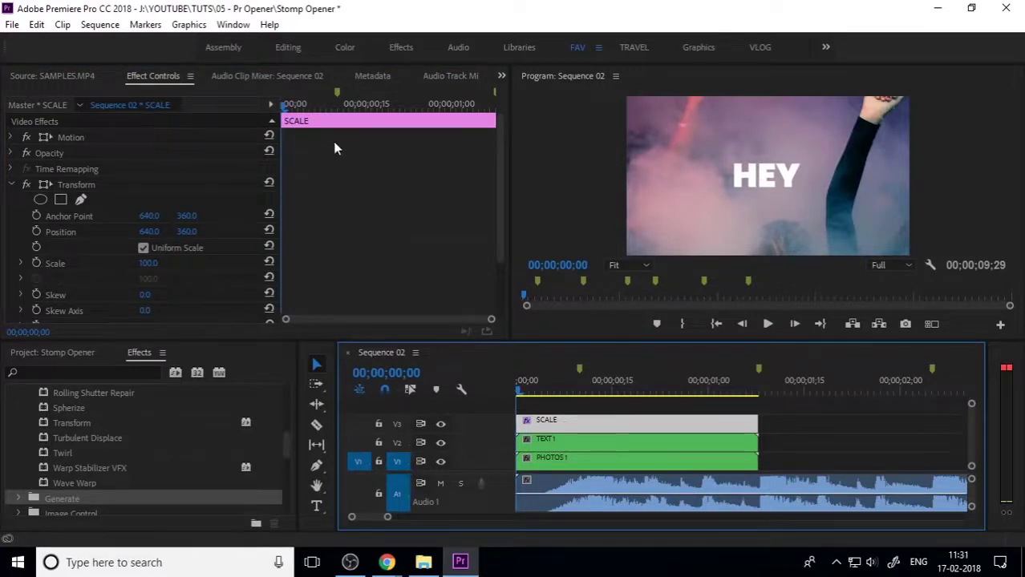
pyautogui.moveTo(337, 109); pyautogui.dragTo(433, 106)
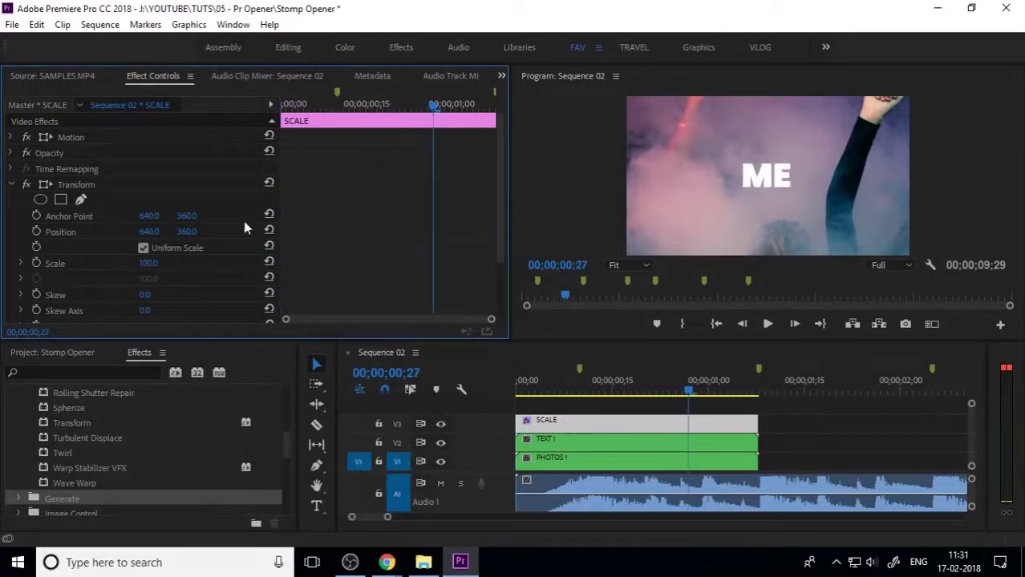
pyautogui.click(36, 264)
# - Add a Transform scale keyframe at 00;00;00;06 and set its value to 135
pyautogui.press('j')
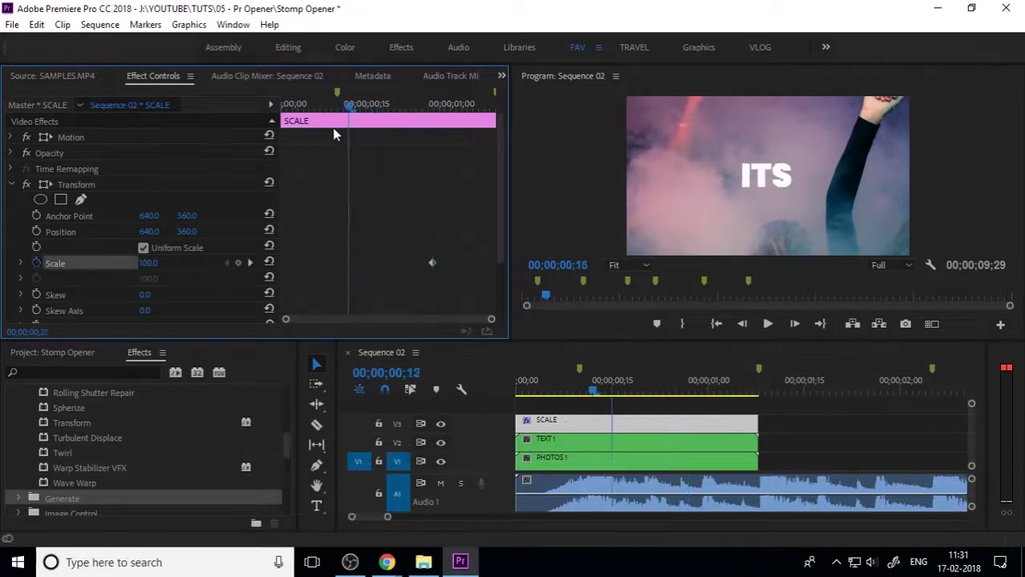
pyautogui.click(149, 263)
pyautogui.write('133')
pyautogui.press('Return')
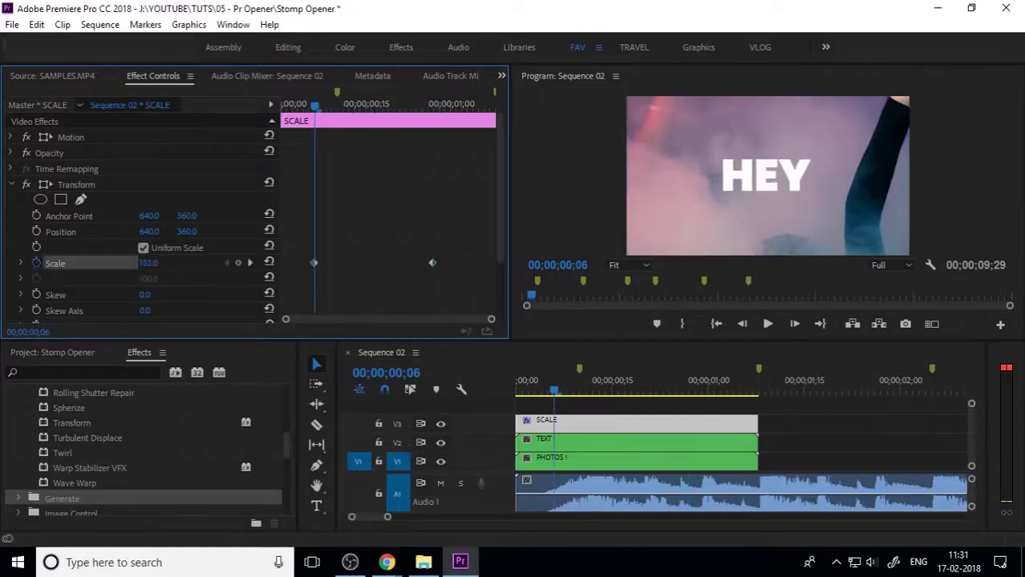
pyautogui.click(152, 263)
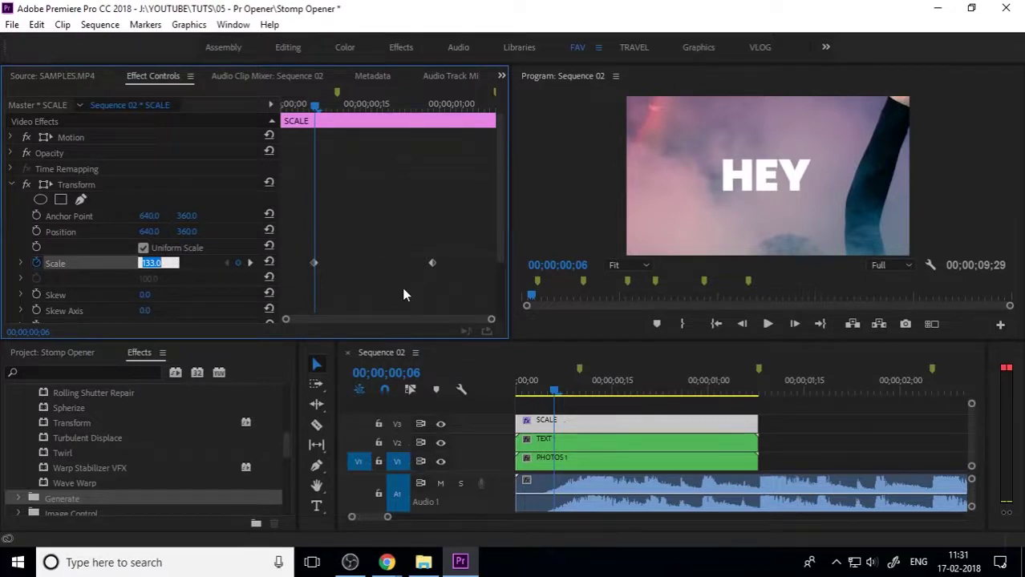
pyautogui.write('135')
pyautogui.press('Return')
# - Change both Transform scale keyframes to Bezier interpolation
pyautogui.moveTo(445, 234); pyautogui.dragTo(318, 281)
pyautogui.rightClick(311, 261)
pyautogui.click(374, 404)
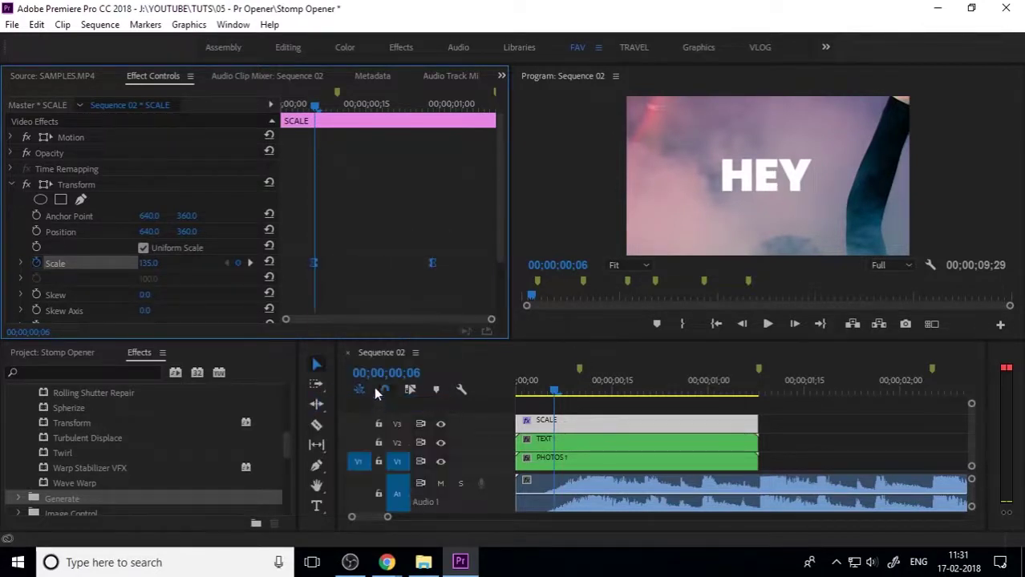
# - Expand the Transform scale's value and velocity graphs on the SCALE layer, enlarge them and select both keyframes
pyautogui.click(20, 263)
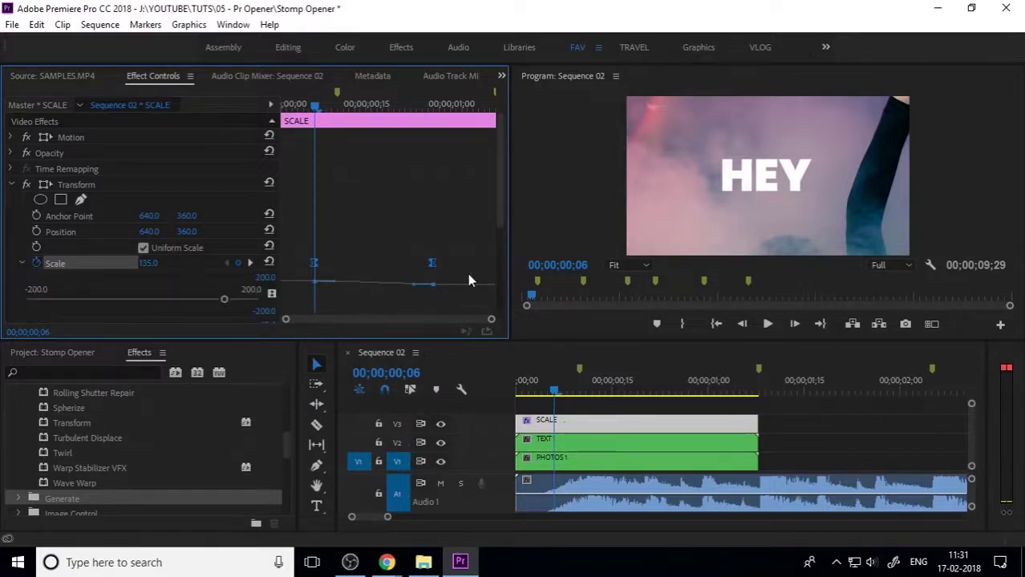
pyautogui.moveTo(498, 216); pyautogui.dragTo(494, 273)
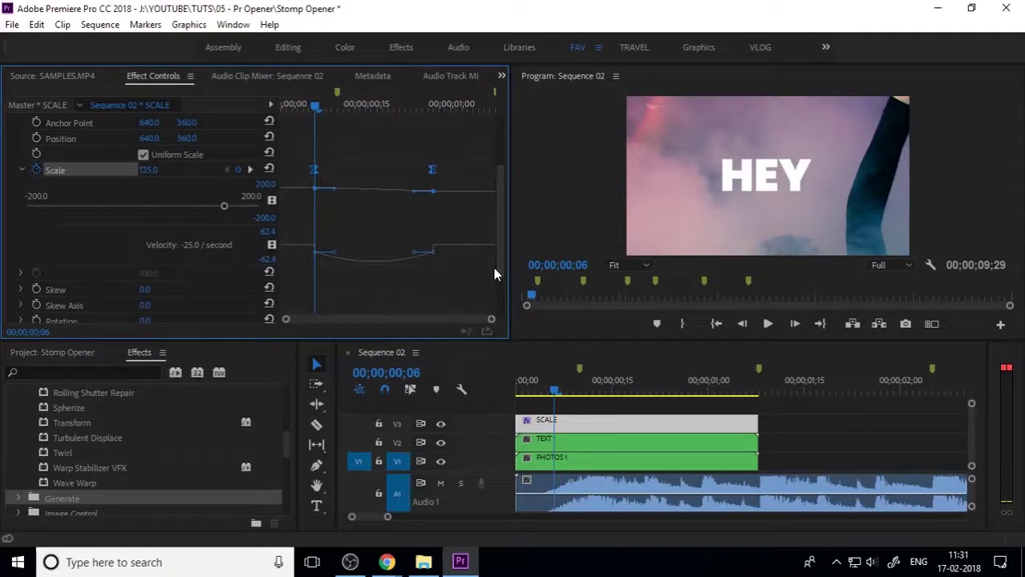
pyautogui.moveTo(276, 226); pyautogui.dragTo(281, 274)
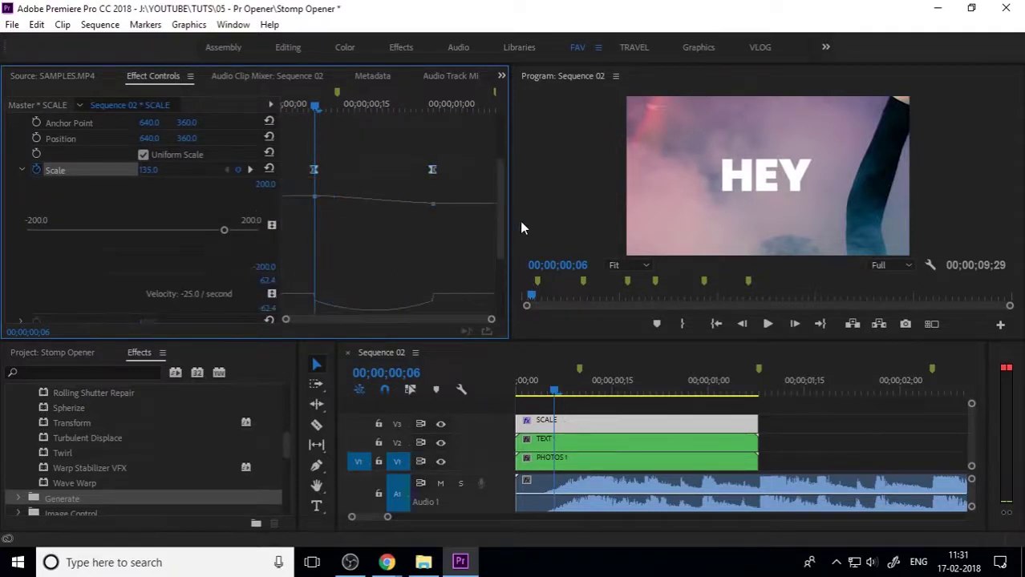
pyautogui.scroll(-1, 499, 225)
pyautogui.moveTo(473, 229); pyautogui.dragTo(394, 243)
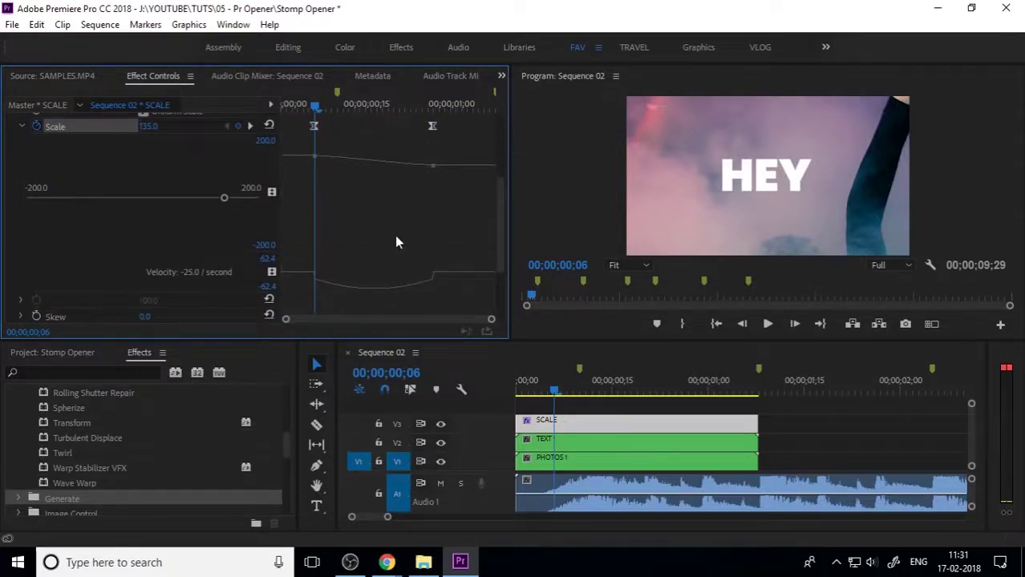
pyautogui.moveTo(459, 227); pyautogui.dragTo(287, 293)
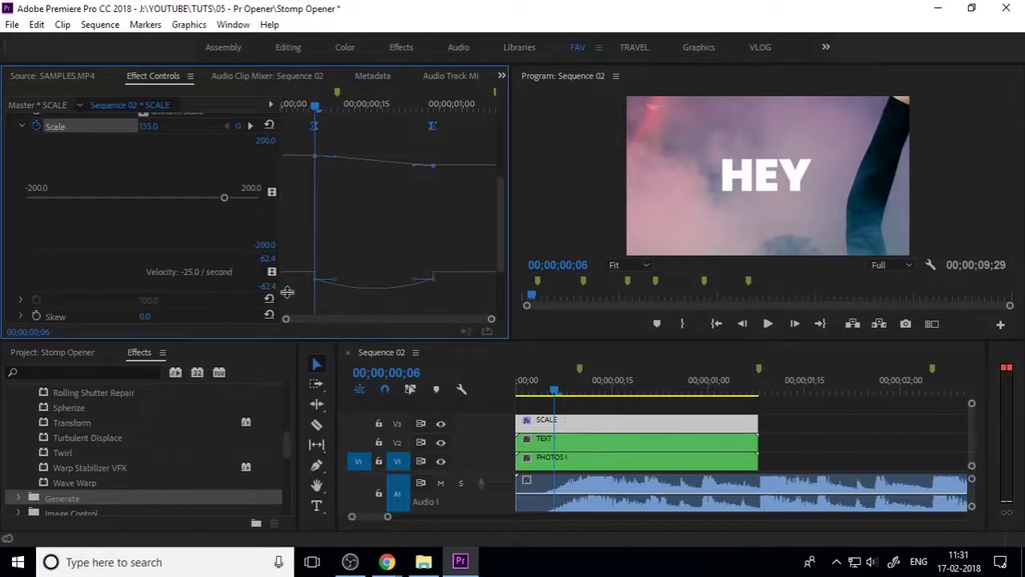
# - Reshape the Bezier handles of both scale keyframes so the velocity peaks early and eases toward the second keyframe
pyautogui.moveTo(561, 393); pyautogui.dragTo(574, 393)
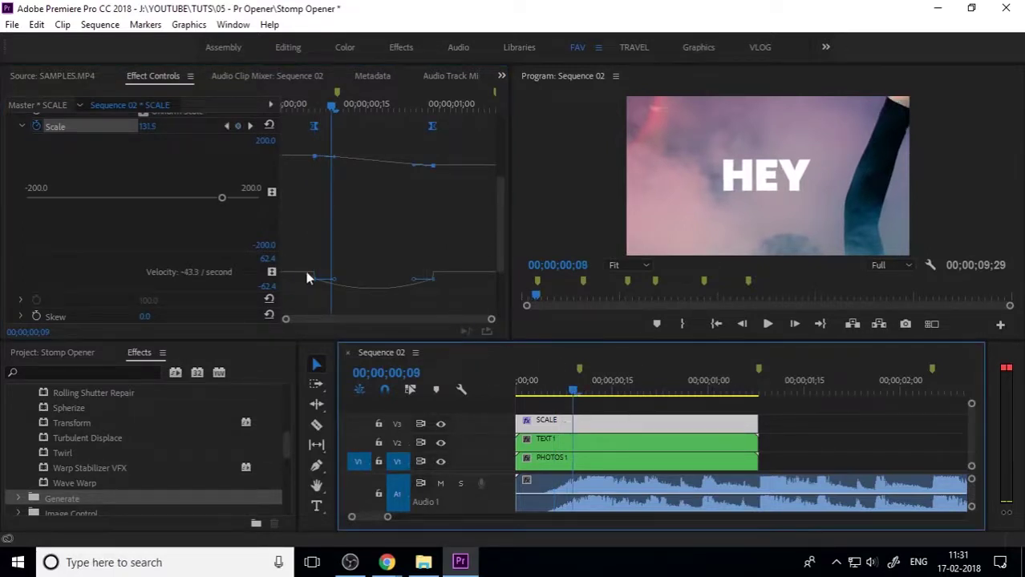
pyautogui.moveTo(335, 283)
pyautogui.mouseDown()
pyautogui.moveTo(345, 293)
pyautogui.moveTo(347, 271)
pyautogui.mouseUp()
pyautogui.moveTo(418, 284)
pyautogui.mouseDown()
pyautogui.moveTo(391, 286)
pyautogui.moveTo(418, 275)
pyautogui.mouseUp()
pyautogui.click(407, 287)
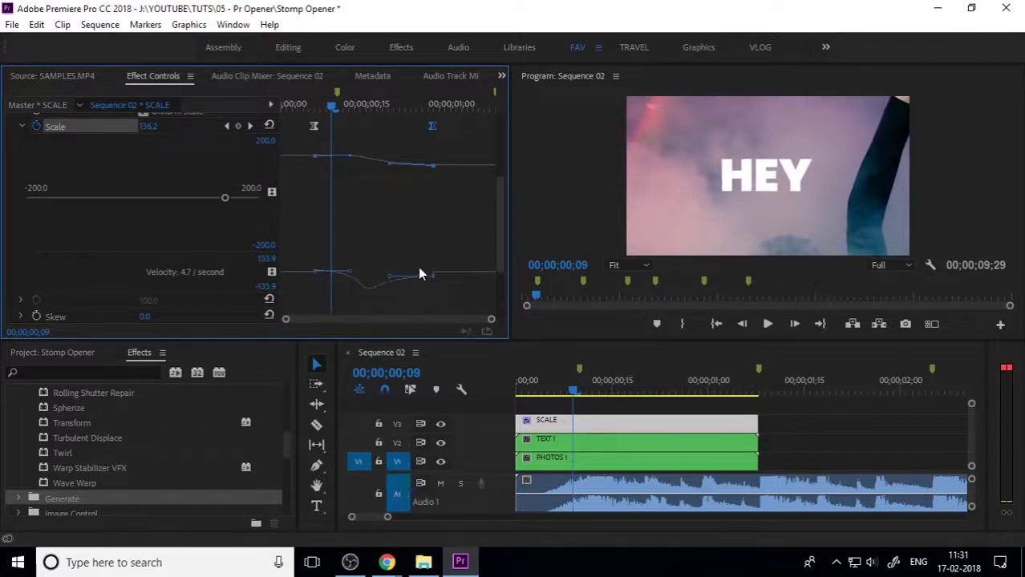
pyautogui.moveTo(352, 275); pyautogui.dragTo(305, 266)
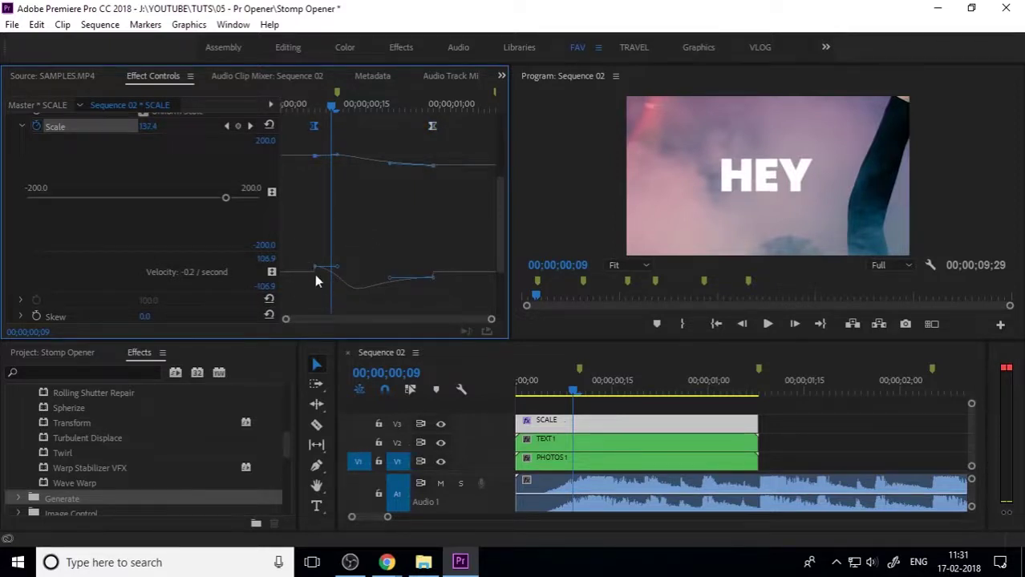
pyautogui.click(315, 265)
pyautogui.click(243, 275)
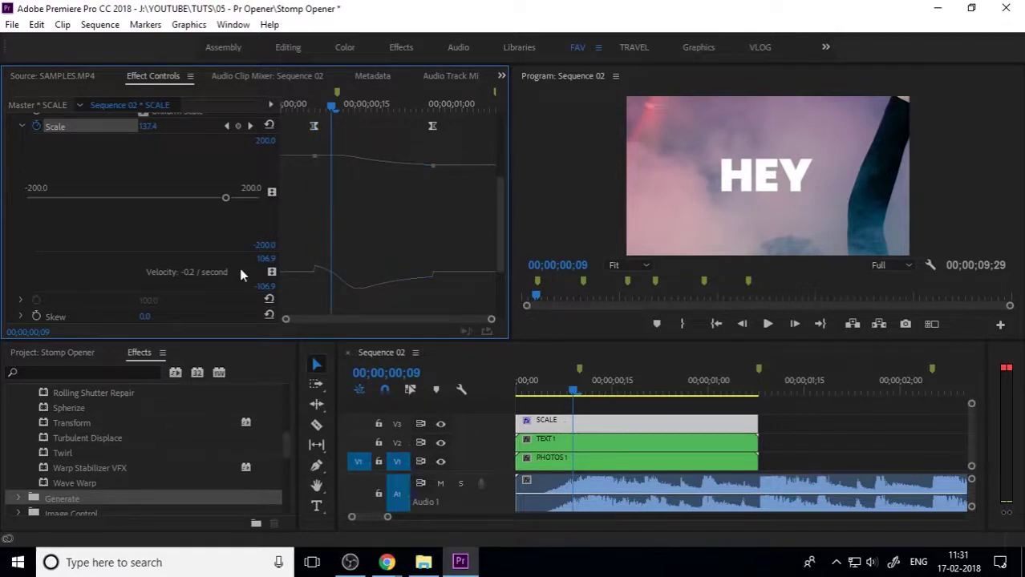
# - Move the first scale keyframe to the start of the SCALE layer and the second to its end at 00;00;01;07
pyautogui.click(433, 275)
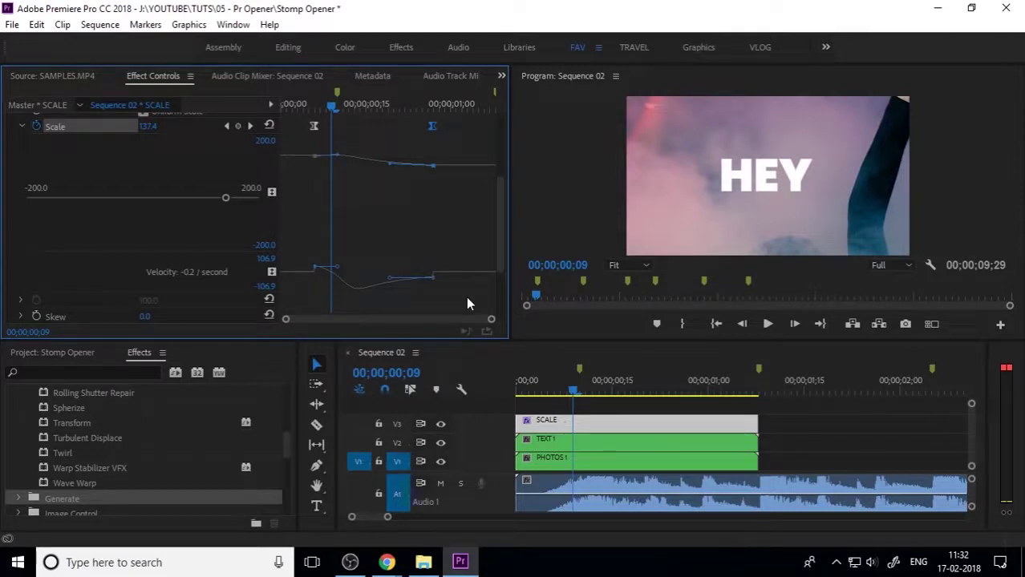
pyautogui.moveTo(363, 159); pyautogui.dragTo(268, 136)
pyautogui.moveTo(431, 132); pyautogui.dragTo(508, 141)
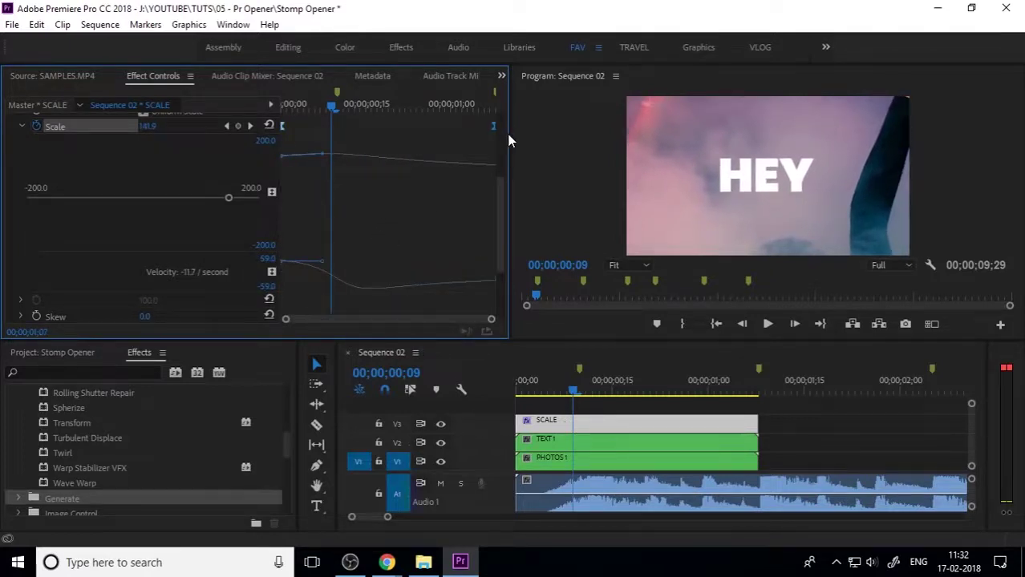
# - Play Sequence 02 from the start to preview the eased scale animation
pyautogui.moveTo(577, 391); pyautogui.dragTo(594, 393)
pyautogui.press('space')
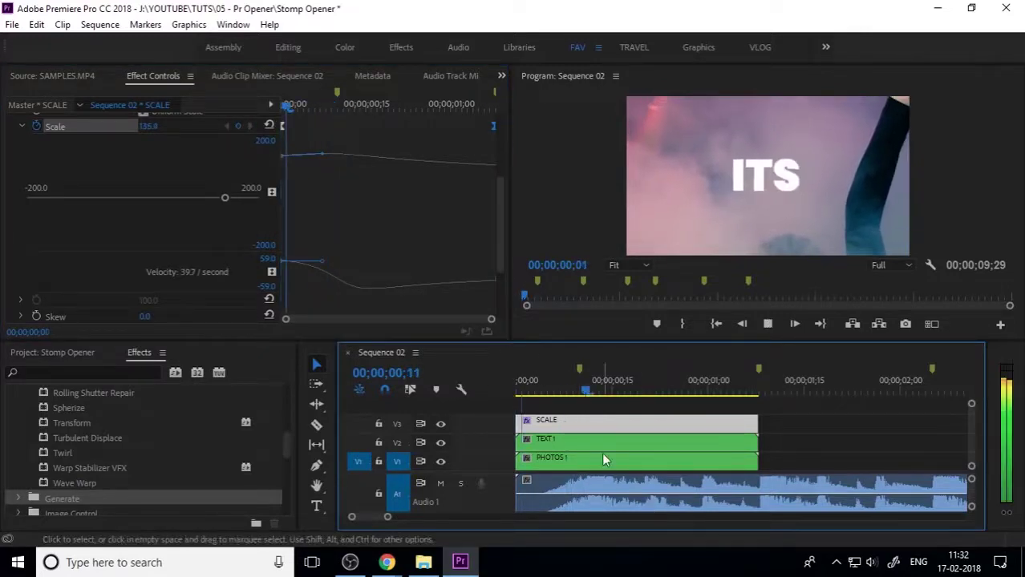
pyautogui.press('space')
pyautogui.press('-')
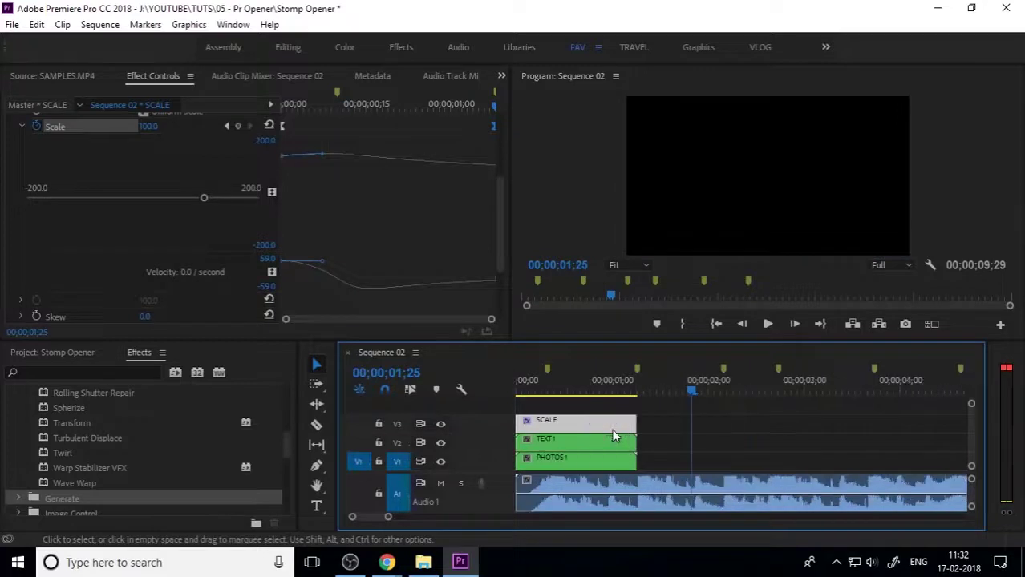
pyautogui.press('Home')
pyautogui.press('space')
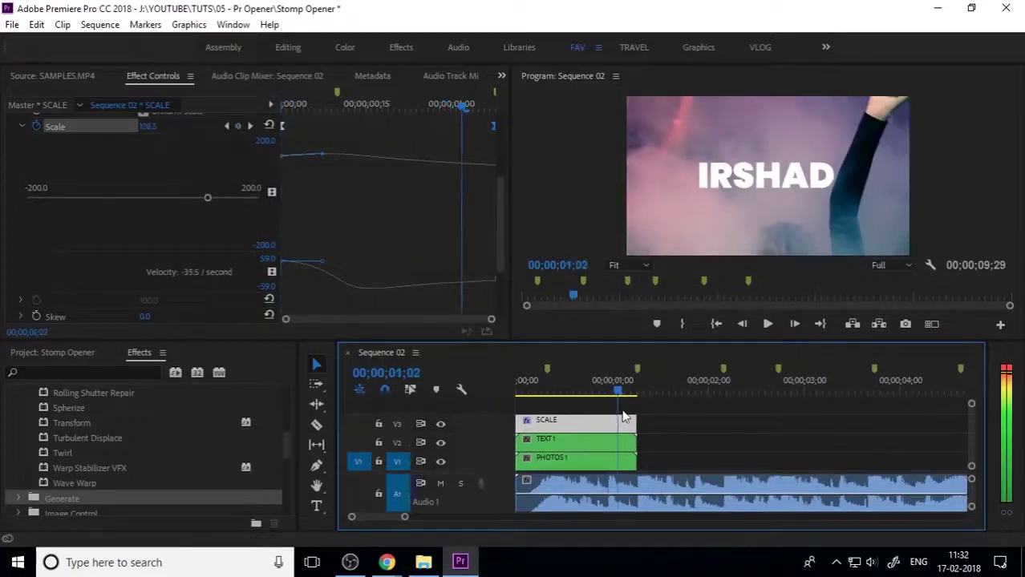
pyautogui.press('space')
# - Open the PHOTOS 1 nest, scale 7.jpg to the frame size and close the nest again
pyautogui.click(580, 463)
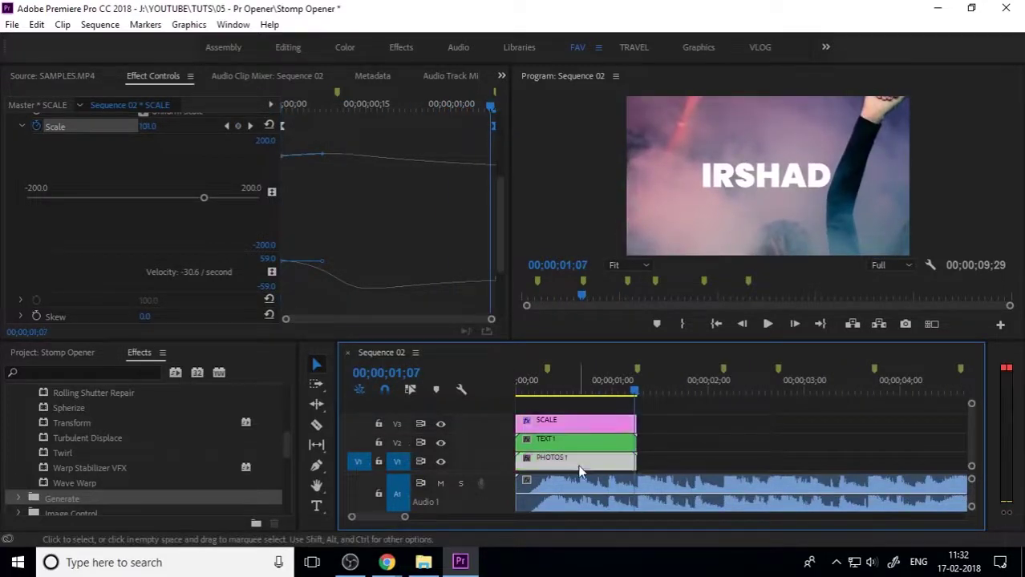
pyautogui.doubleClick(578, 465)
pyautogui.click(591, 443)
pyautogui.rightClick(591, 443)
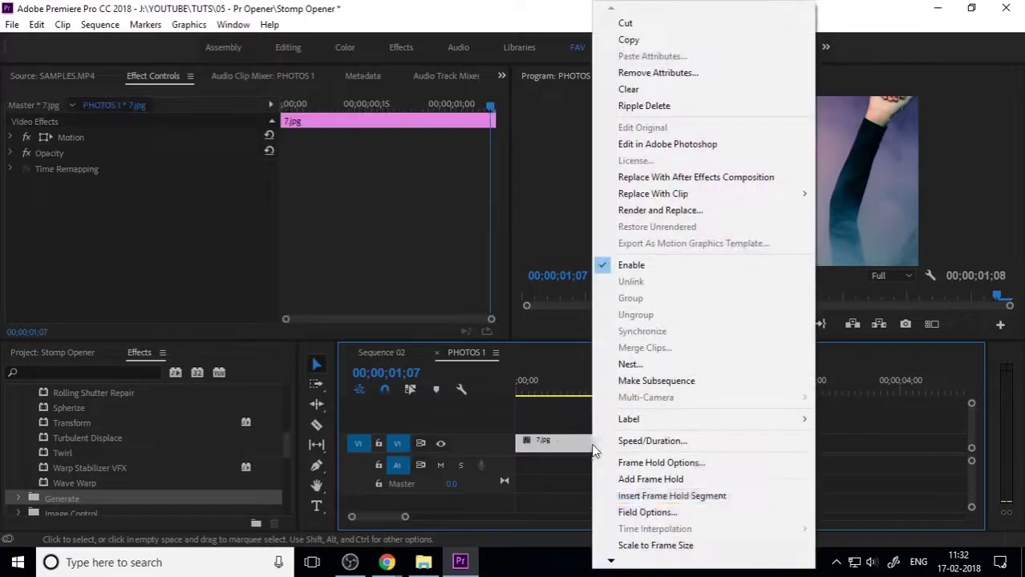
pyautogui.click(655, 545)
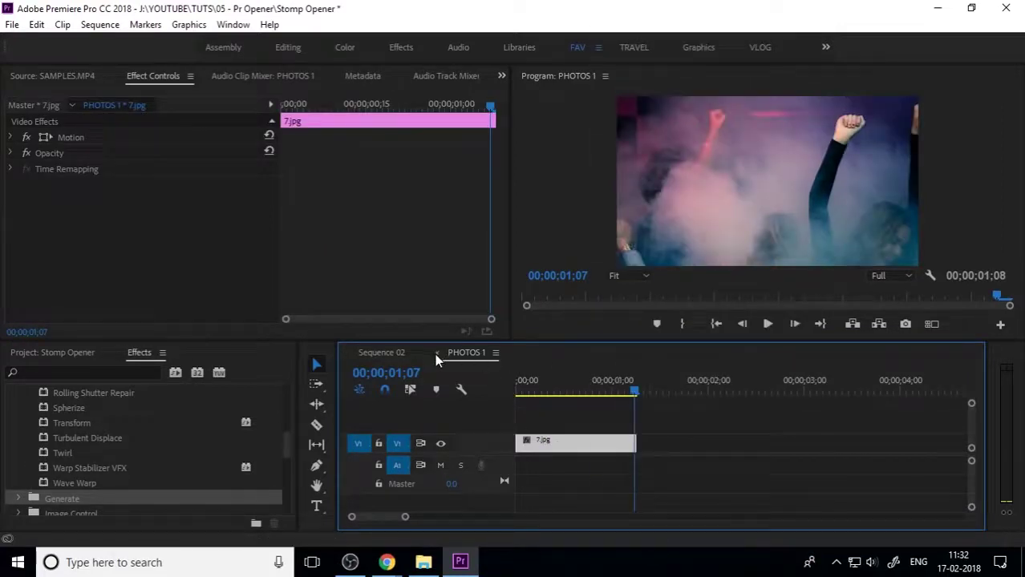
pyautogui.click(437, 353)
# - Replay the opener from the start to check the rescaled photo under the titles
pyautogui.moveTo(545, 389); pyautogui.dragTo(476, 395)
pyautogui.press('space')
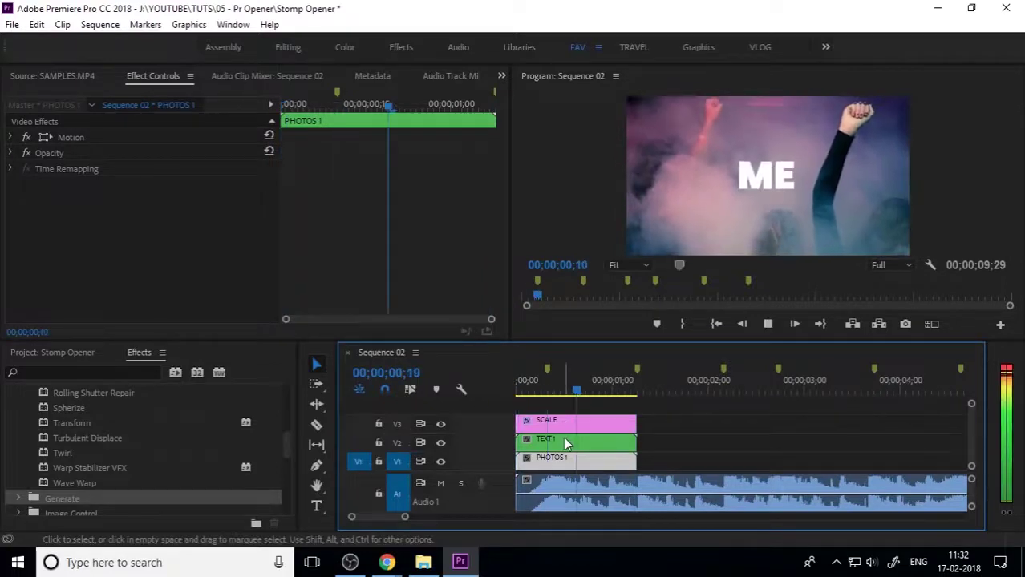
pyautogui.press('space')
pyautogui.click(567, 389)
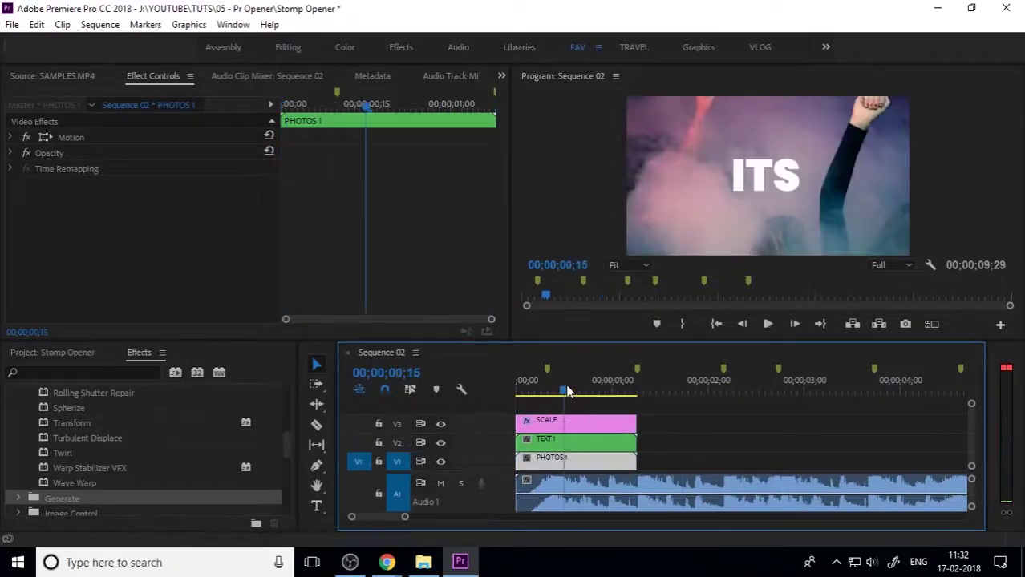
pyautogui.press('-')
pyautogui.moveTo(539, 391); pyautogui.dragTo(516, 401)
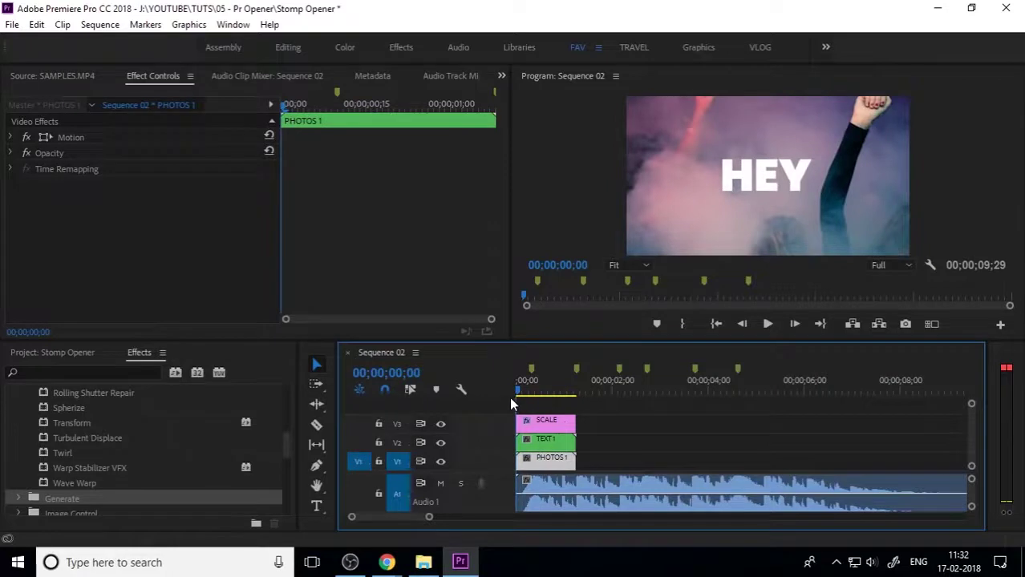
pyautogui.click(536, 392)
pyautogui.moveTo(536, 391); pyautogui.dragTo(515, 393)
# - Place the SCALE adjustment layer above the titles in the TEXT 1 nest and trim it to end with the last title
pyautogui.doubleClick(545, 441)
pyautogui.click(533, 425)
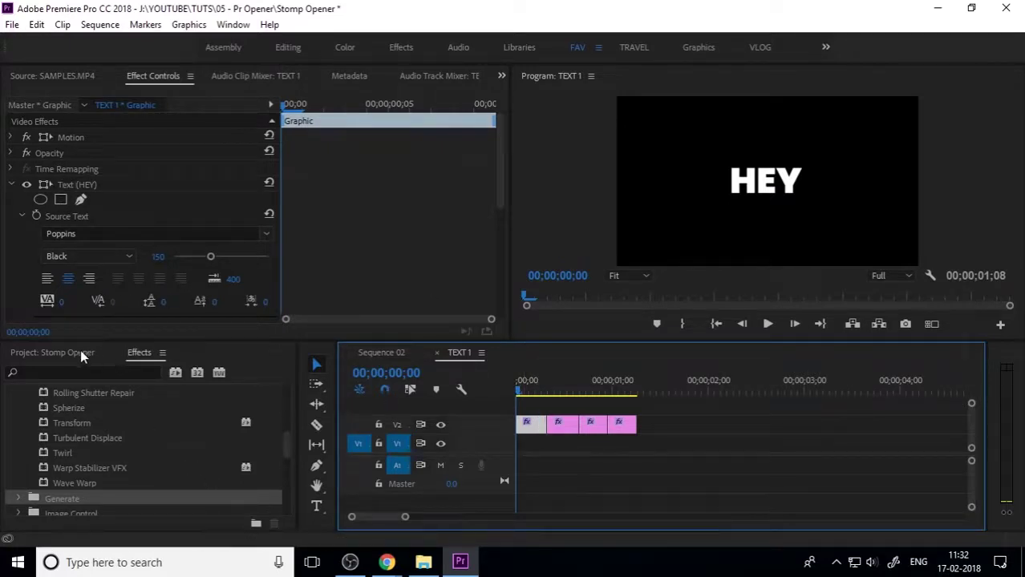
pyautogui.click(53, 353)
pyautogui.moveTo(183, 463); pyautogui.dragTo(530, 405)
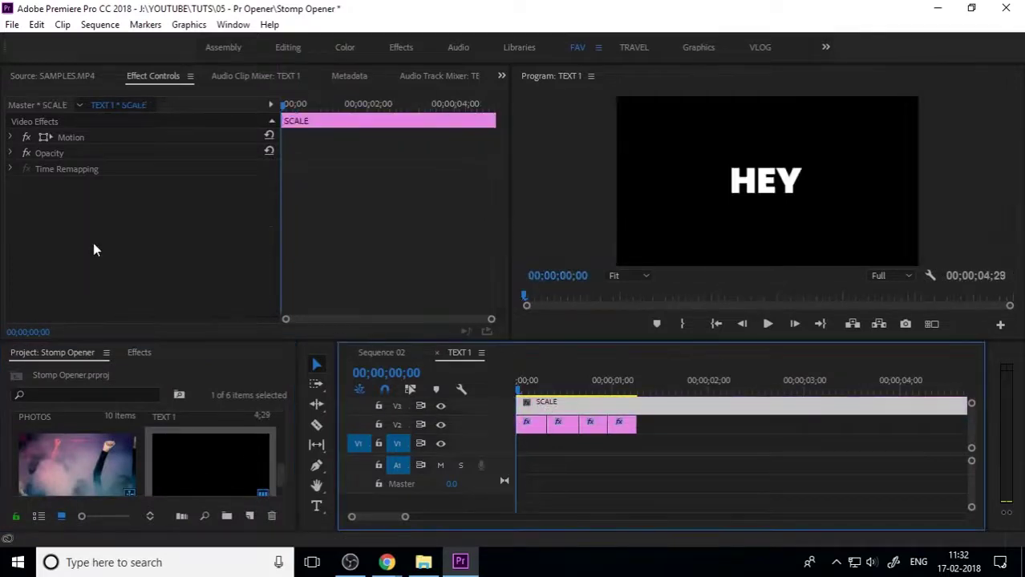
pyautogui.press('-')
pyautogui.moveTo(752, 405); pyautogui.dragTo(575, 413)
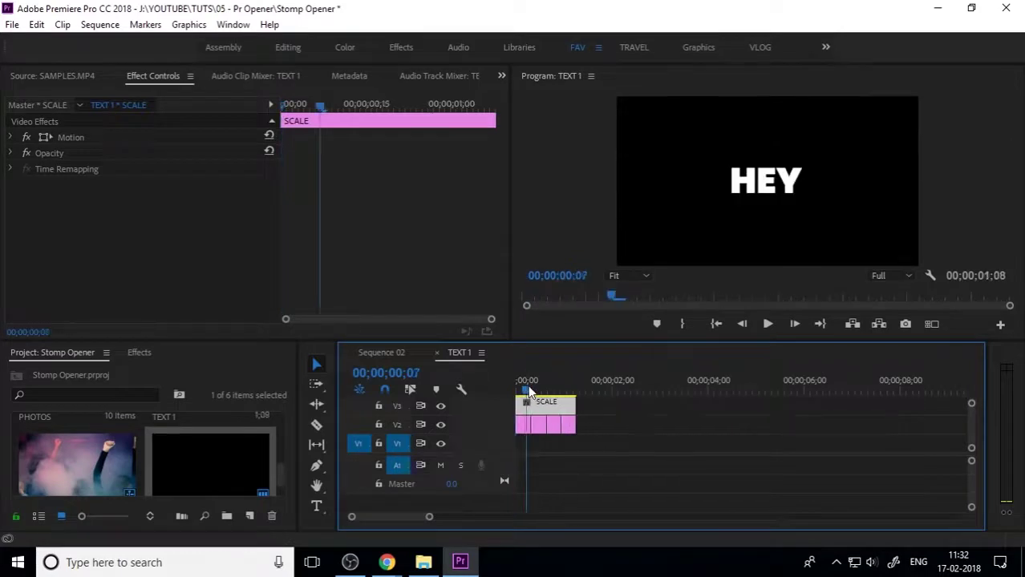
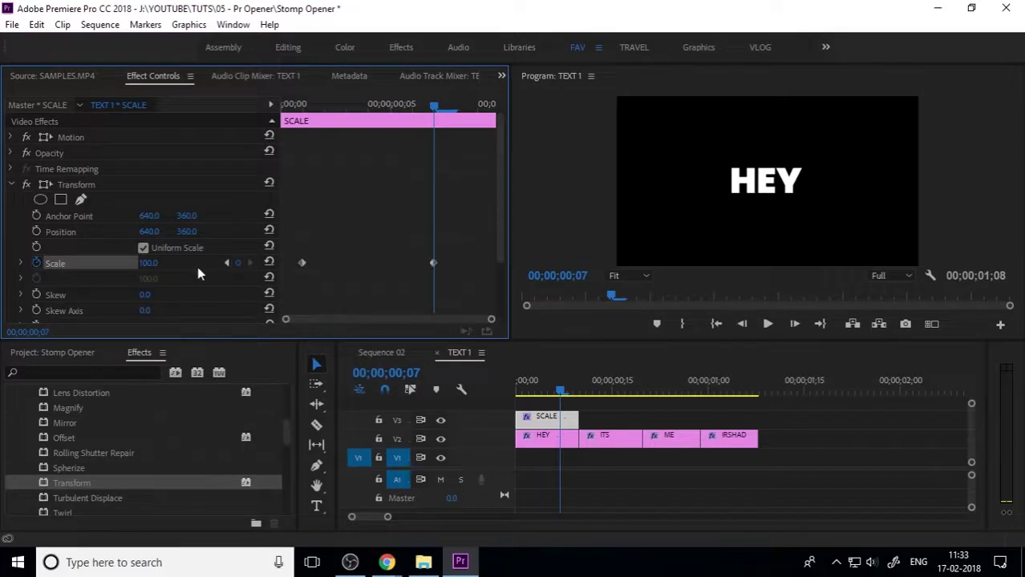
# - Set the first Transform scale keyframe to 300 and move the two keyframes to the start and end of the SCALE layer above HEY
pyautogui.click(226, 265)
pyautogui.moveTo(144, 263); pyautogui.dragTo(305, 264)
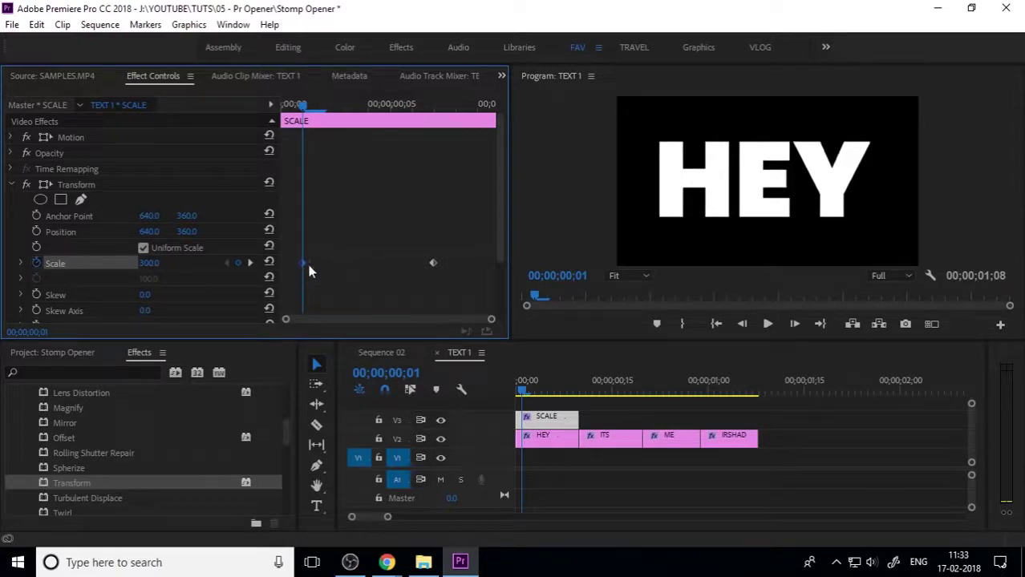
pyautogui.moveTo(302, 263); pyautogui.dragTo(270, 273)
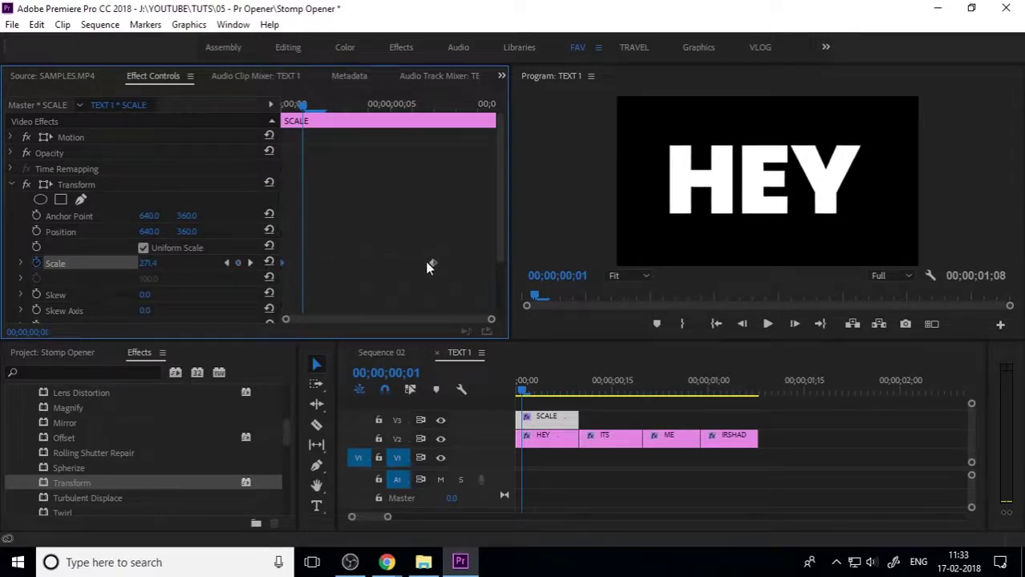
pyautogui.moveTo(437, 268); pyautogui.dragTo(535, 261)
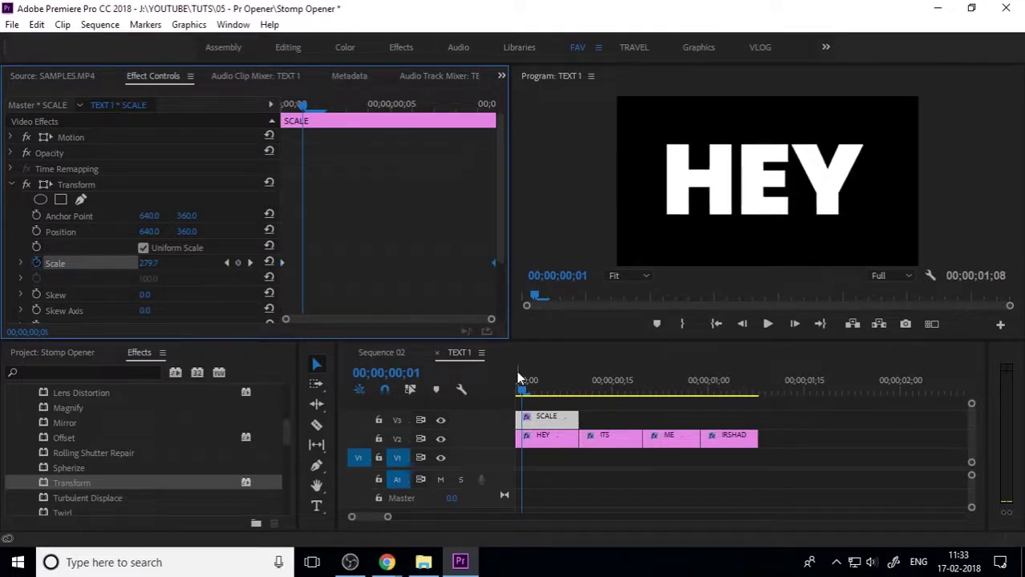
# - Preview the HEY title's scale animation in the TEXT 1 nest and in Sequence 02
pyautogui.click(514, 399)
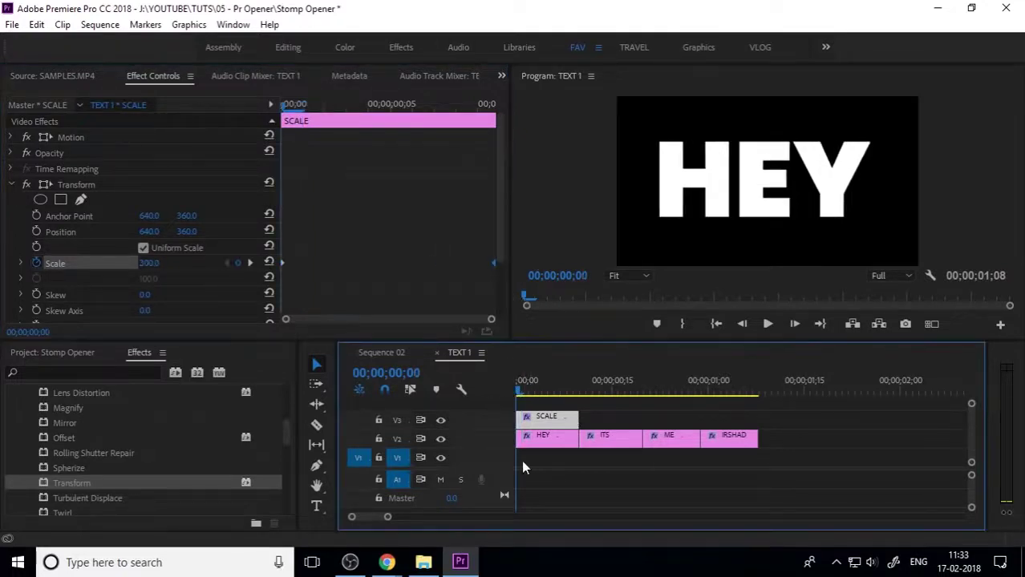
pyautogui.press('space')
pyautogui.press('space')
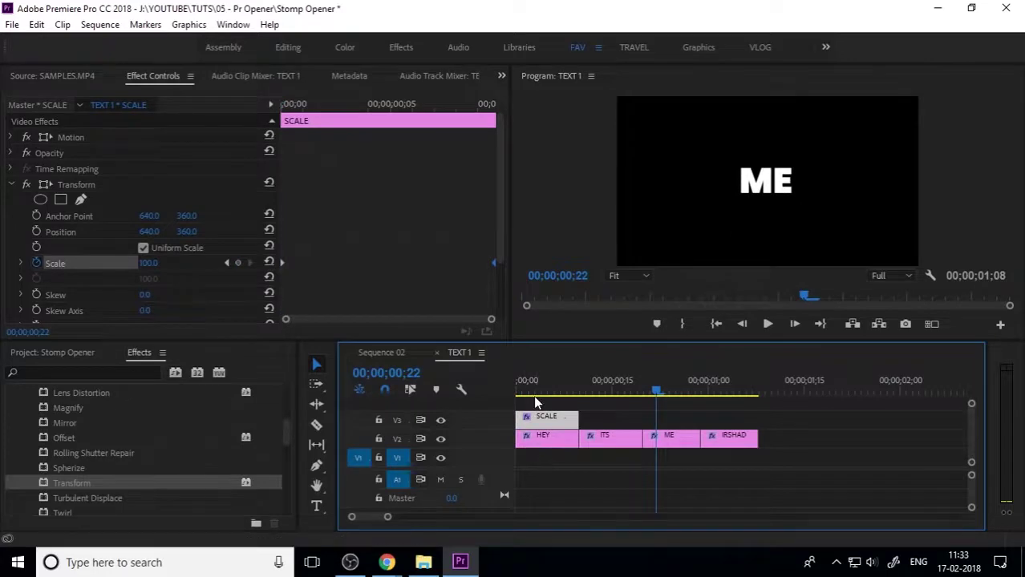
pyautogui.click(400, 352)
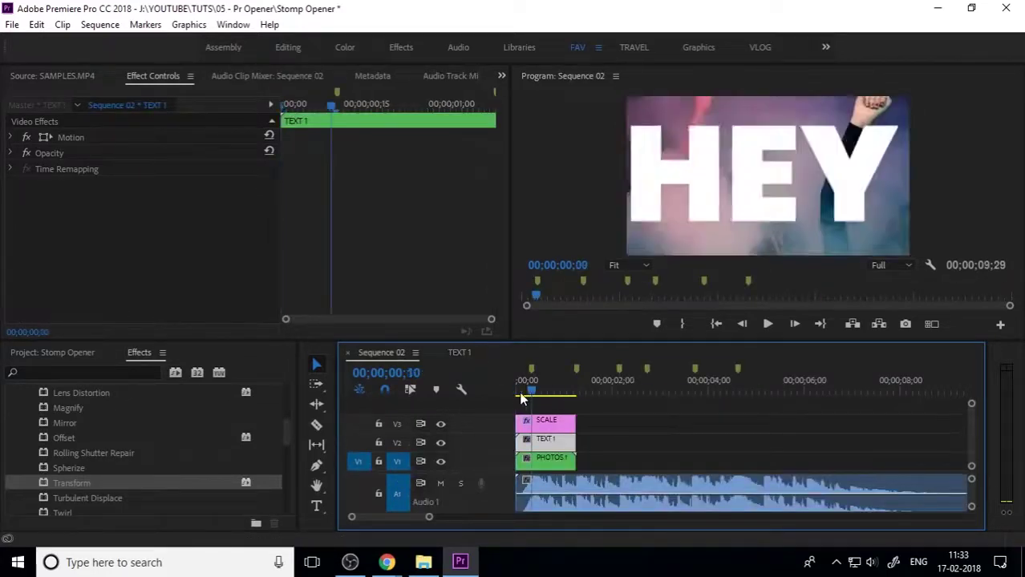
pyautogui.press('space')
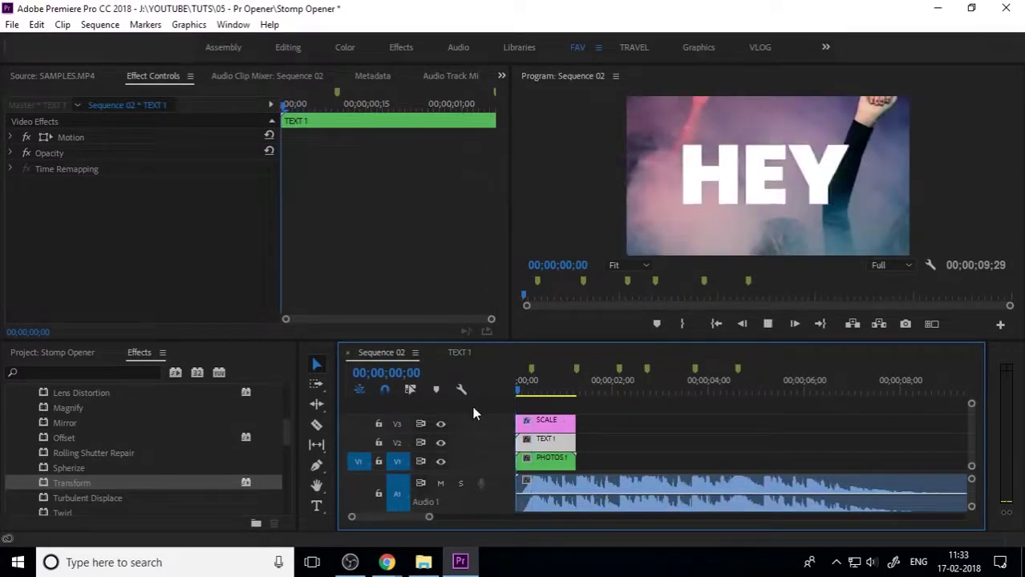
pyautogui.press('space')
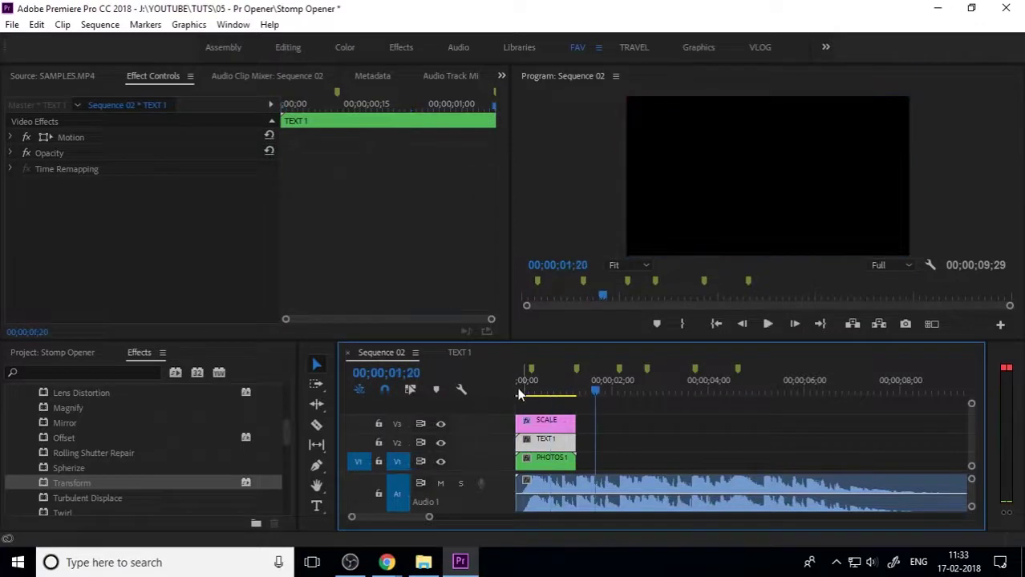
pyautogui.click(517, 387)
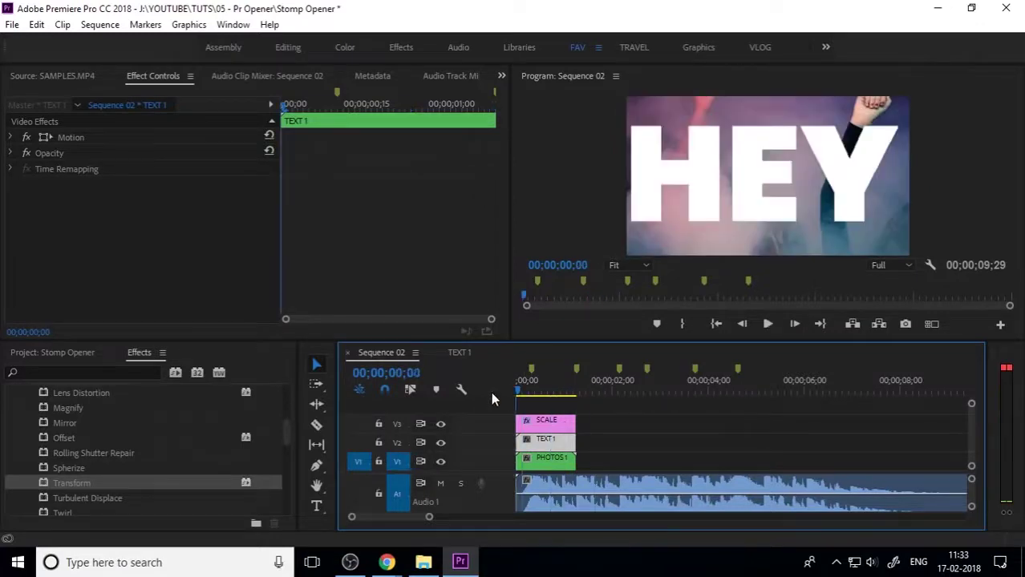
# - Return to the TEXT 1 nest and try a horizontal shift of the SCALE layer's Transform position, resetting it again
pyautogui.click(468, 358)
pyautogui.moveTo(561, 385); pyautogui.dragTo(494, 396)
pyautogui.click(535, 393)
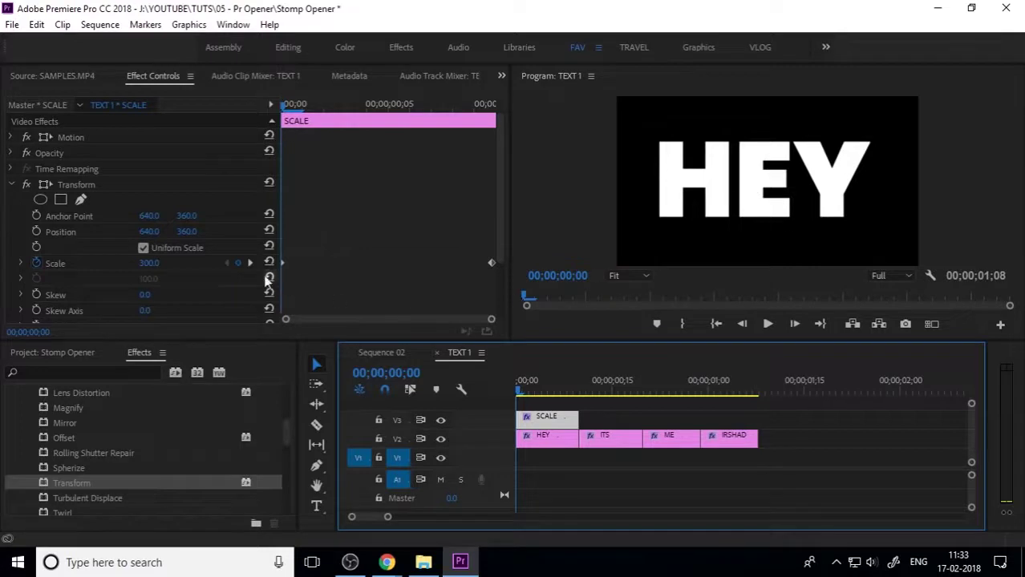
pyautogui.click(142, 248)
pyautogui.moveTo(148, 232)
pyautogui.mouseDown()
pyautogui.moveTo(191, 232)
pyautogui.moveTo(158, 232)
pyautogui.mouseUp()
pyautogui.click(268, 231)
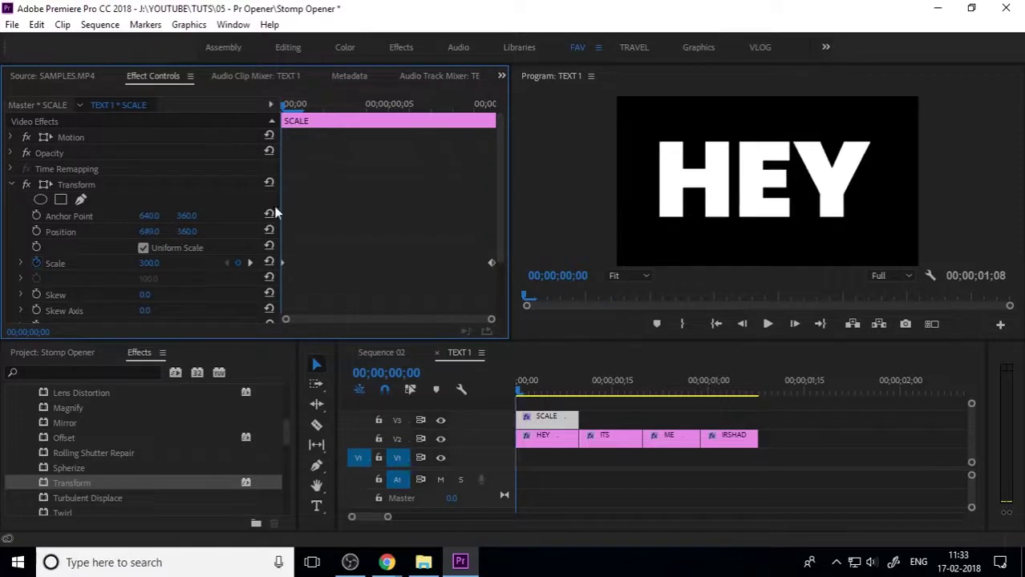
# - Keyframe the SCALE layer's Transform position from 681 horizontally at the layer's start to 640 at its end
pyautogui.click(365, 105)
pyautogui.click(36, 232)
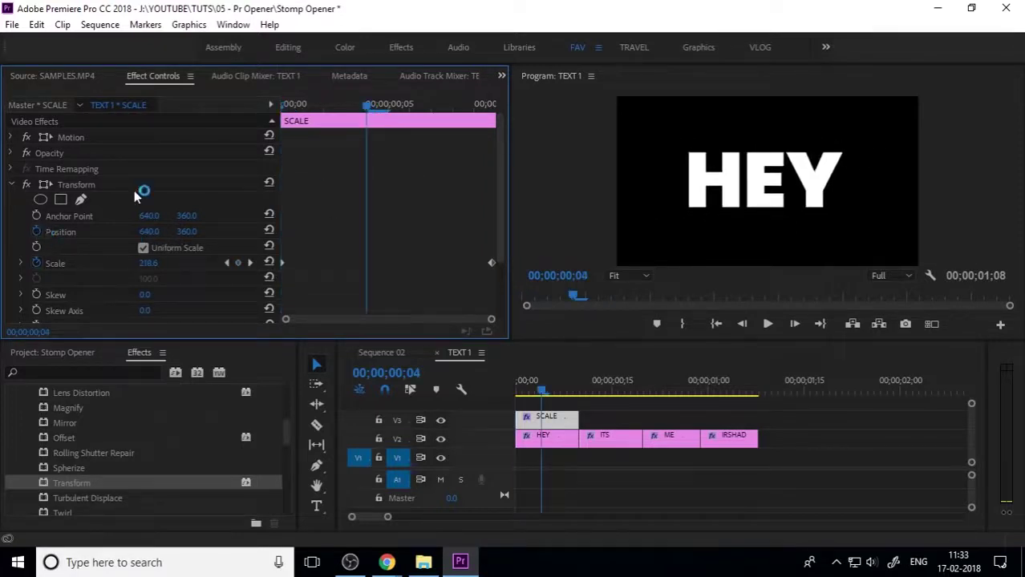
pyautogui.moveTo(365, 106); pyautogui.dragTo(285, 128)
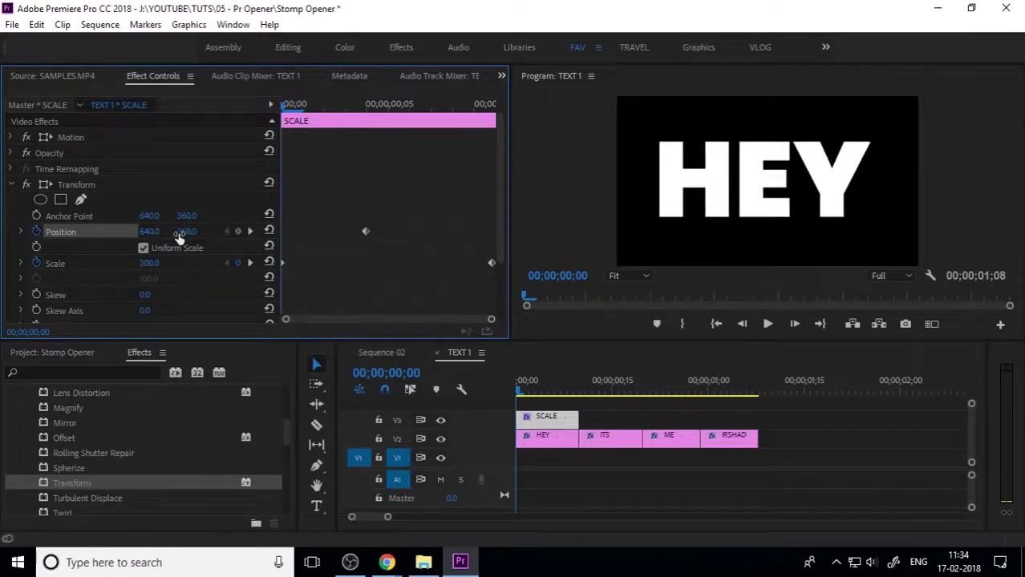
pyautogui.moveTo(151, 232); pyautogui.dragTo(181, 232)
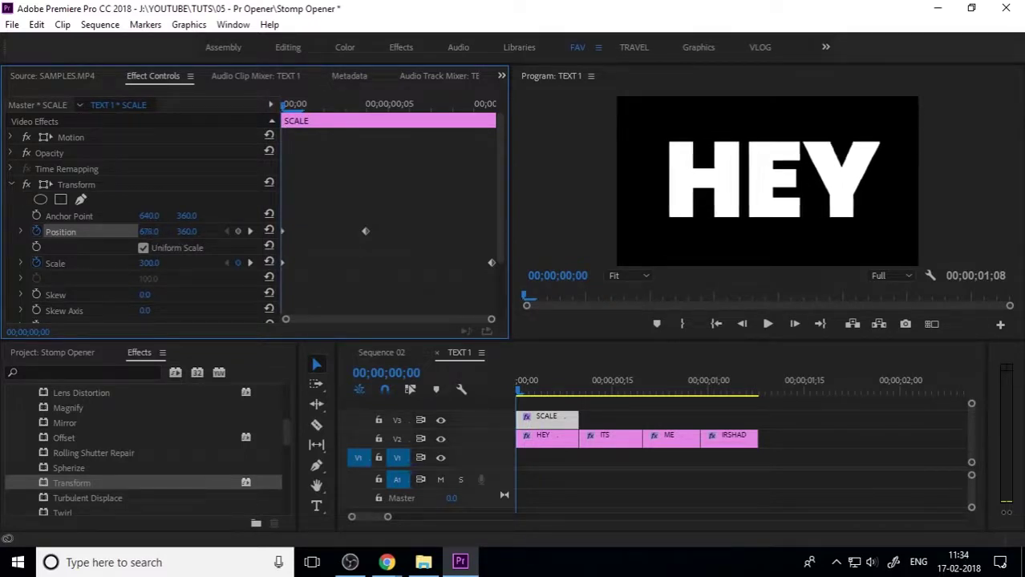
pyautogui.click(365, 231)
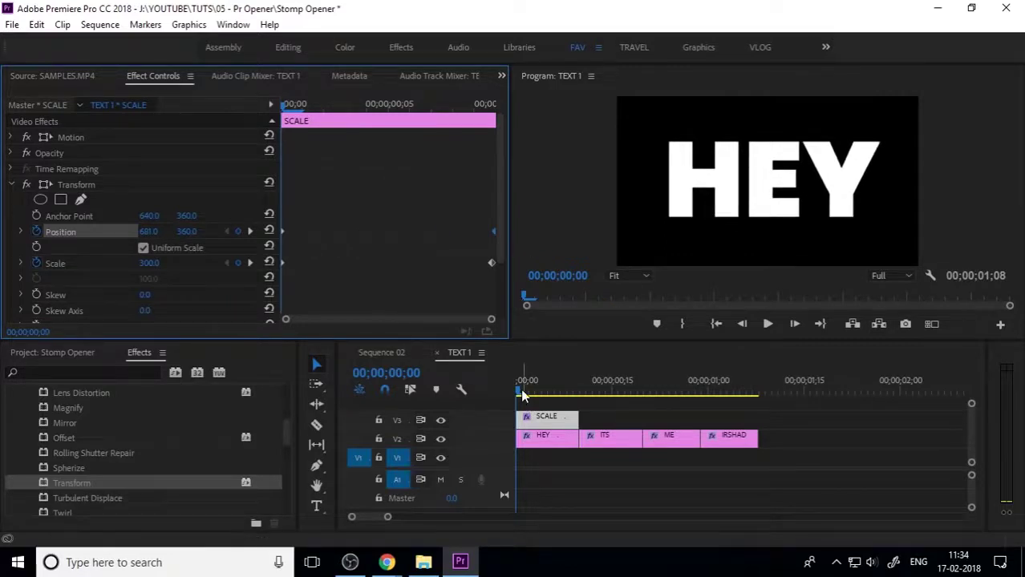
# - Play the TEXT 1 nest from the start to preview the HEY title's combined shift and scale
pyautogui.click(494, 393)
pyautogui.press('space')
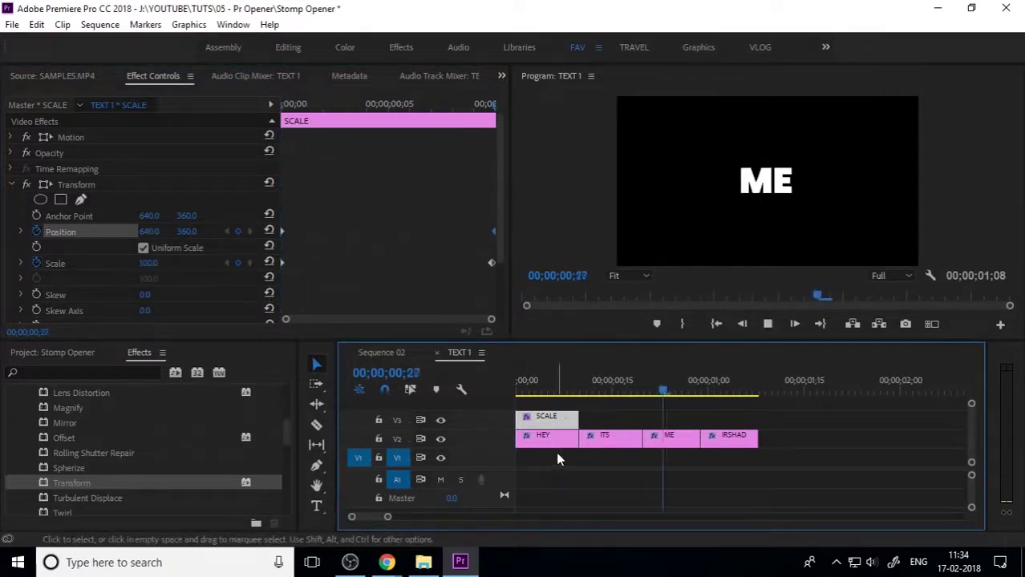
pyautogui.press('space')
# - Play and scrub the opener in Sequence 02 to check the titles' motion over the photos
pyautogui.click(375, 354)
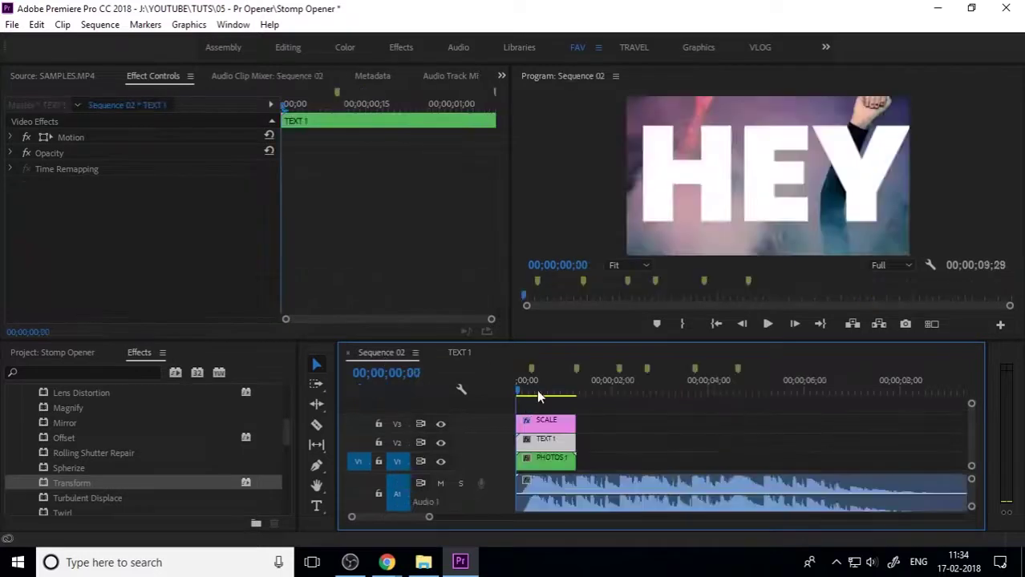
pyautogui.moveTo(537, 389); pyautogui.dragTo(491, 398)
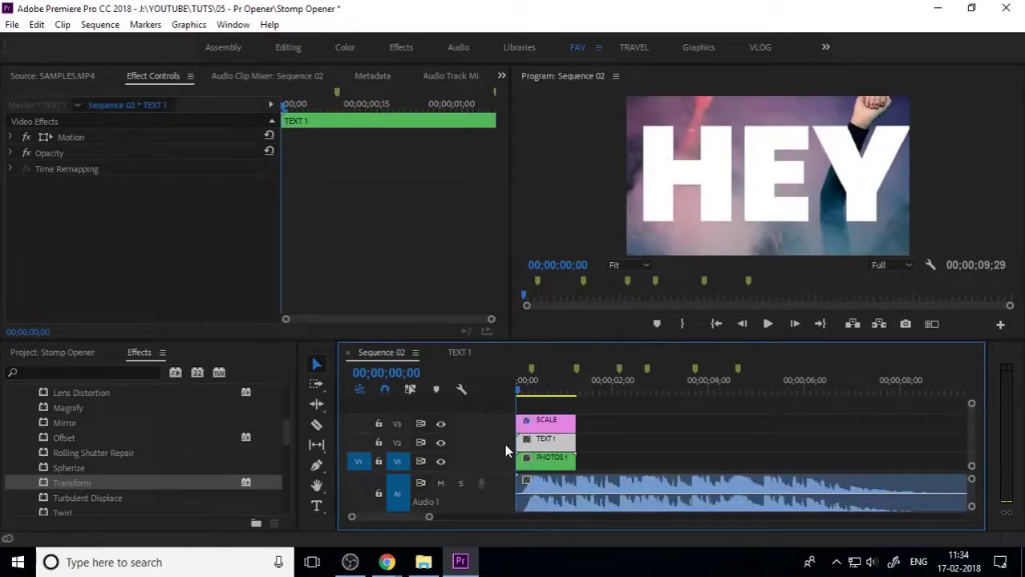
pyautogui.press('space')
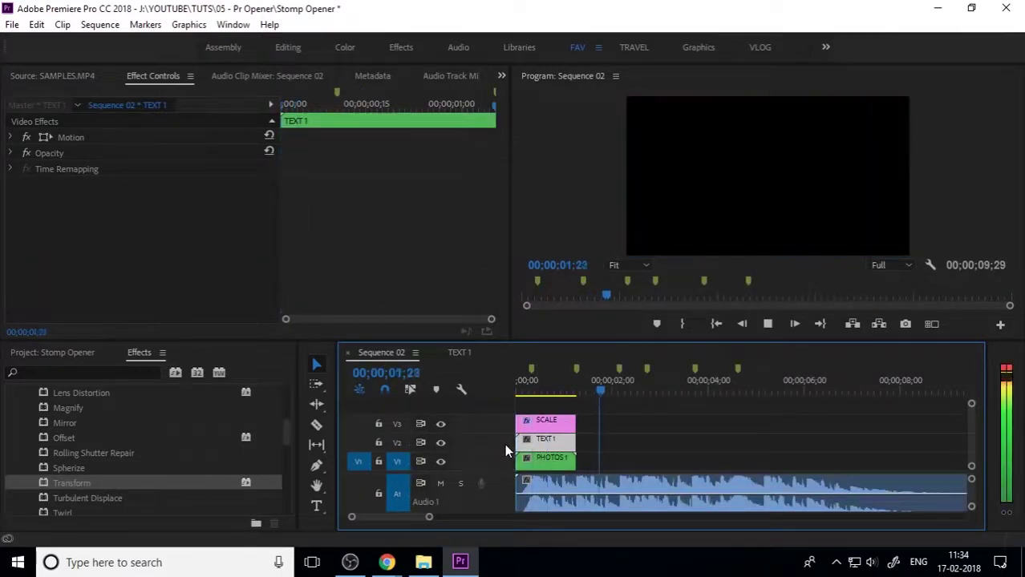
pyautogui.moveTo(563, 389); pyautogui.dragTo(499, 391)
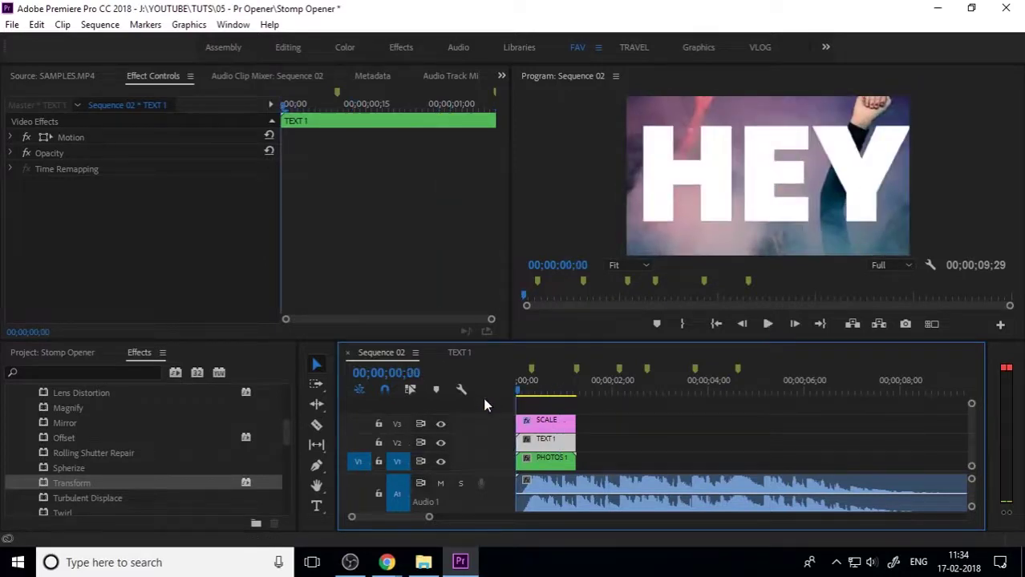
pyautogui.click(632, 442)
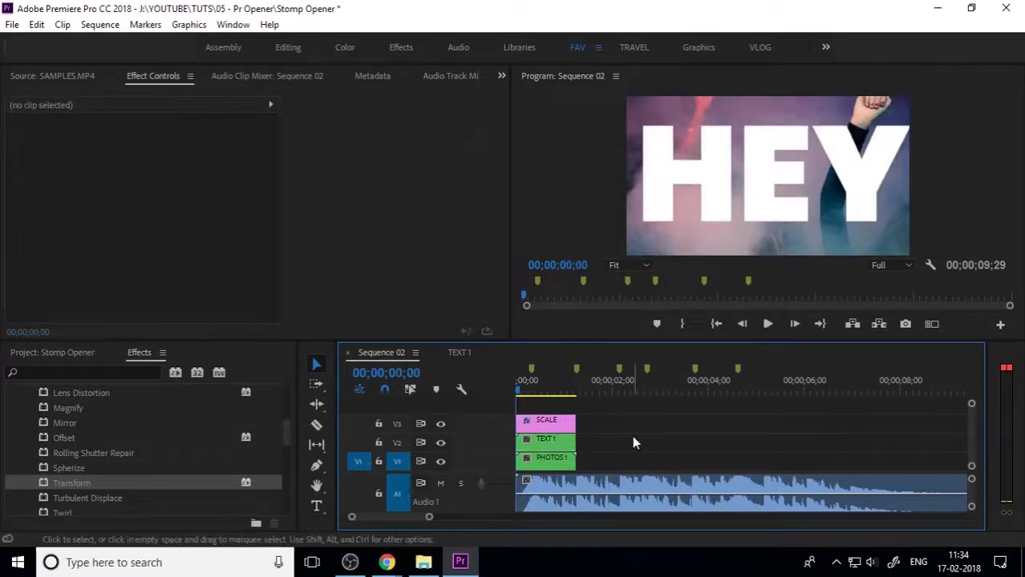
pyautogui.moveTo(530, 391); pyautogui.dragTo(557, 397)
pyautogui.click(99, 350)
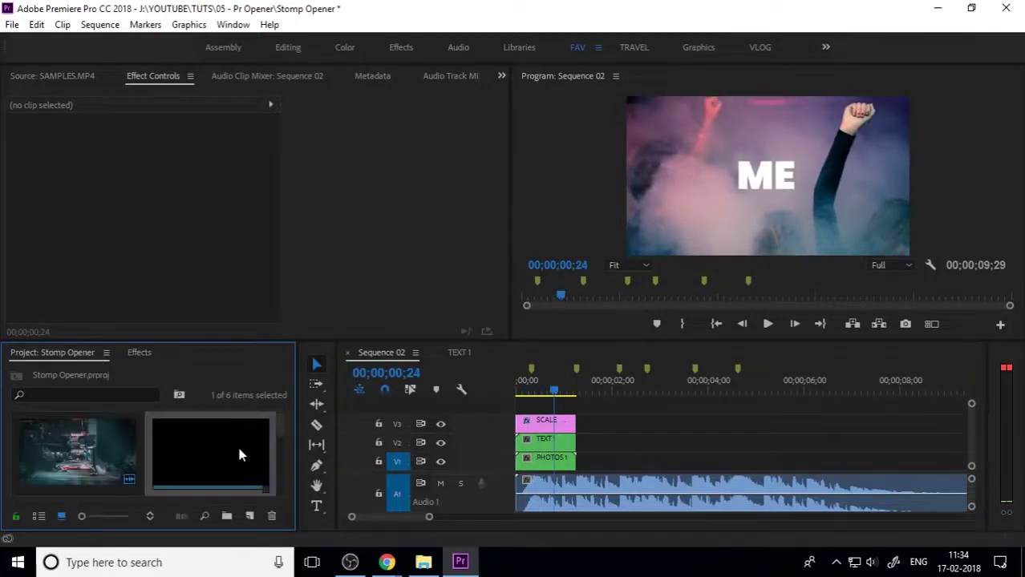
pyautogui.click(620, 428)
pyautogui.moveTo(553, 388); pyautogui.dragTo(522, 391)
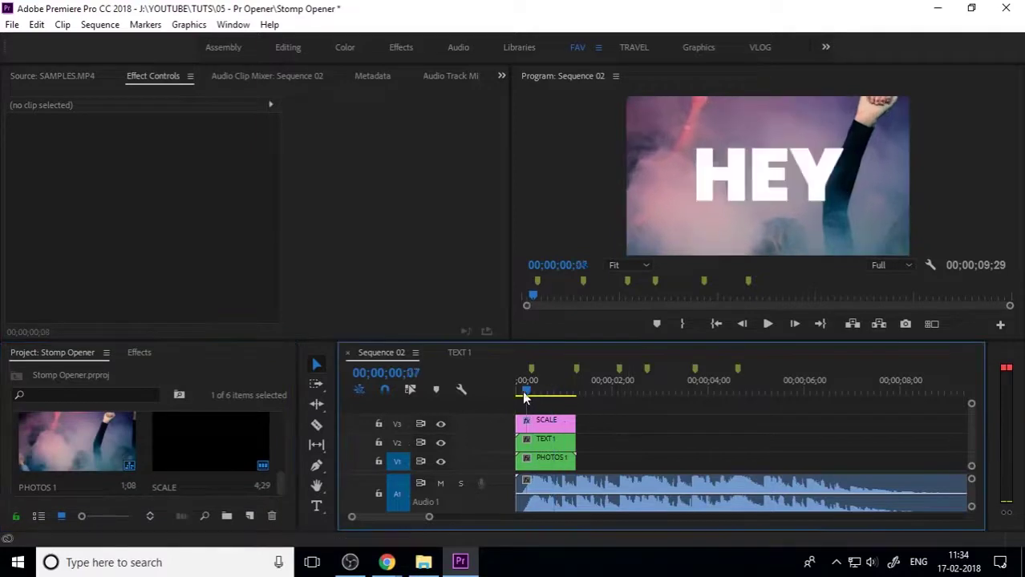
pyautogui.press('space')
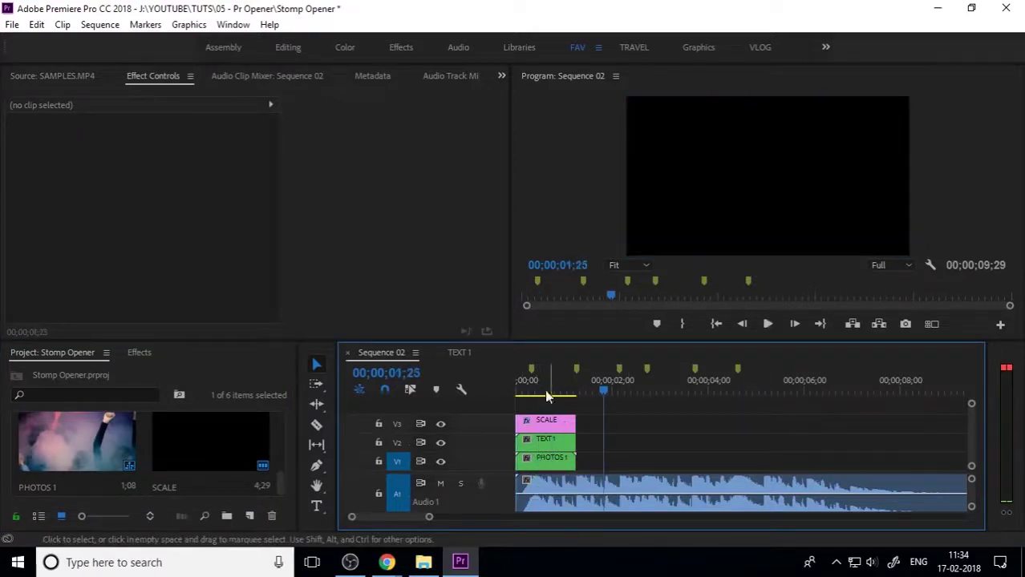
pyautogui.moveTo(544, 390); pyautogui.dragTo(512, 388)
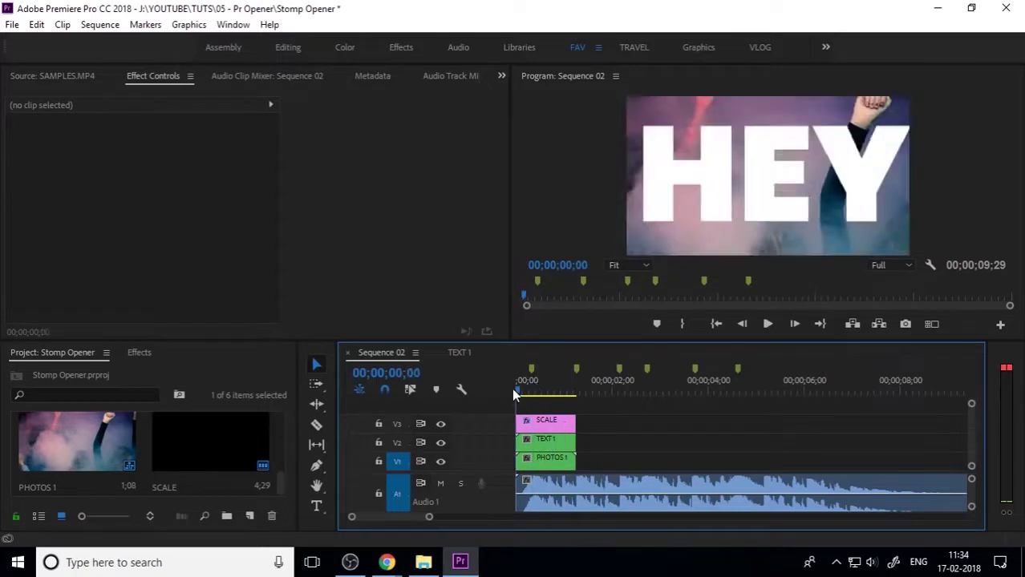
# - Reopen the TEXT 1 nest from Sequence 02 to edit the SCALE layer above HEY
pyautogui.click(551, 423)
pyautogui.doubleClick(553, 441)
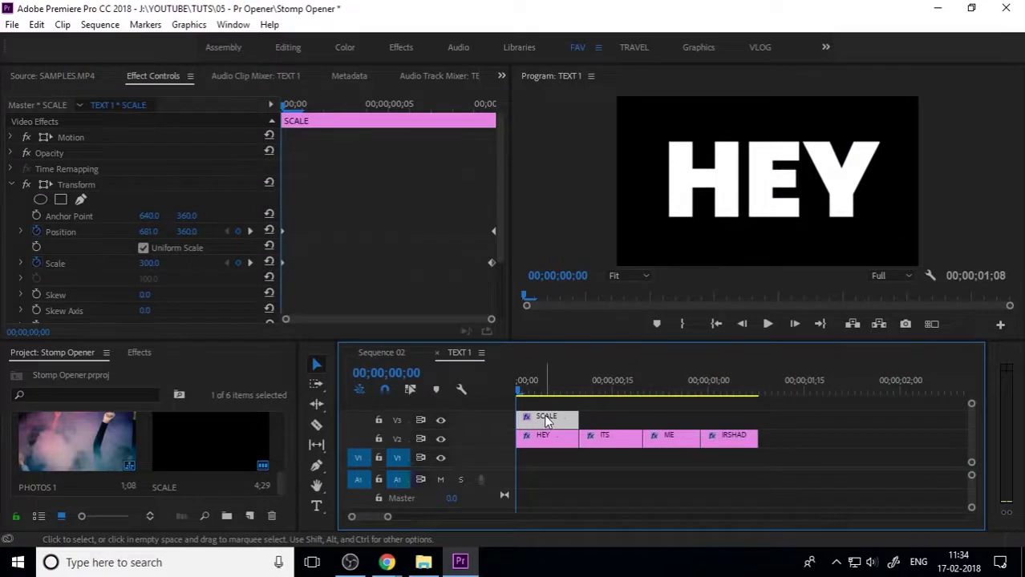
pyautogui.click(149, 264)
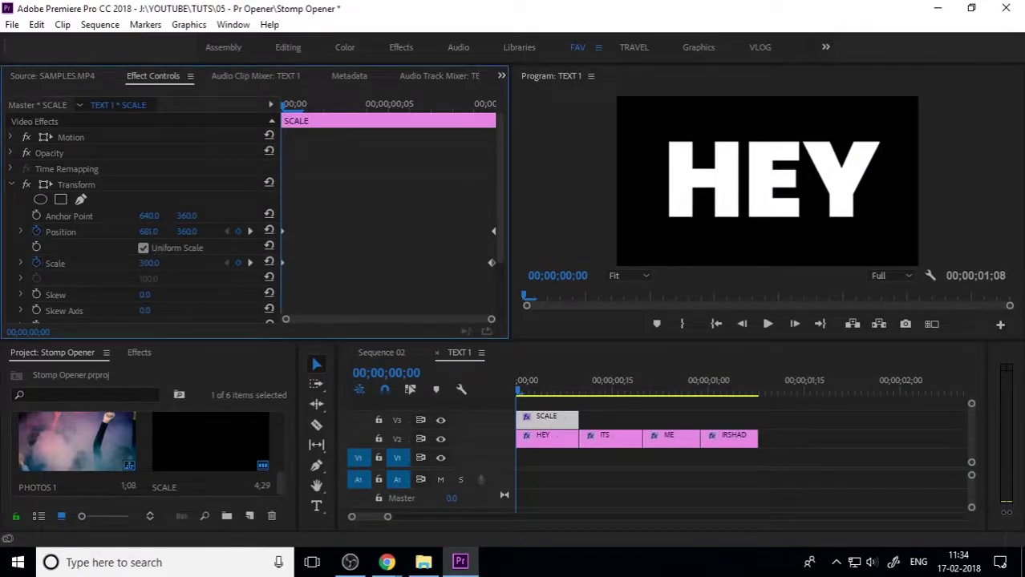
pyautogui.click(194, 269)
pyautogui.click(151, 265)
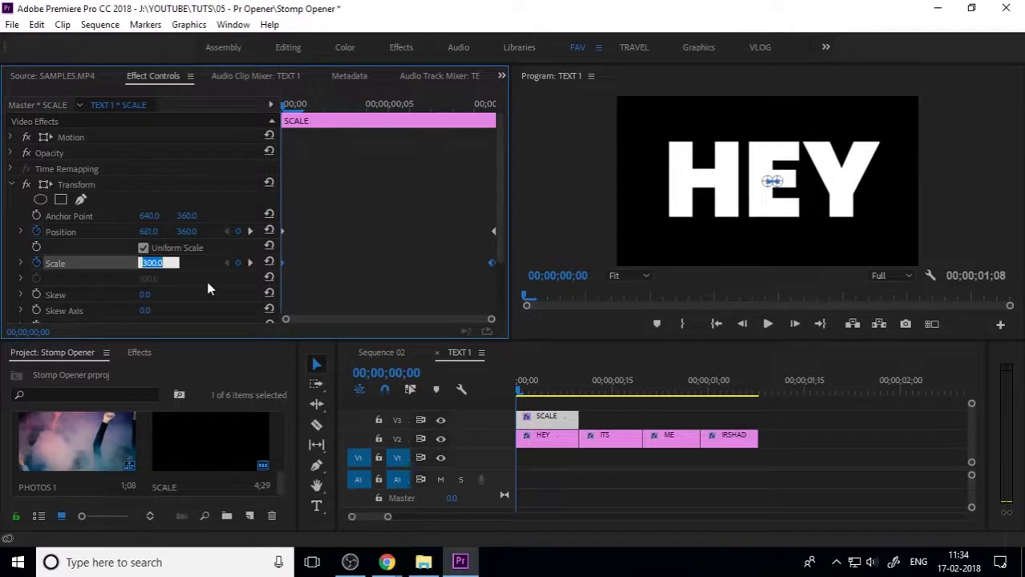
pyautogui.write('600')
pyautogui.press('Escape')
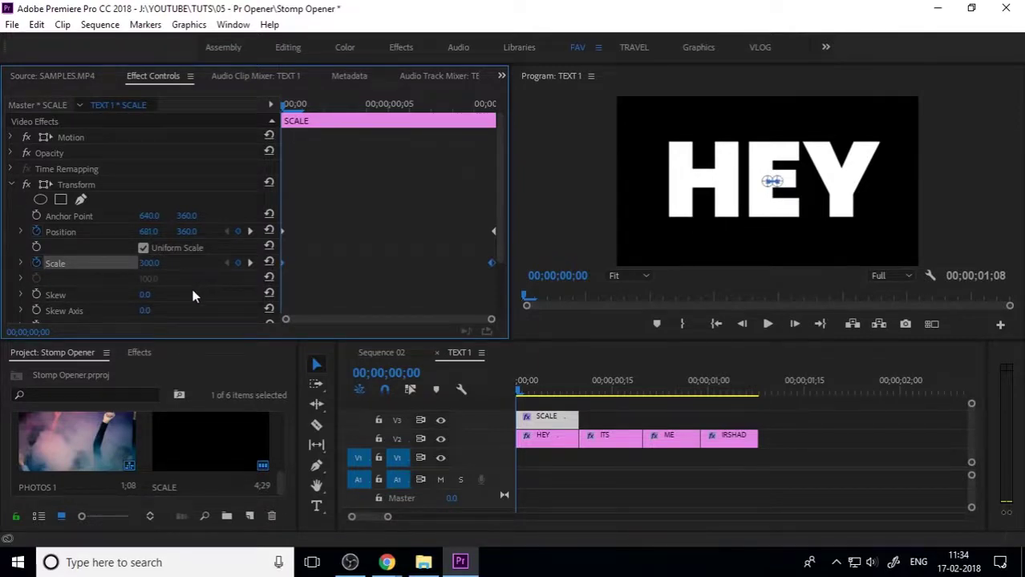
# - Turn off Use Composition's Shutter Angle in the SCALE layer's Transform effect in the TEXT 1 nest
pyautogui.scroll(-4, 194, 293)
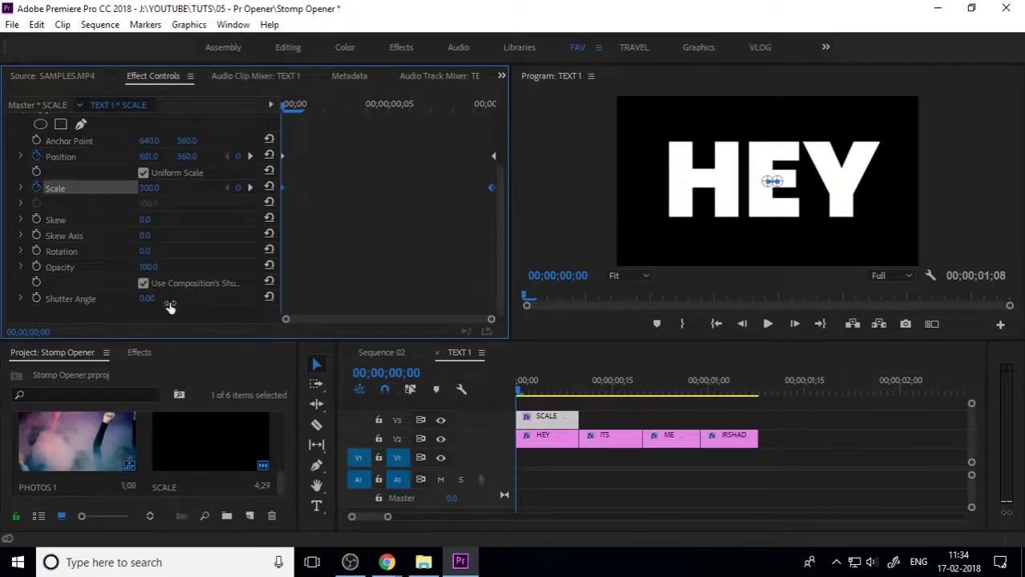
pyautogui.click(526, 440)
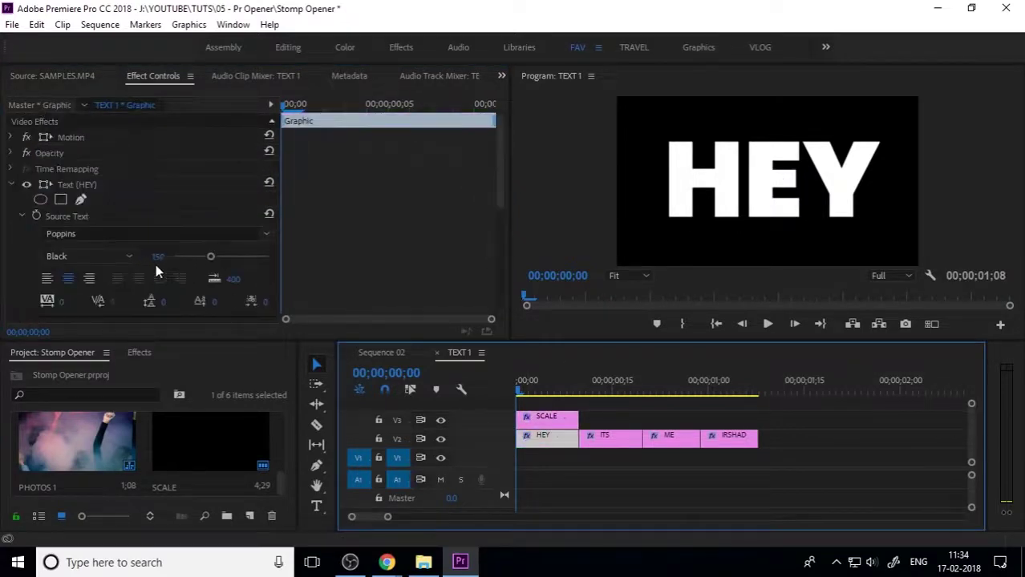
pyautogui.click(11, 185)
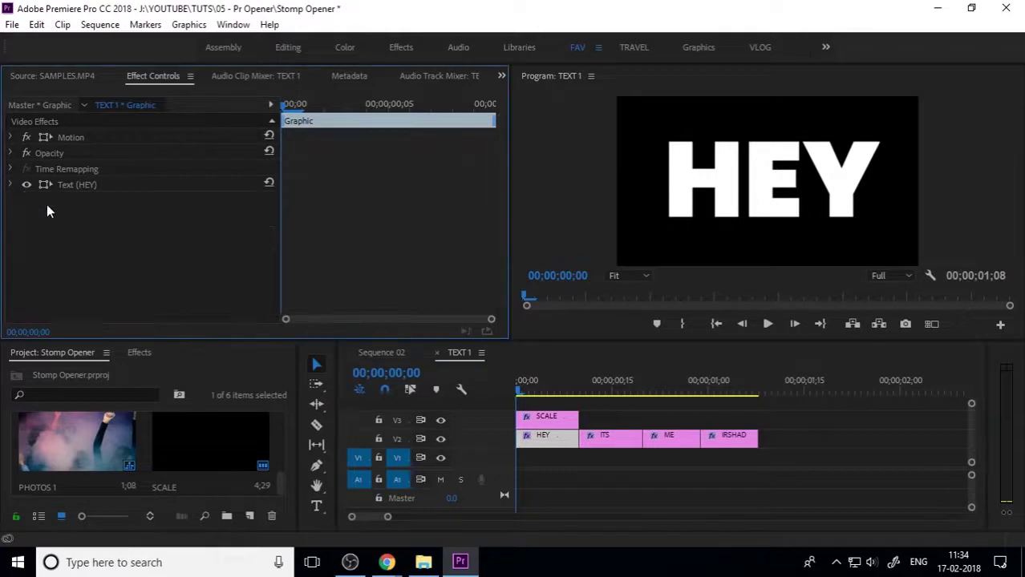
pyautogui.click(548, 419)
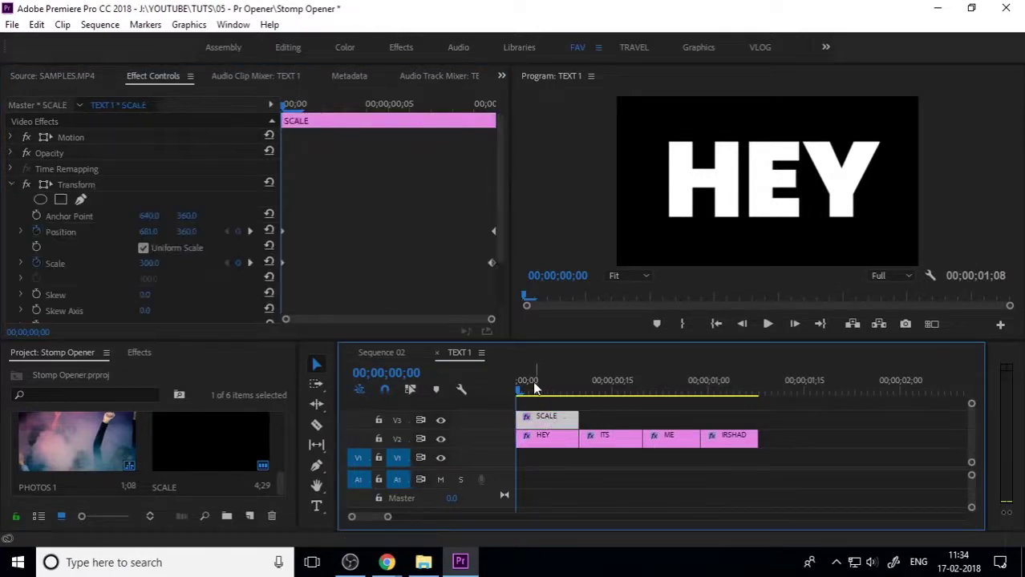
pyautogui.scroll(-3, 80, 281)
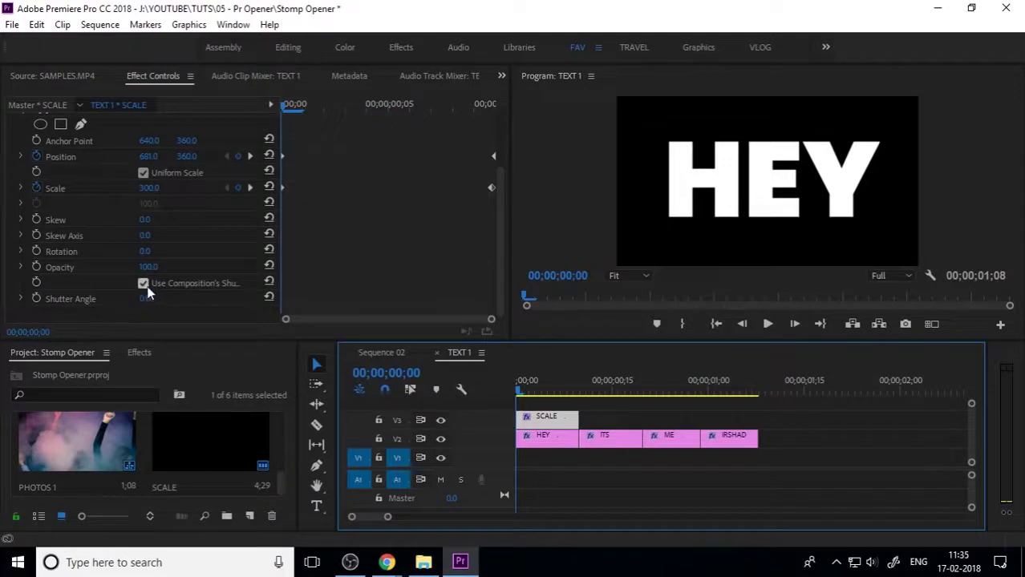
pyautogui.click(143, 284)
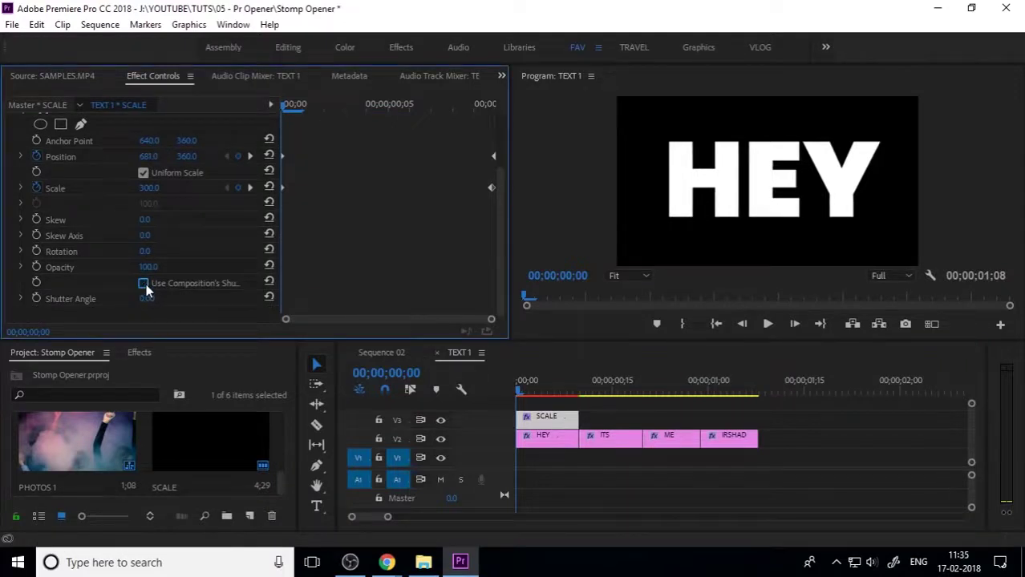
pyautogui.click(144, 285)
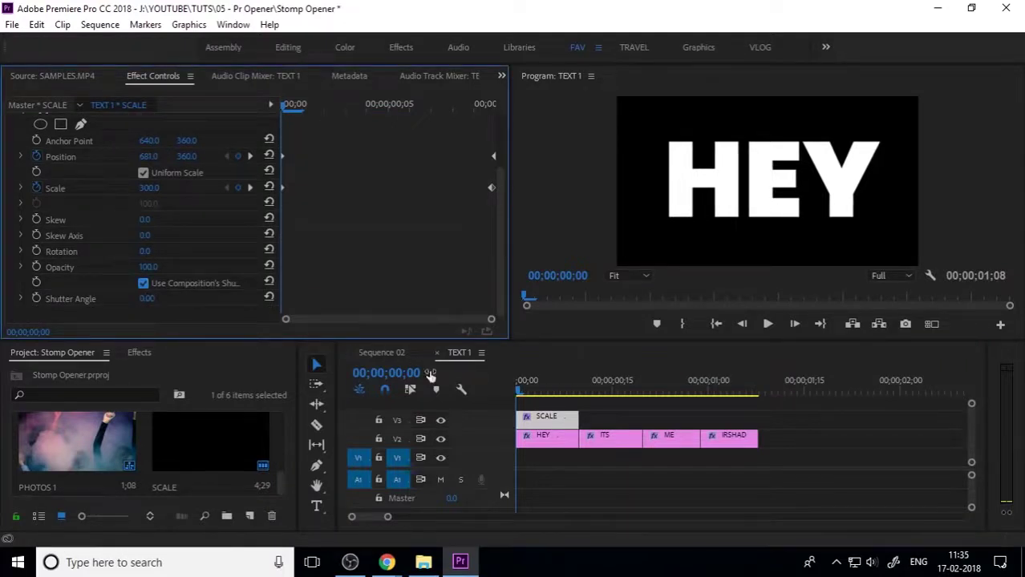
pyautogui.hotkey('ctrl', 'z')
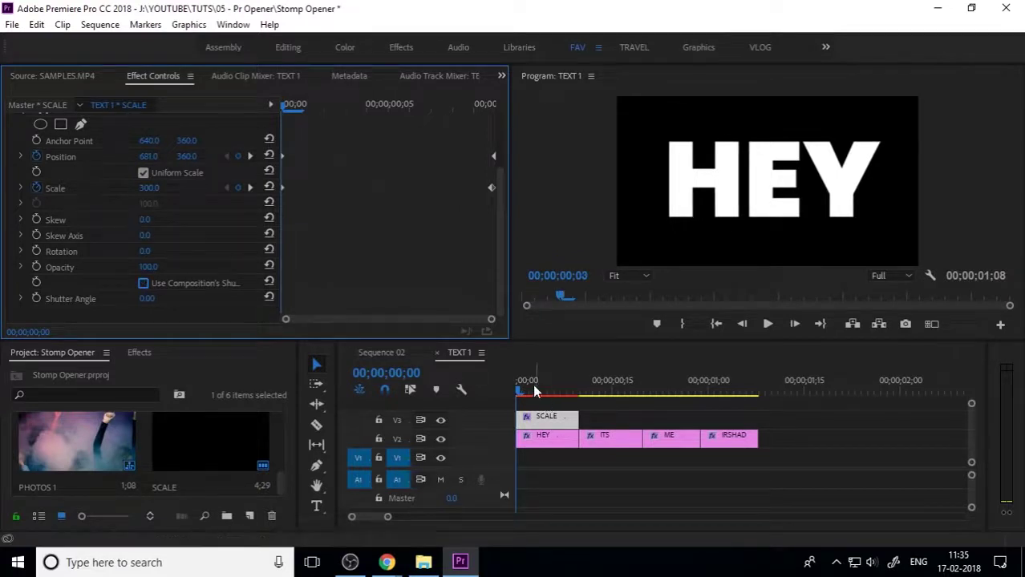
pyautogui.moveTo(536, 391)
pyautogui.mouseDown()
pyautogui.moveTo(556, 400)
pyautogui.moveTo(516, 397)
pyautogui.moveTo(567, 397)
pyautogui.moveTo(517, 397)
pyautogui.mouseUp()
# - Select all Position and Scale keyframes of the SCALE layer and set their temporal interpolation to Bezier
pyautogui.click(346, 136)
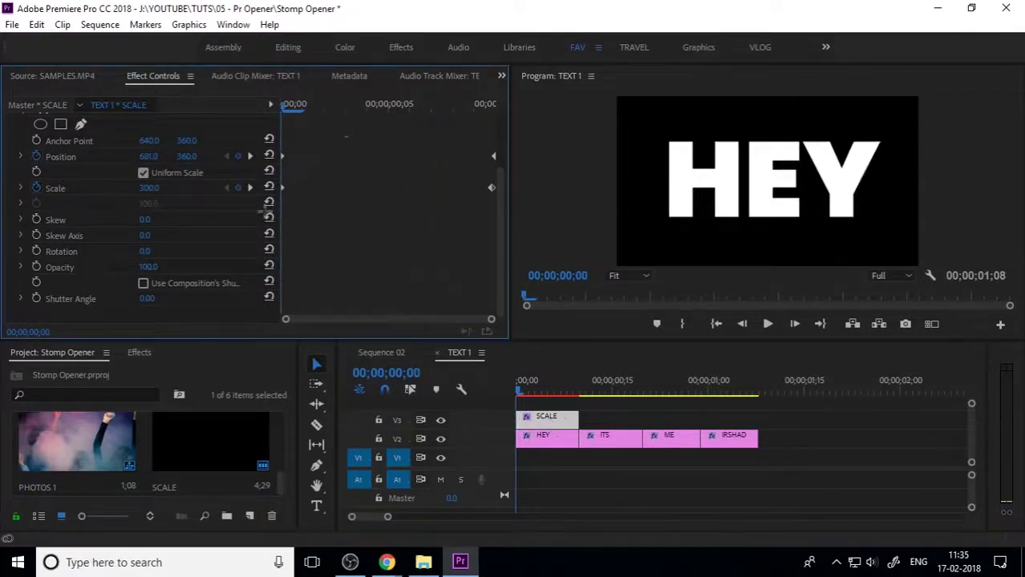
pyautogui.moveTo(451, 141); pyautogui.dragTo(495, 211)
pyautogui.rightClick(492, 187)
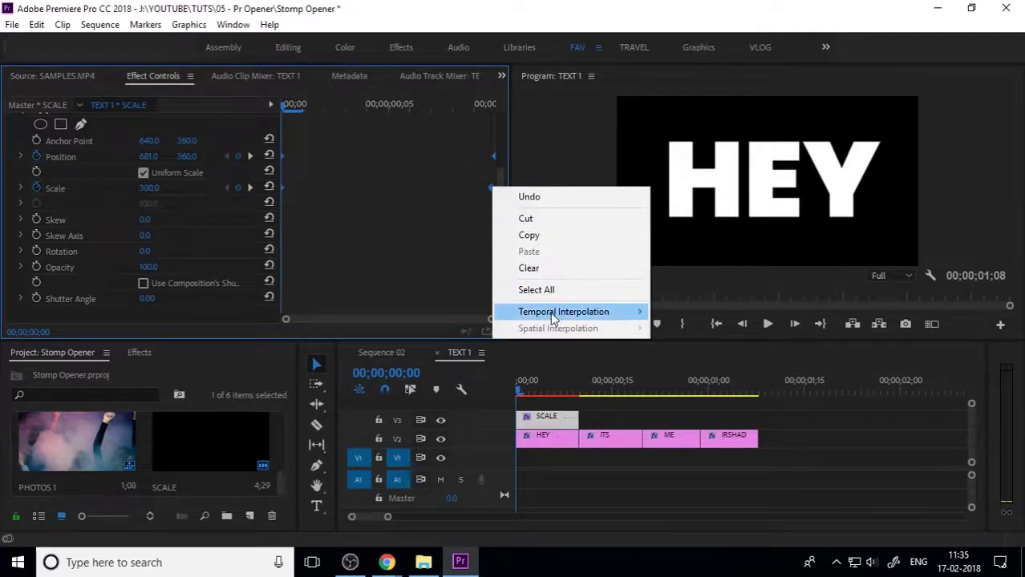
pyautogui.moveTo(550, 312)
pyautogui.click(441, 346)
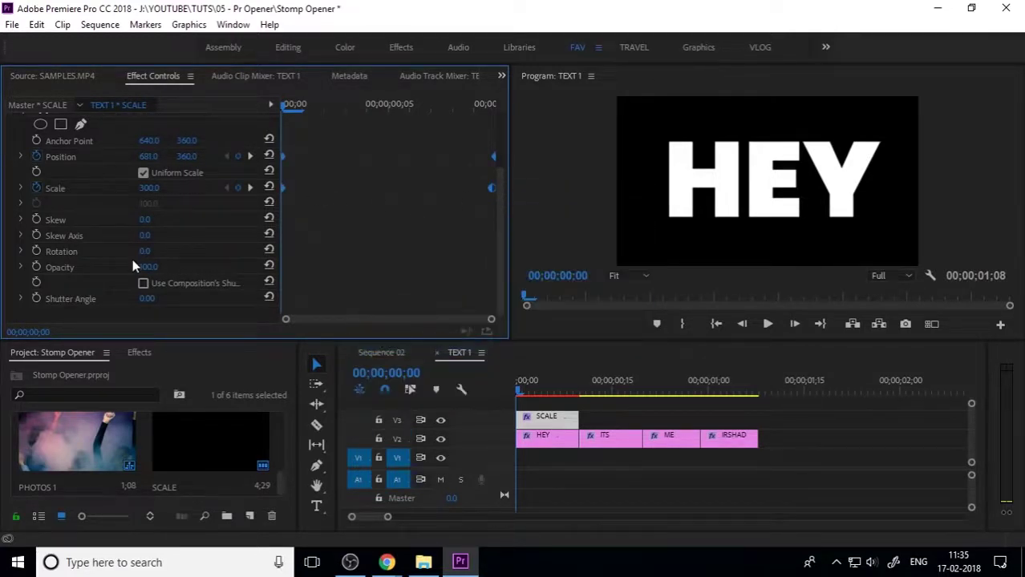
pyautogui.rightClick(491, 188)
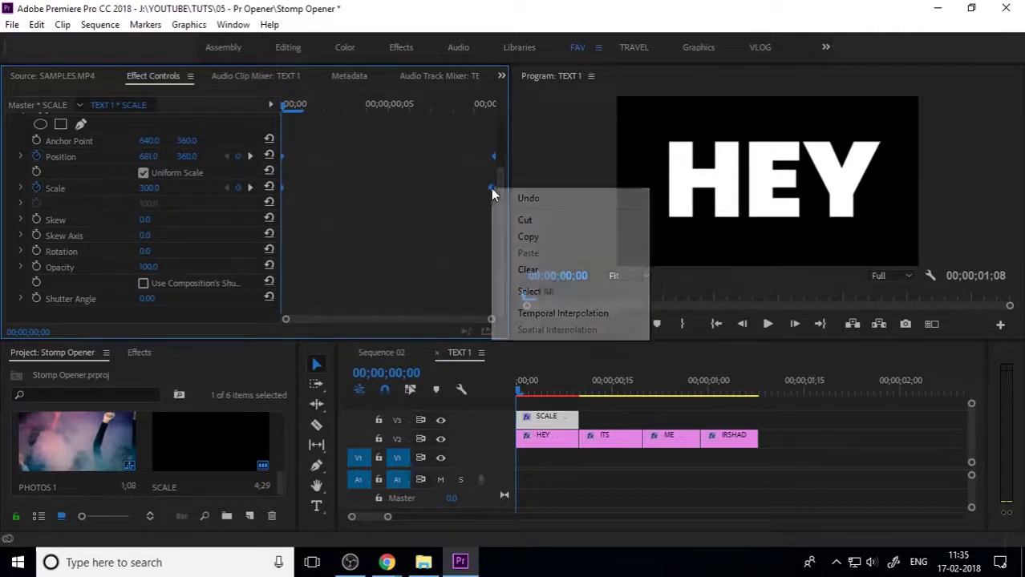
pyautogui.moveTo(572, 314)
pyautogui.click(440, 335)
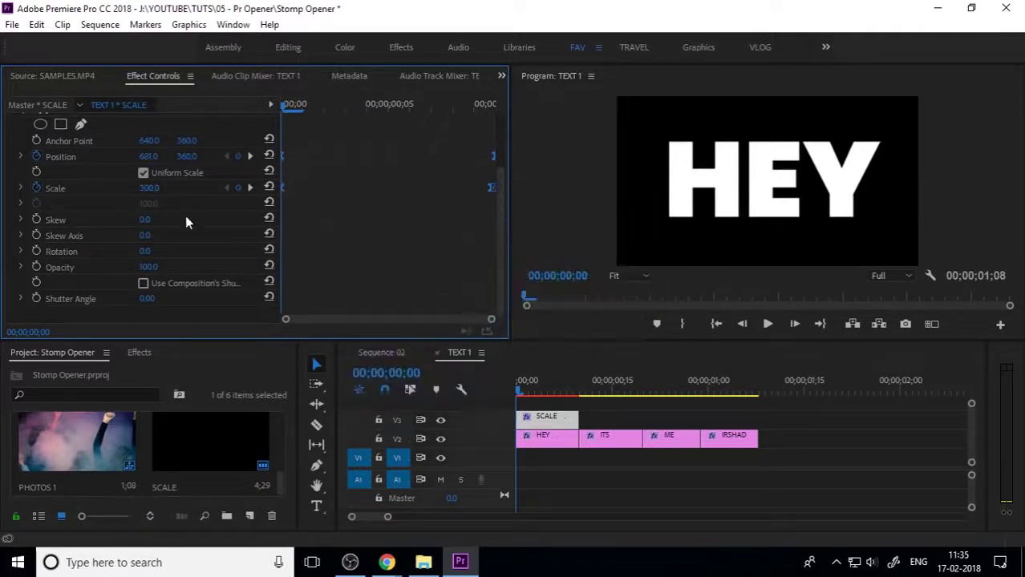
# - Stretch the last Scale keyframe's velocity handle toward the layer's start and play the result in Sequence 02
pyautogui.click(20, 189)
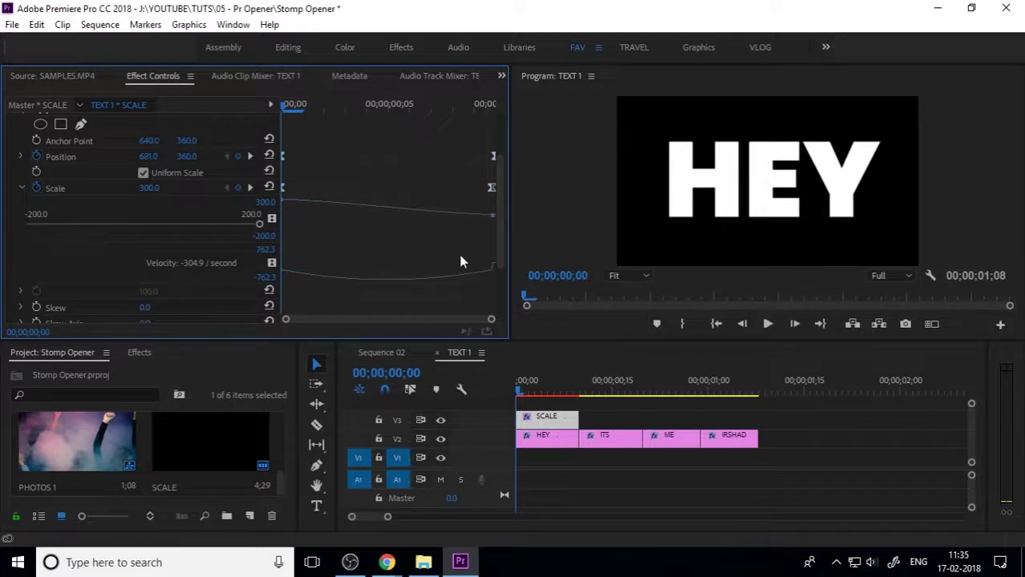
pyautogui.moveTo(451, 274); pyautogui.dragTo(405, 274)
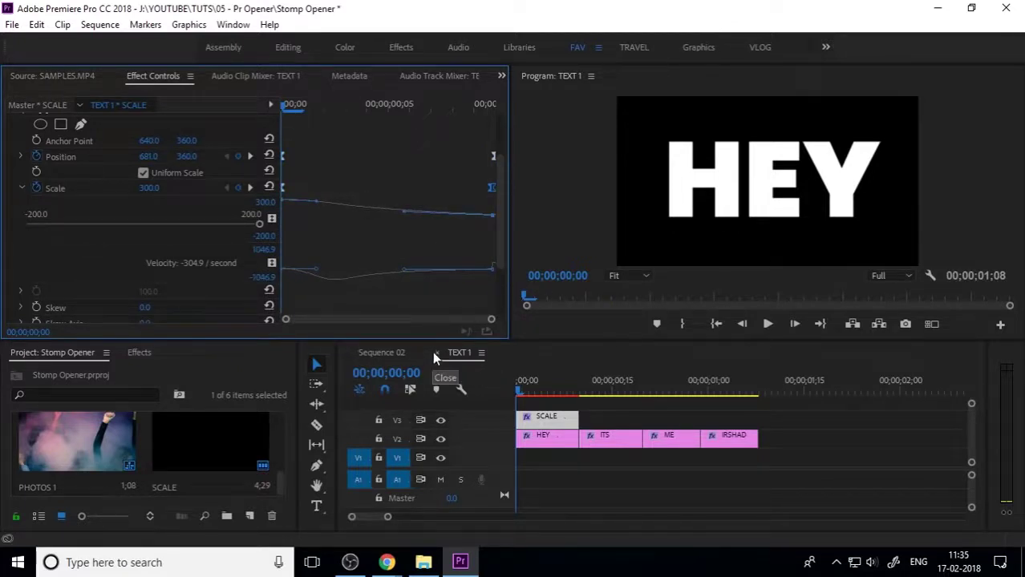
pyautogui.moveTo(407, 274); pyautogui.dragTo(375, 279)
pyautogui.click(380, 353)
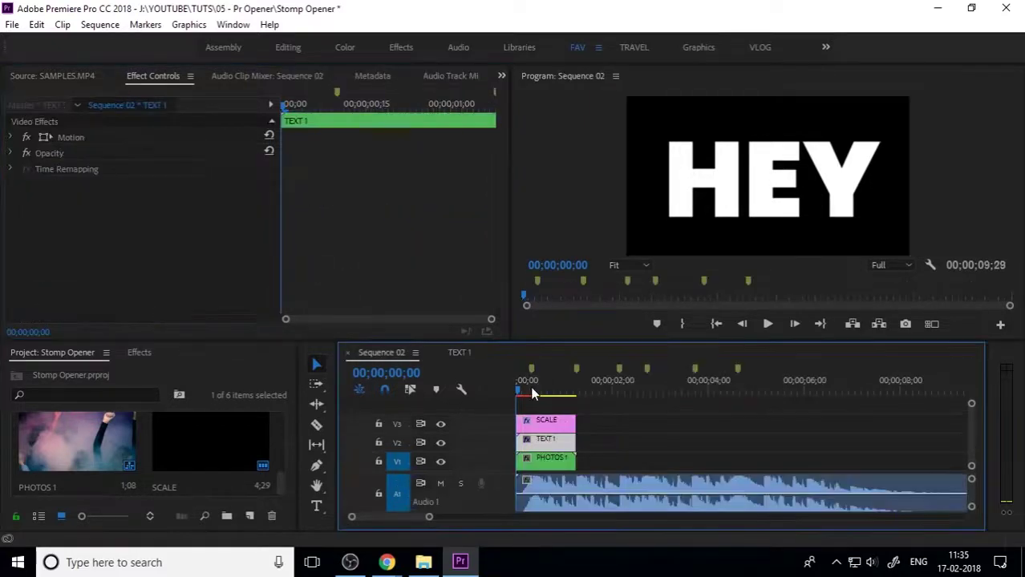
pyautogui.press('space')
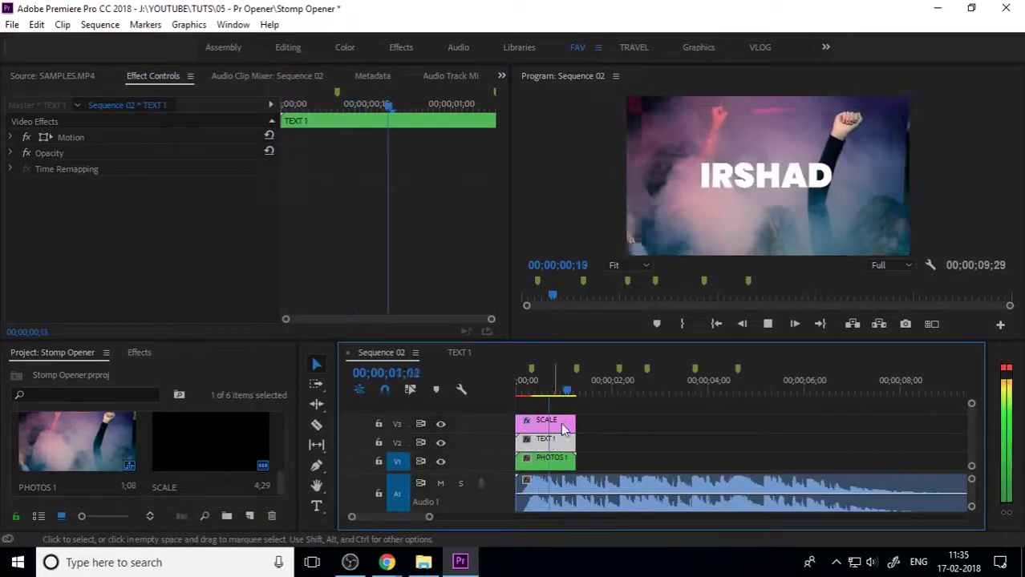
# - Play the opening section of Sequence 02 from its start several times to check the text and photo animation
pyautogui.press('space')
pyautogui.press('Home')
pyautogui.click(559, 394)
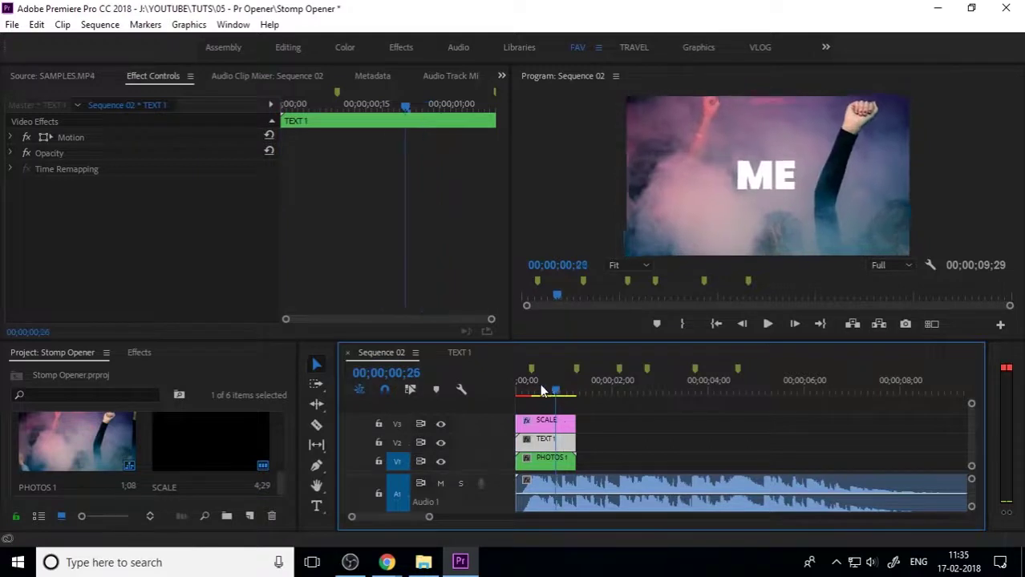
pyautogui.press('Home')
pyautogui.press('space')
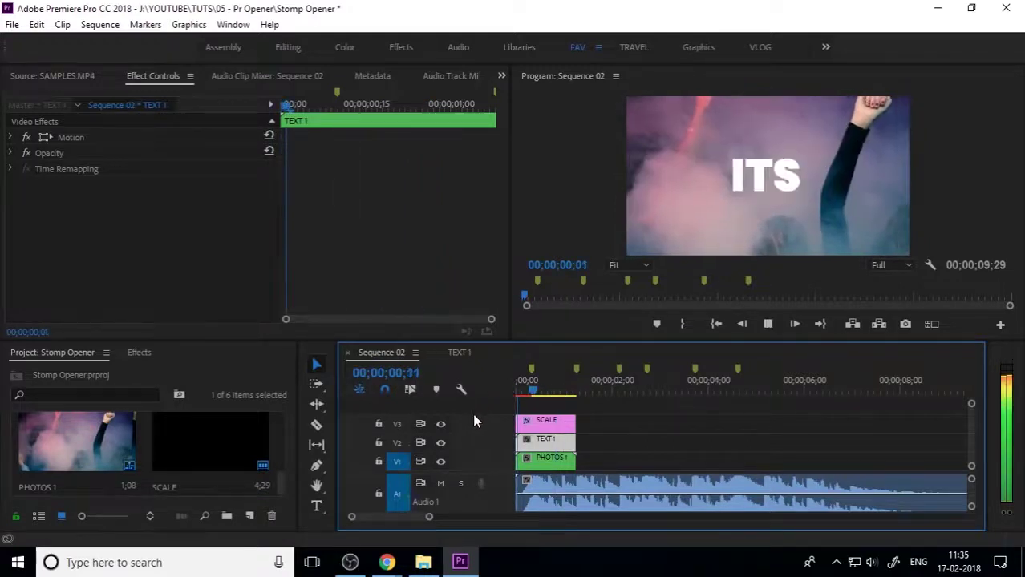
pyautogui.press('space')
pyautogui.moveTo(544, 391); pyautogui.dragTo(497, 394)
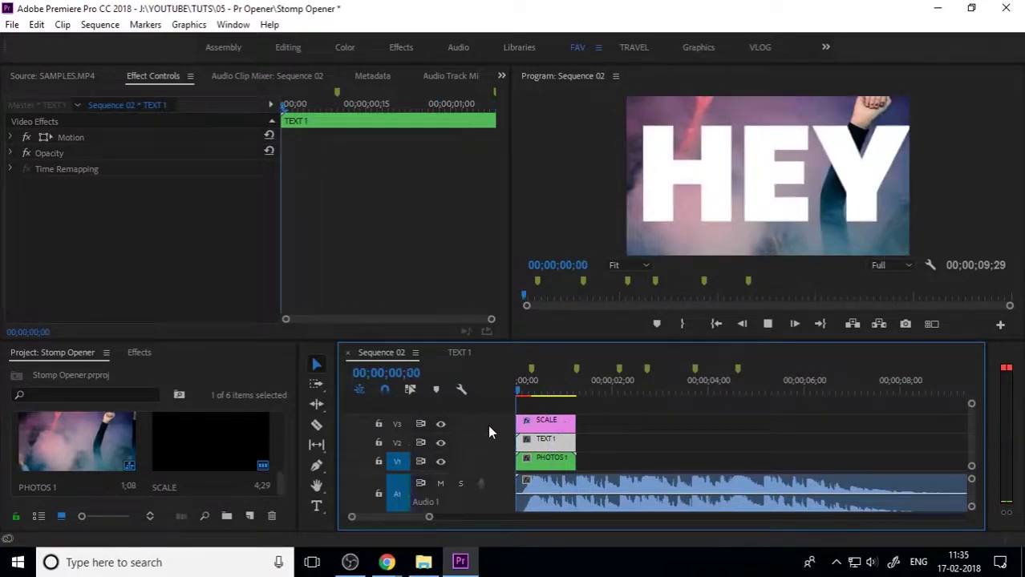
pyautogui.press('space')
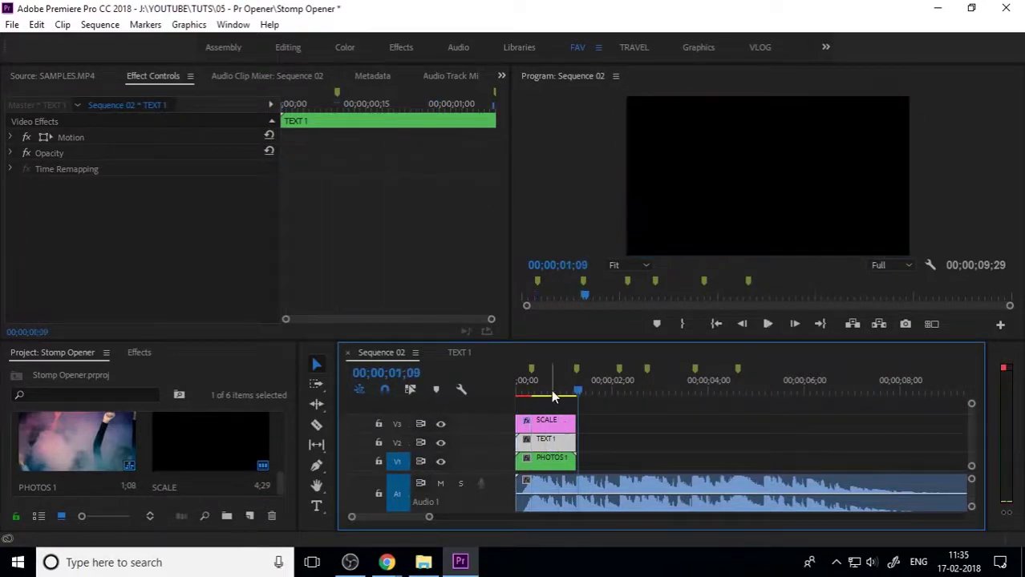
pyautogui.moveTo(551, 390); pyautogui.dragTo(479, 405)
pyautogui.press('space')
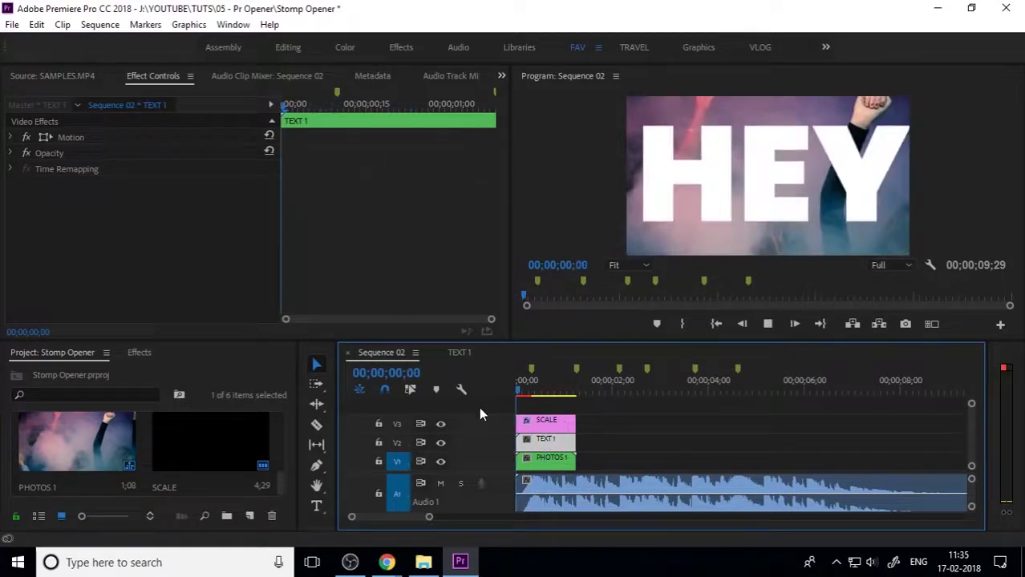
pyautogui.press('space')
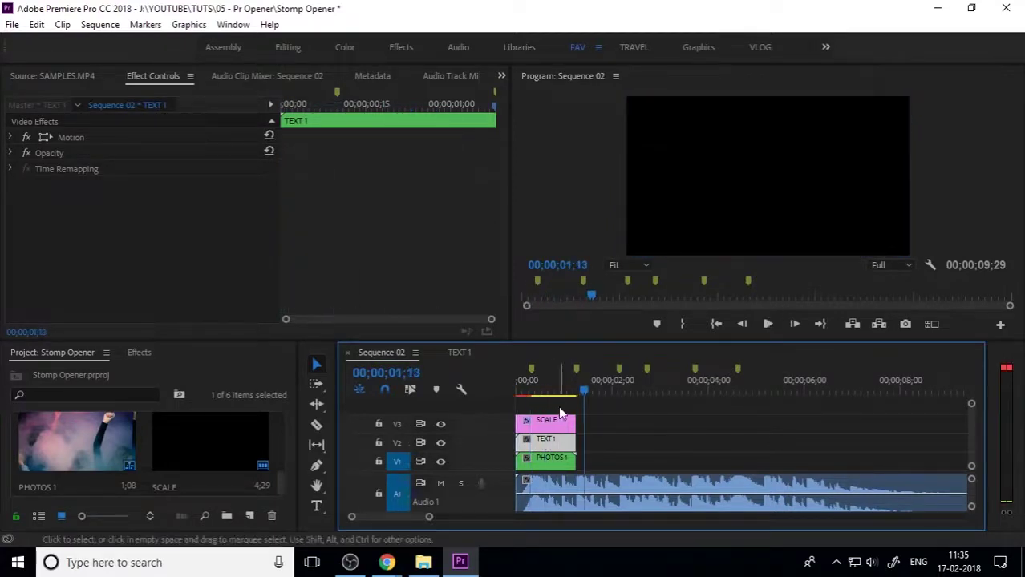
pyautogui.click(594, 406)
pyautogui.moveTo(602, 410); pyautogui.dragTo(545, 477)
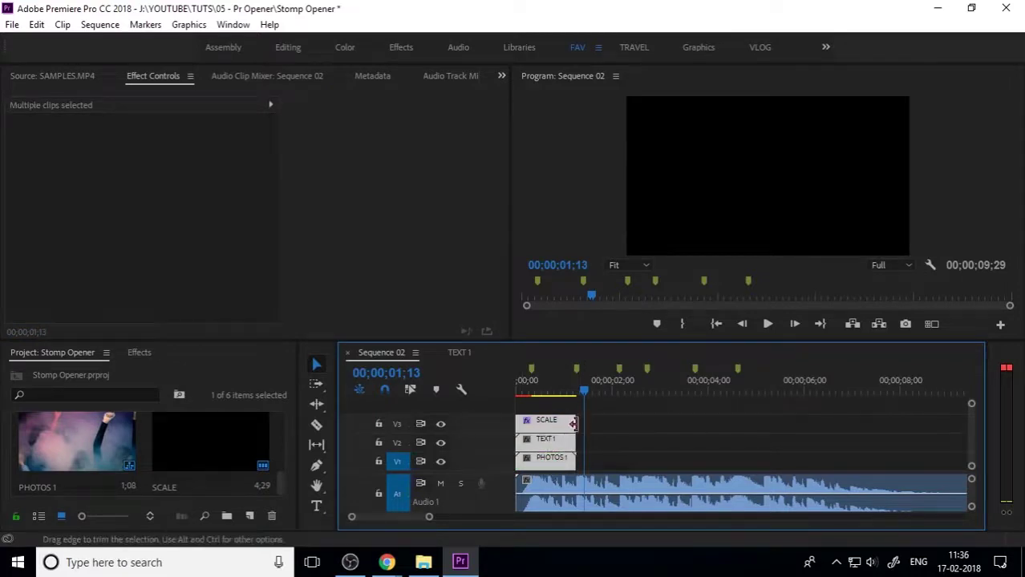
pyautogui.moveTo(558, 438); pyautogui.dragTo(633, 439)
pyautogui.press('Escape')
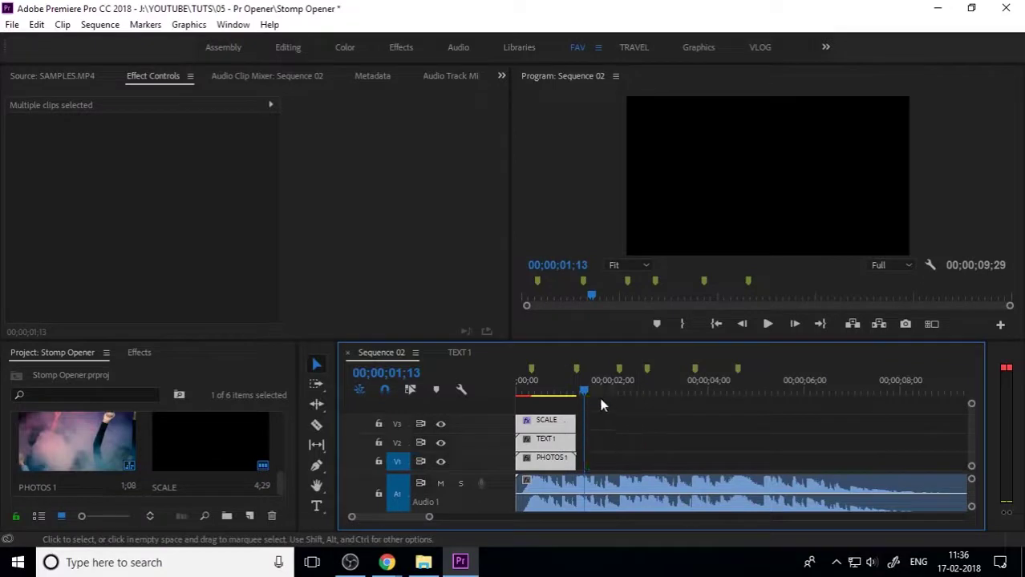
pyautogui.click(536, 387)
pyautogui.click(624, 465)
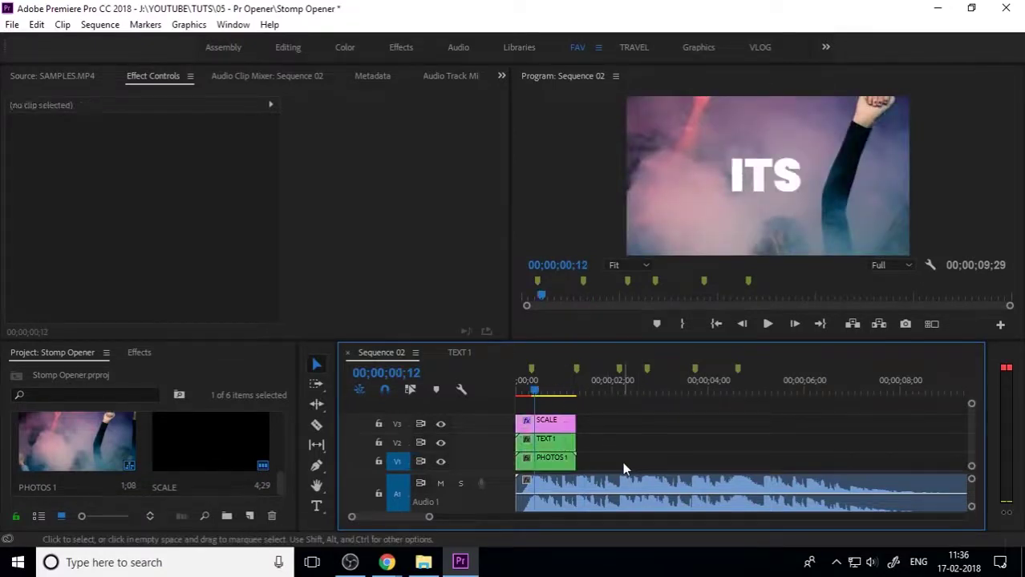
pyautogui.moveTo(544, 380); pyautogui.dragTo(563, 409)
pyautogui.click(143, 352)
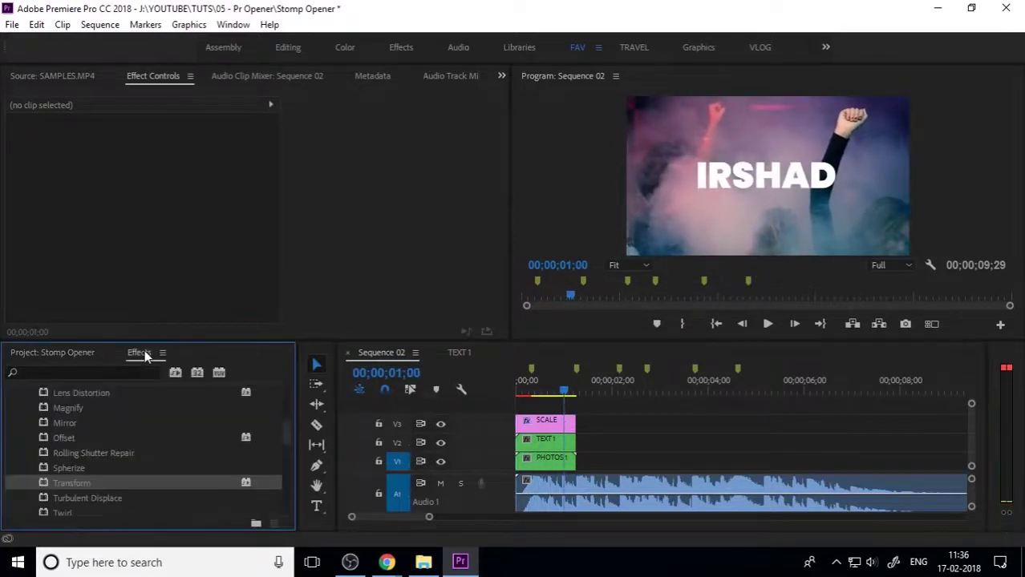
pyautogui.click(56, 352)
pyautogui.scroll(-1, 241, 464)
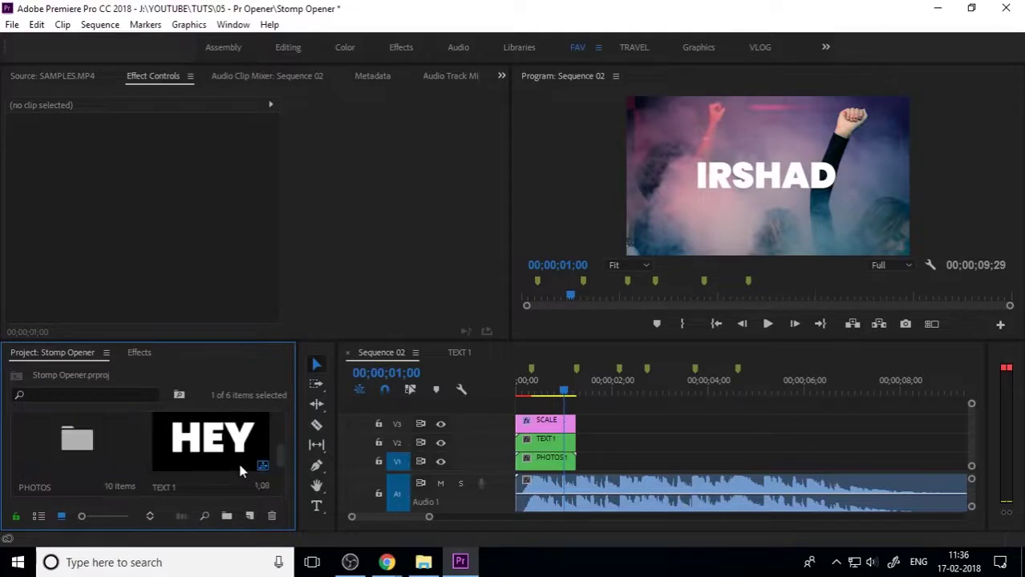
pyautogui.scroll(1, 239, 462)
pyautogui.click(238, 471)
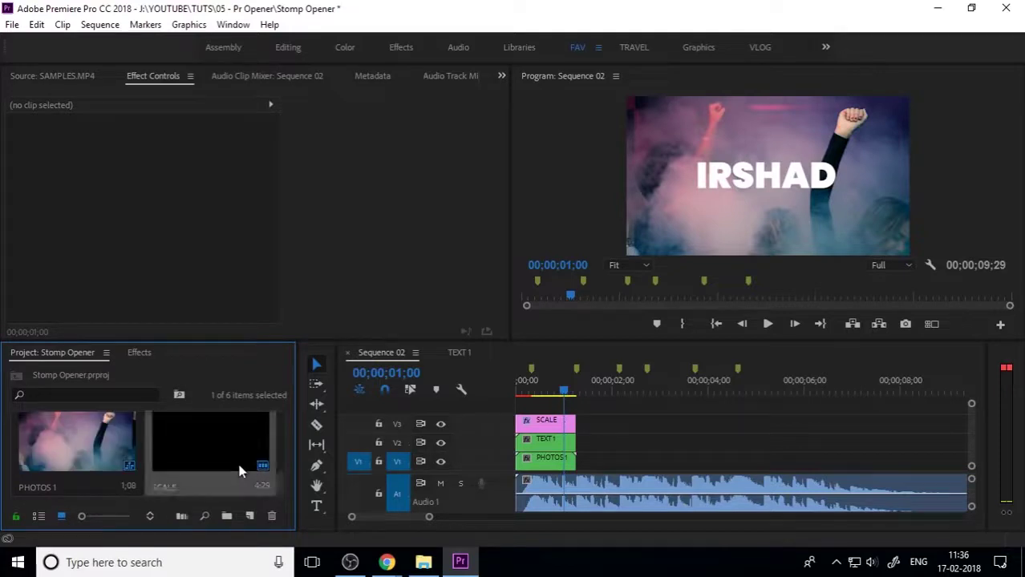
pyautogui.click(104, 468)
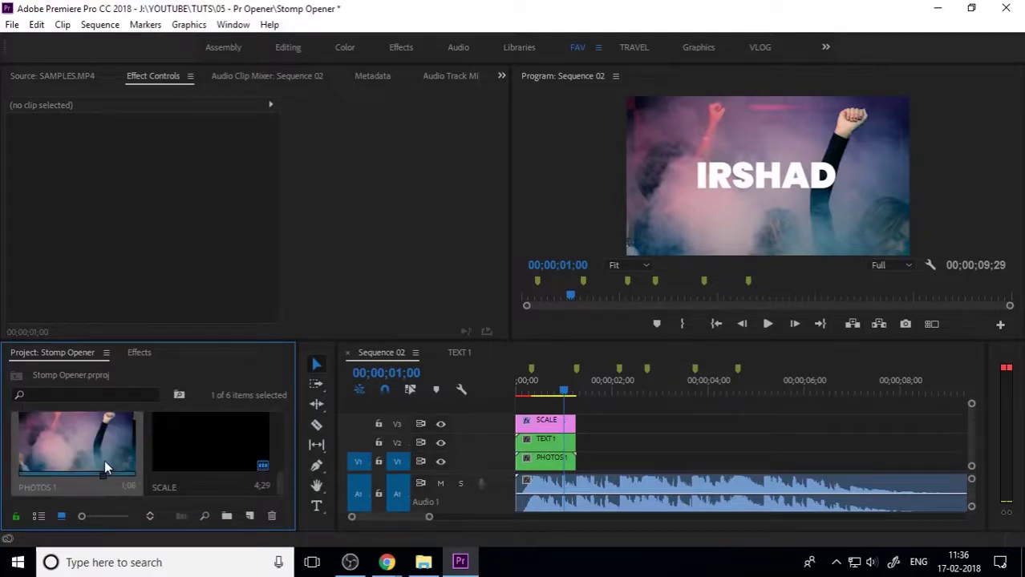
pyautogui.scroll(-3, 104, 464)
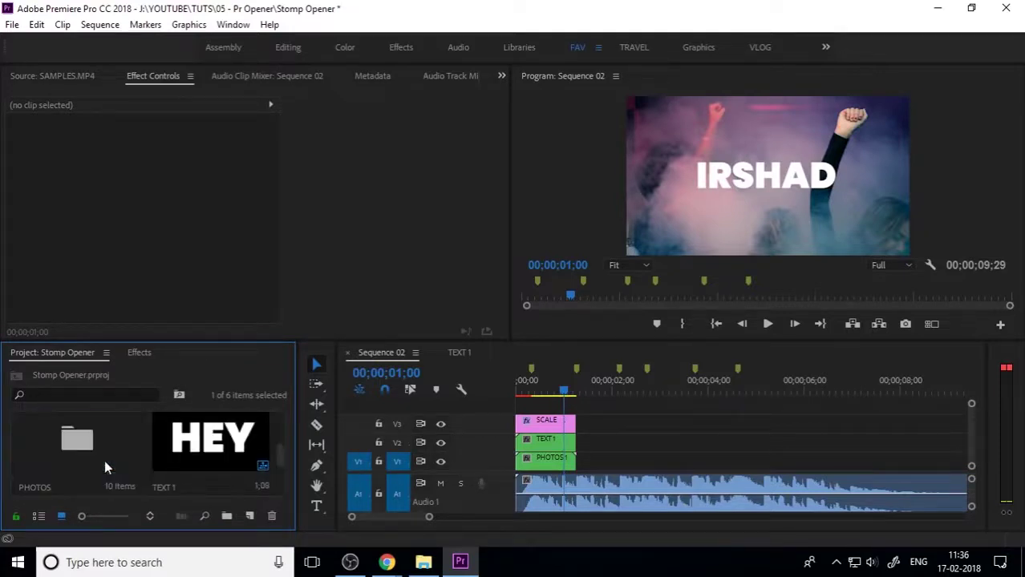
pyautogui.click(204, 436)
pyautogui.moveTo(567, 398); pyautogui.dragTo(516, 394)
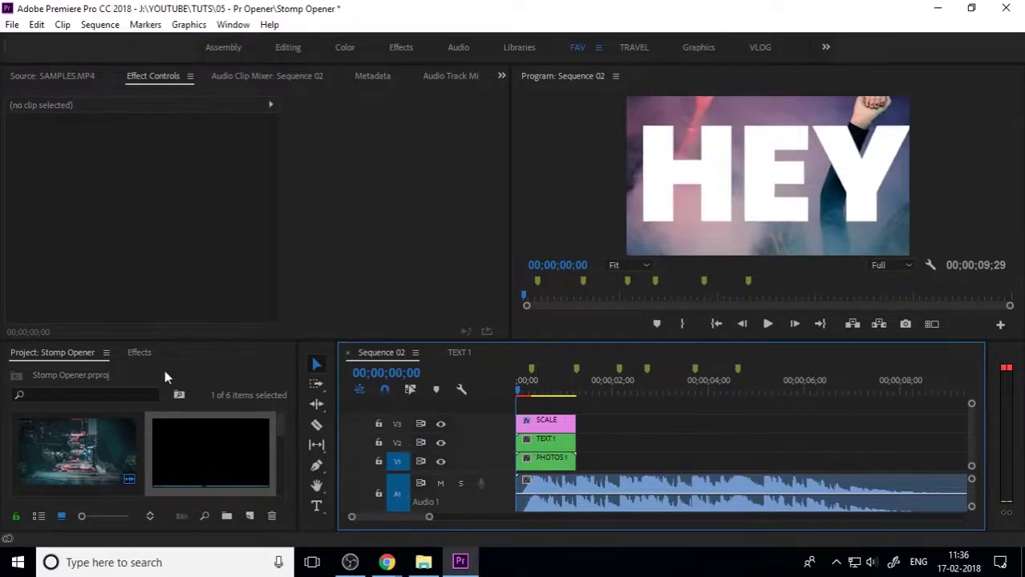
# - Place 4.jpg from the PHOTOS bin on V1 directly after PHOTOS 1 and trim its end to the next marker
pyautogui.scroll(-2, 126, 471)
pyautogui.scroll(2, 90, 444)
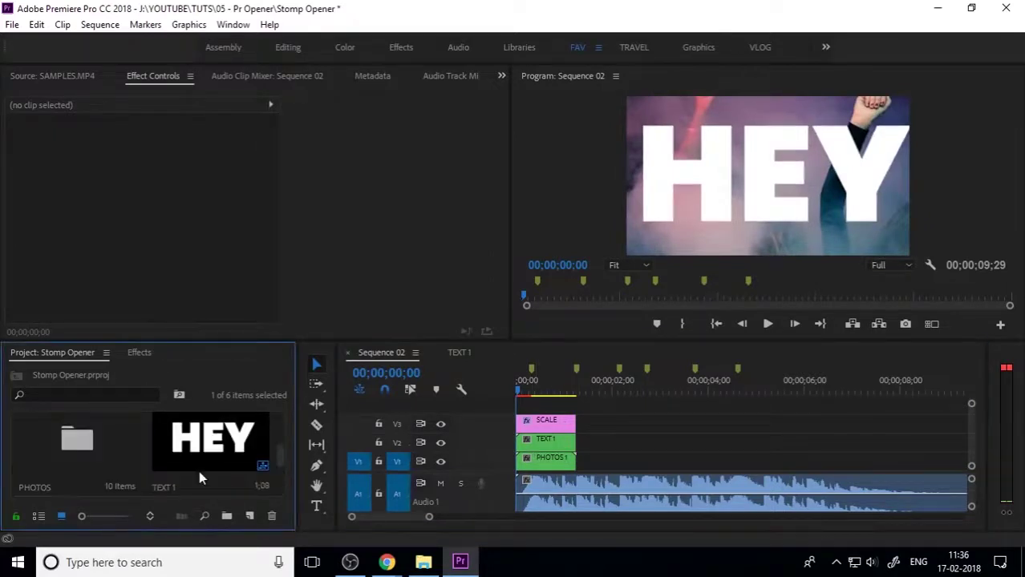
pyautogui.doubleClick(84, 447)
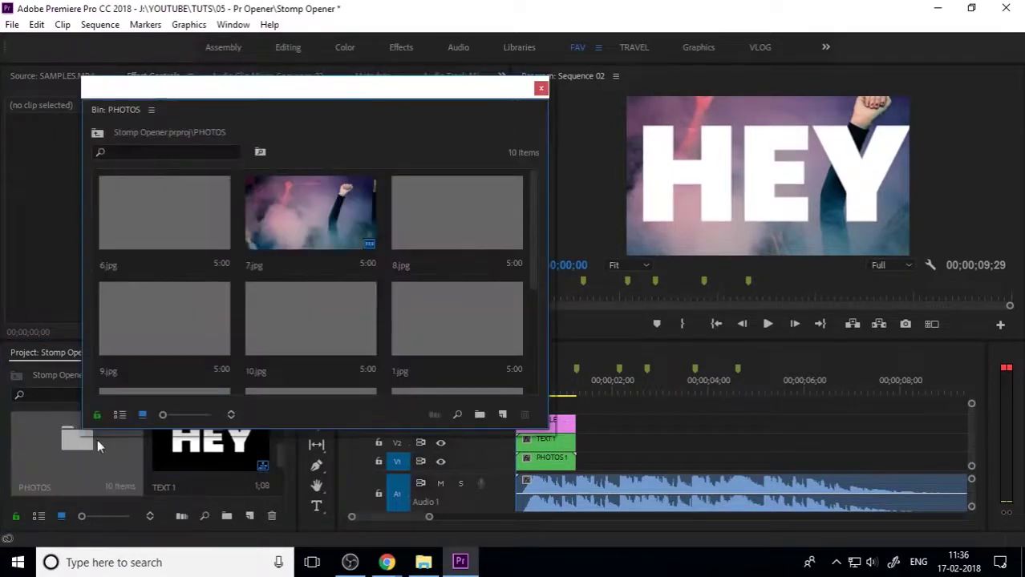
pyautogui.click(440, 235)
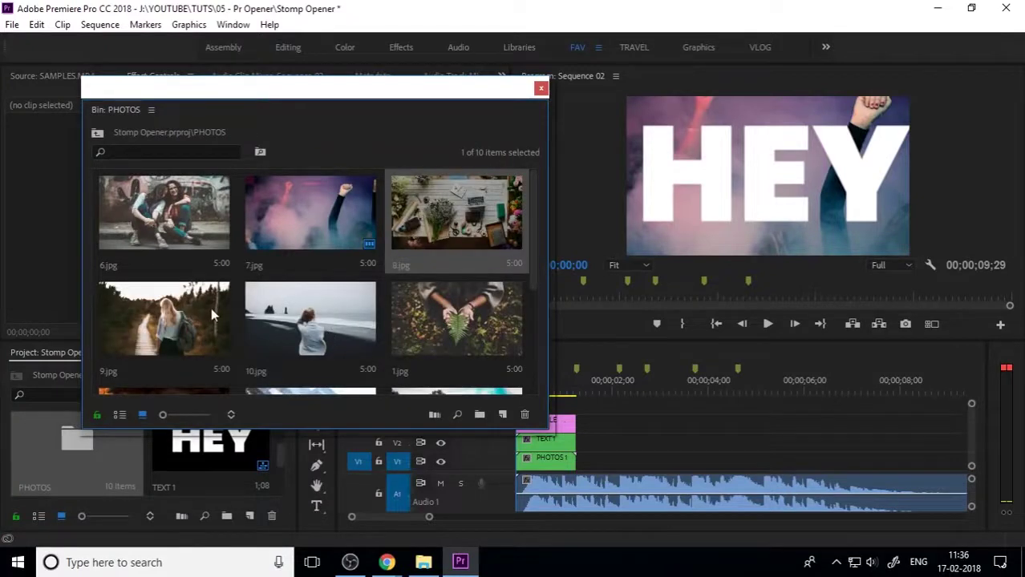
pyautogui.scroll(-4, 213, 315)
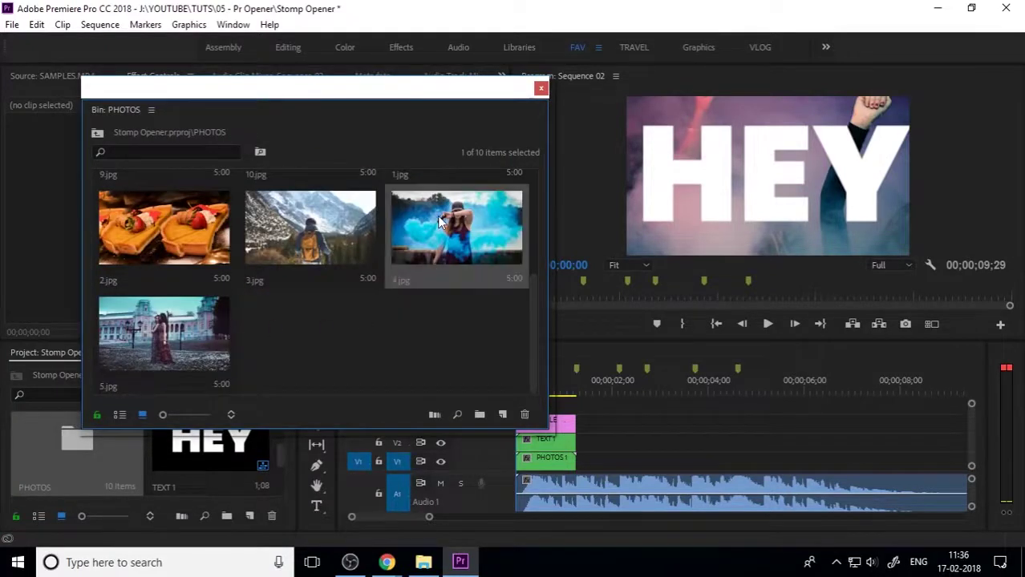
pyautogui.moveTo(437, 217); pyautogui.dragTo(494, 308)
pyautogui.moveTo(590, 398); pyautogui.dragTo(595, 469)
pyautogui.moveTo(589, 472); pyautogui.dragTo(590, 461)
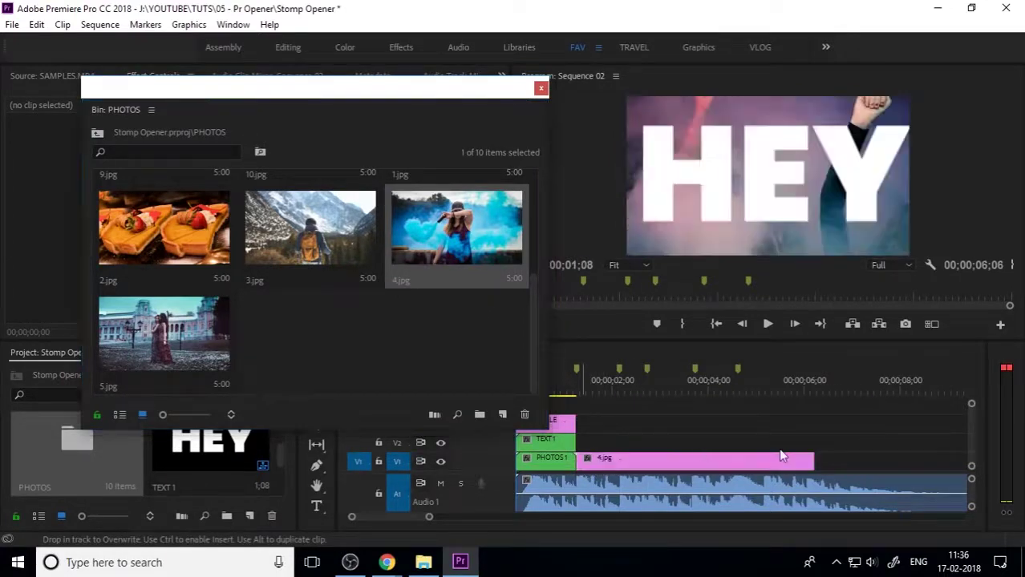
pyautogui.moveTo(813, 462); pyautogui.dragTo(607, 469)
# - Nest the 4.jpg clip as PHOTO 2 and close the PHOTOS bin
pyautogui.rightClick(607, 470)
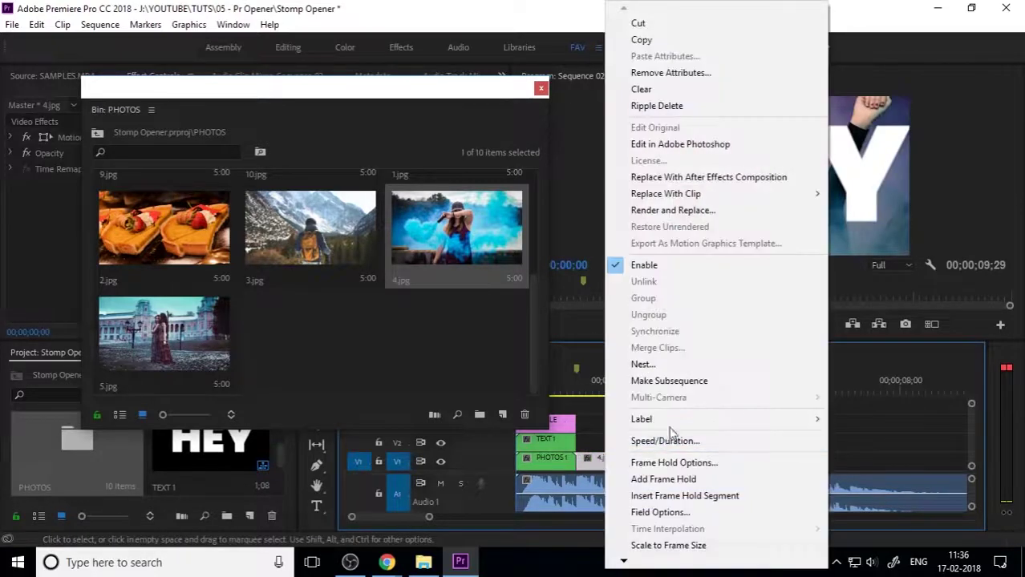
pyautogui.click(665, 363)
pyautogui.write('PHOTO 2')
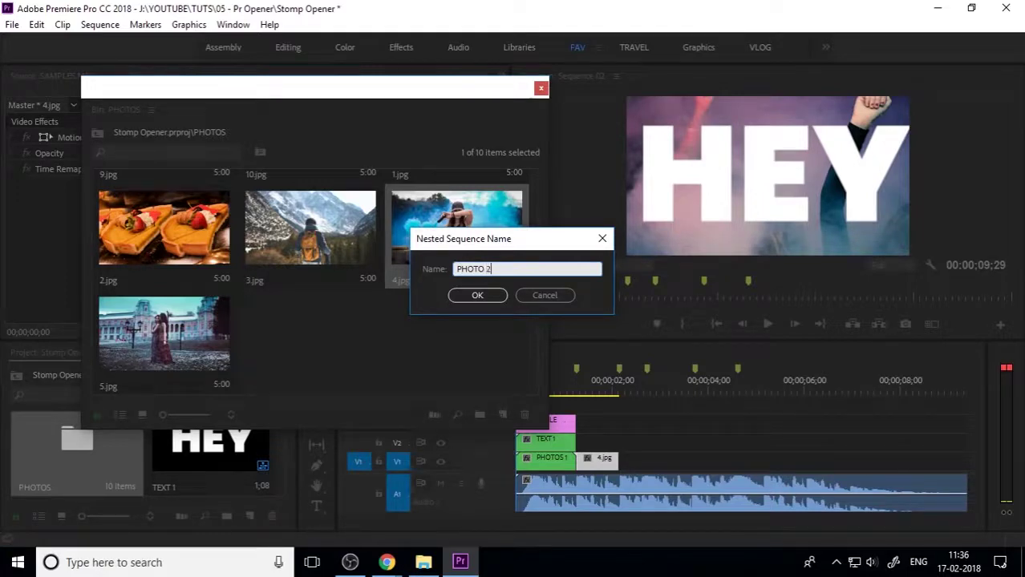
pyautogui.press('Return')
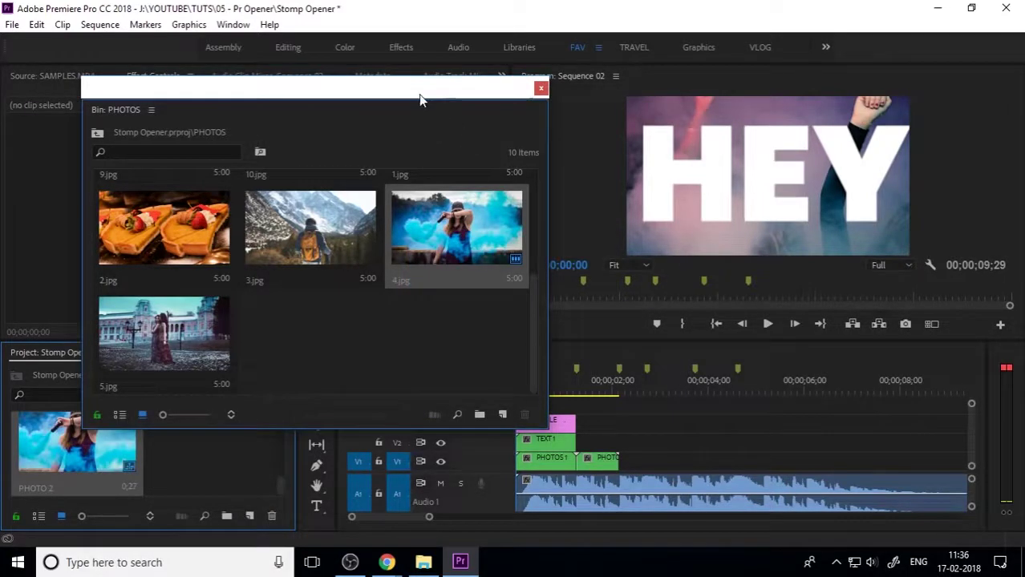
pyautogui.moveTo(420, 99); pyautogui.dragTo(325, 100)
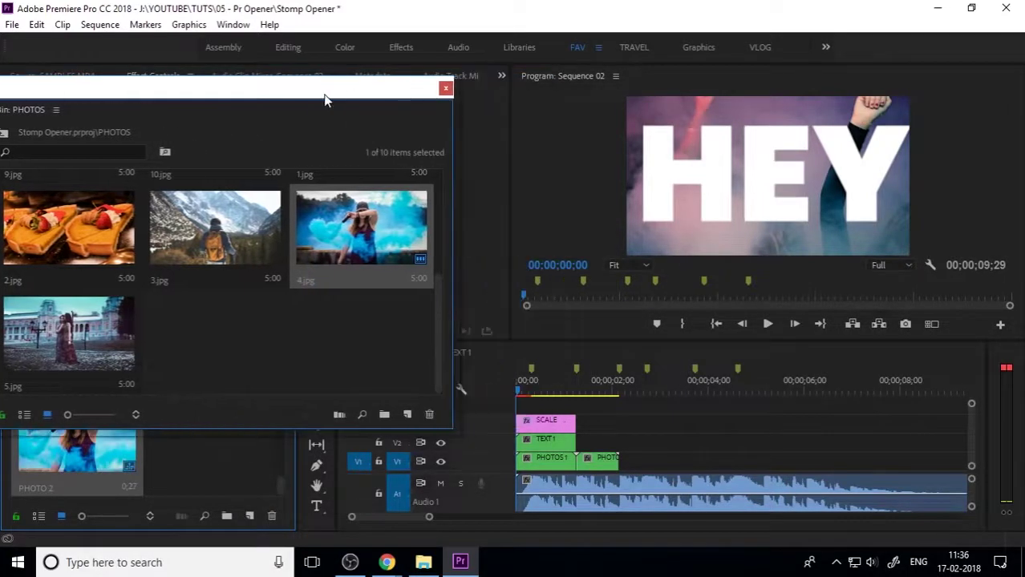
pyautogui.click(446, 88)
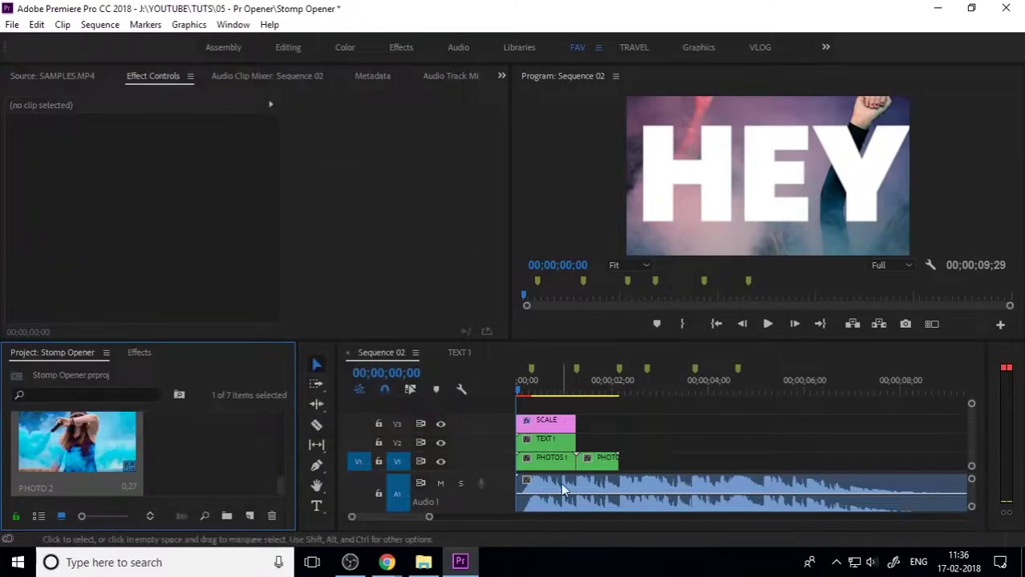
# - Copy the ITS title from the TEXT 1 nest into Sequence 02 and place it on V2 directly after TEXT 1
pyautogui.click(458, 354)
pyautogui.click(588, 433)
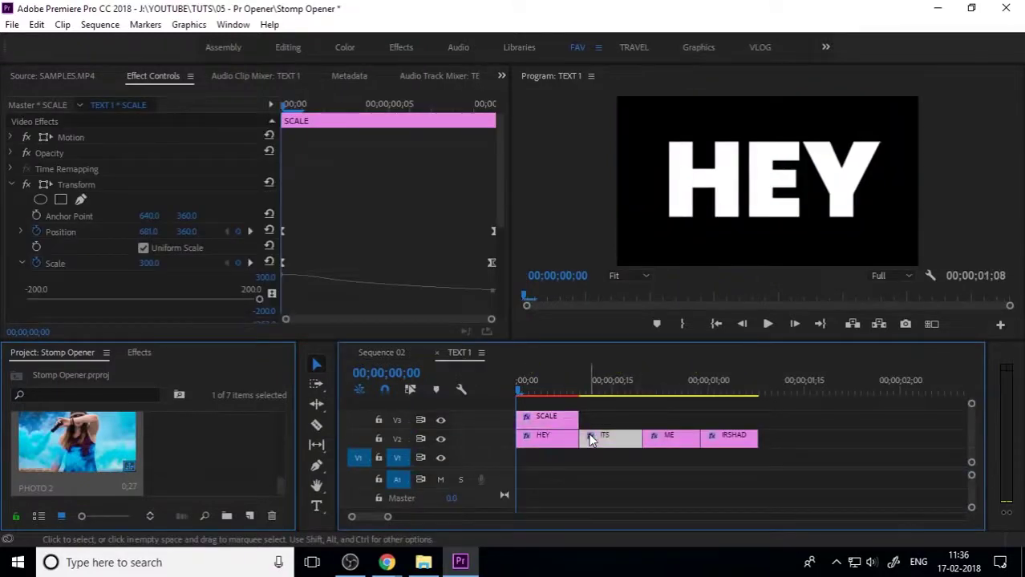
pyautogui.click(397, 353)
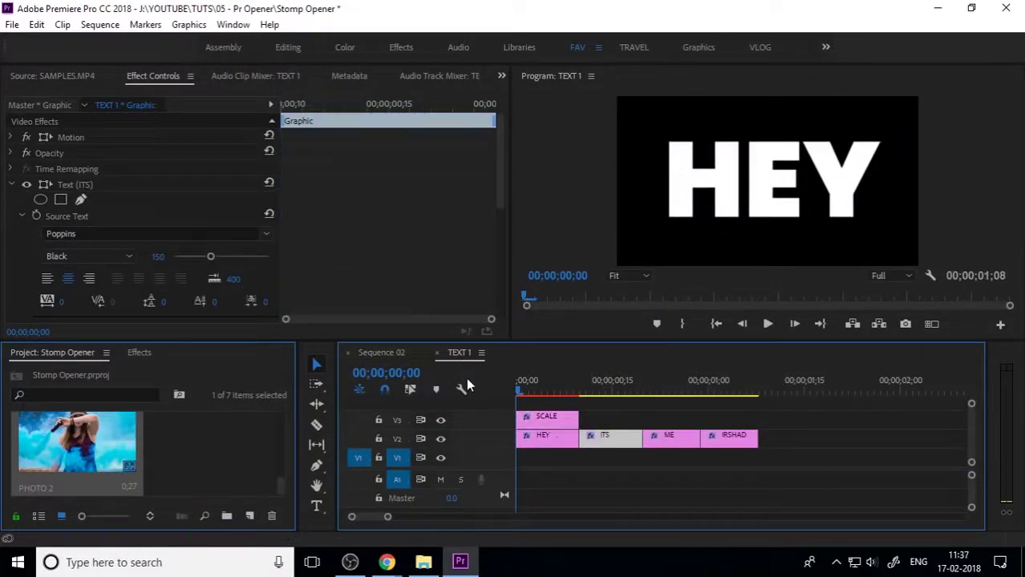
pyautogui.moveTo(585, 390); pyautogui.dragTo(640, 395)
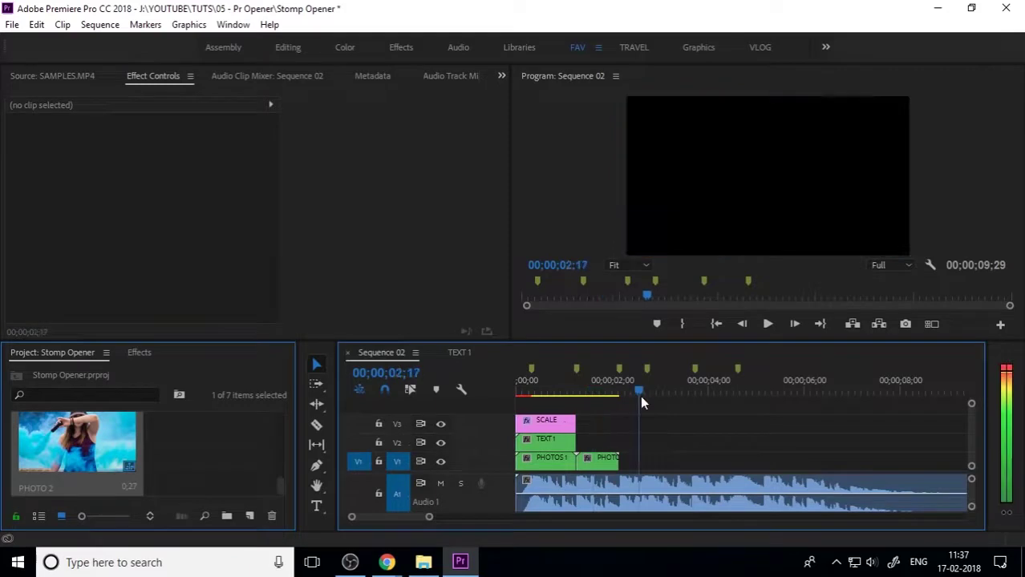
pyautogui.hotkey('ctrl', 'v')
pyautogui.moveTo(647, 469); pyautogui.dragTo(586, 451)
# - Extend the ITS title on V2 to the end of PHOTO 2
pyautogui.click(581, 392)
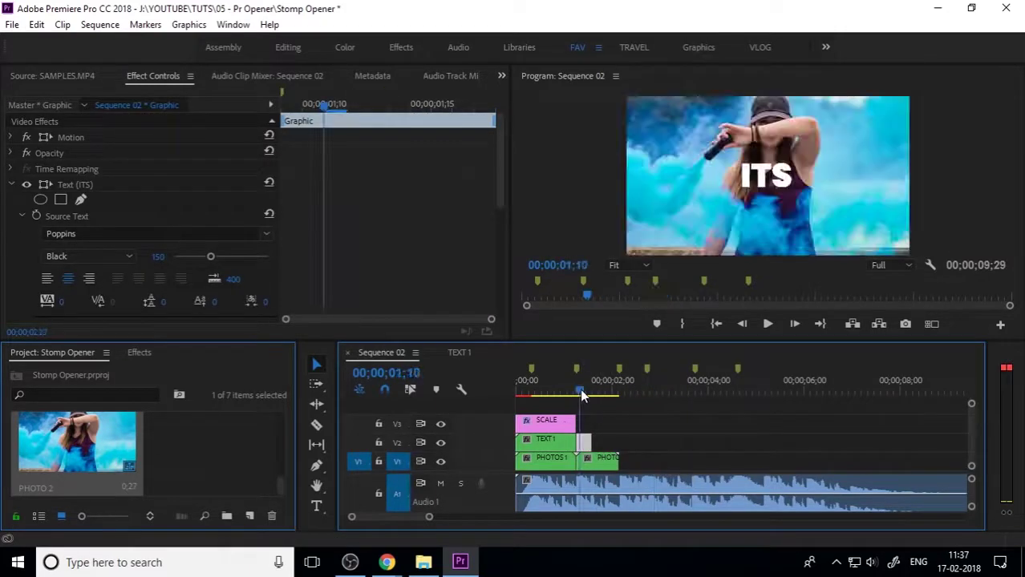
pyautogui.moveTo(583, 390); pyautogui.dragTo(585, 391)
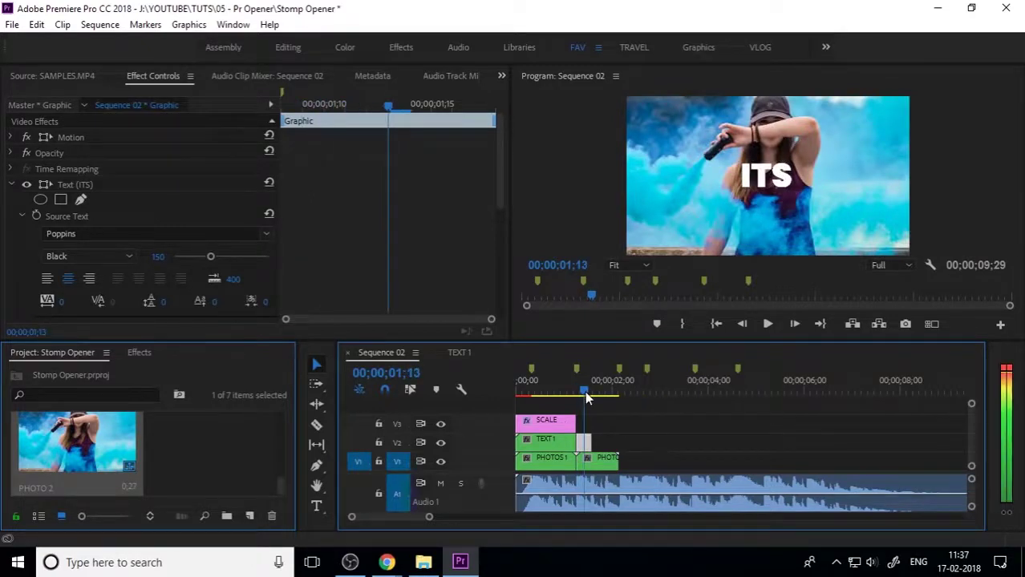
pyautogui.moveTo(591, 443); pyautogui.dragTo(618, 442)
pyautogui.press('=')
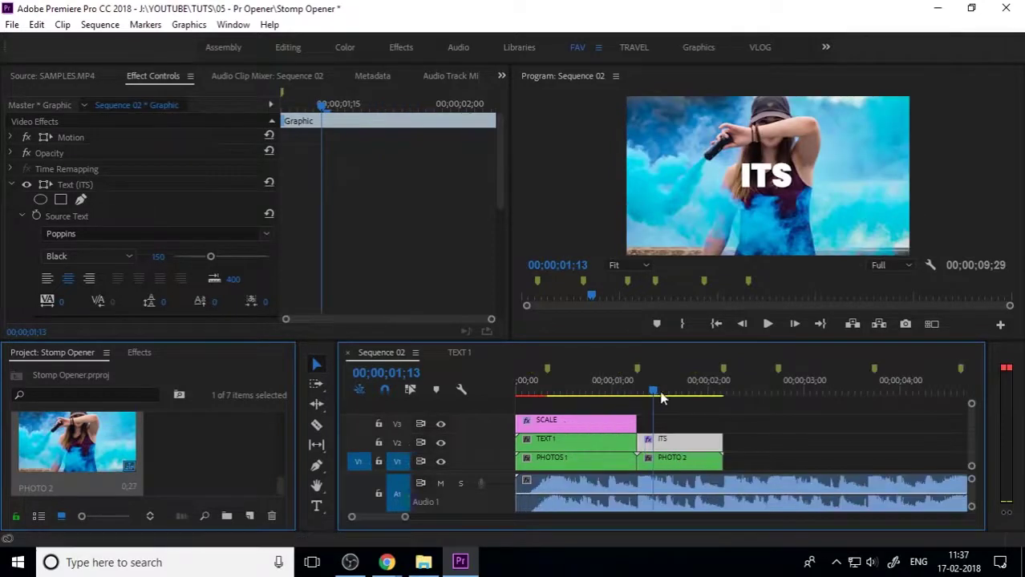
pyautogui.moveTo(653, 392); pyautogui.dragTo(644, 389)
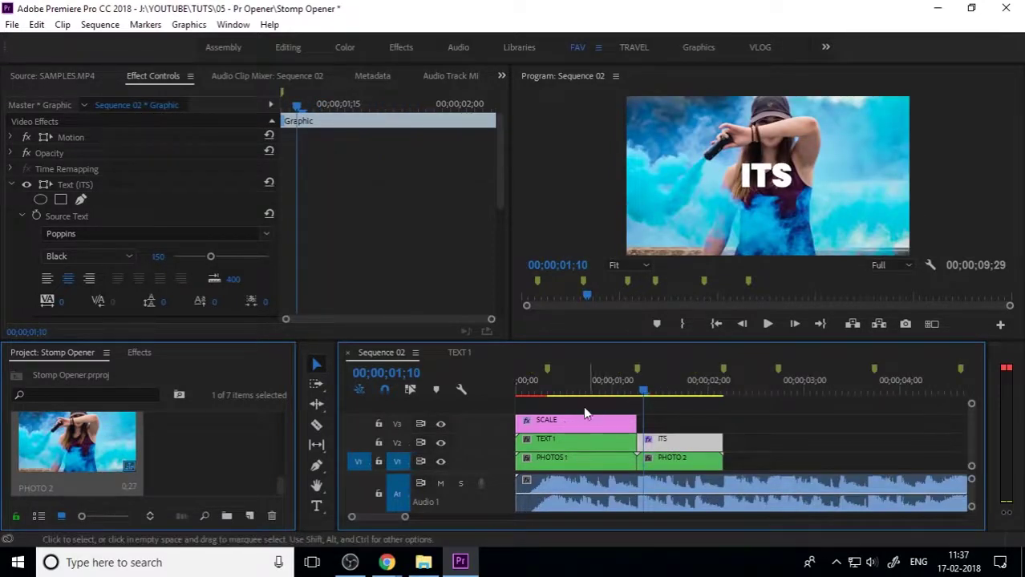
# - Duplicate the SCALE adjustment layer on V3 above ITS, trimming the copy and shifting its last Scale keyframe to the end of PHOTO 2
pyautogui.moveTo(546, 420); pyautogui.dragTo(668, 429)
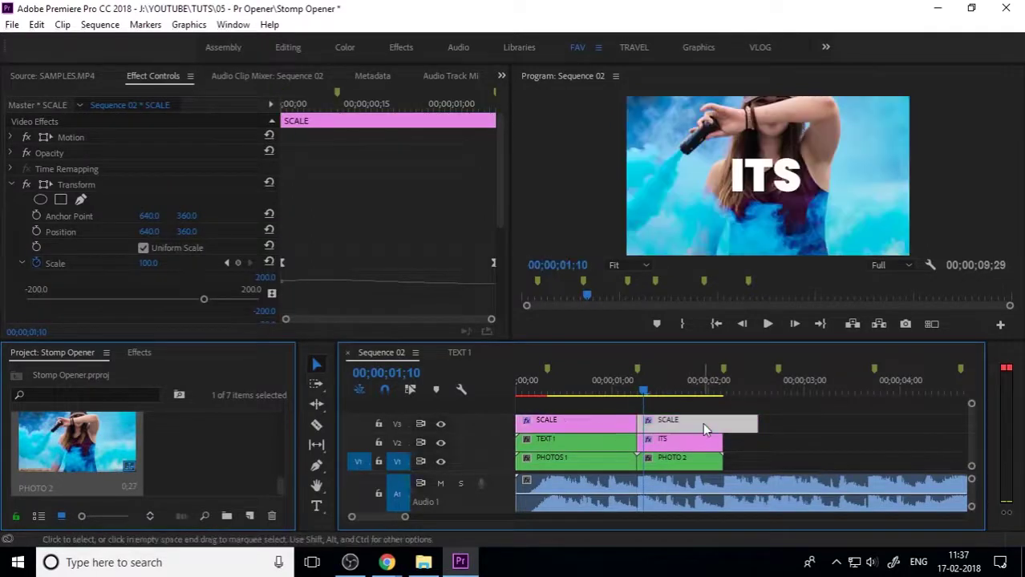
pyautogui.click(463, 251)
pyautogui.click(9, 185)
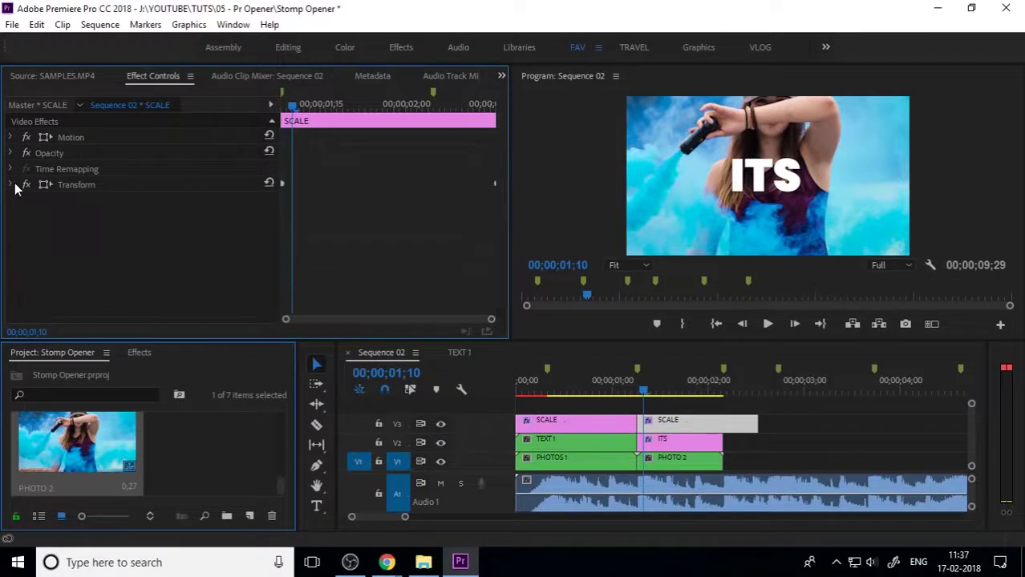
pyautogui.click(13, 186)
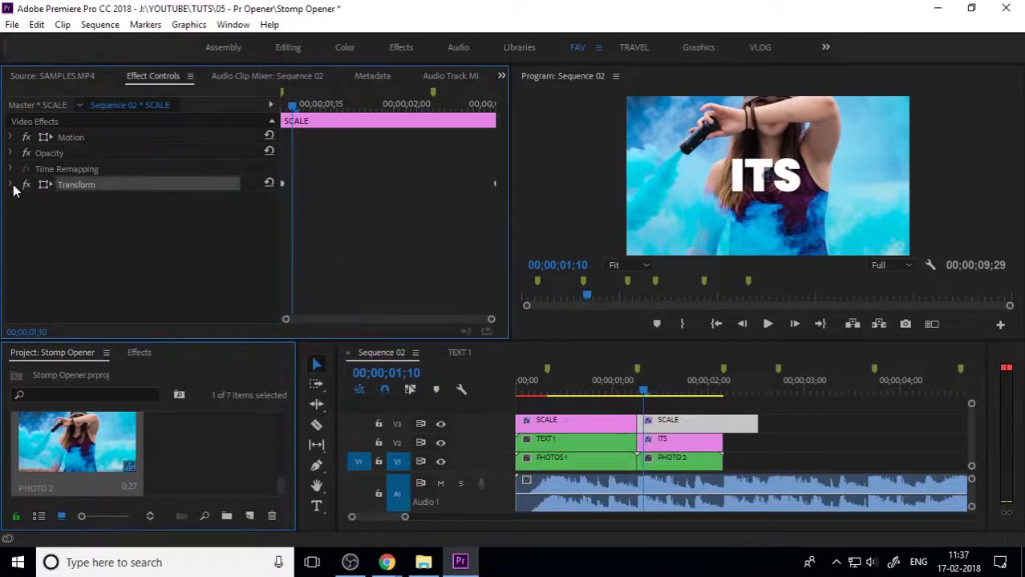
pyautogui.click(23, 264)
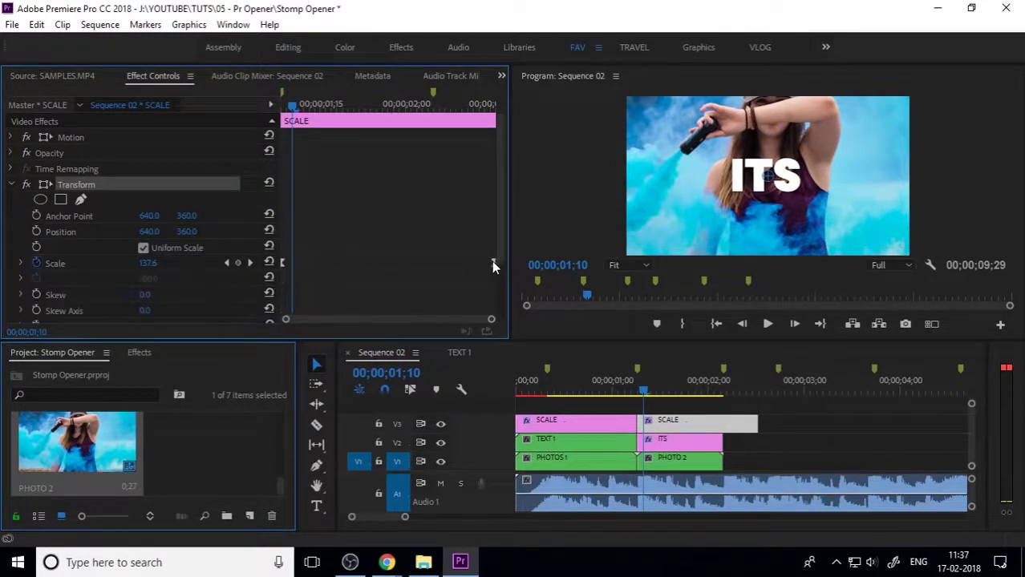
pyautogui.moveTo(496, 248); pyautogui.dragTo(499, 298)
pyautogui.moveTo(757, 423); pyautogui.dragTo(720, 423)
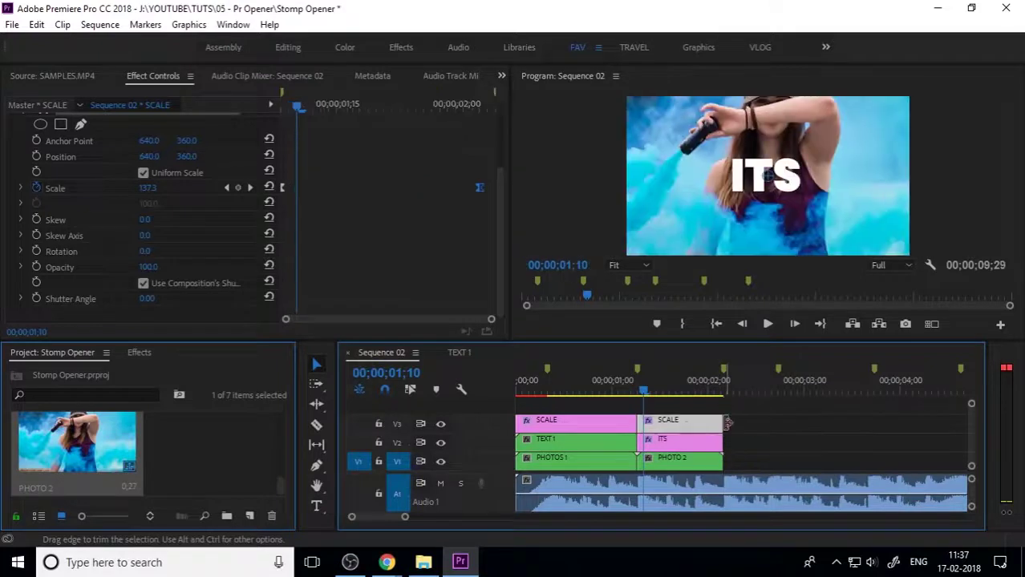
pyautogui.moveTo(479, 189); pyautogui.dragTo(490, 188)
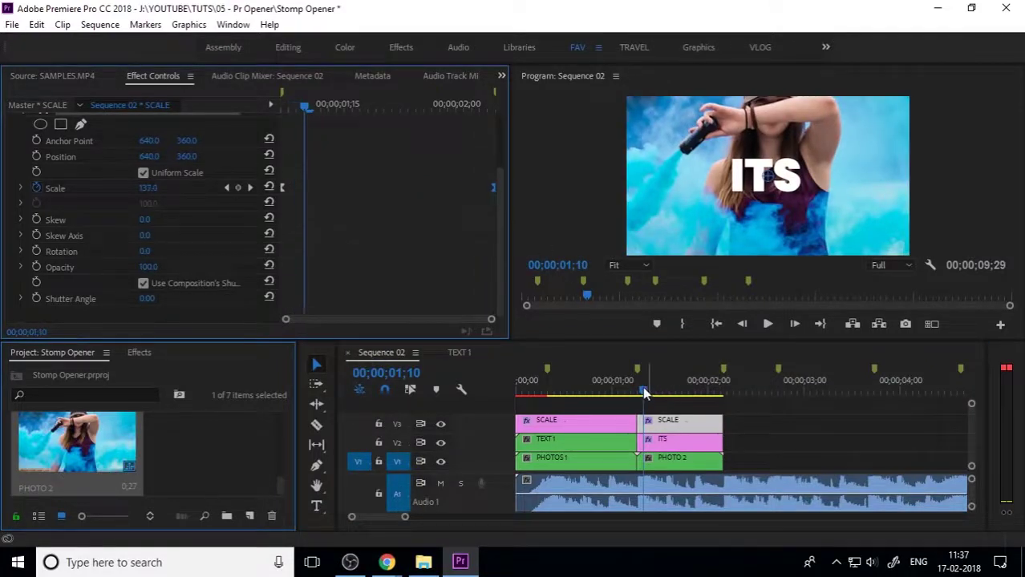
# - Scrub and play back the transition from PHOTOS 1 to PHOTO 2 to check the scale animation
pyautogui.moveTo(643, 394); pyautogui.dragTo(717, 419)
pyautogui.click(682, 443)
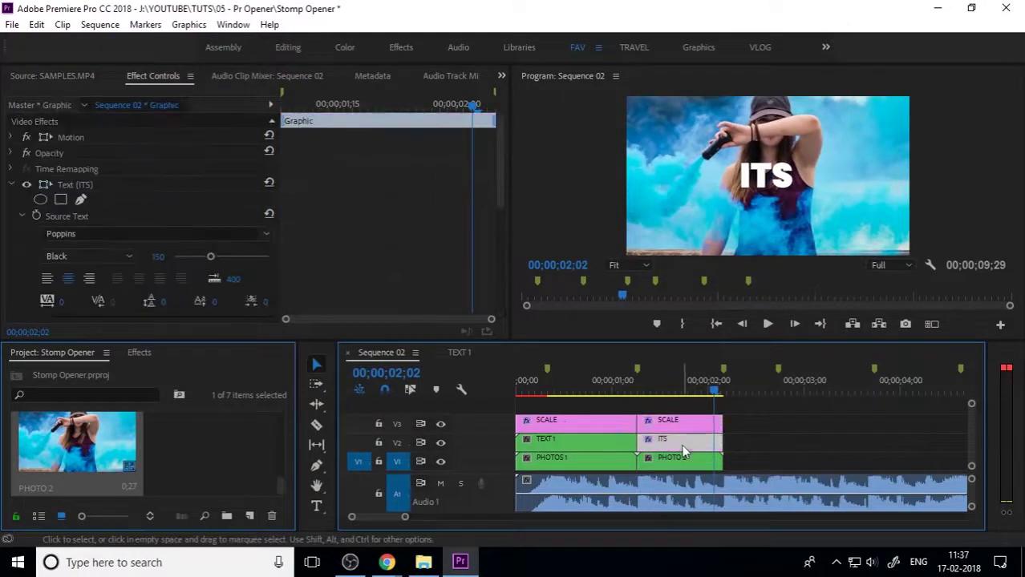
pyautogui.click(747, 441)
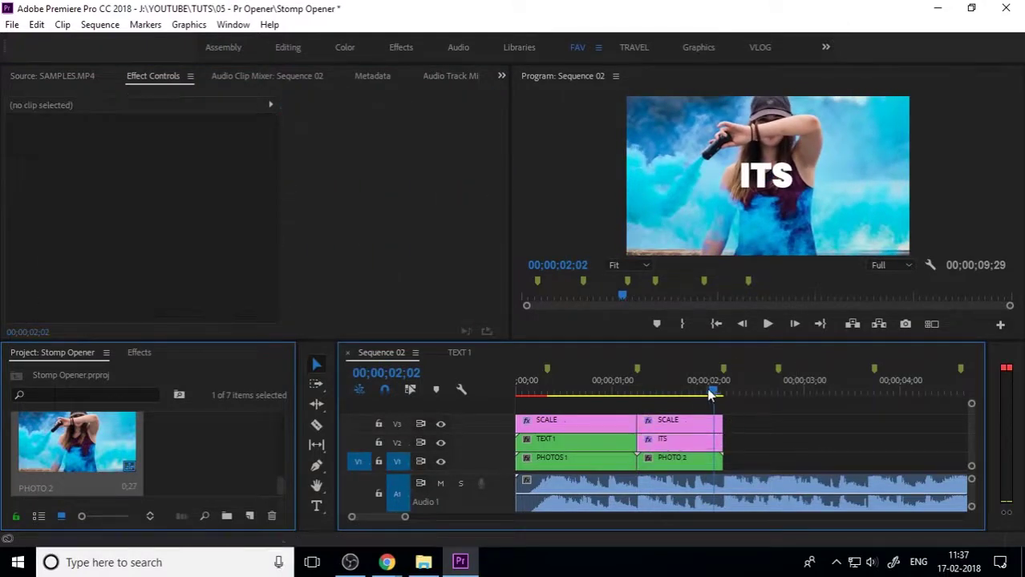
pyautogui.moveTo(710, 392); pyautogui.dragTo(616, 395)
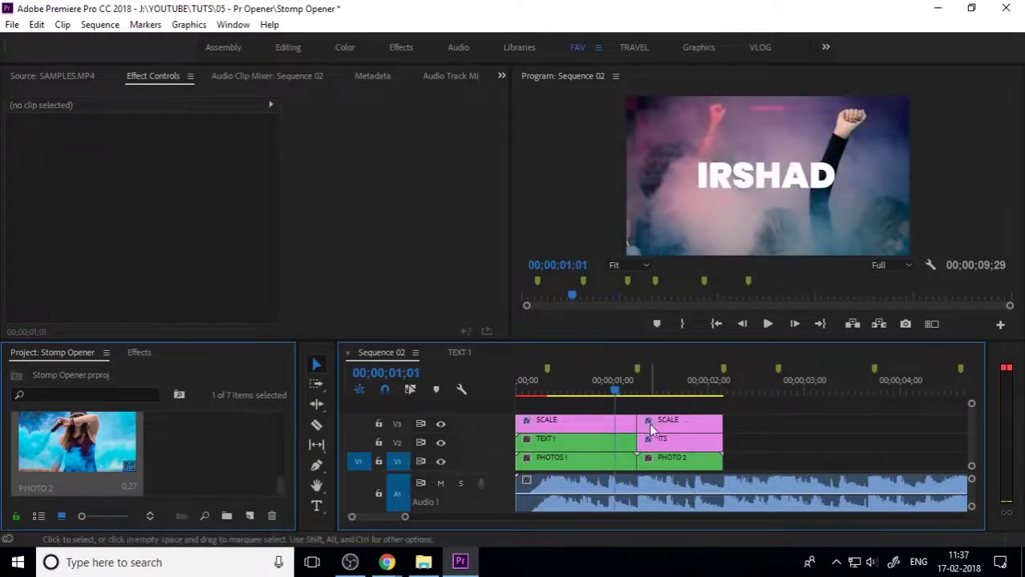
pyautogui.press('space')
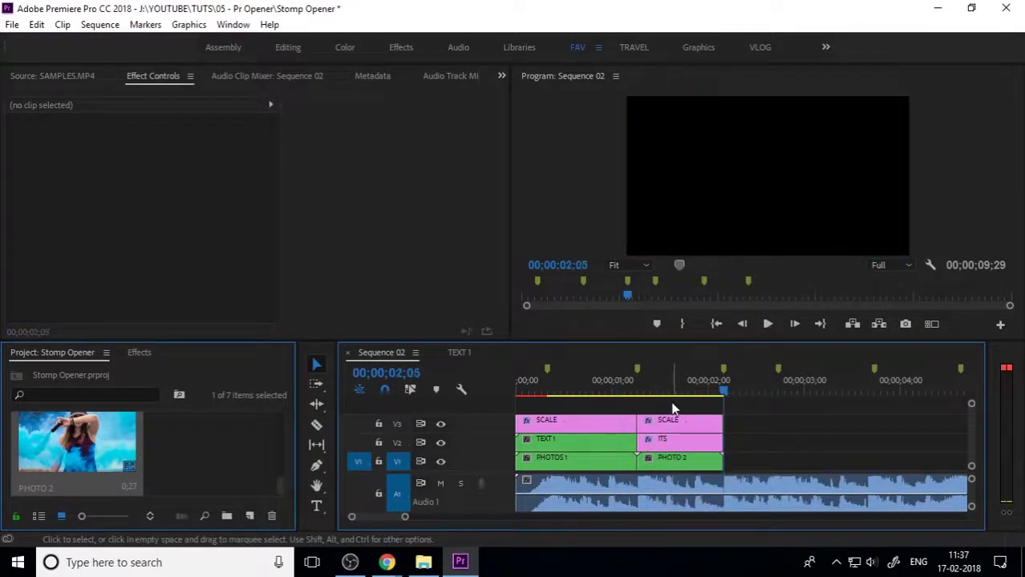
pyautogui.moveTo(674, 393); pyautogui.dragTo(613, 395)
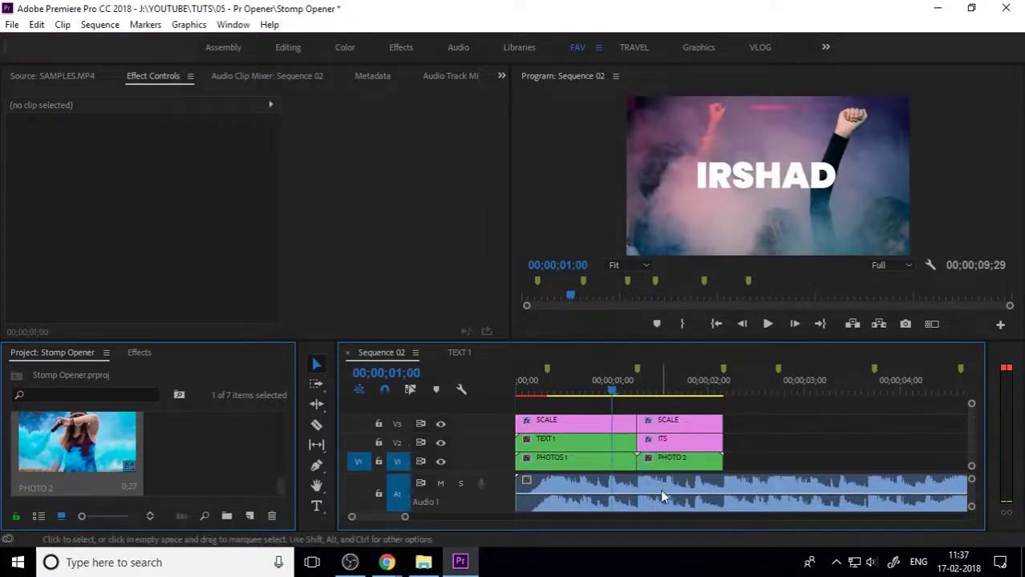
pyautogui.press('space')
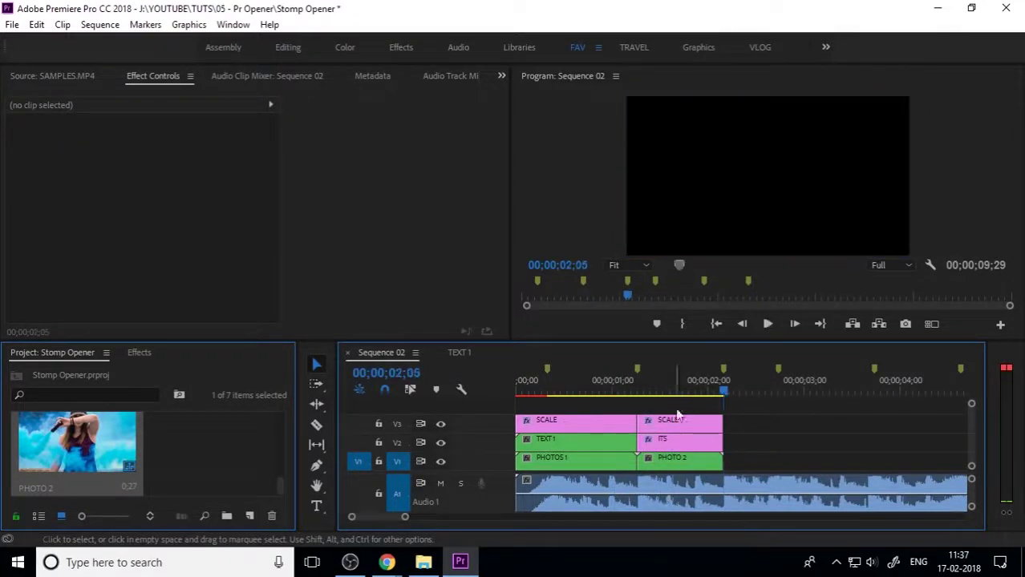
# - Set the preview playback resolution to 1/4 and replay the transition into PHOTO 2
pyautogui.click(672, 390)
pyautogui.click(906, 265)
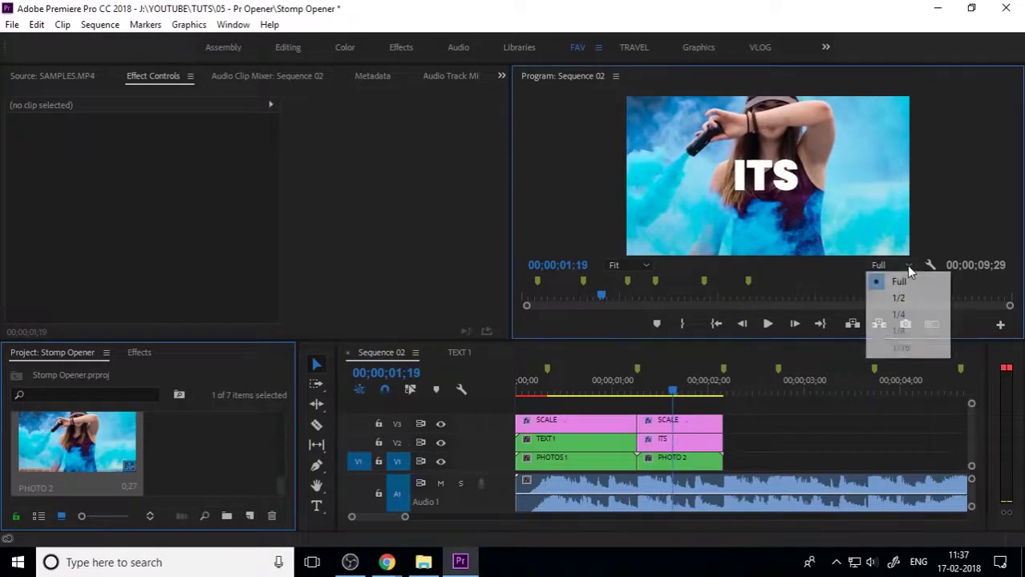
pyautogui.click(909, 314)
pyautogui.moveTo(672, 384); pyautogui.dragTo(628, 399)
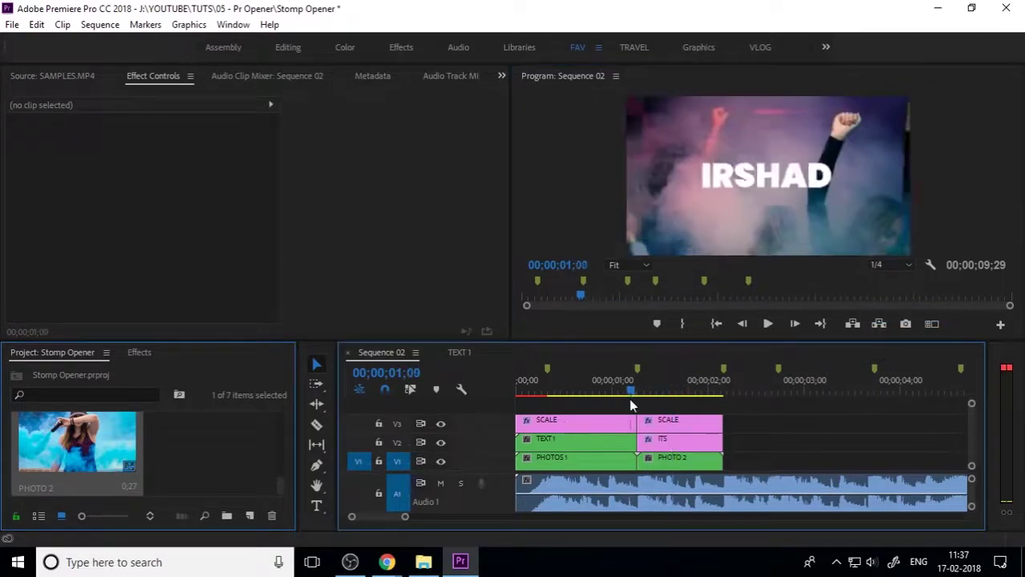
pyautogui.press('space')
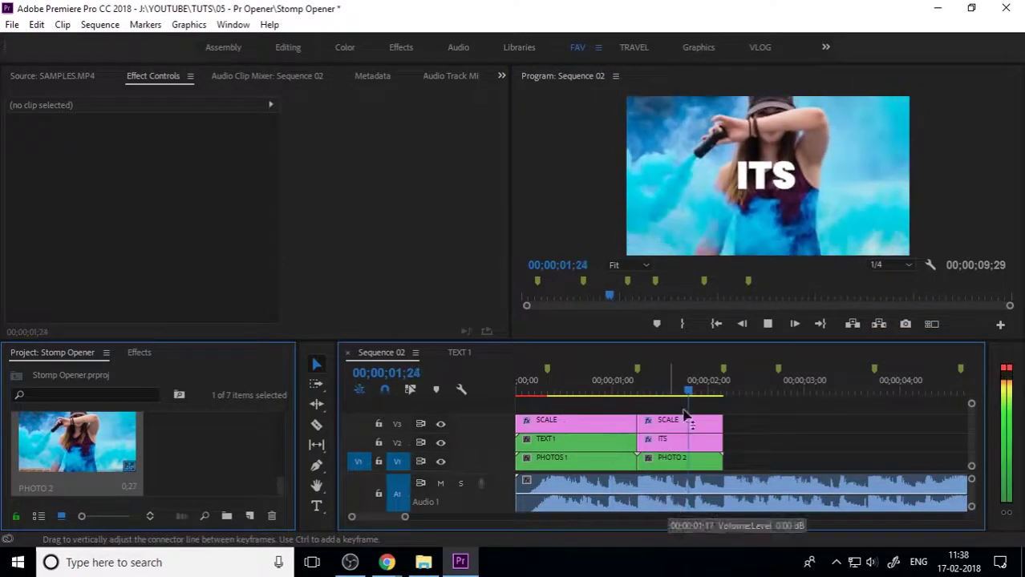
pyautogui.press('space')
pyautogui.press('space')
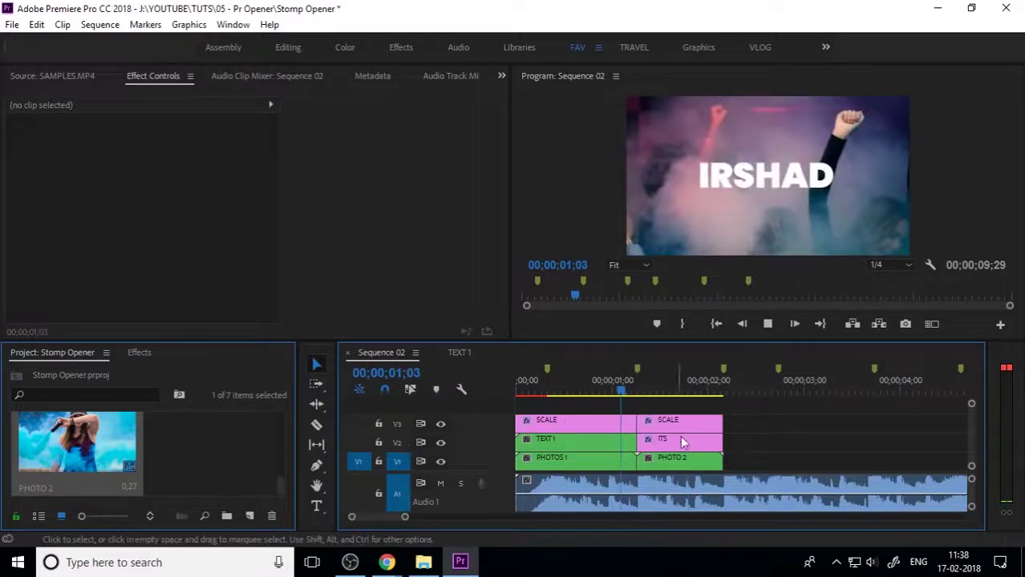
pyautogui.press('space')
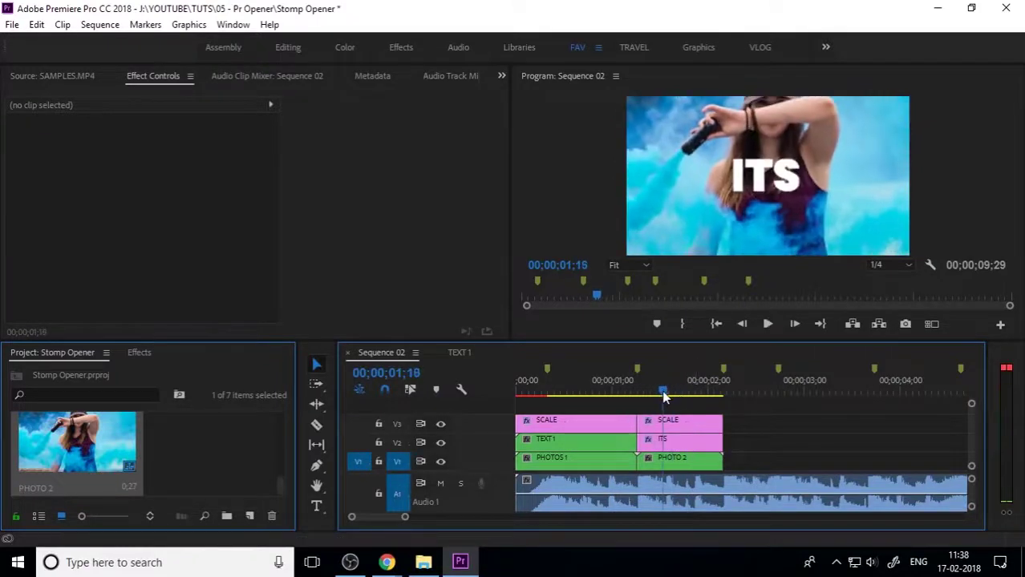
# - Split the ITS title on V2 into three pieces with cuts at 00;00;01;17 and 00;00;01;26
pyautogui.click(664, 392)
pyautogui.click(676, 443)
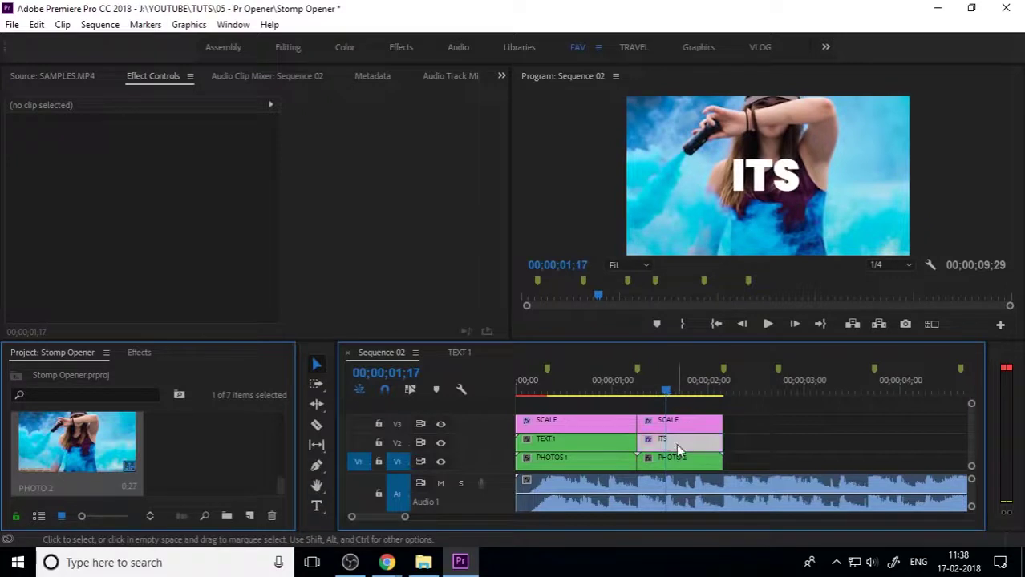
pyautogui.hotkey('ctrl', 'k')
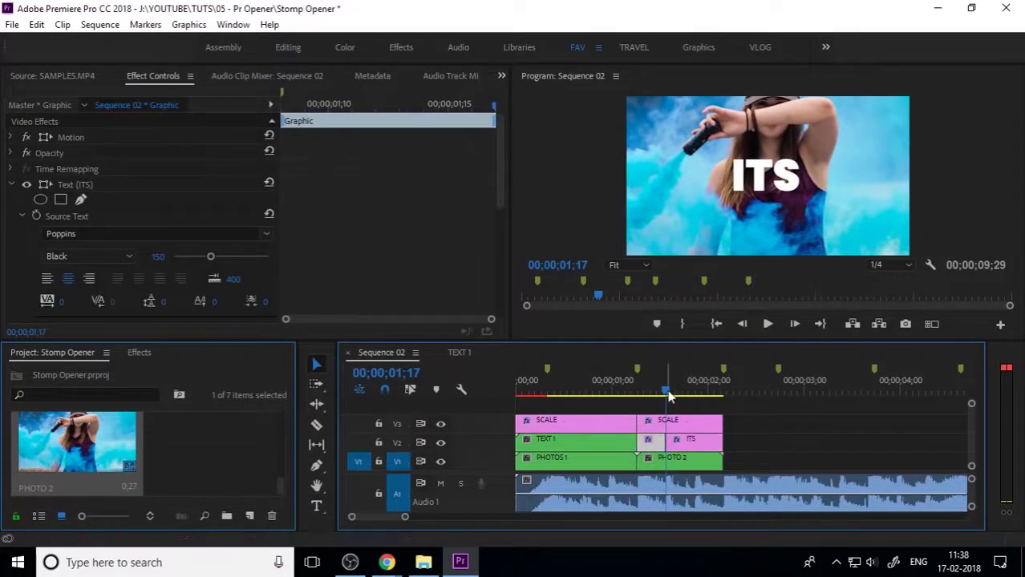
pyautogui.moveTo(669, 396); pyautogui.dragTo(696, 396)
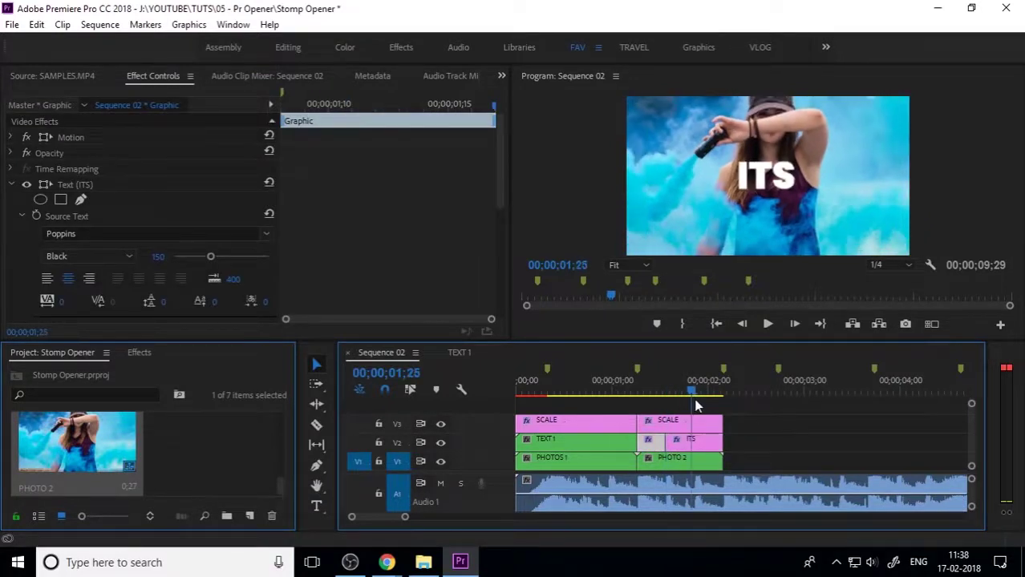
pyautogui.click(705, 440)
pyautogui.hotkey('ctrl', 'k')
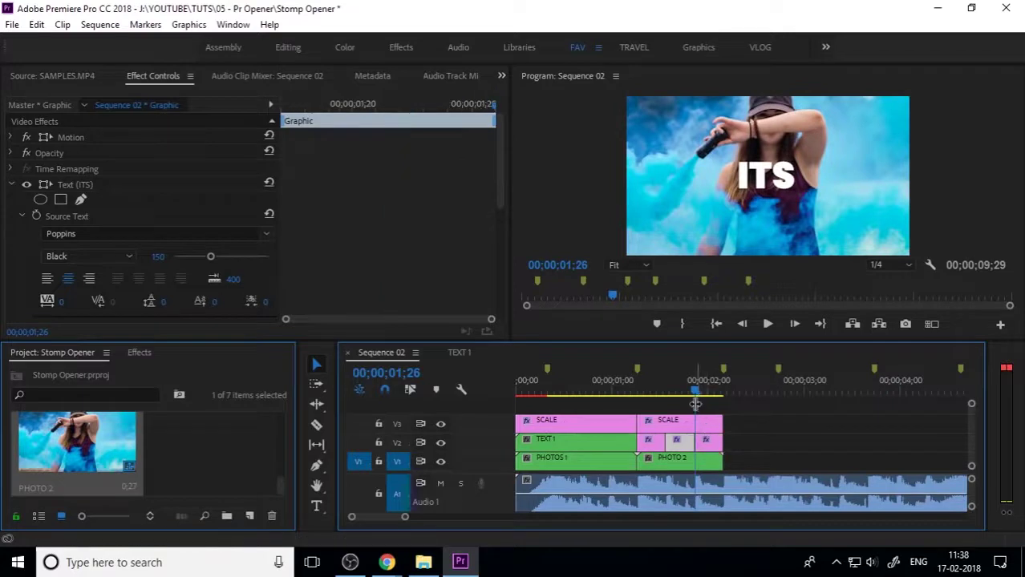
# - Replace the text of the first ITS title piece above PHOTO 2 with A
pyautogui.moveTo(696, 403); pyautogui.dragTo(648, 392)
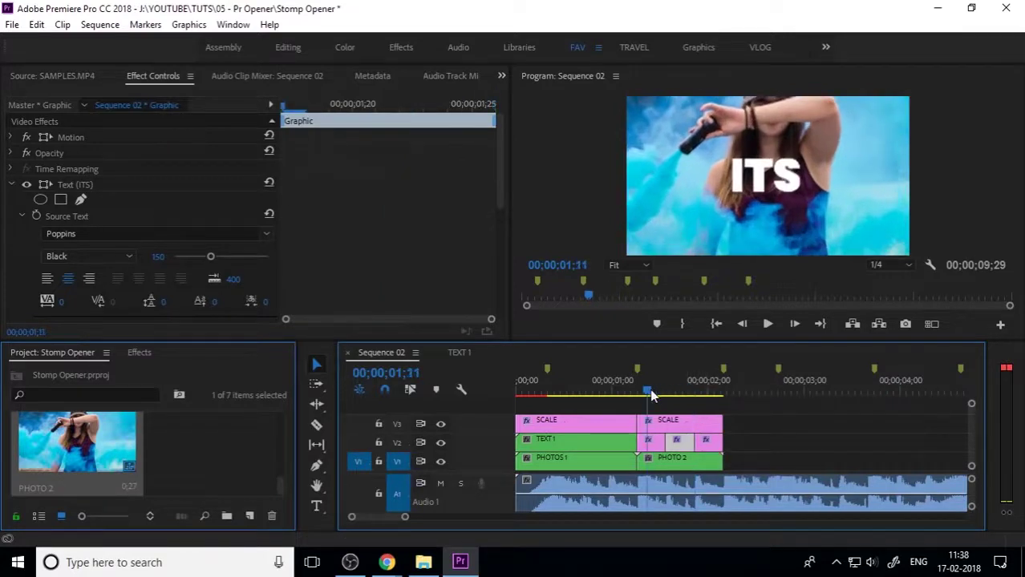
pyautogui.click(652, 445)
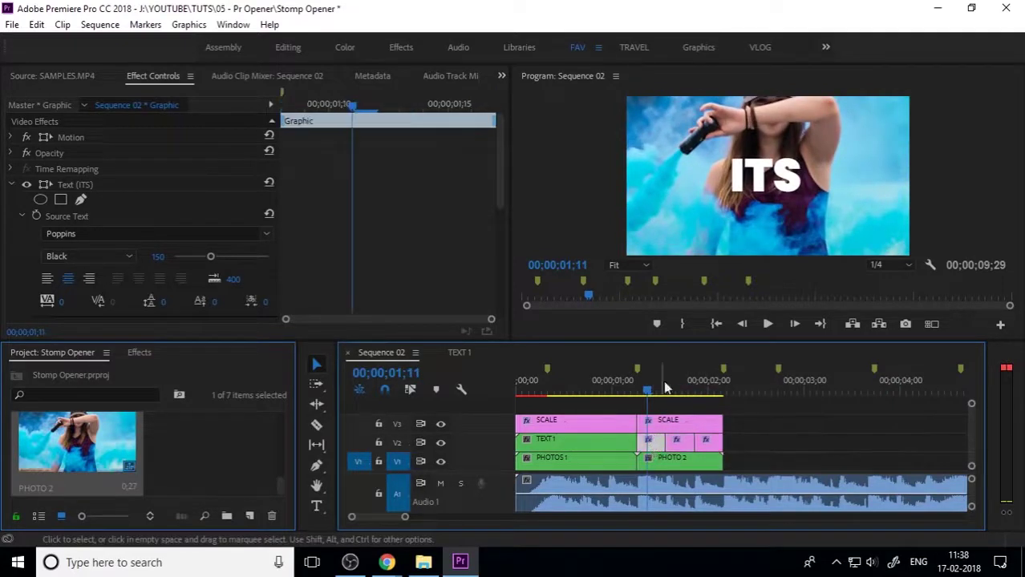
pyautogui.click(317, 505)
pyautogui.click(756, 173)
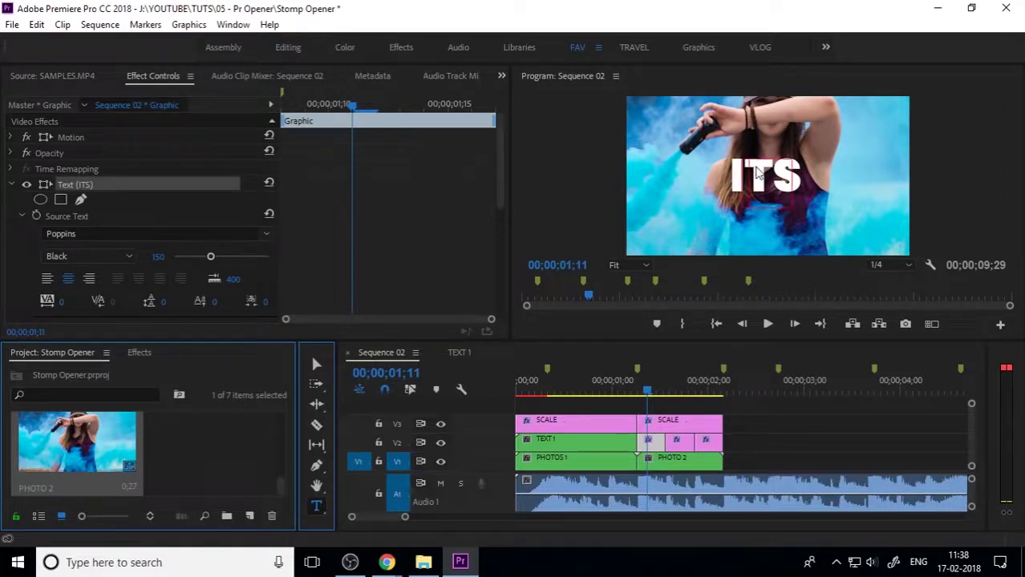
pyautogui.doubleClick(755, 173)
pyautogui.write('A')
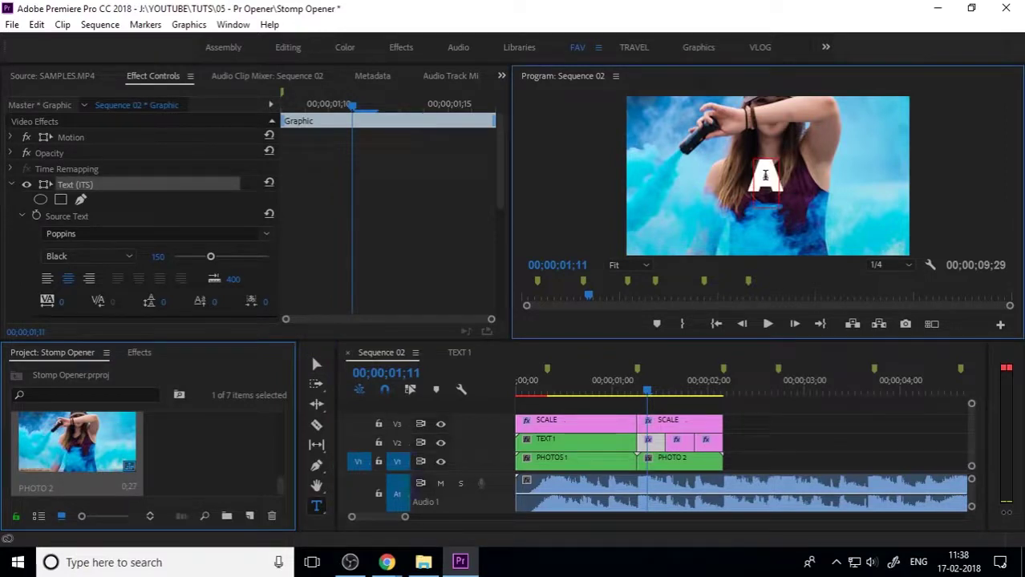
# - Enter MOTION as the text of the third title piece above PHOTO 2 and finish text editing
pyautogui.click(708, 392)
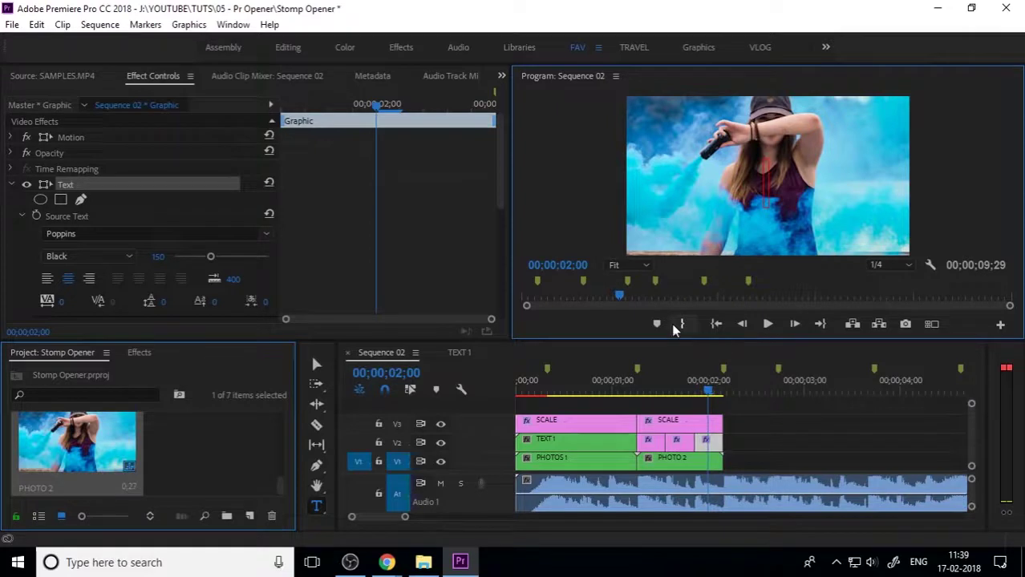
pyautogui.write('MOTION')
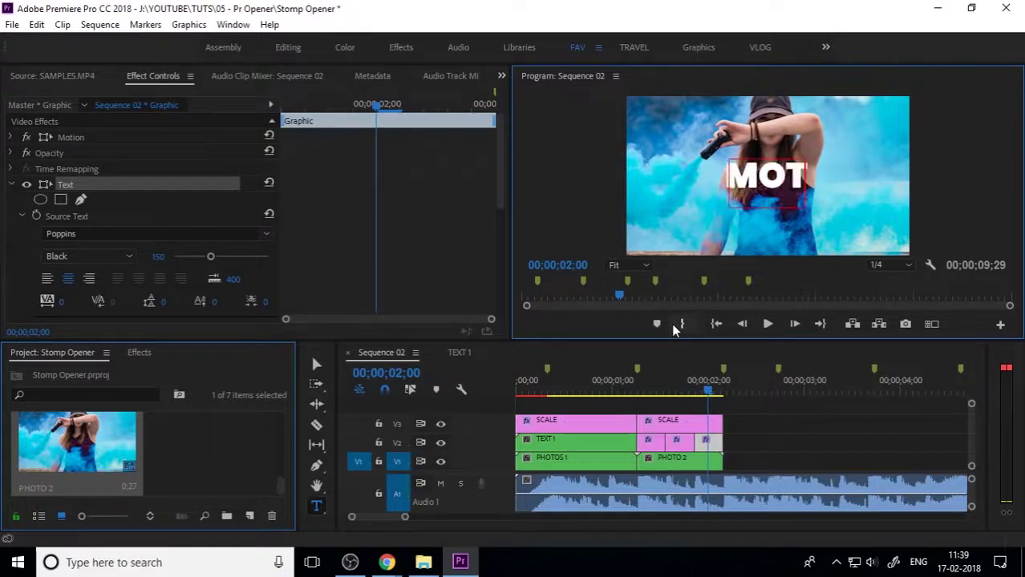
pyautogui.click(316, 364)
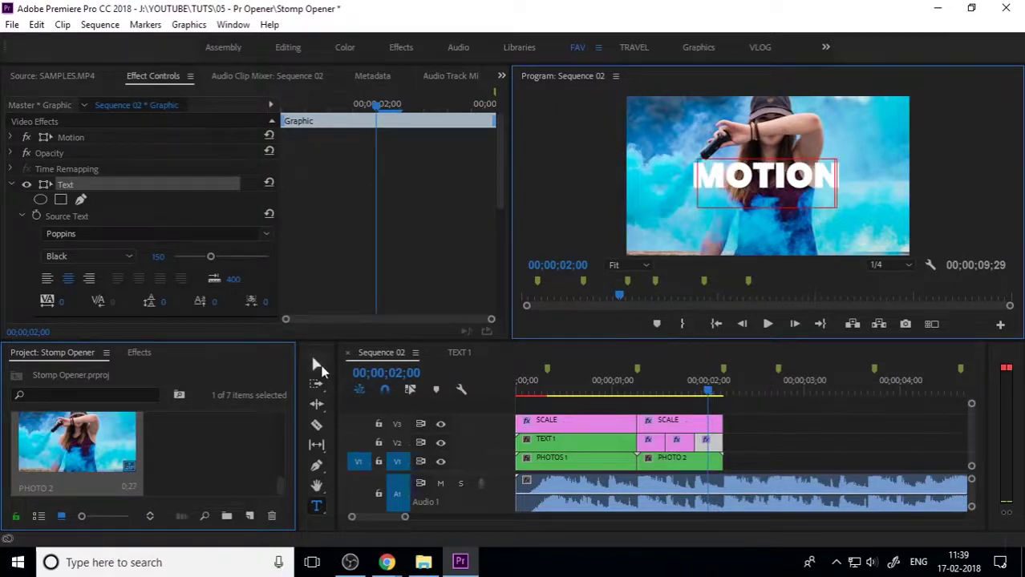
pyautogui.click(751, 439)
# - Play back the opener from the beginning to review the new title words against the beat
pyautogui.press('space')
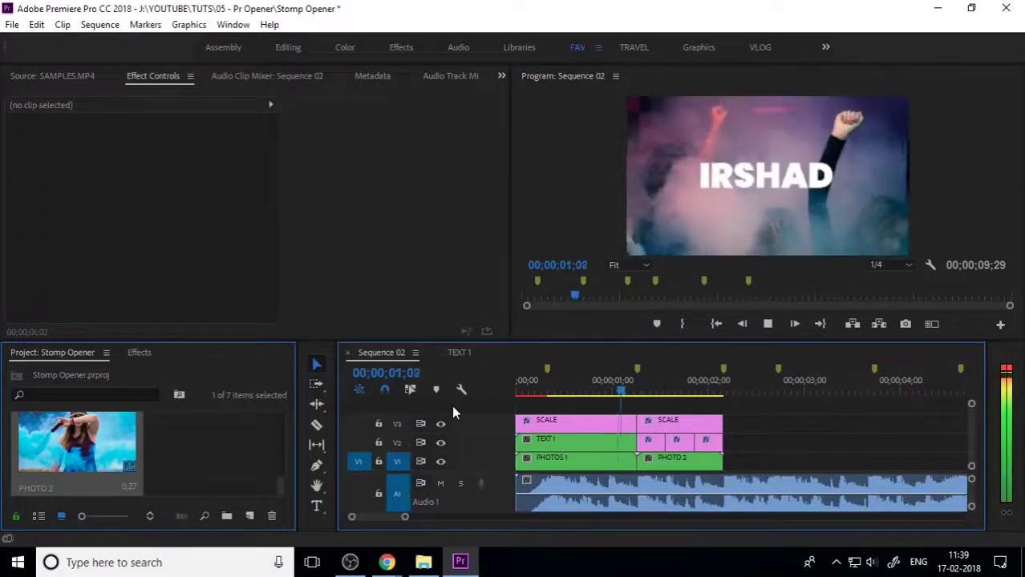
pyautogui.press('space')
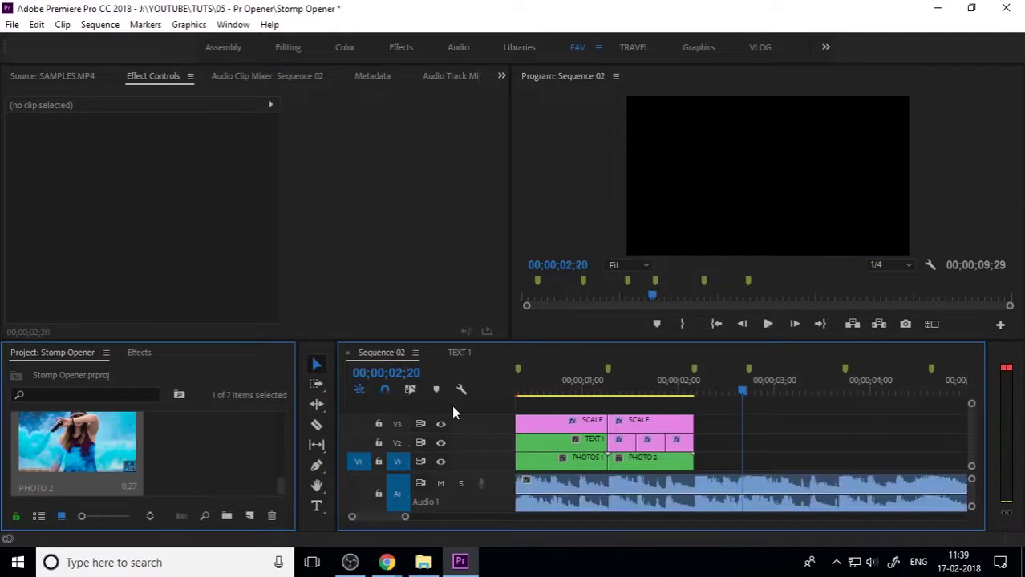
pyautogui.moveTo(608, 387); pyautogui.dragTo(525, 430)
pyautogui.press('space')
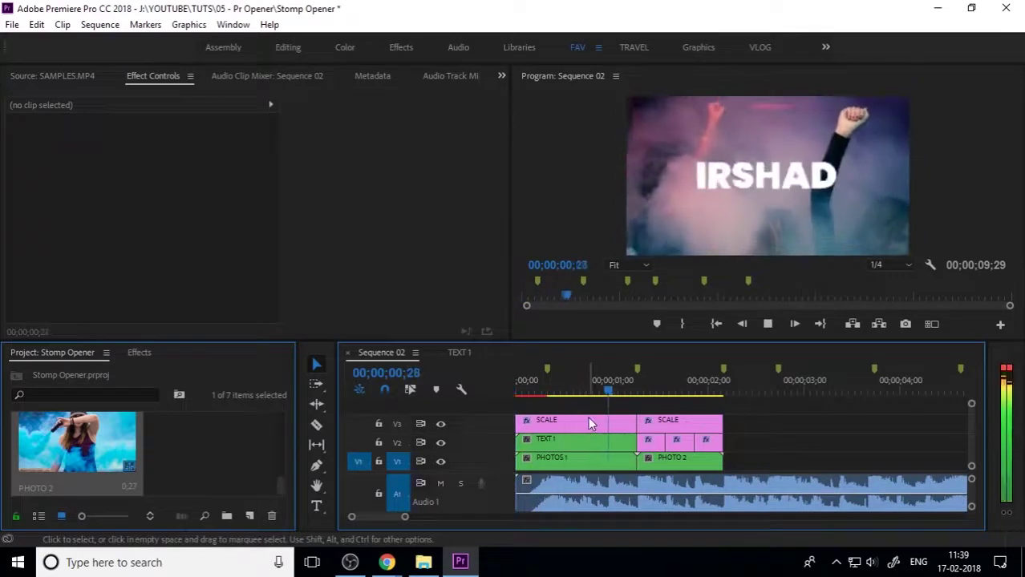
pyautogui.press('-')
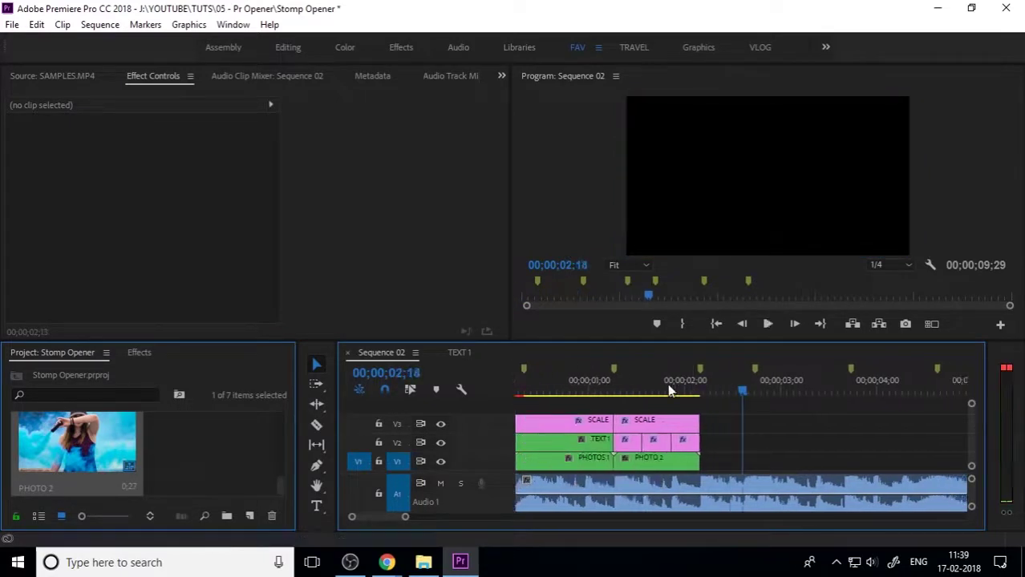
# - Scrub through the title pieces above PHOTO 2 and inspect the second SCALE layer's Transform animation
pyautogui.click(629, 394)
pyautogui.moveTo(629, 394); pyautogui.dragTo(651, 425)
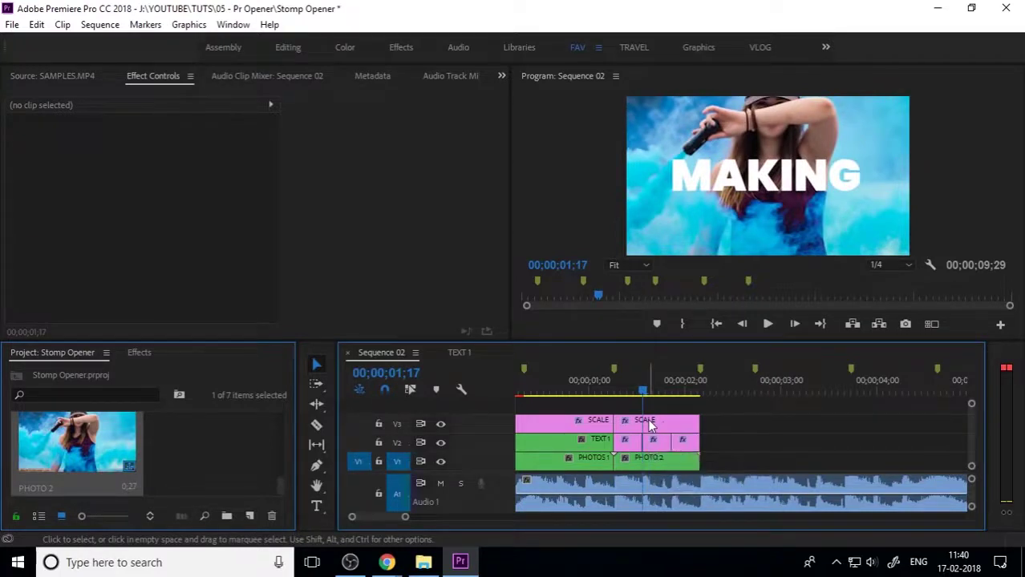
pyautogui.click(650, 426)
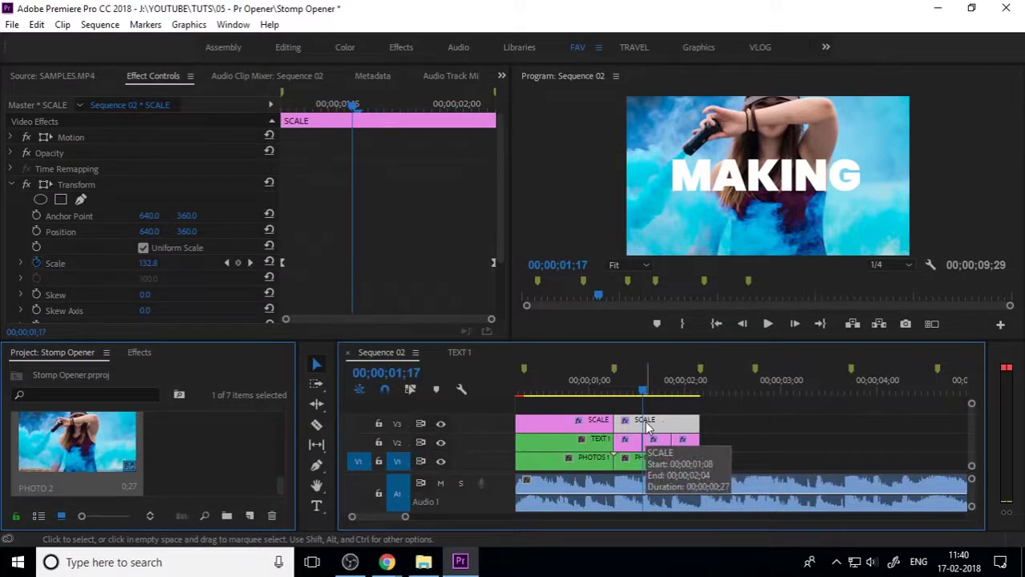
pyautogui.moveTo(646, 391); pyautogui.dragTo(699, 417)
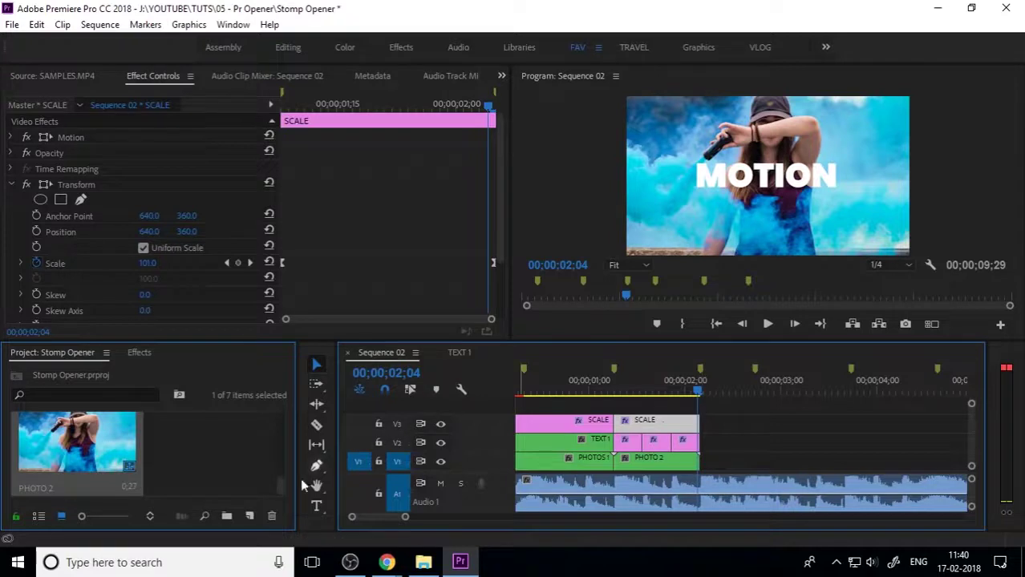
# - Play back and scrub the section above PHOTO 2 to review its changing title words
pyautogui.click(250, 515)
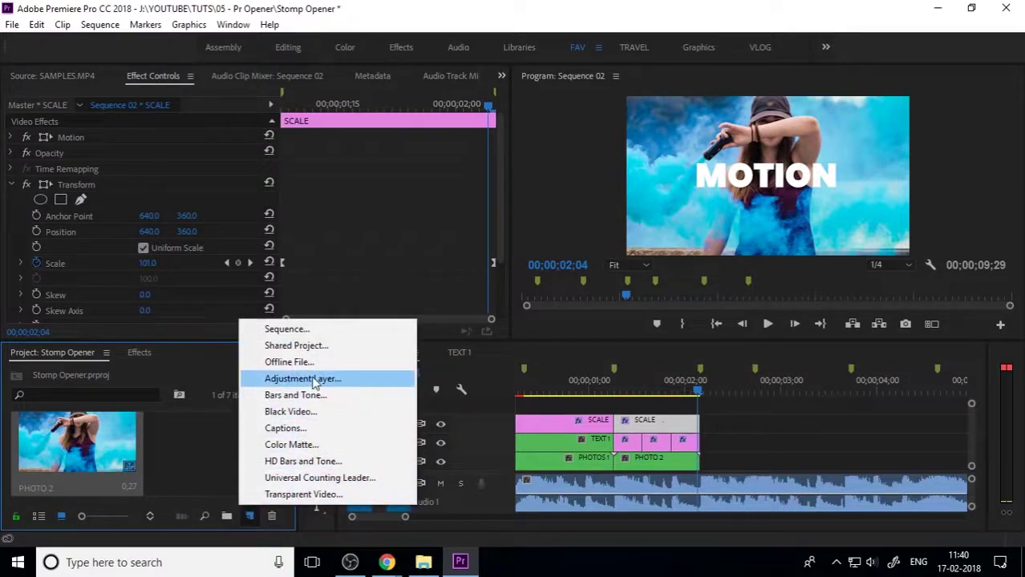
pyautogui.press('Escape')
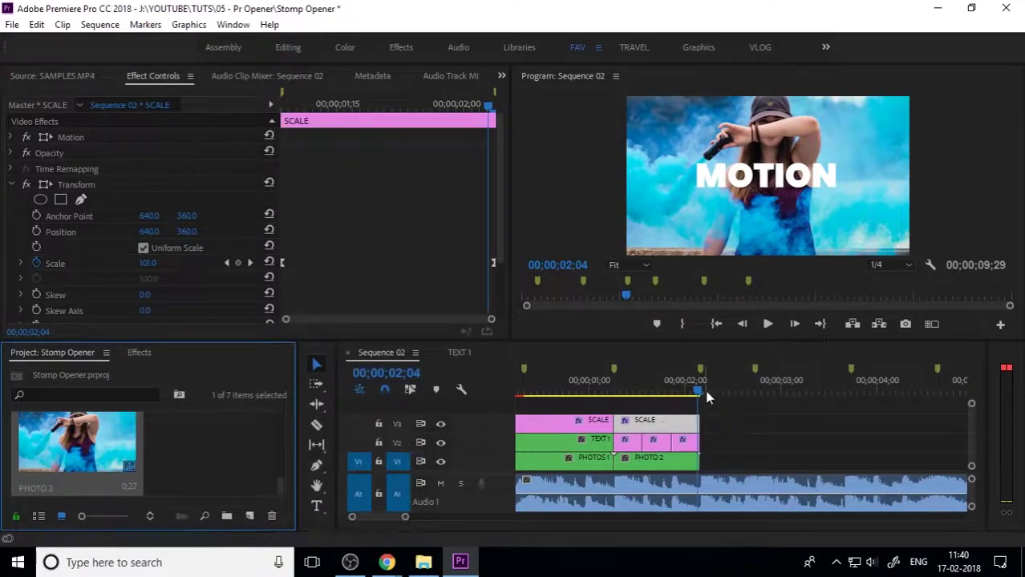
pyautogui.moveTo(700, 392); pyautogui.dragTo(630, 404)
pyautogui.press('space')
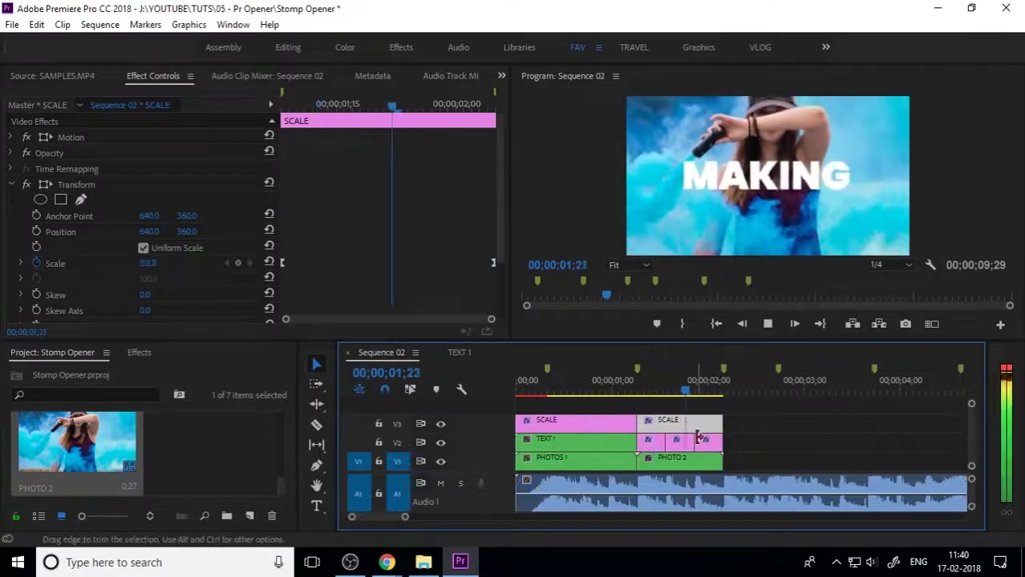
pyautogui.moveTo(737, 390); pyautogui.dragTo(697, 397)
pyautogui.click(686, 391)
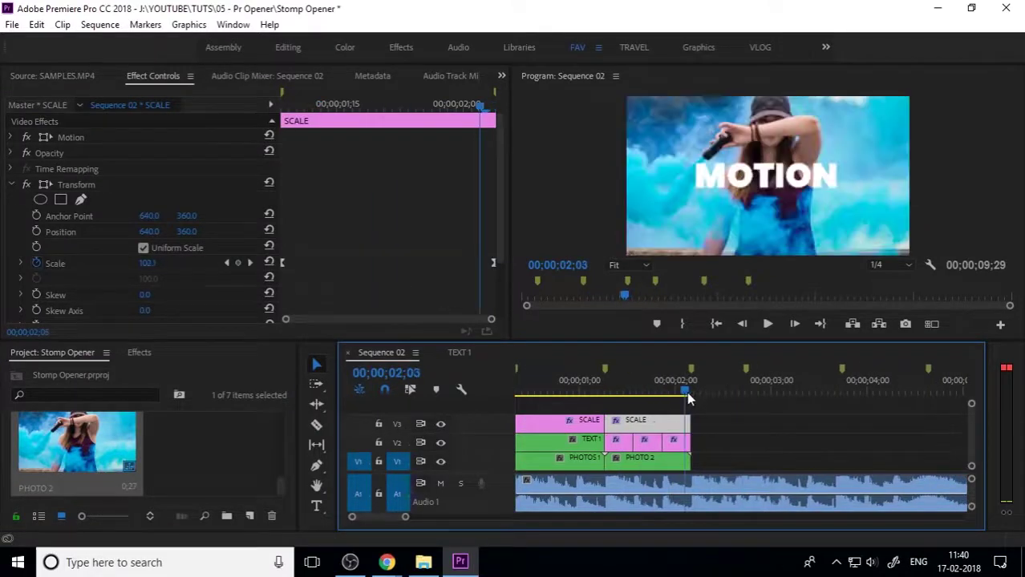
# - Nest the three title pieces above PHOTO 2 into a sequence named TEXT 2
pyautogui.moveTo(705, 446); pyautogui.dragTo(615, 439)
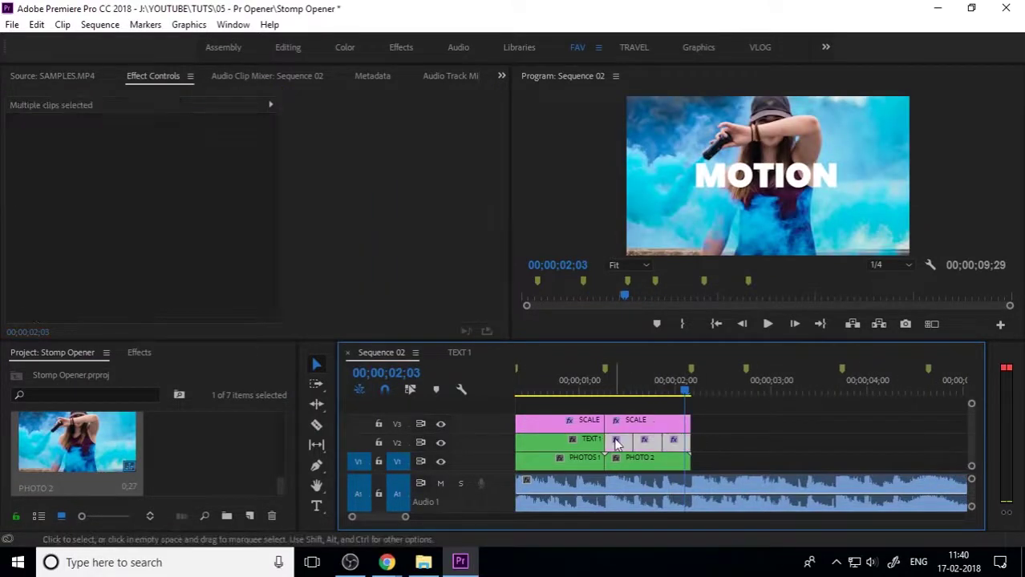
pyautogui.rightClick(614, 439)
pyautogui.click(677, 363)
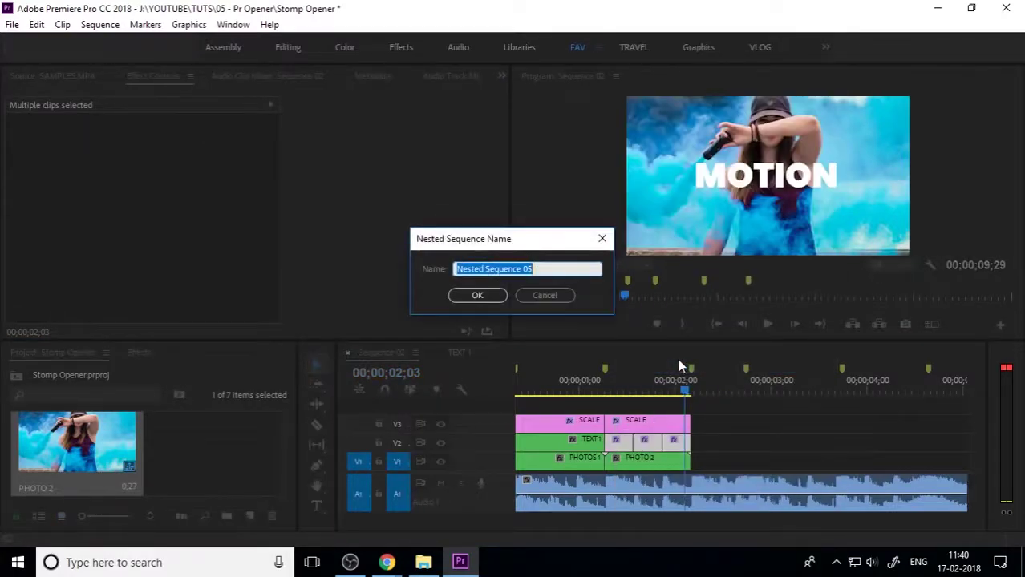
pyautogui.write('TEXT ')
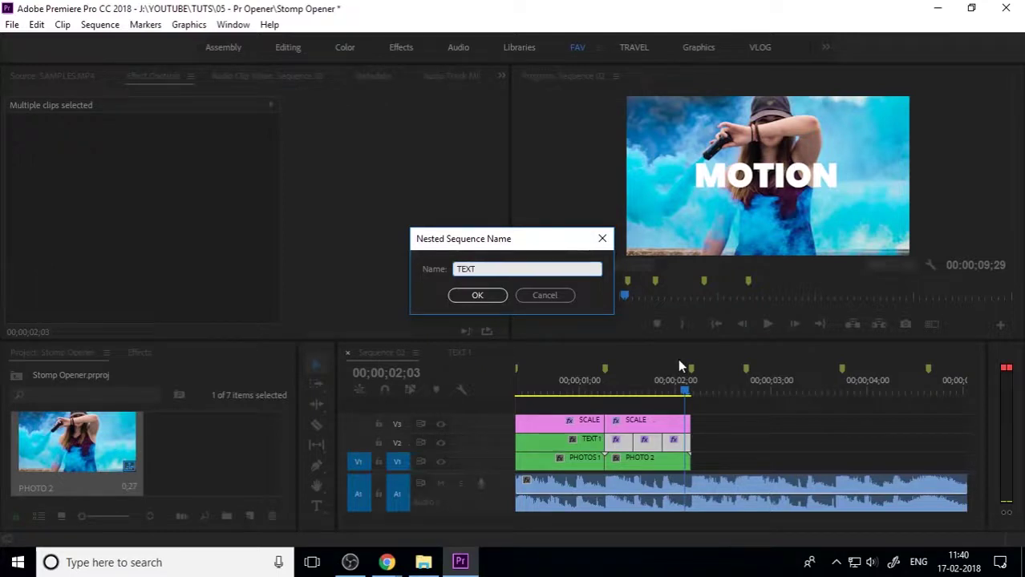
pyautogui.write('2')
pyautogui.press('Return')
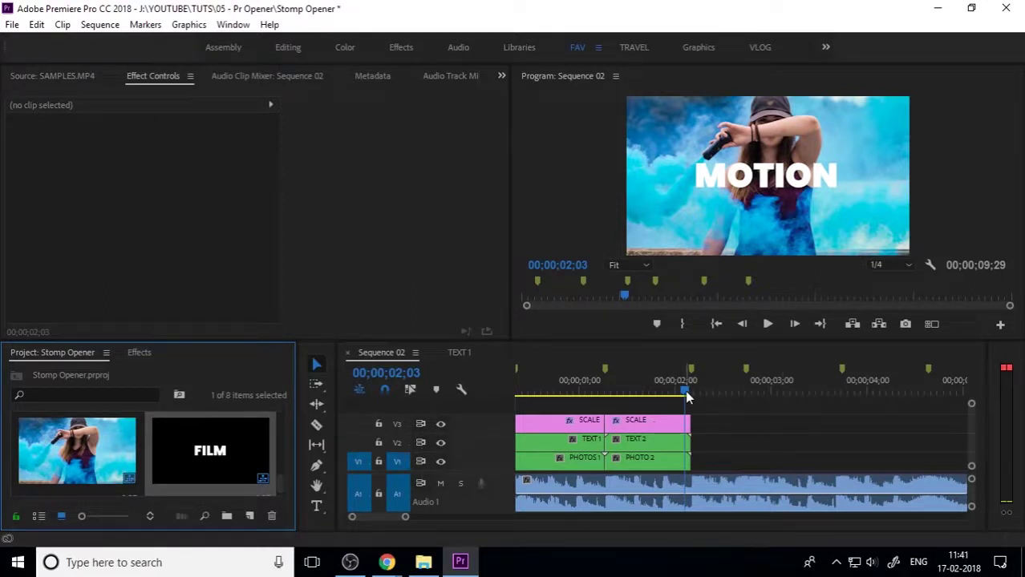
# - Place 6.jpg from the PHOTOS bin on V1 directly after PHOTO 2 and close the bin
pyautogui.moveTo(690, 395)
pyautogui.mouseDown()
pyautogui.moveTo(627, 397)
pyautogui.moveTo(688, 395)
pyautogui.mouseUp()
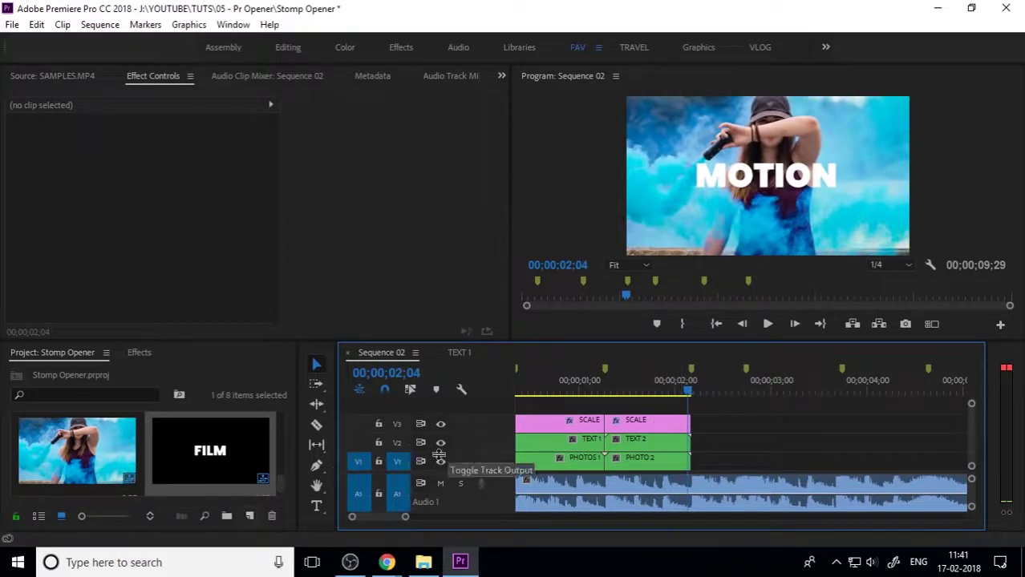
pyautogui.scroll(-2, 81, 469)
pyautogui.doubleClick(76, 440)
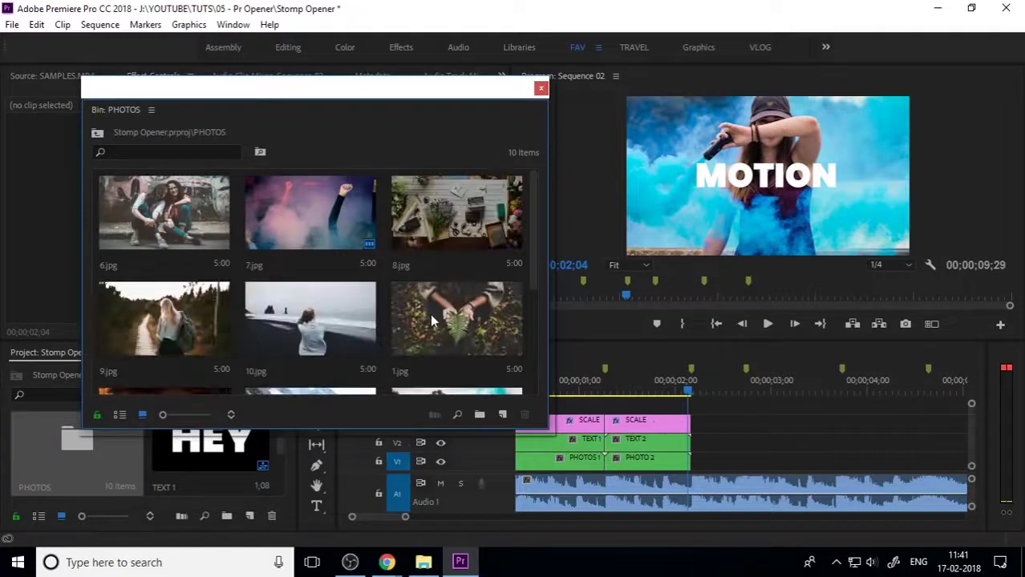
pyautogui.scroll(-1, 430, 318)
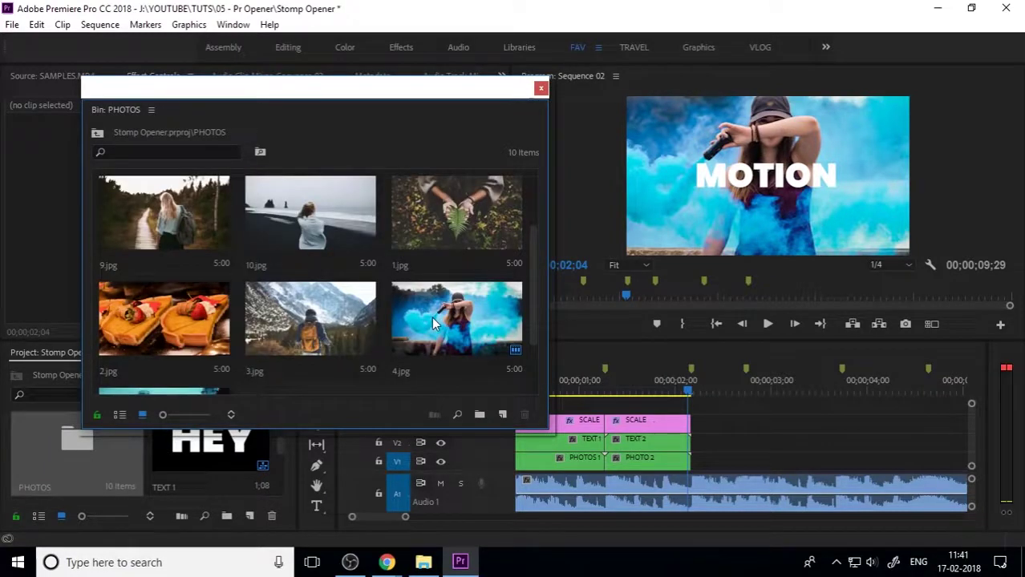
pyautogui.scroll(-1, 445, 321)
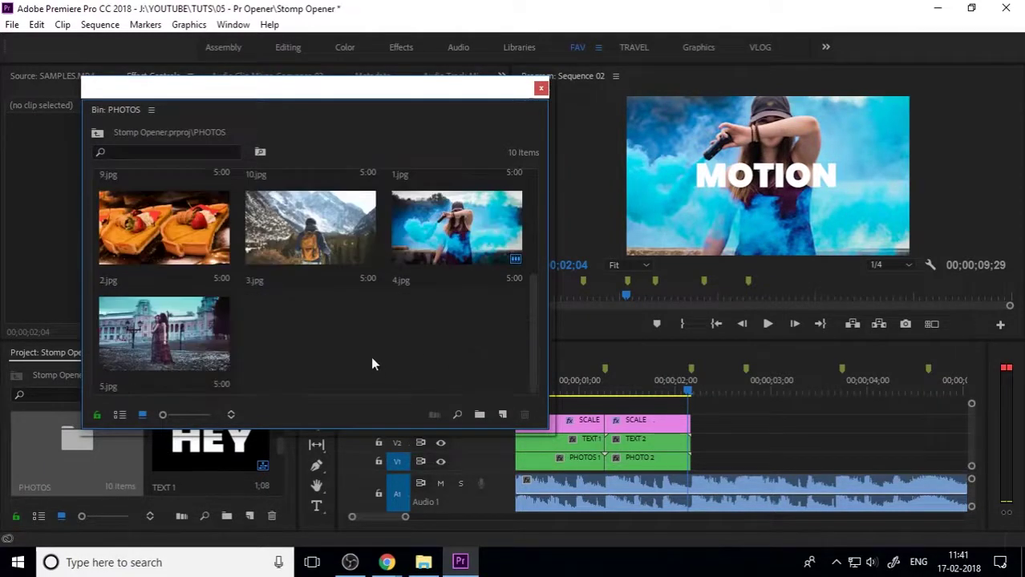
pyautogui.scroll(2, 372, 364)
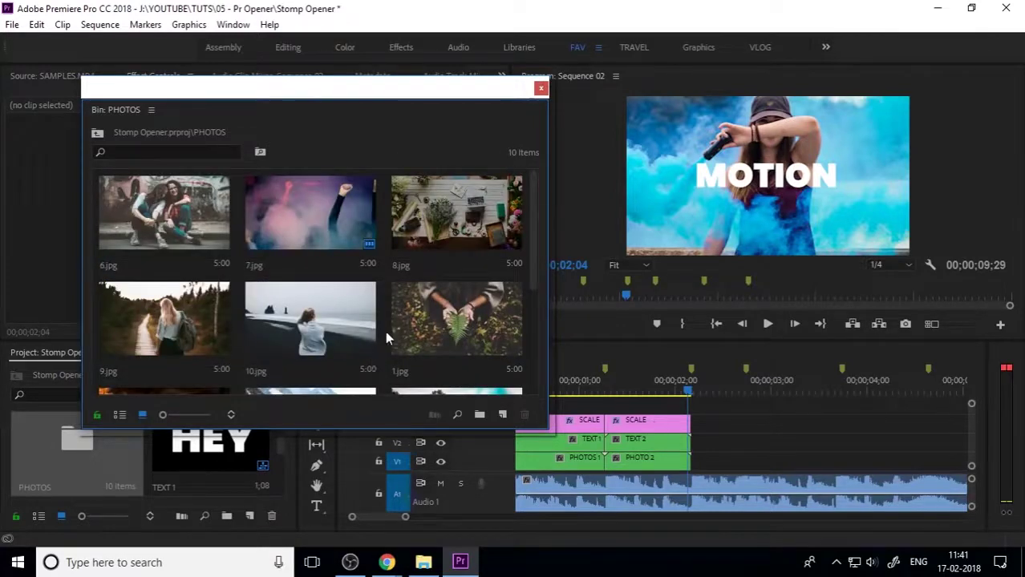
pyautogui.click(168, 234)
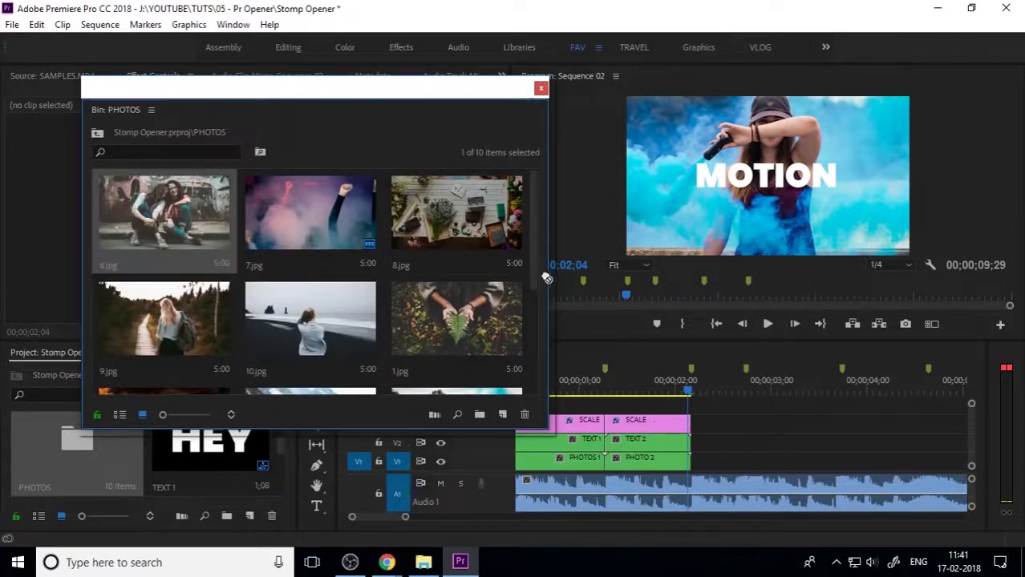
pyautogui.moveTo(737, 395); pyautogui.dragTo(704, 471)
pyautogui.click(541, 89)
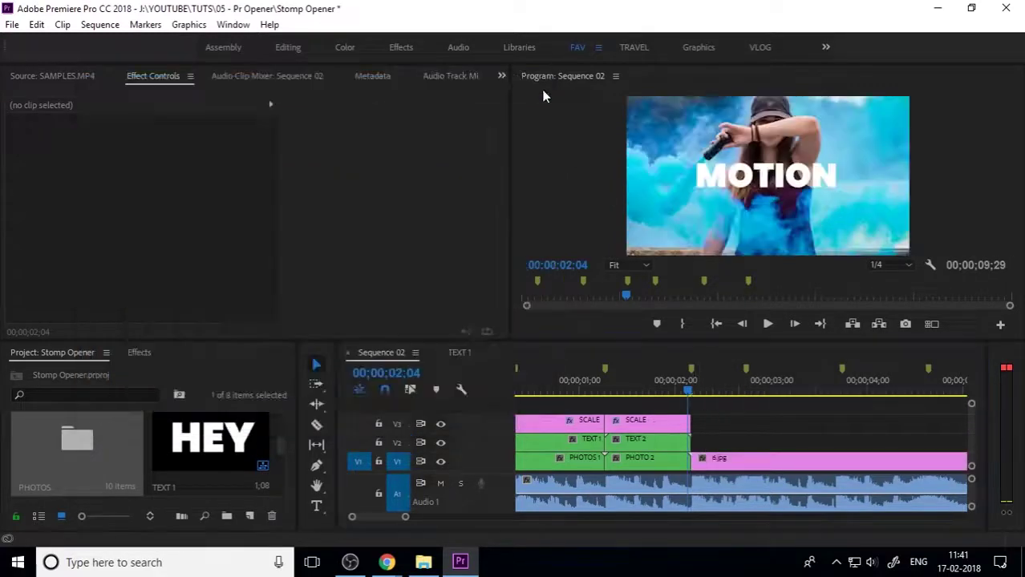
# - Trim the end of the 6.jpg clip back to the next beat marker
pyautogui.click(732, 378)
pyautogui.press('-')
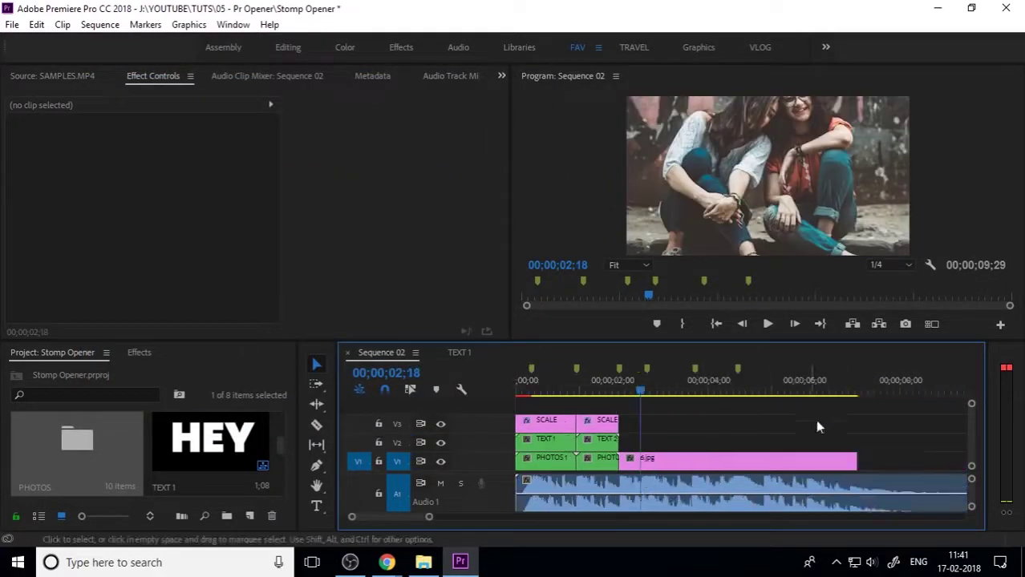
pyautogui.moveTo(854, 462); pyautogui.dragTo(648, 462)
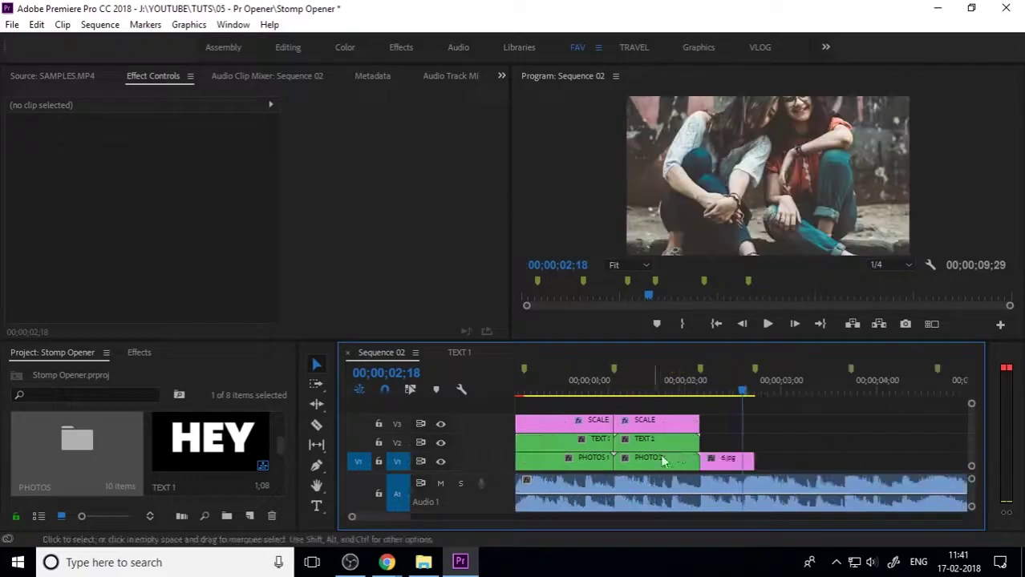
# - Scale 4.jpg to frame size inside the PHOTO 2 nest and return to Sequence 02
pyautogui.press('=')
pyautogui.moveTo(707, 388)
pyautogui.mouseDown()
pyautogui.moveTo(644, 390)
pyautogui.moveTo(691, 390)
pyautogui.mouseUp()
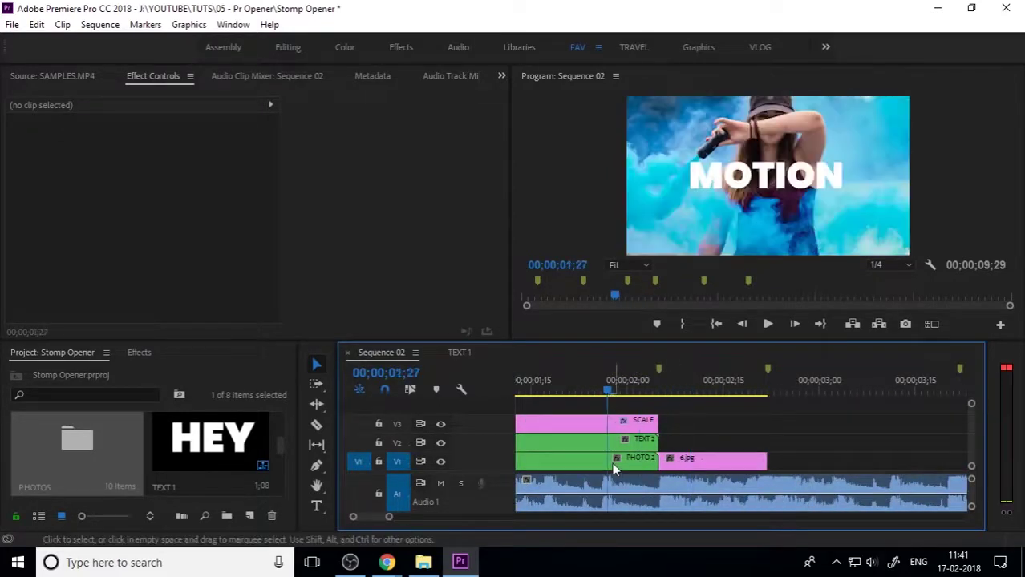
pyautogui.doubleClick(612, 463)
pyautogui.click(546, 445)
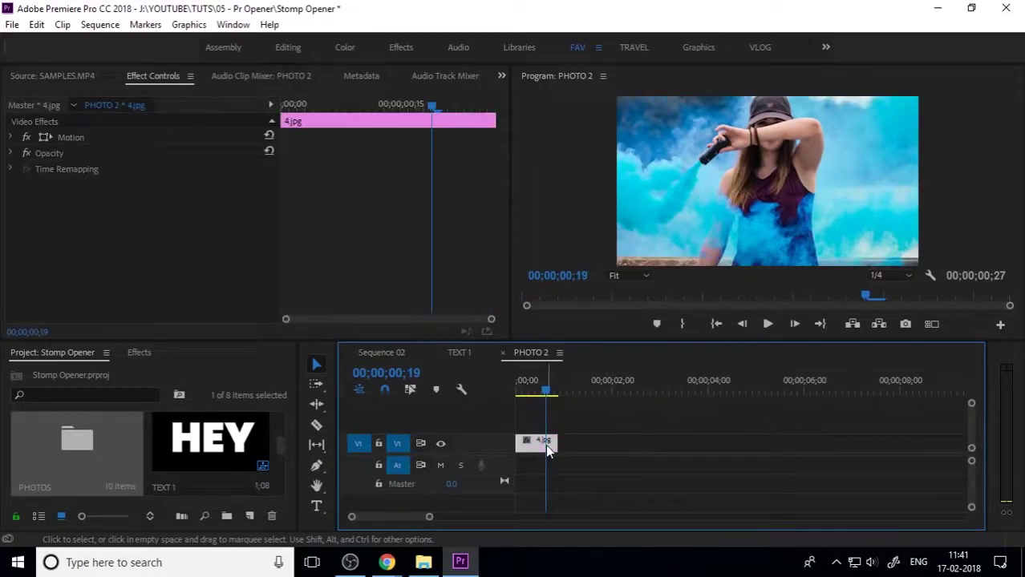
pyautogui.rightClick(546, 445)
pyautogui.click(604, 546)
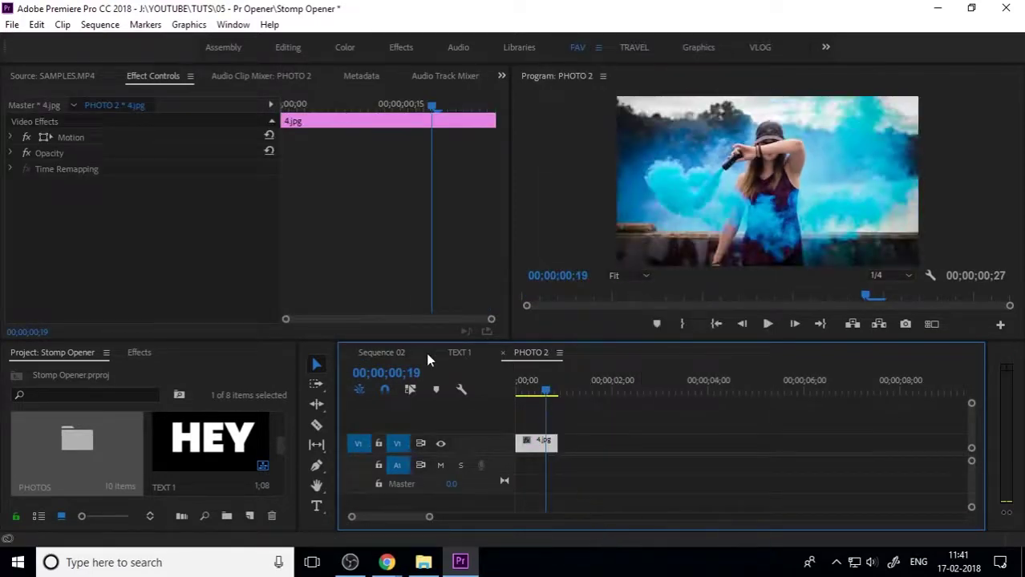
pyautogui.click(504, 353)
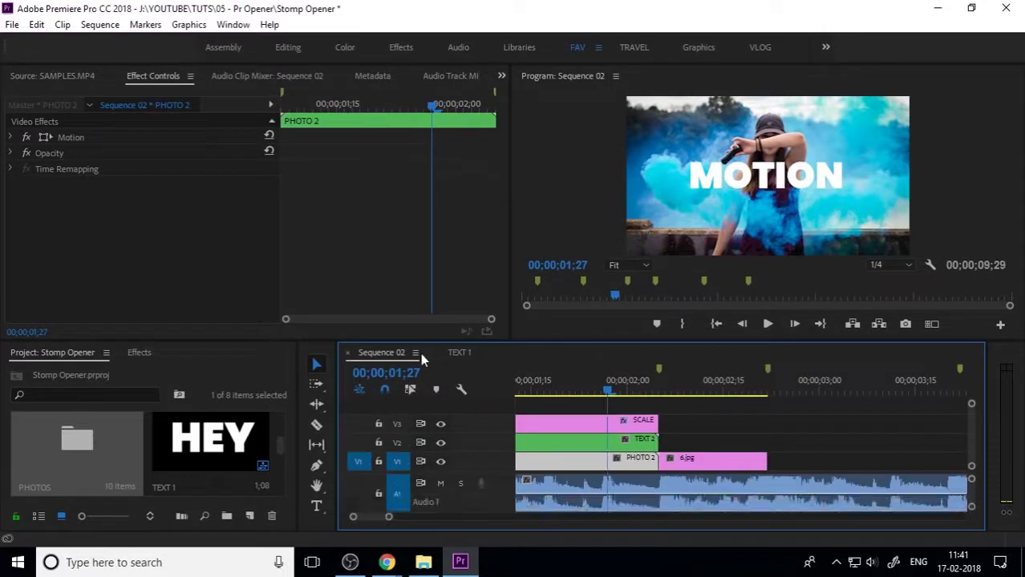
# - Scrub from the end of PHOTOS 1 to 6.jpg and scale 6.jpg to frame size
pyautogui.press('-')
pyautogui.click(604, 393)
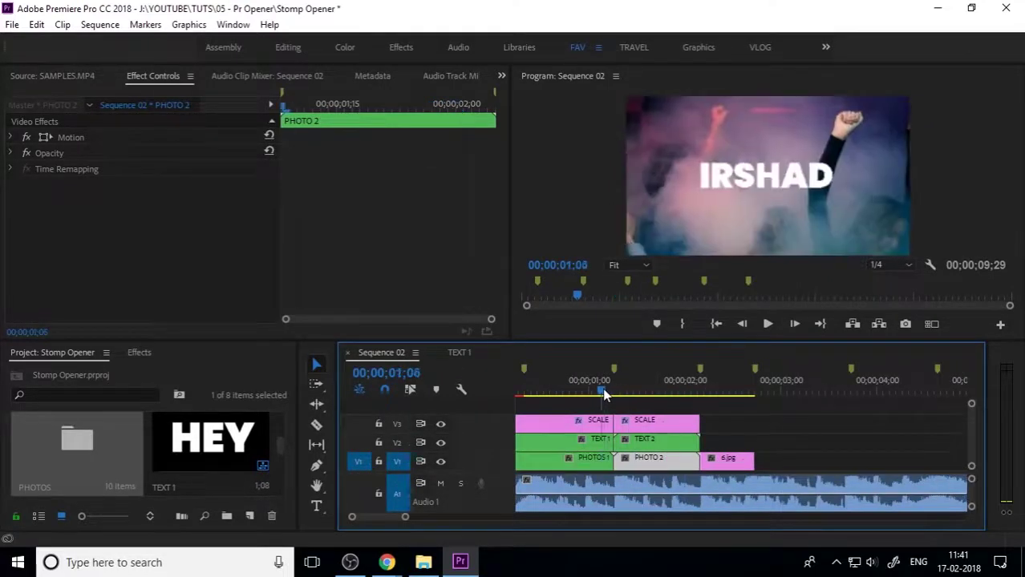
pyautogui.moveTo(604, 393); pyautogui.dragTo(706, 415)
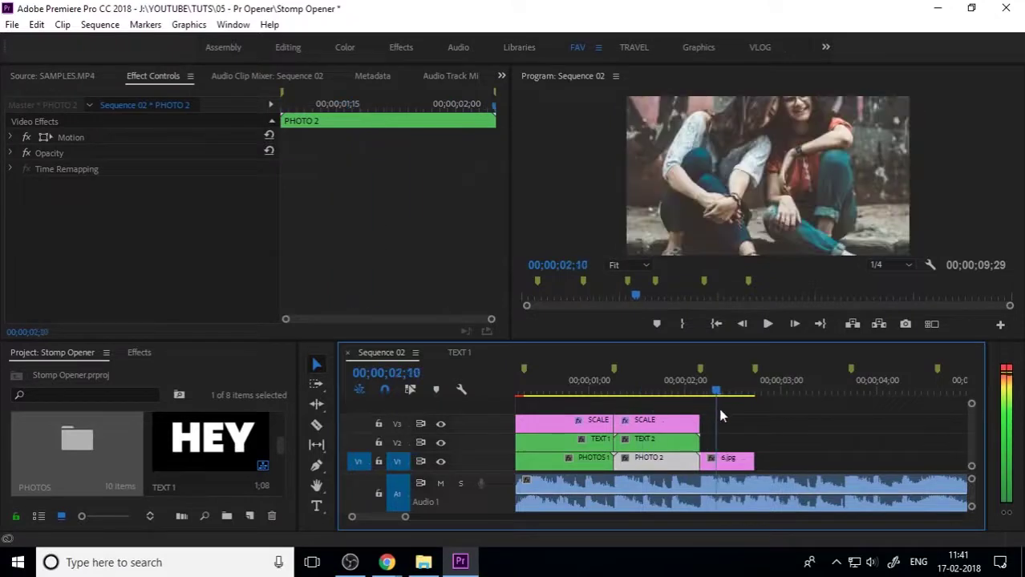
pyautogui.click(725, 461)
pyautogui.rightClick(725, 460)
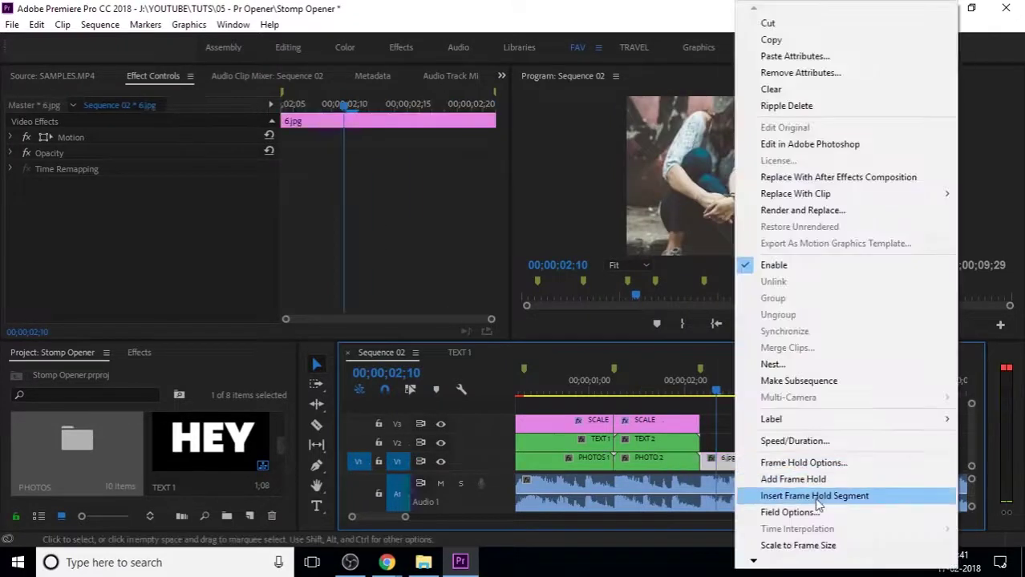
pyautogui.click(810, 546)
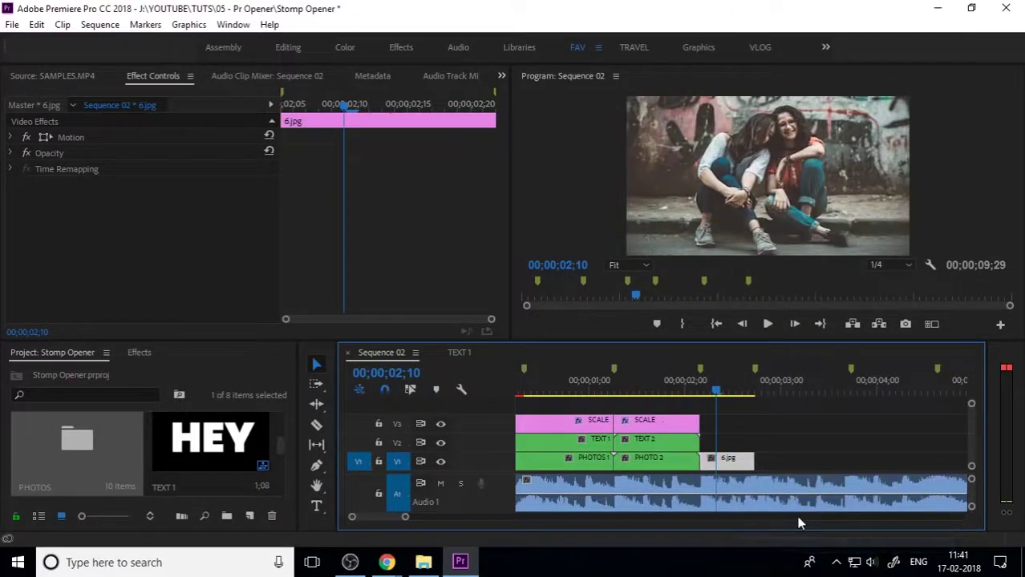
# - Nest the 6.jpg clip into a sequence named PHOTOS 3
pyautogui.rightClick(726, 461)
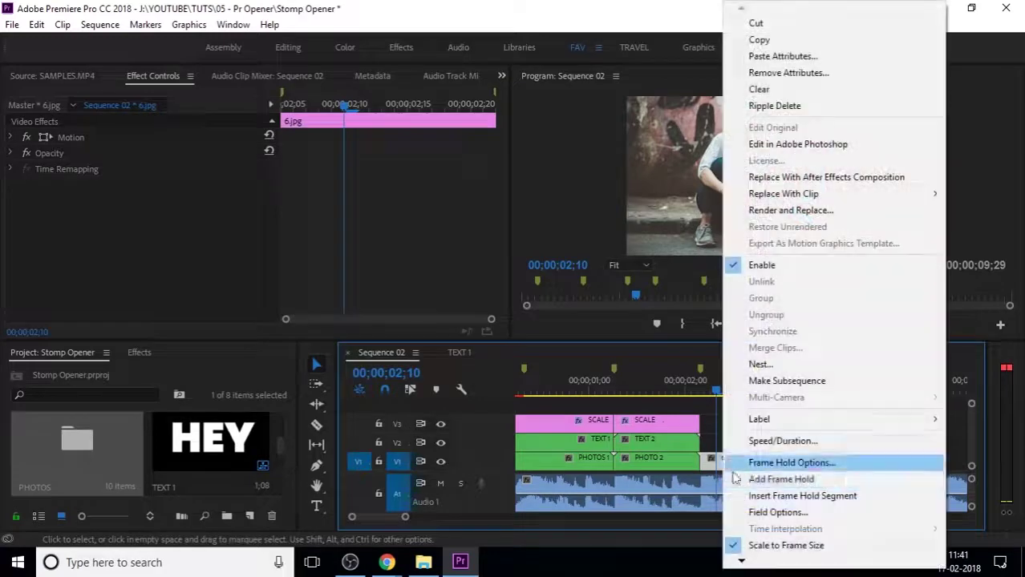
pyautogui.click(758, 364)
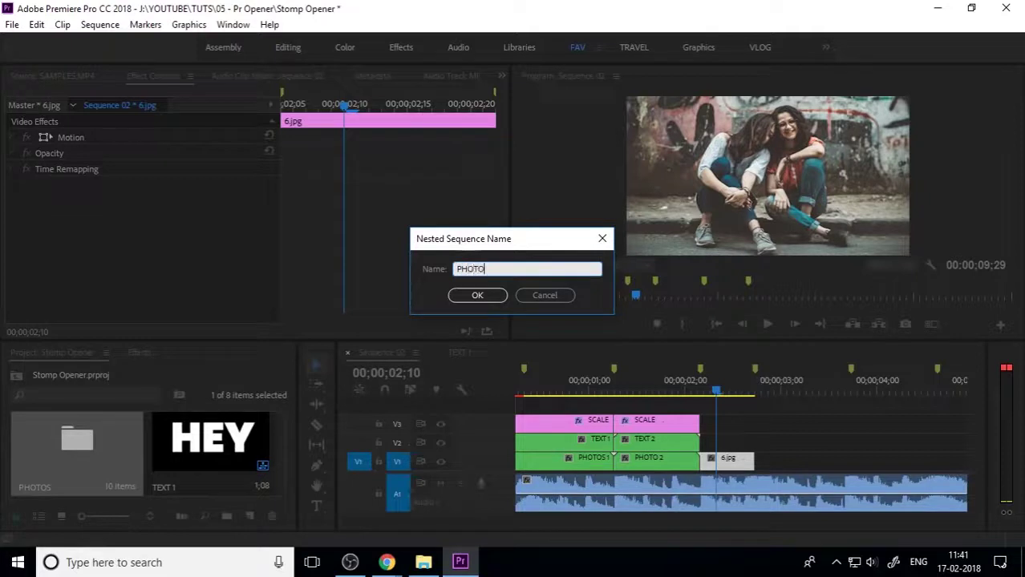
pyautogui.write('PHOTOS 3')
pyautogui.press('Return')
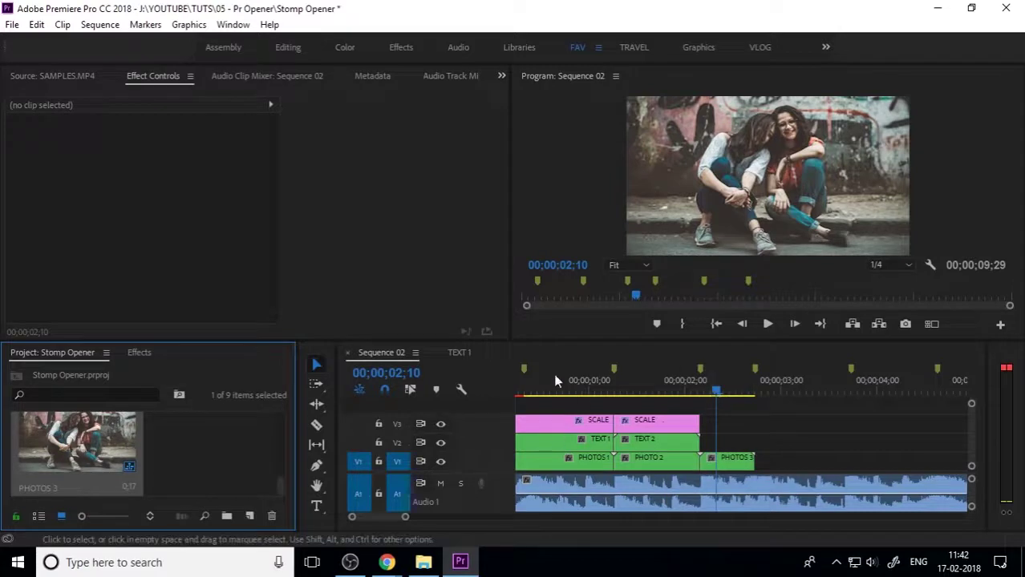
# - Copy the ITS title from TEXT 1 into Sequence 02 and place it on V2 above PHOTOS 3
pyautogui.click(460, 352)
pyautogui.click(608, 436)
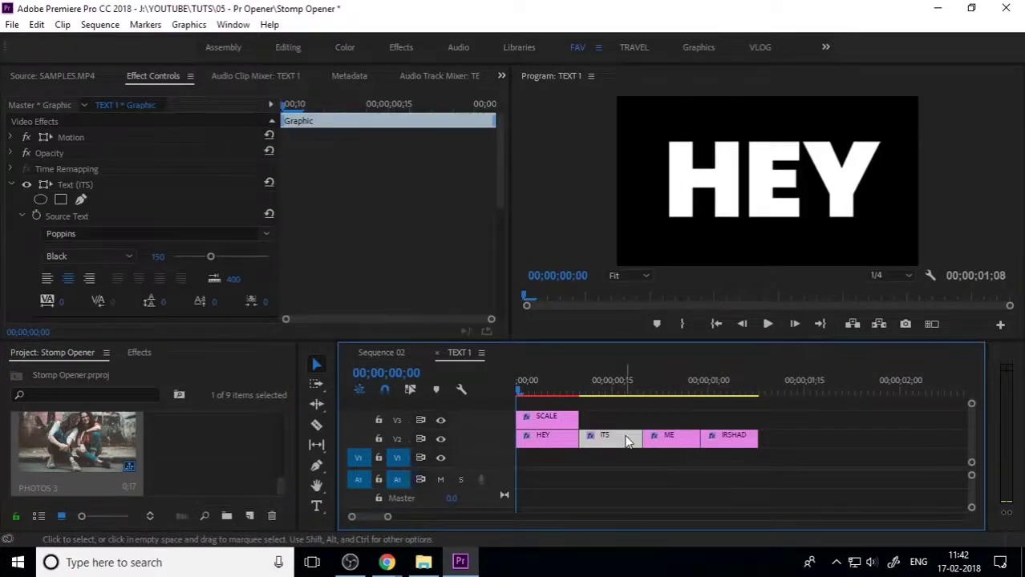
pyautogui.click(380, 352)
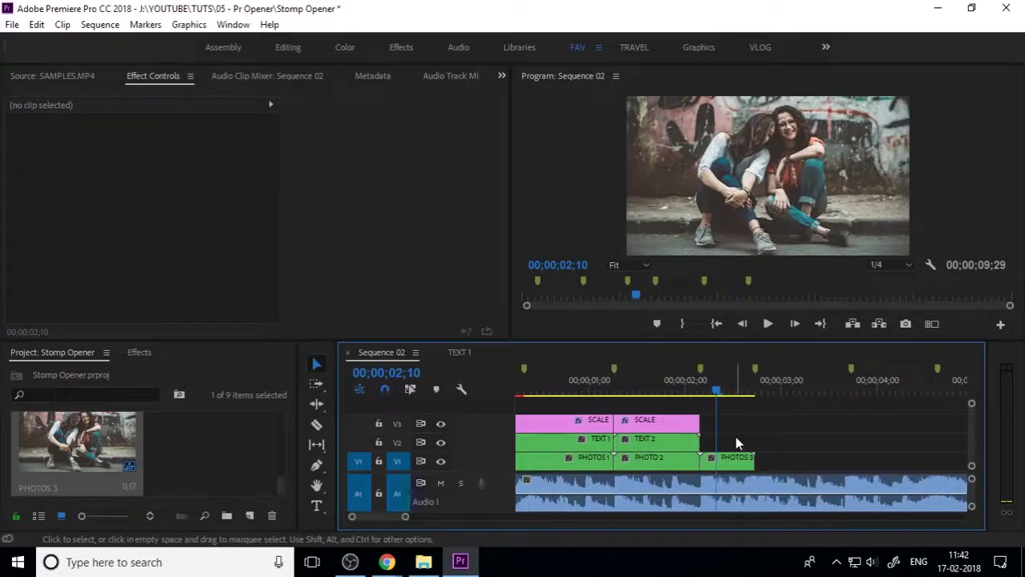
pyautogui.hotkey('ctrl', 'v')
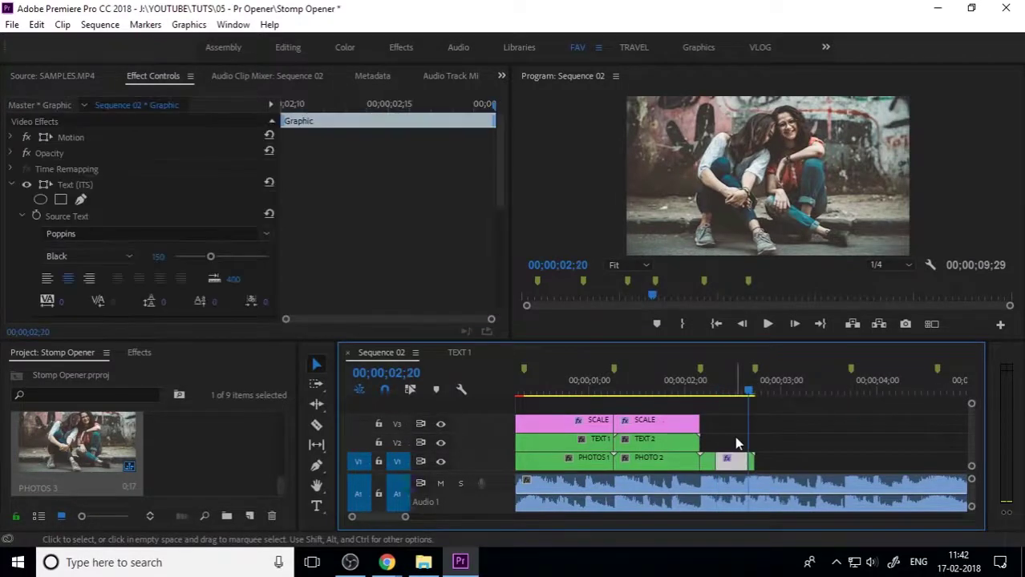
pyautogui.hotkey('ctrl', 'z')
pyautogui.click(782, 387)
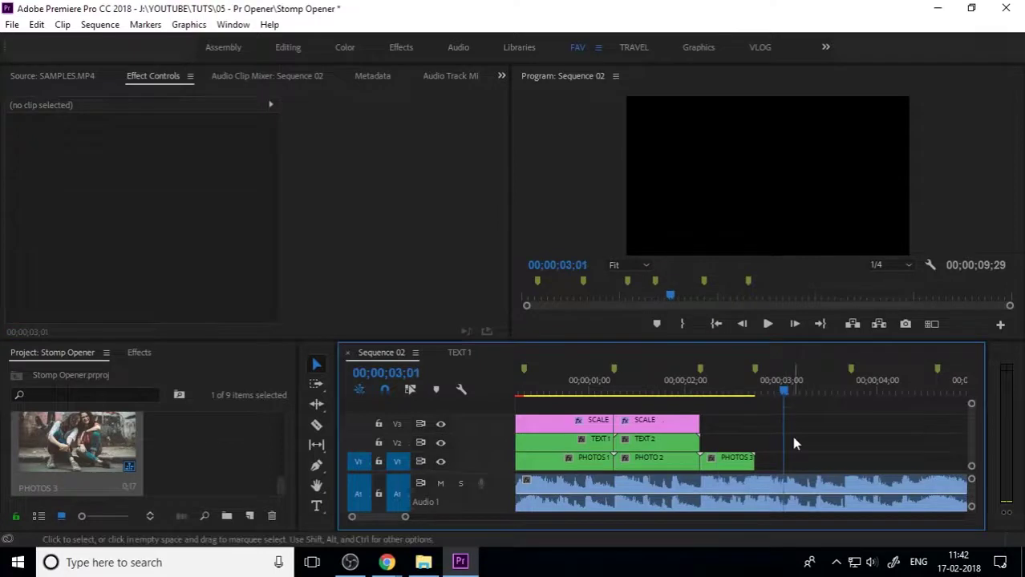
pyautogui.hotkey('ctrl', 'v')
pyautogui.moveTo(794, 462); pyautogui.dragTo(754, 441)
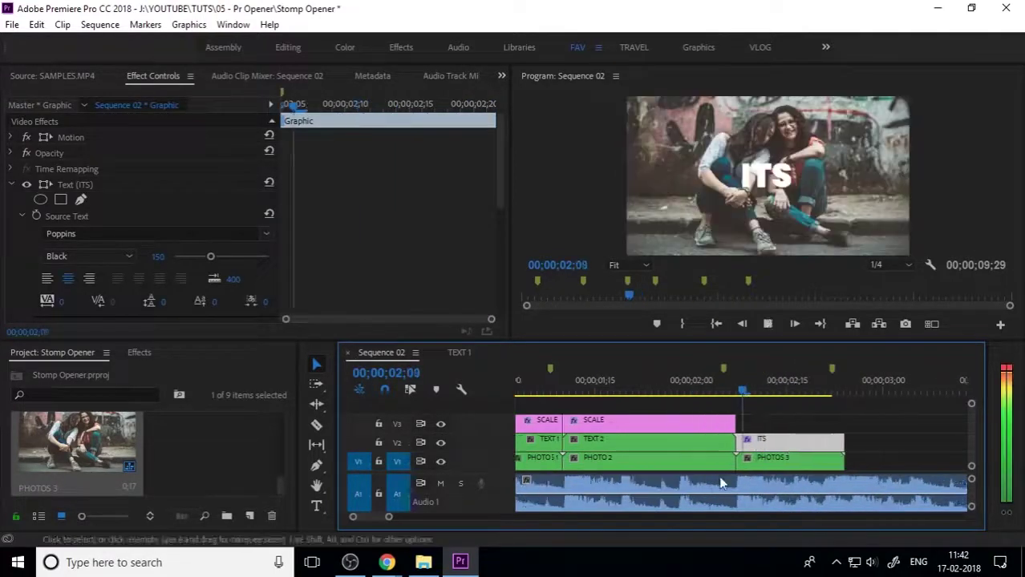
# - Play back the section into PHOTOS 3 to check the ITS title against the beat
pyautogui.press('=')
pyautogui.moveTo(712, 397); pyautogui.dragTo(675, 393)
pyautogui.press('space')
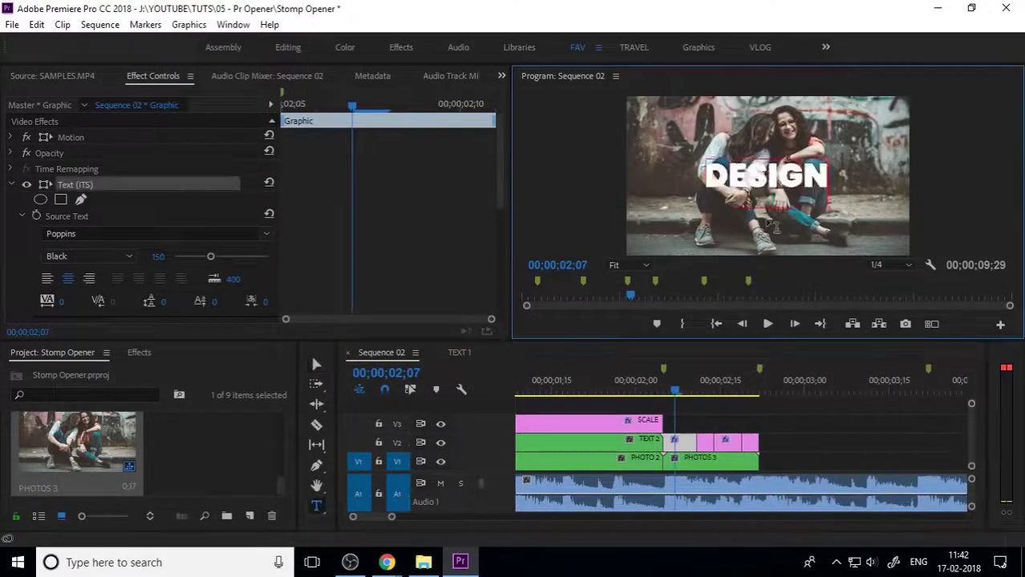
# - Retype the words of the split ITS title pieces above PHOTOS 3, starting with DESIGN, and nest the pieces as TEXT 3
pyautogui.press('t')
pyautogui.doubleClick(770, 172)
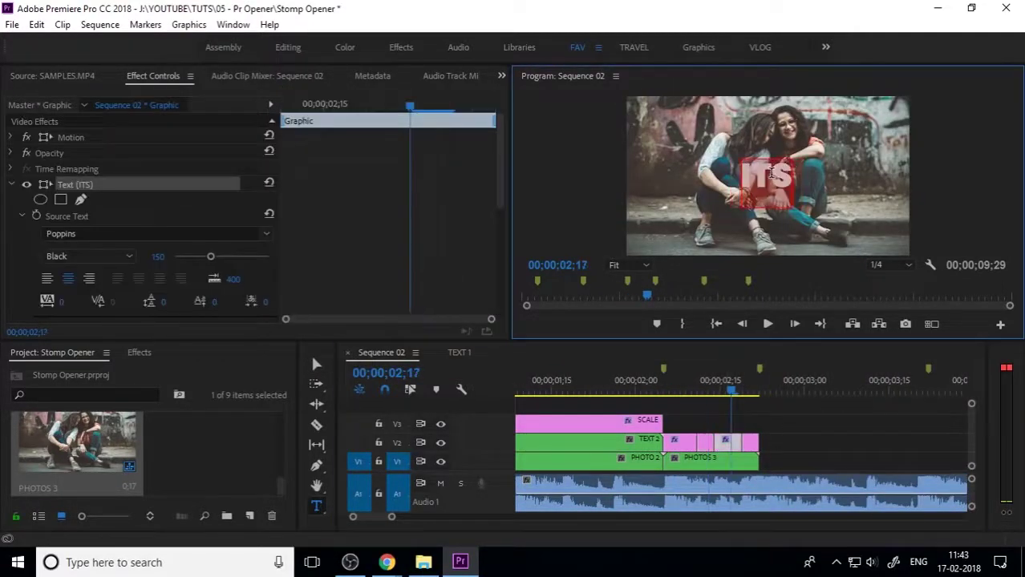
pyautogui.press('v')
pyautogui.moveTo(730, 392); pyautogui.dragTo(670, 401)
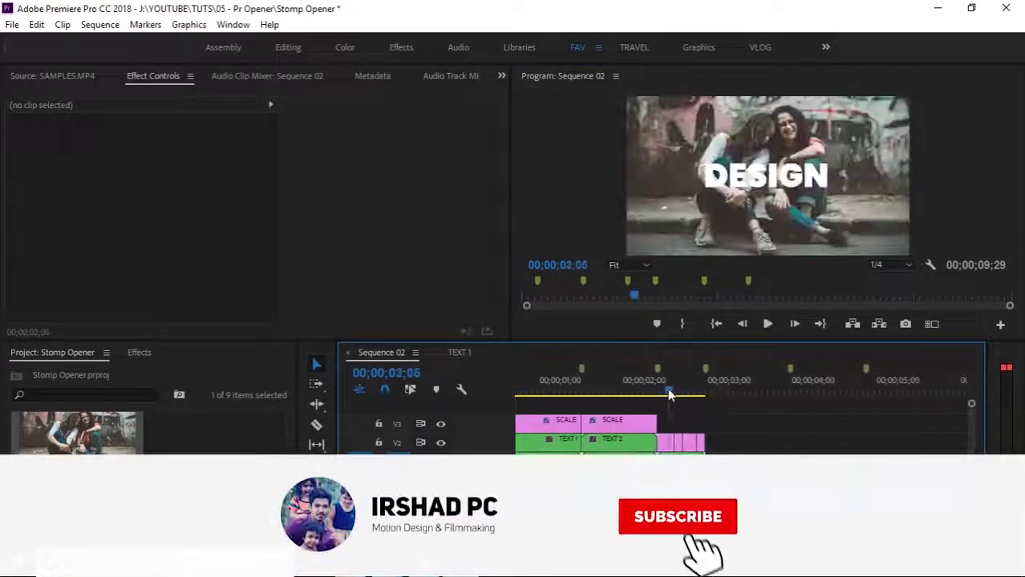
pyautogui.write('TEXT 3')
pyautogui.press('Return')
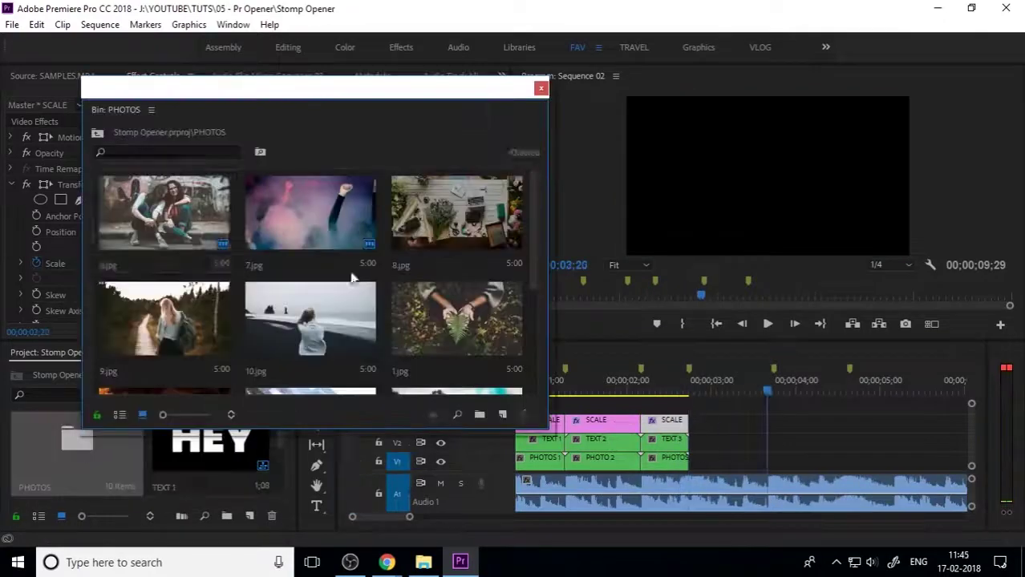
# - Add 1.jpg from the PHOTOS bin to V1 after PHOTOS 3 and nest it as PHOTOS 4
pyautogui.moveTo(457, 318); pyautogui.dragTo(726, 463)
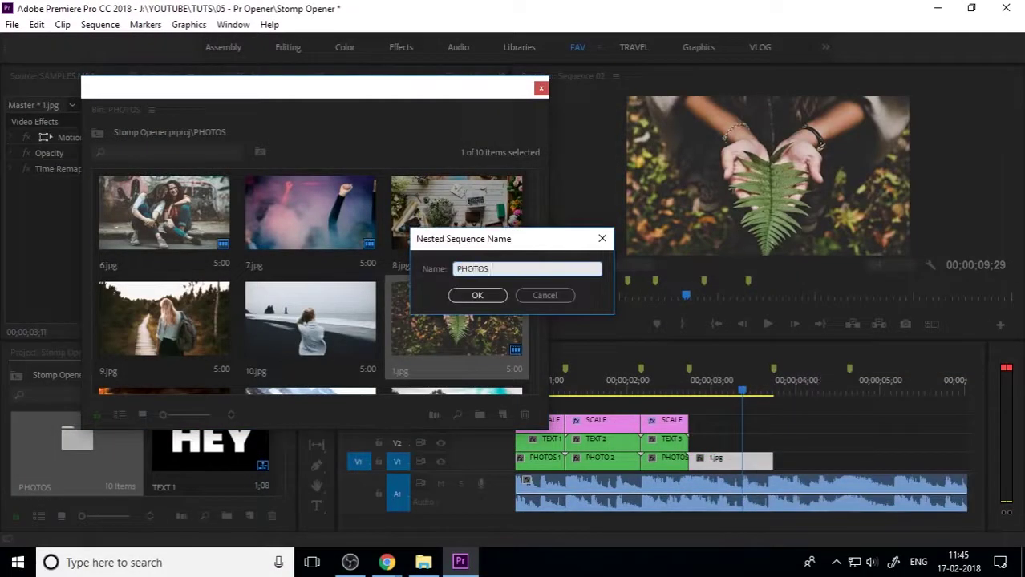
pyautogui.click(473, 293)
pyautogui.scroll(-2, 459, 342)
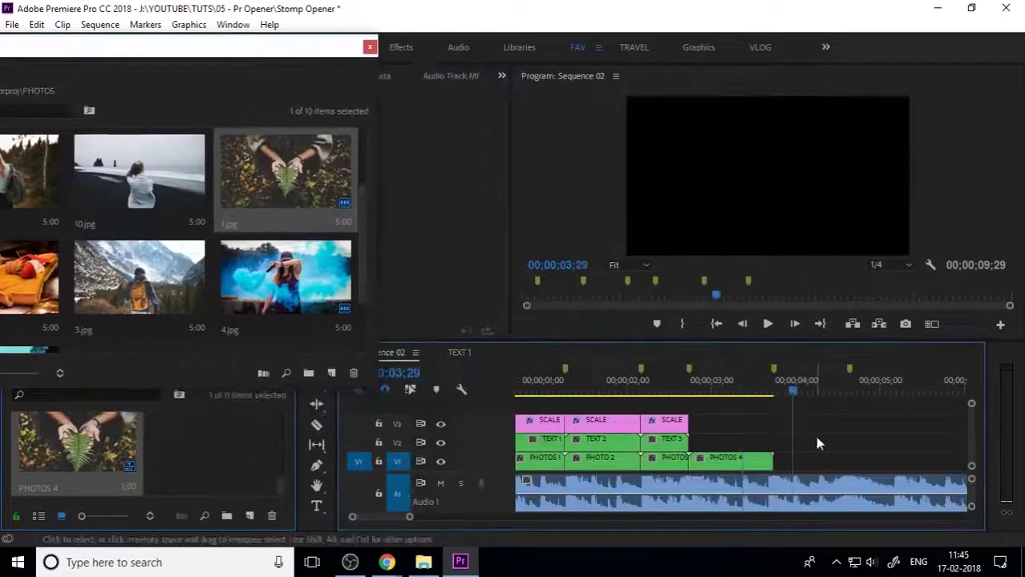
# - Place a copy of the ITS title on V2 above PHOTOS 4, spanning the length of that clip
pyautogui.click(696, 390)
pyautogui.moveTo(716, 442); pyautogui.dragTo(772, 442)
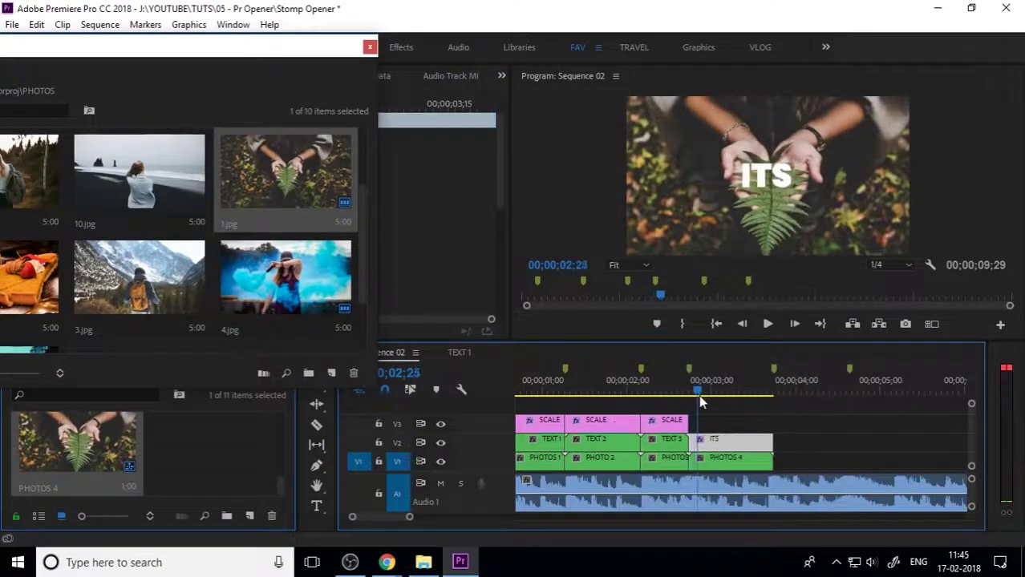
pyautogui.press('=')
pyautogui.moveTo(730, 413)
pyautogui.mouseDown()
pyautogui.moveTo(702, 397)
pyautogui.moveTo(814, 403)
pyautogui.moveTo(680, 389)
pyautogui.moveTo(747, 372)
pyautogui.moveTo(743, 393)
pyautogui.moveTo(575, 396)
pyautogui.moveTo(726, 401)
pyautogui.mouseUp()
# - Retype the split title pieces above PHOTOS 4 with words including SUBSCRIBE, AND and SHARE, and nest them as TEXT 4
pyautogui.press('t')
pyautogui.click(758, 171)
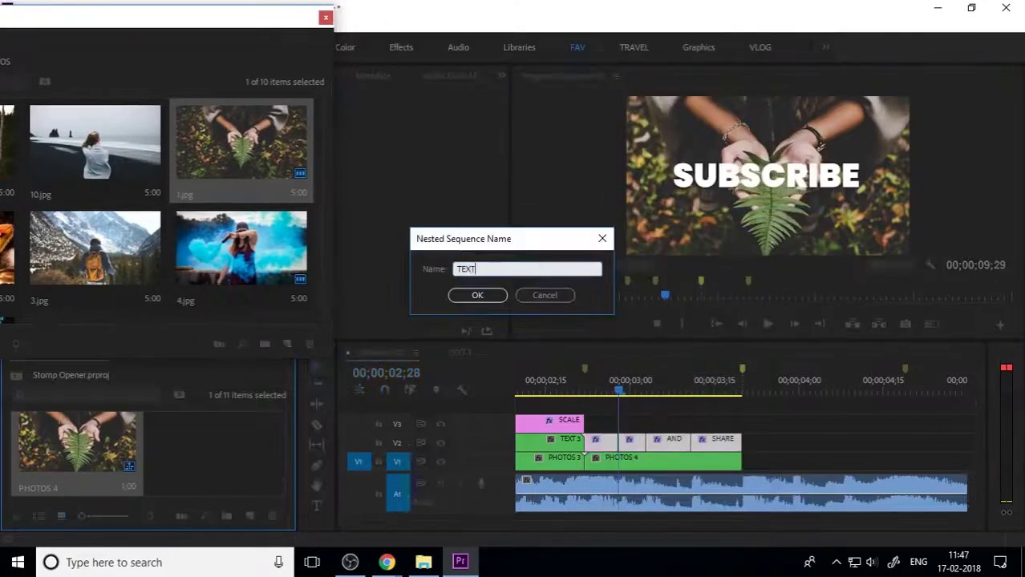
pyautogui.press('Return')
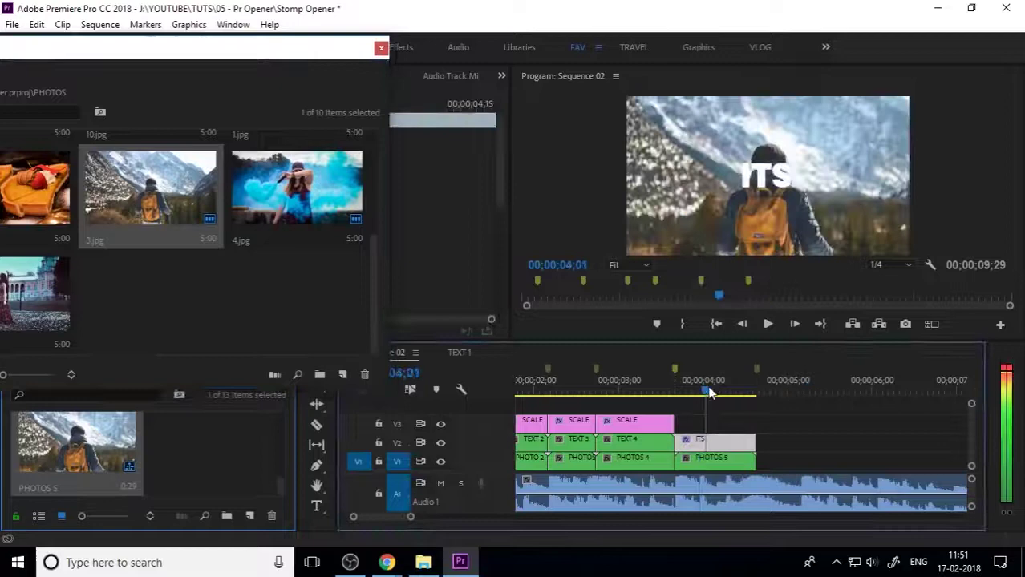
# - Retype the split ITS title pieces above PHOTOS 5, starting with THANKS, and cover them with a SCALE adjustment layer on V3
pyautogui.moveTo(709, 393); pyautogui.dragTo(680, 393)
pyautogui.press('t')
pyautogui.click(771, 173)
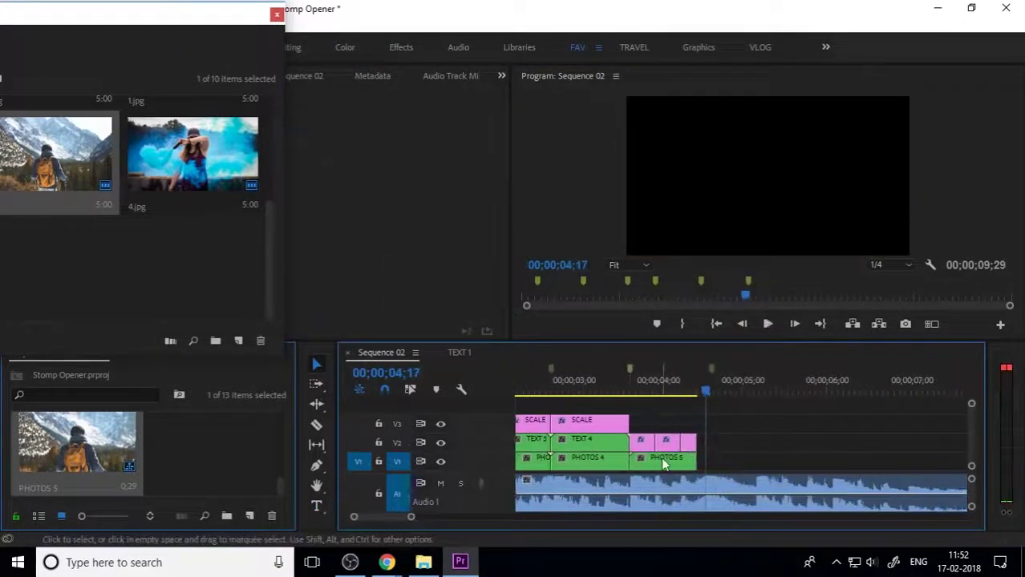
pyautogui.moveTo(690, 433); pyautogui.dragTo(666, 420)
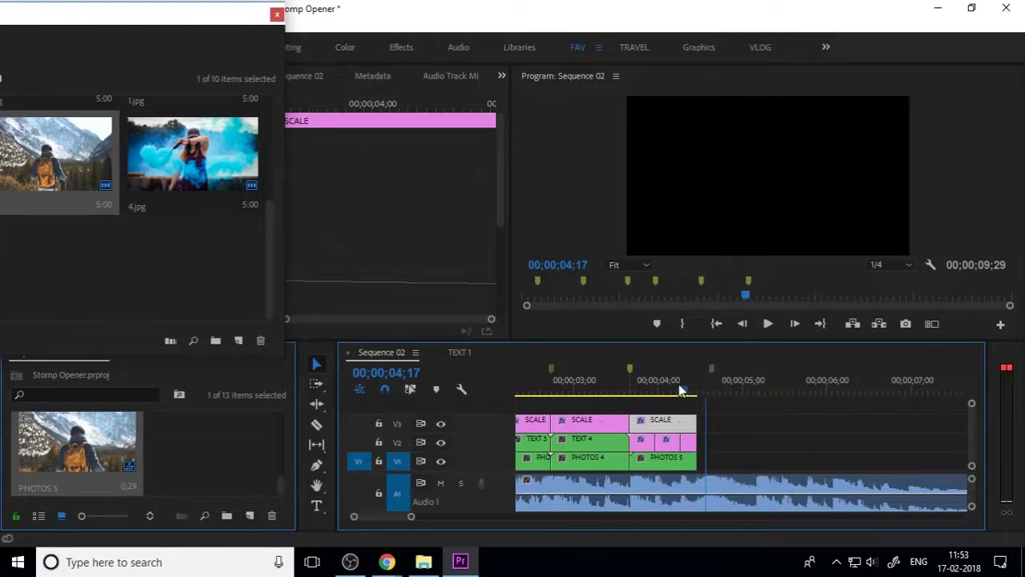
# - Play back the PHOTOS 4 and PHOTOS 5 sections and the remaining audio to check the words against the beat
pyautogui.click(622, 394)
pyautogui.press('space')
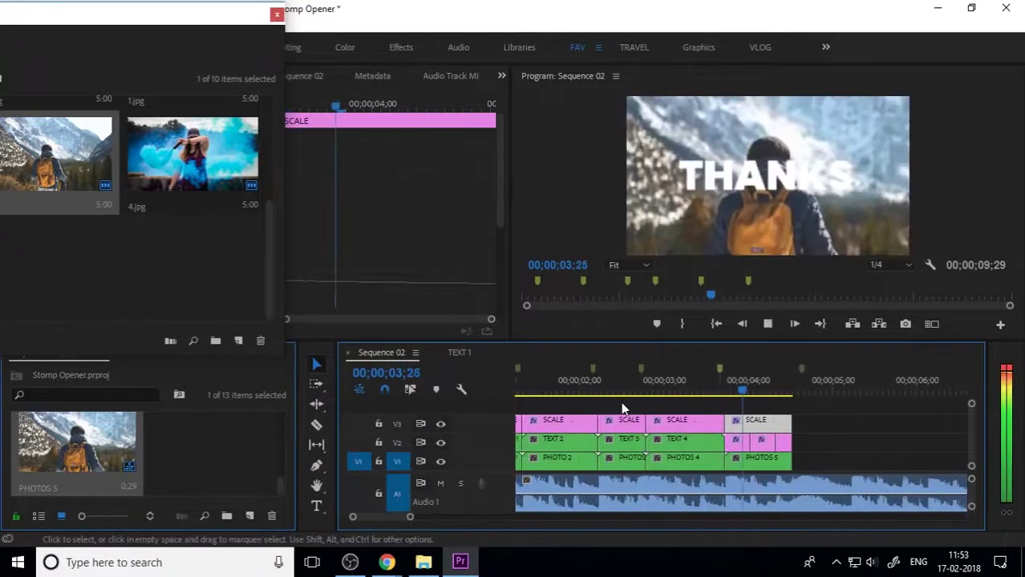
pyautogui.press('space')
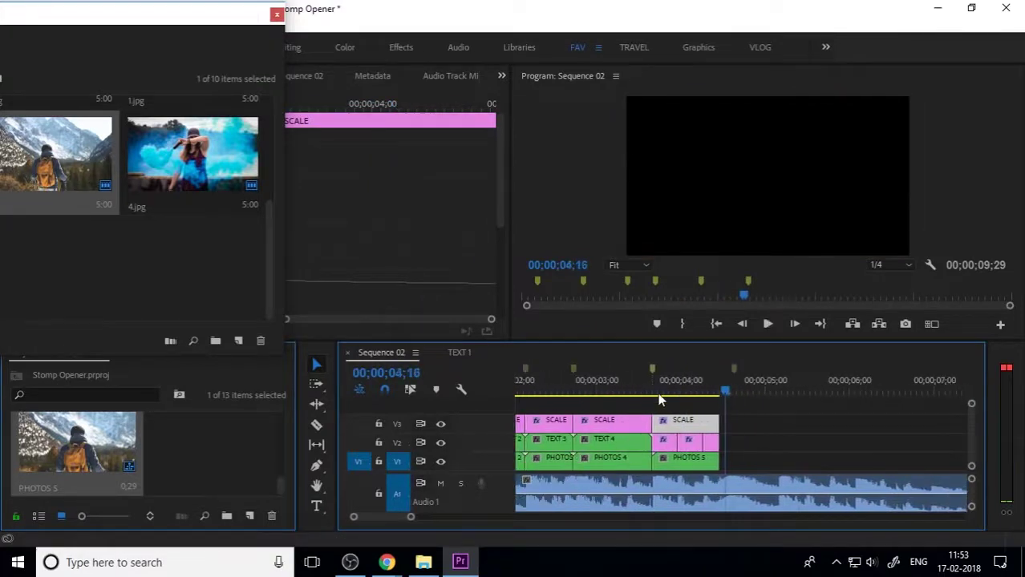
pyautogui.press('space')
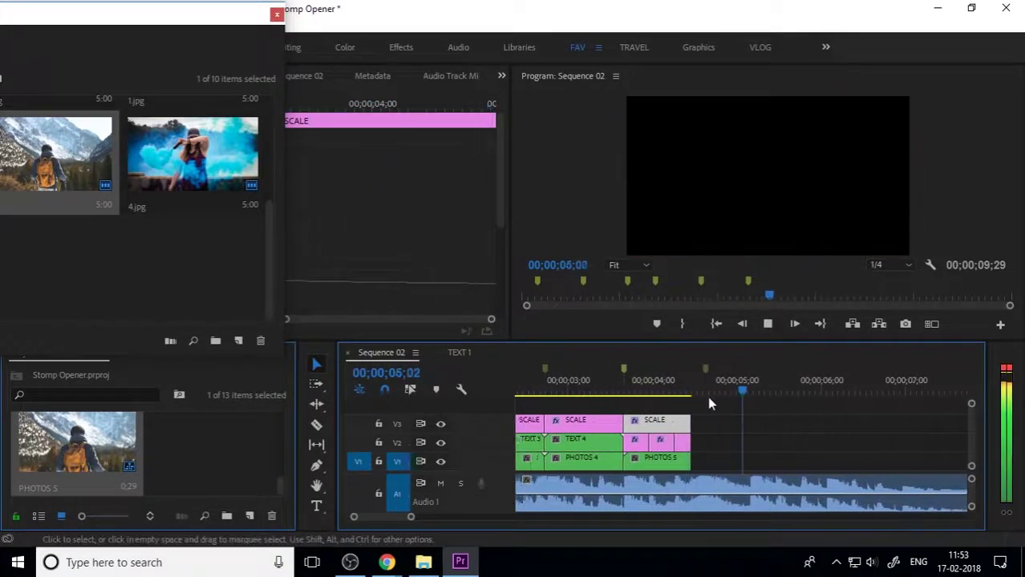
pyautogui.press('space')
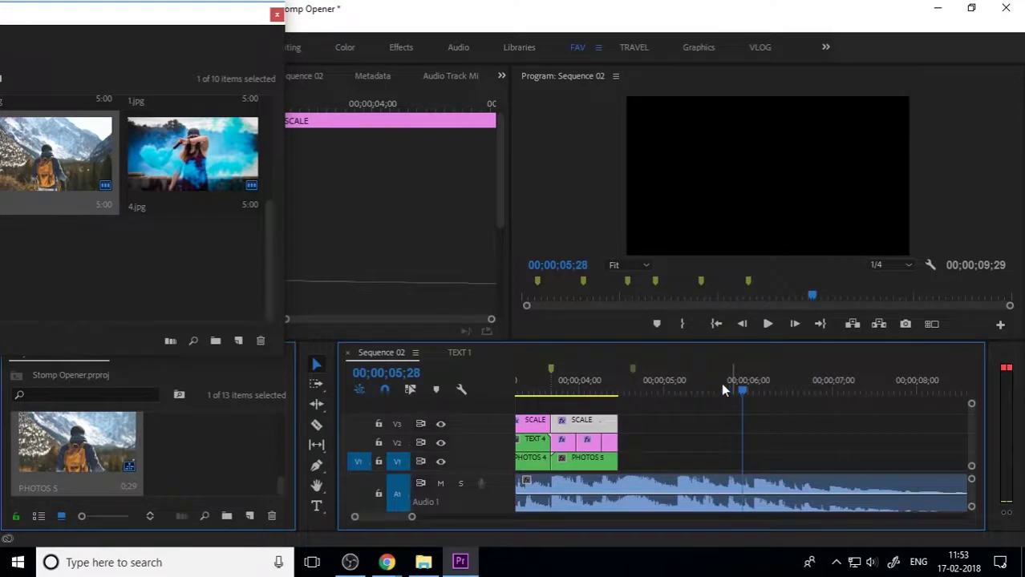
# - Save the project, park the playhead at the end of PHOTOS 5, and import the IPC LOGO CENTRE WHITE image
pyautogui.hotkey('ctrl', 's')
pyautogui.click(631, 385)
pyautogui.press('Left')
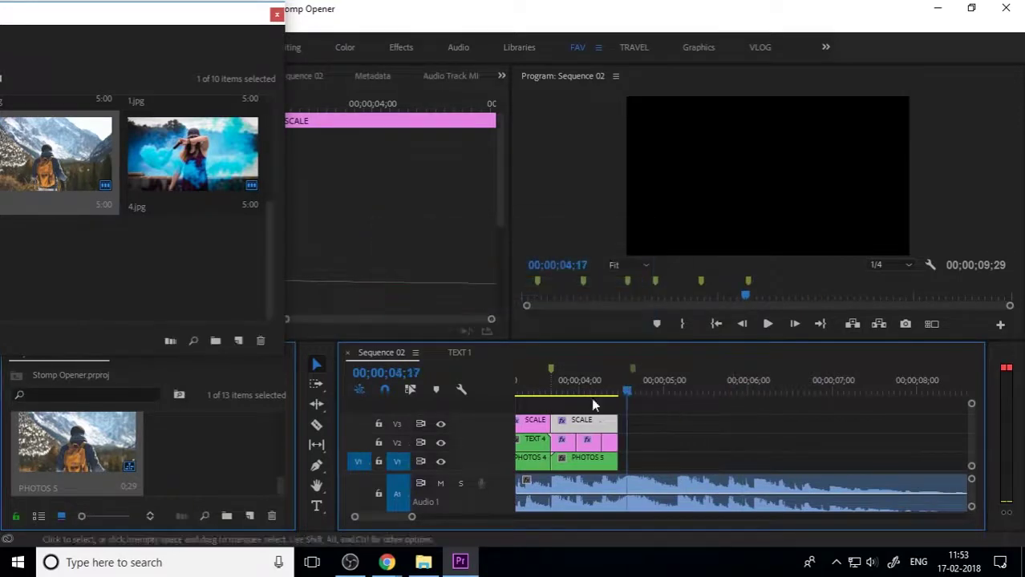
pyautogui.moveTo(434, 555)
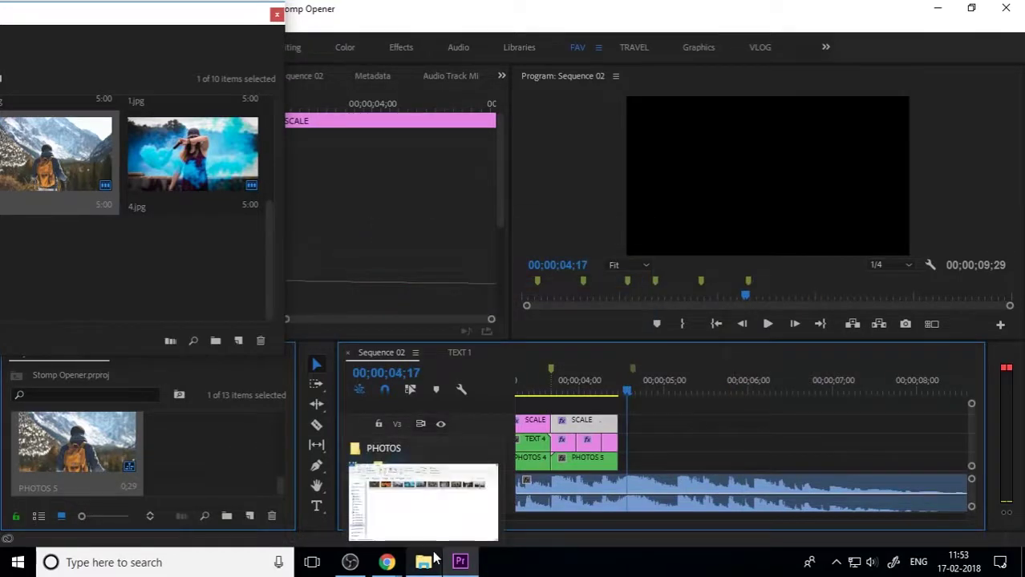
pyautogui.click(429, 489)
pyautogui.moveTo(335, 121); pyautogui.dragTo(439, 451)
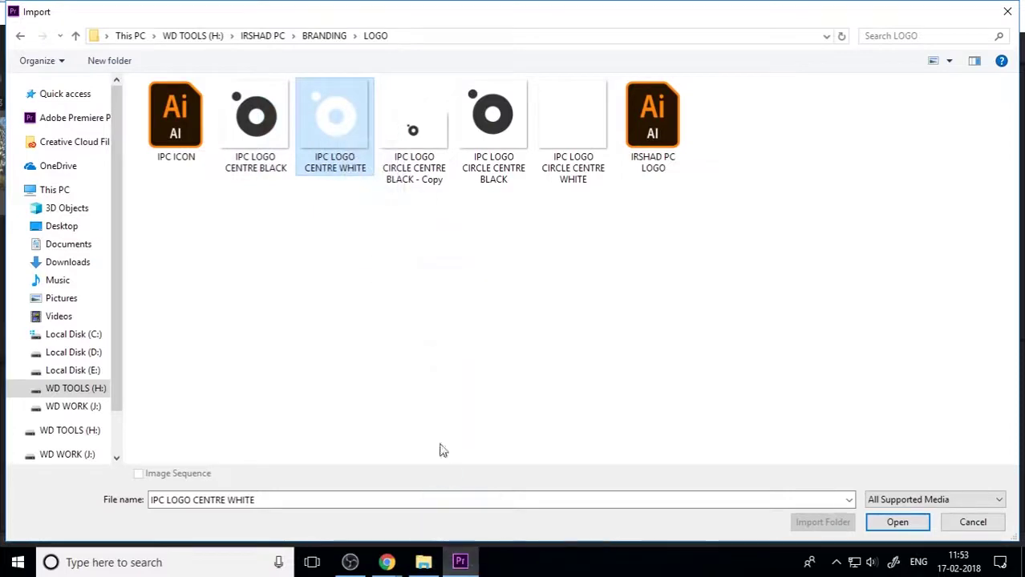
pyautogui.doubleClick(346, 147)
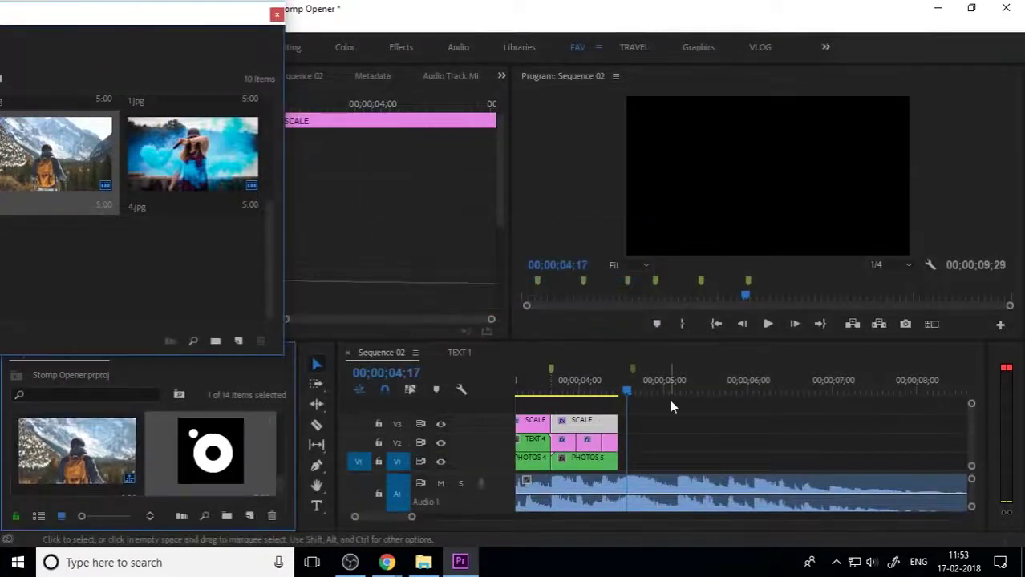
# - Place the logo image on V2 after the PHOTOS 5 section and scale it to frame size
pyautogui.moveTo(191, 451); pyautogui.dragTo(624, 459)
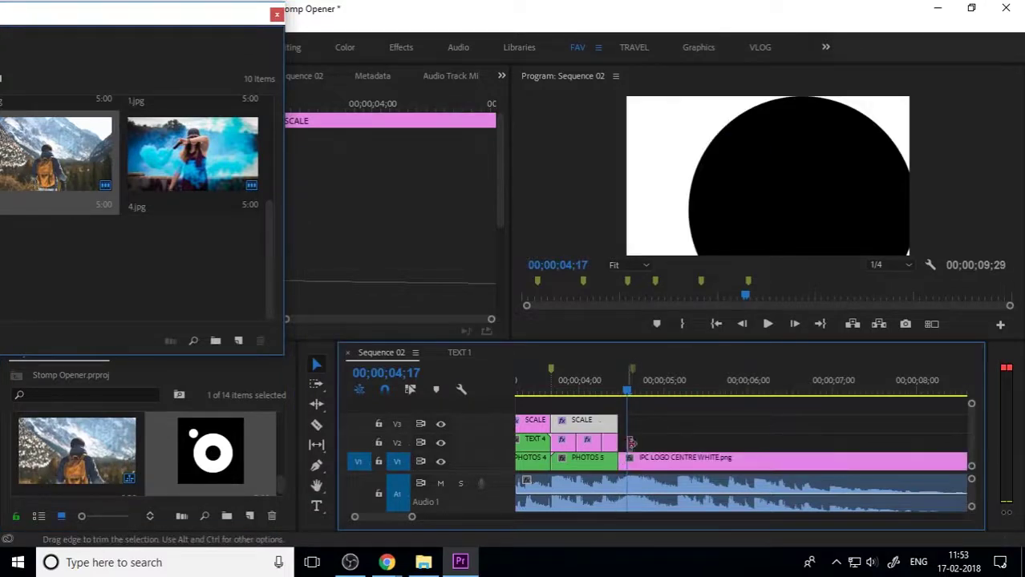
pyautogui.press('-')
pyautogui.press('=')
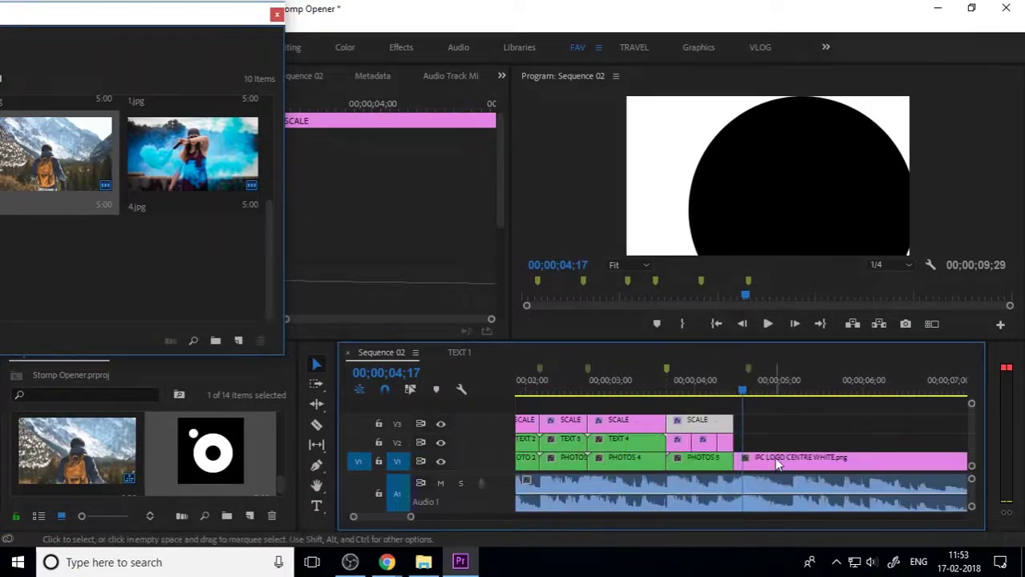
pyautogui.moveTo(776, 464); pyautogui.dragTo(778, 451)
pyautogui.press('-')
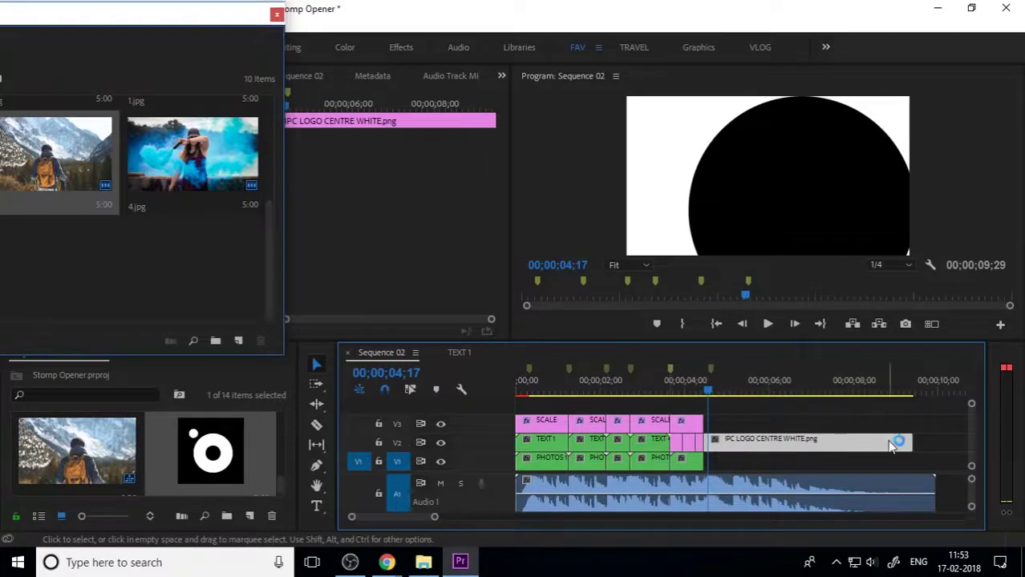
pyautogui.rightClick(822, 441)
pyautogui.click(922, 542)
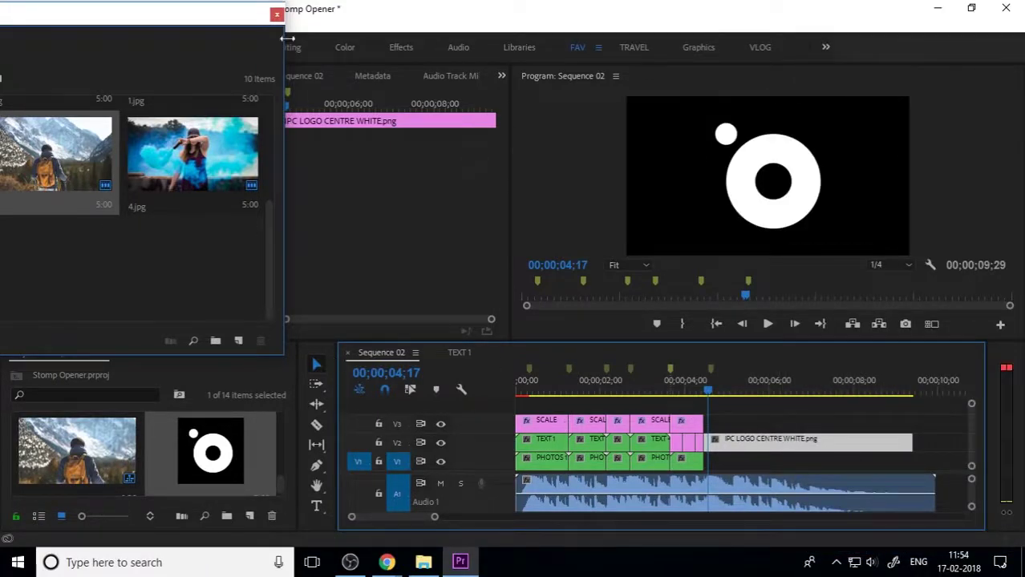
# - Add 2.jpg from the PHOTOS bin to V1 beneath the logo and extend both clips to the end of the audio
pyautogui.moveTo(186, 23); pyautogui.dragTo(416, 47)
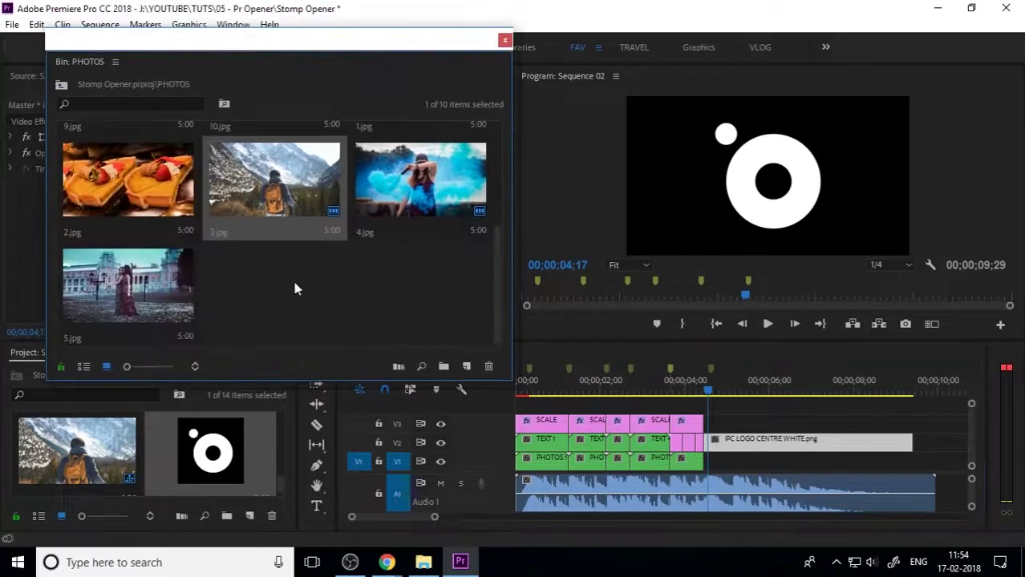
pyautogui.moveTo(128, 180); pyautogui.dragTo(714, 467)
pyautogui.moveTo(907, 462); pyautogui.dragTo(791, 464)
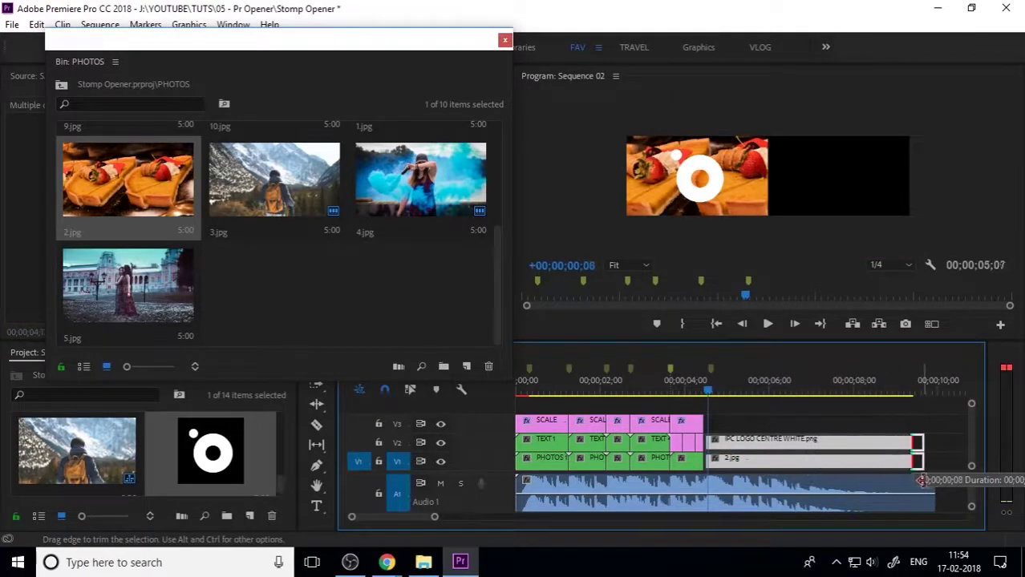
pyautogui.moveTo(927, 480); pyautogui.dragTo(933, 480)
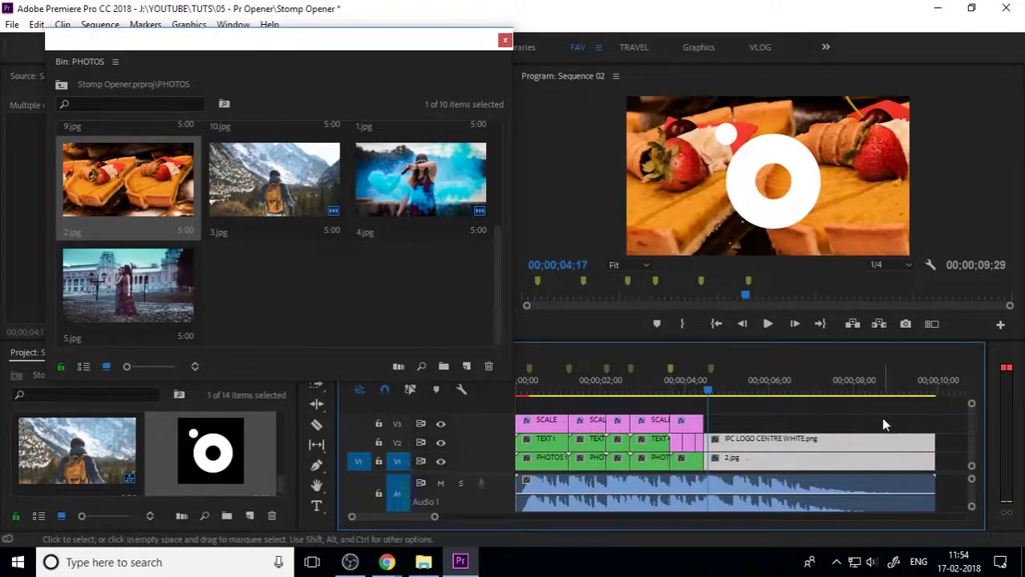
# - Nest the 2.jpg clip beneath the logo into a sequence named PHOTOS 6
pyautogui.rightClick(744, 459)
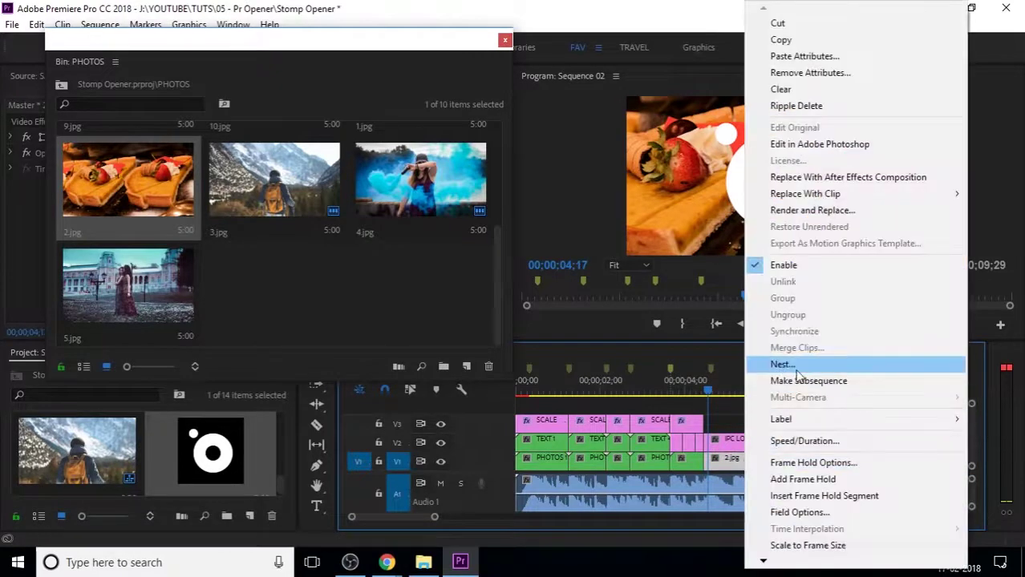
pyautogui.click(786, 365)
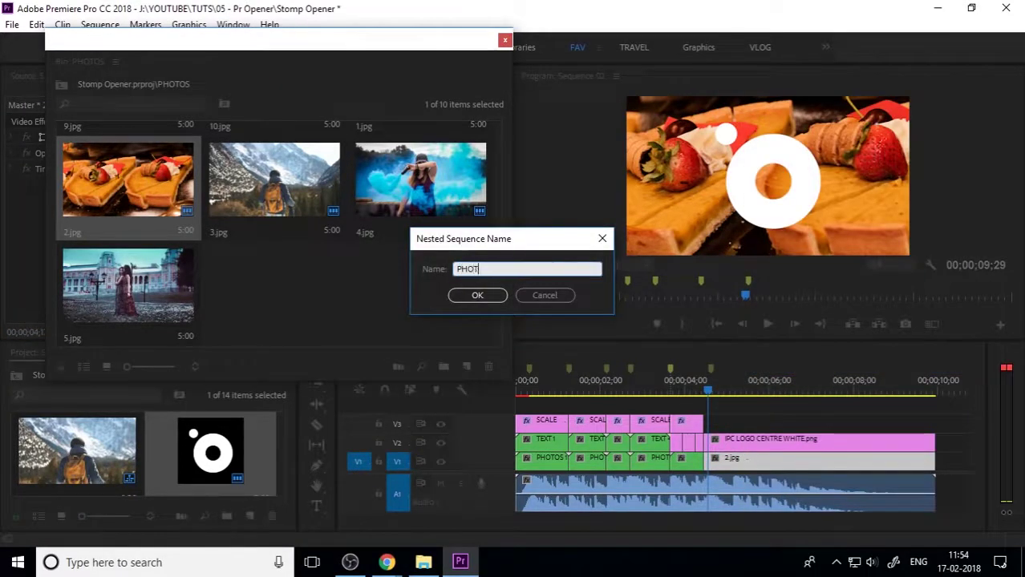
pyautogui.press('Return')
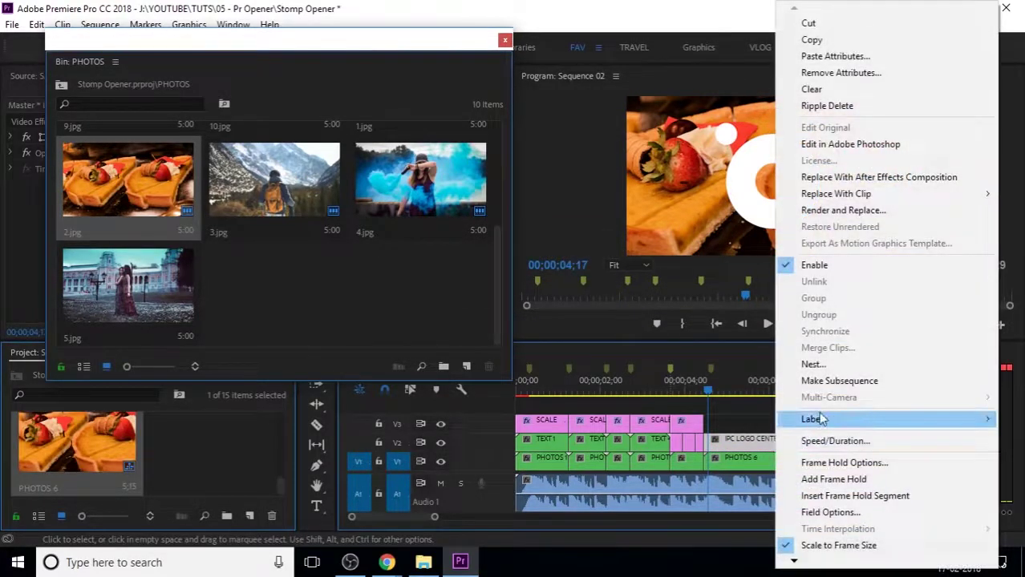
# - Nest the IPC LOGO CENTRE WHITE clip on V2 into a sequence named LOGO
pyautogui.click(814, 364)
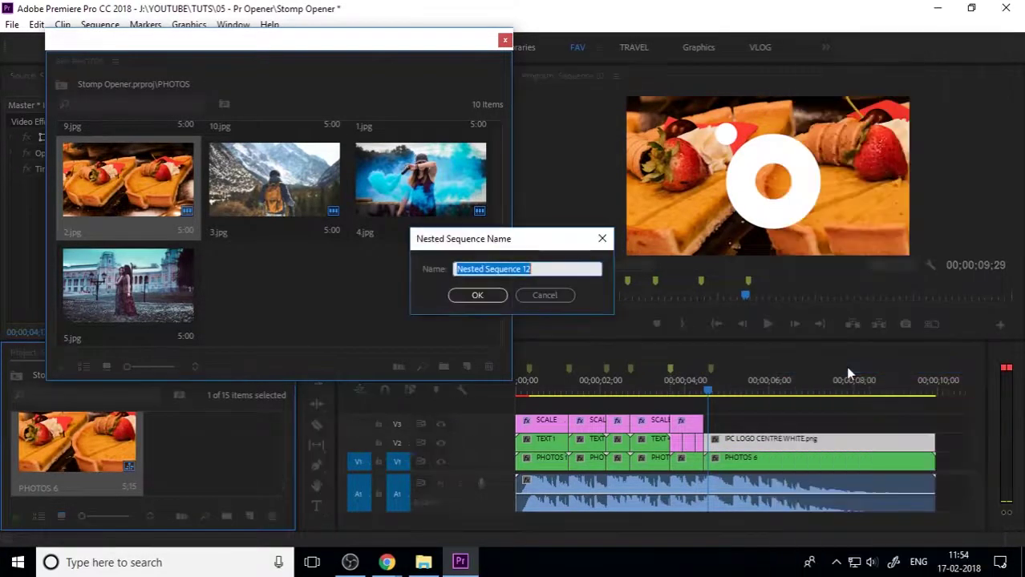
pyautogui.write('LOGO')
pyautogui.press('Return')
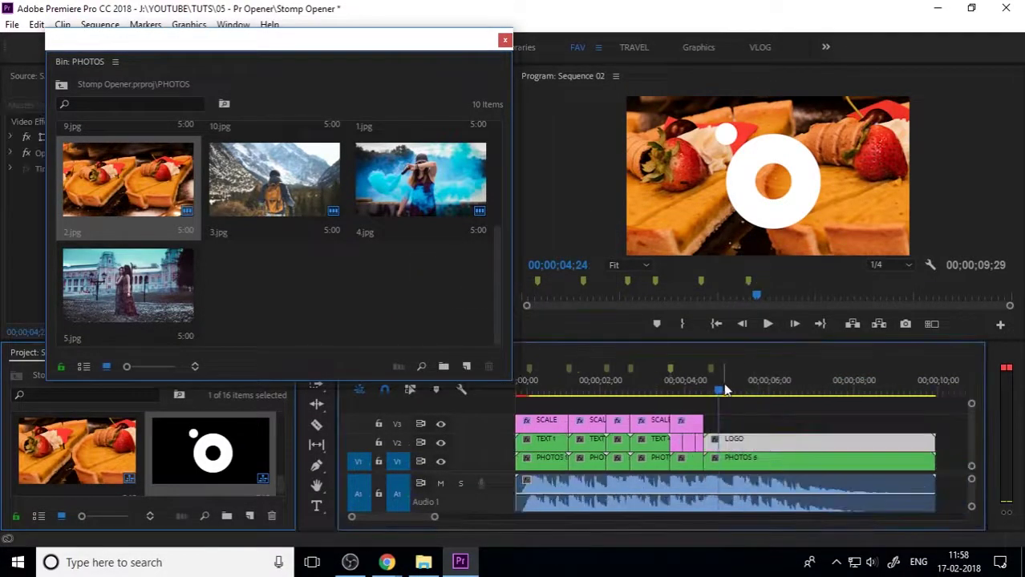
# - Preview the start of the LOGO section, select the LOGO clip and close the floating PHOTOS bin
pyautogui.moveTo(725, 389); pyautogui.dragTo(709, 423)
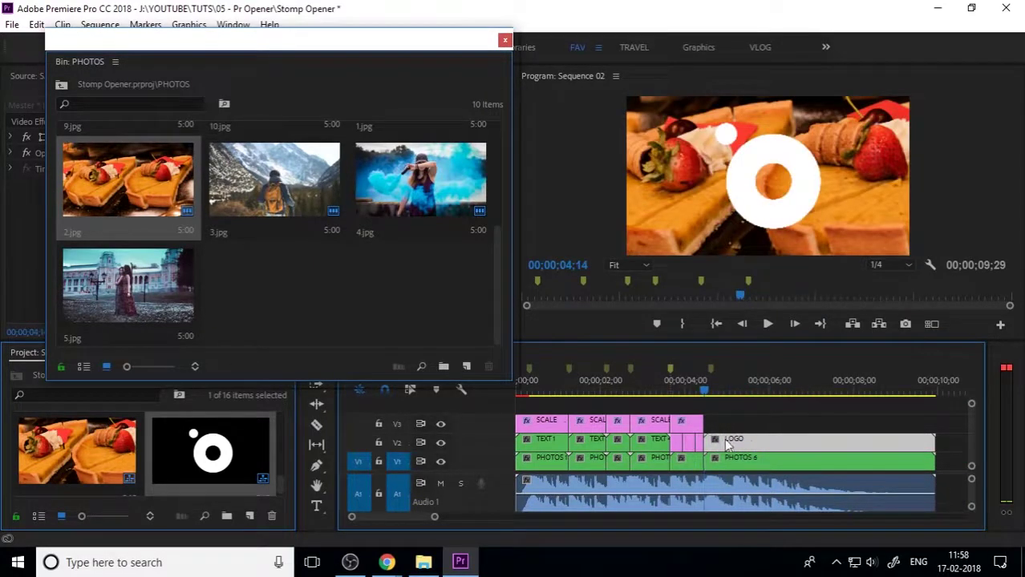
pyautogui.press('space')
pyautogui.moveTo(736, 397); pyautogui.dragTo(703, 400)
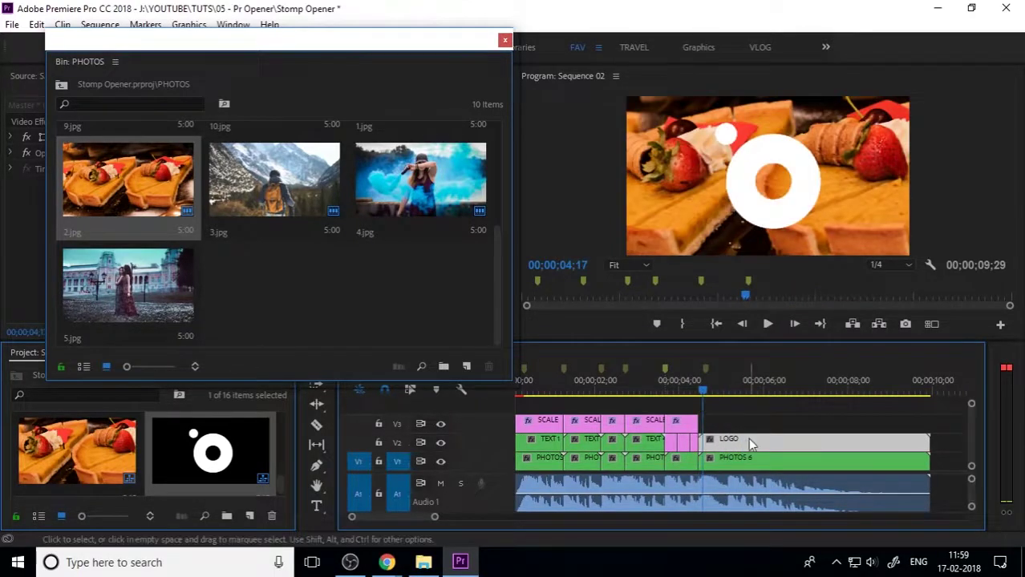
pyautogui.click(789, 408)
pyautogui.click(780, 440)
pyautogui.click(504, 41)
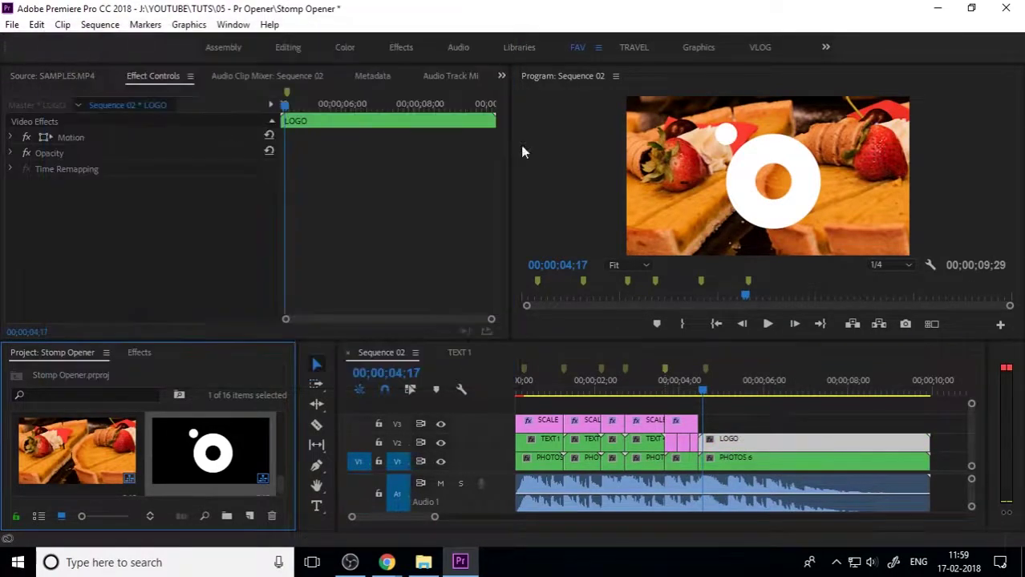
# - Copy the SCALE adjustment layer from above PHOTOS 5 onto V3 above LOGO and move the playhead to its start
pyautogui.click(680, 423)
pyautogui.moveTo(680, 424); pyautogui.dragTo(794, 421)
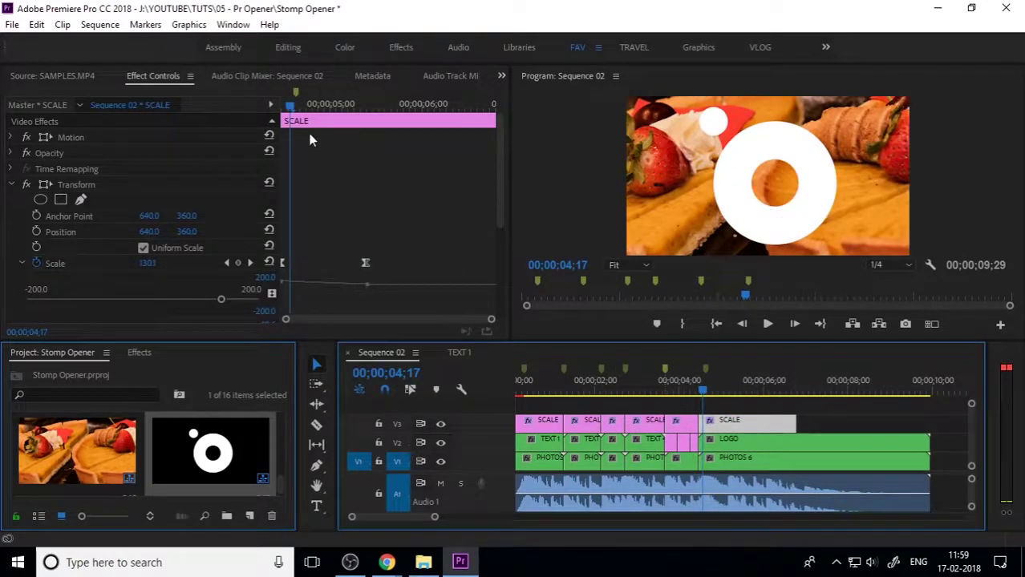
pyautogui.click(281, 105)
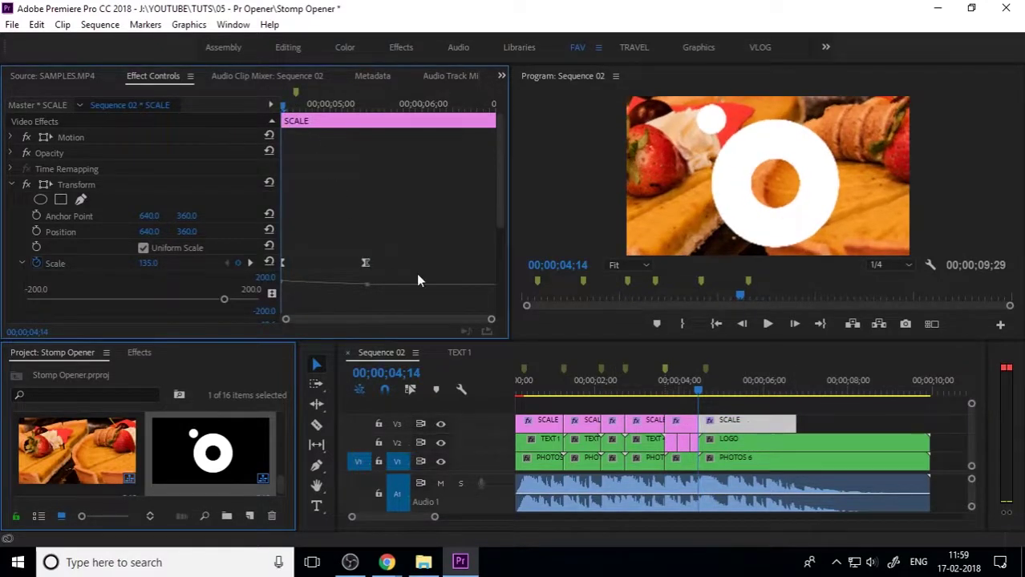
# - Try a starting Scale of 33 on the SCALE layer above LOGO, undo it and preview the logo section
pyautogui.moveTo(153, 269); pyautogui.dragTo(72, 269)
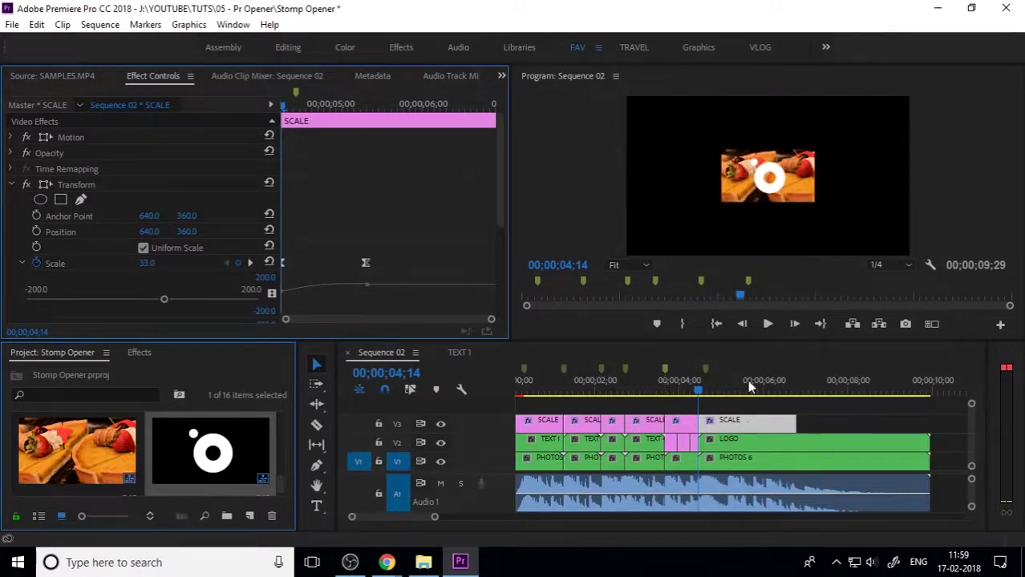
pyautogui.hotkey('ctrl', 'z')
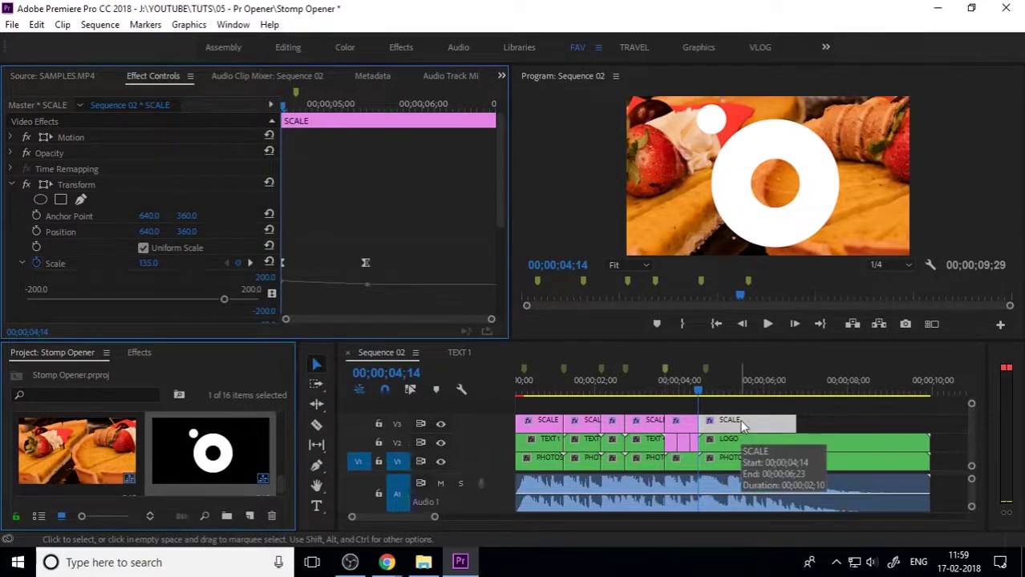
pyautogui.press('space')
pyautogui.press('space')
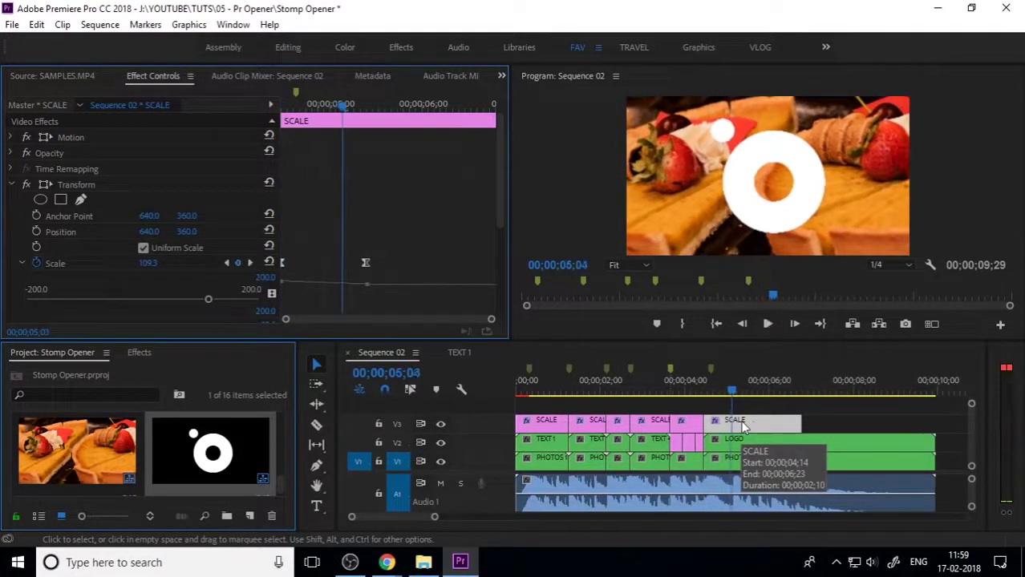
# - Fit the 2.jpg photo to the frame inside PHOTOS 6, close that nested sequence and check the result in Sequence 02
pyautogui.doubleClick(725, 461)
pyautogui.click(601, 444)
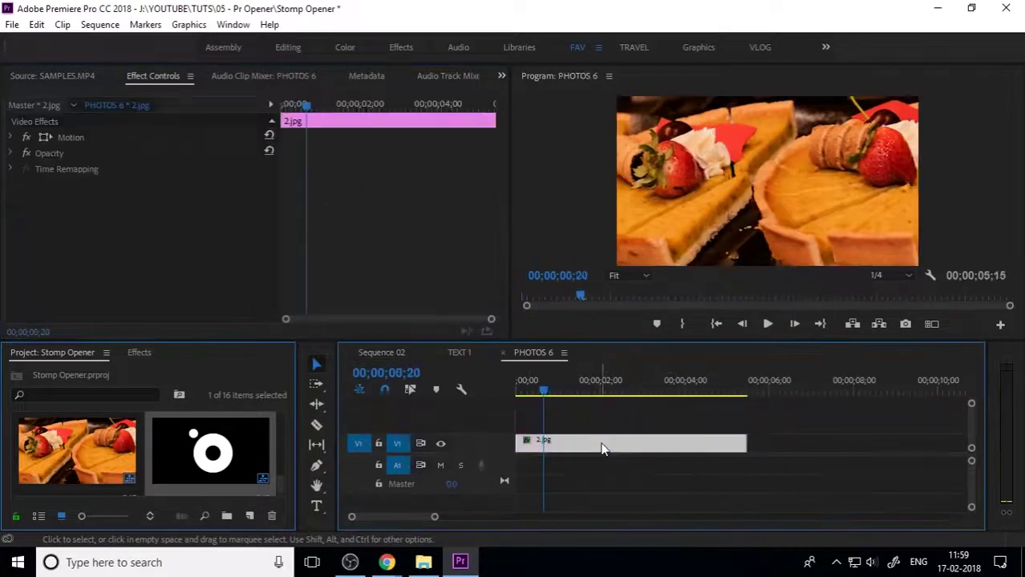
pyautogui.rightClick(602, 444)
pyautogui.click(665, 545)
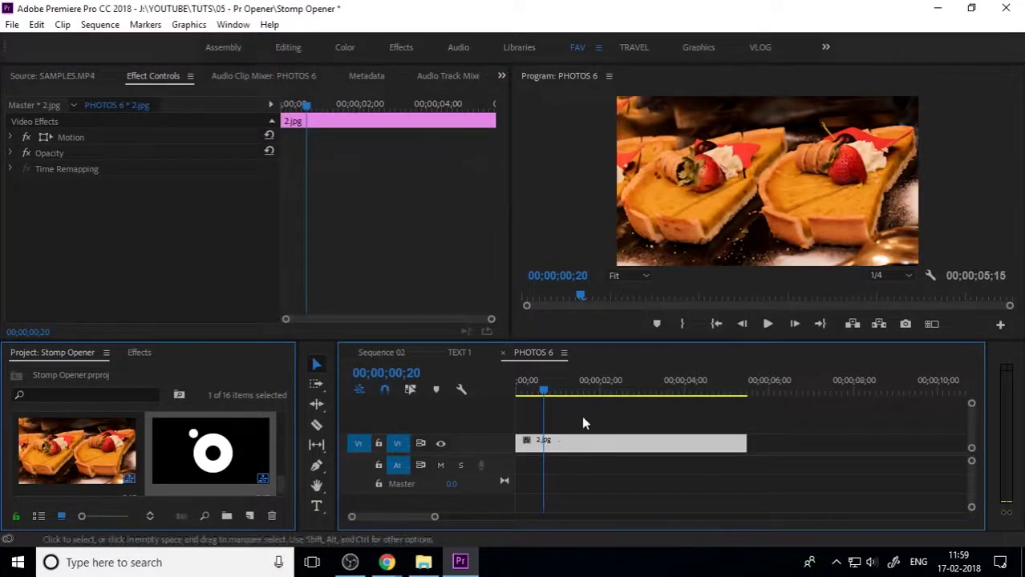
pyautogui.click(503, 353)
pyautogui.click(506, 353)
pyautogui.moveTo(743, 390); pyautogui.dragTo(765, 391)
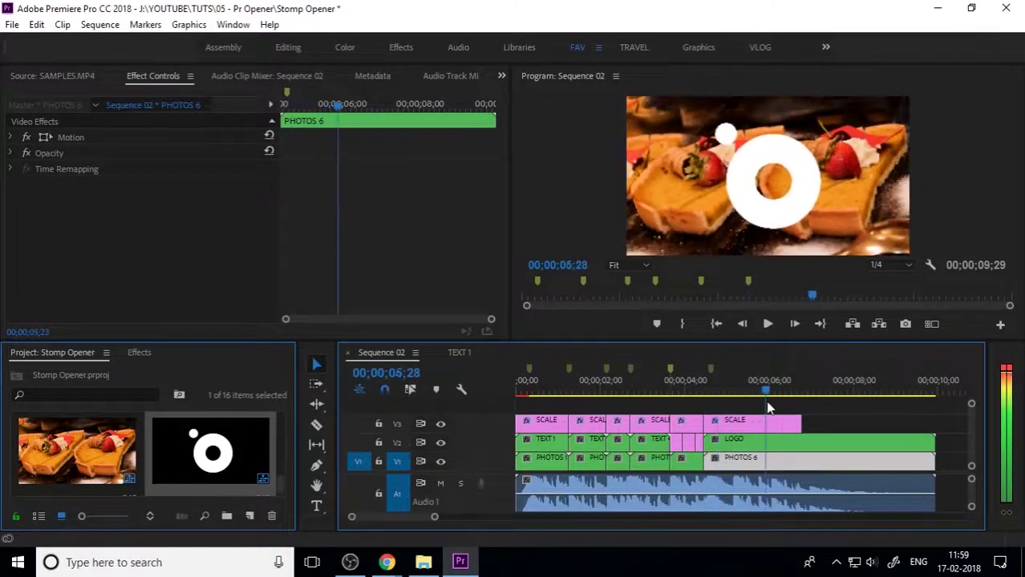
# - Open the LOGO nested sequence and move the IPC LOGO CENTRE WHITE clip from V2 to V1
pyautogui.click(741, 443)
pyautogui.doubleClick(741, 443)
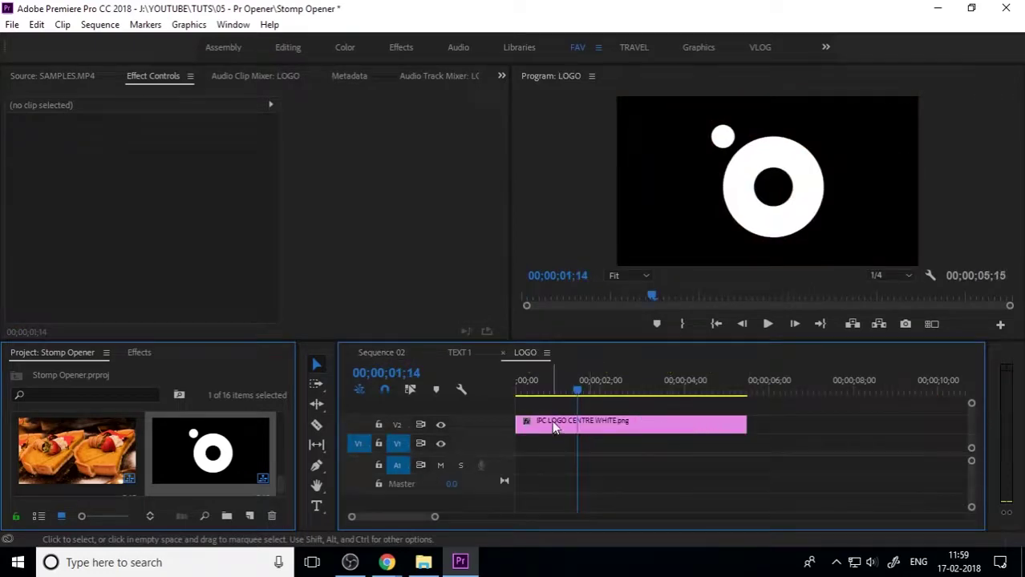
pyautogui.moveTo(552, 420); pyautogui.dragTo(537, 447)
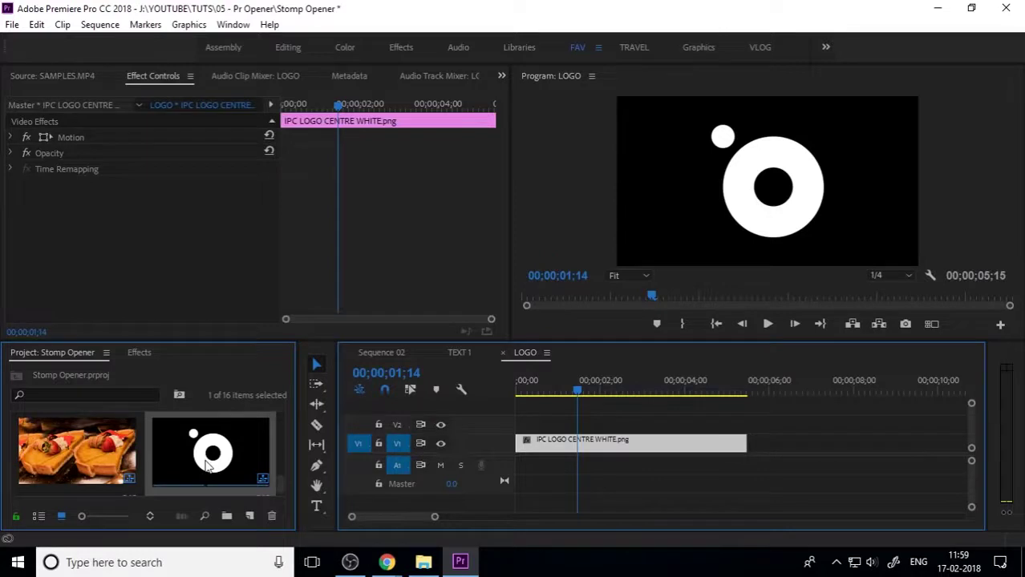
# - Copy the SCALE adjustment layer from Sequence 02 onto V2 in the LOGO sequence, spanning the whole logo clip from its start
pyautogui.scroll(-5, 241, 449)
pyautogui.click(382, 352)
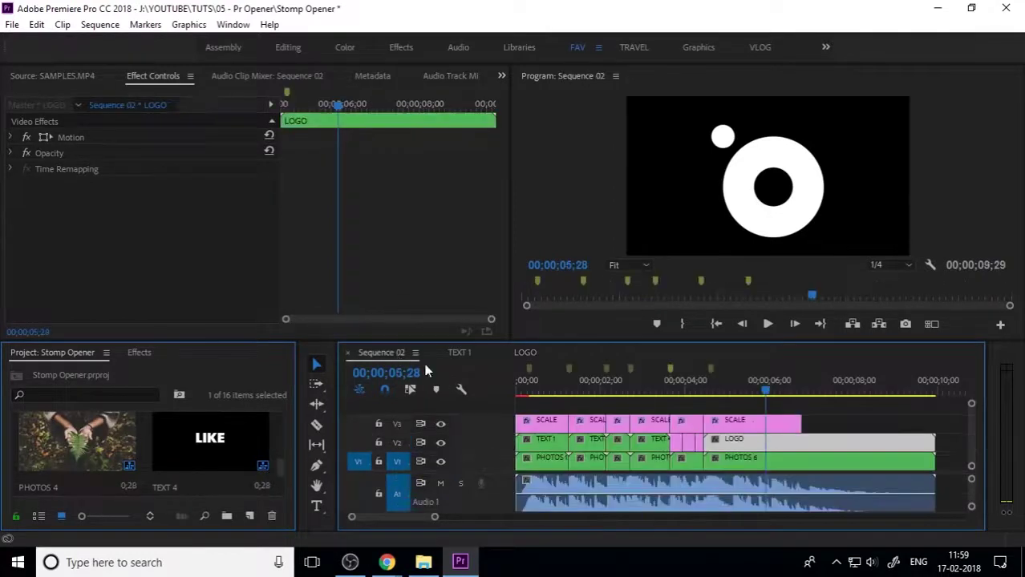
pyautogui.click(770, 428)
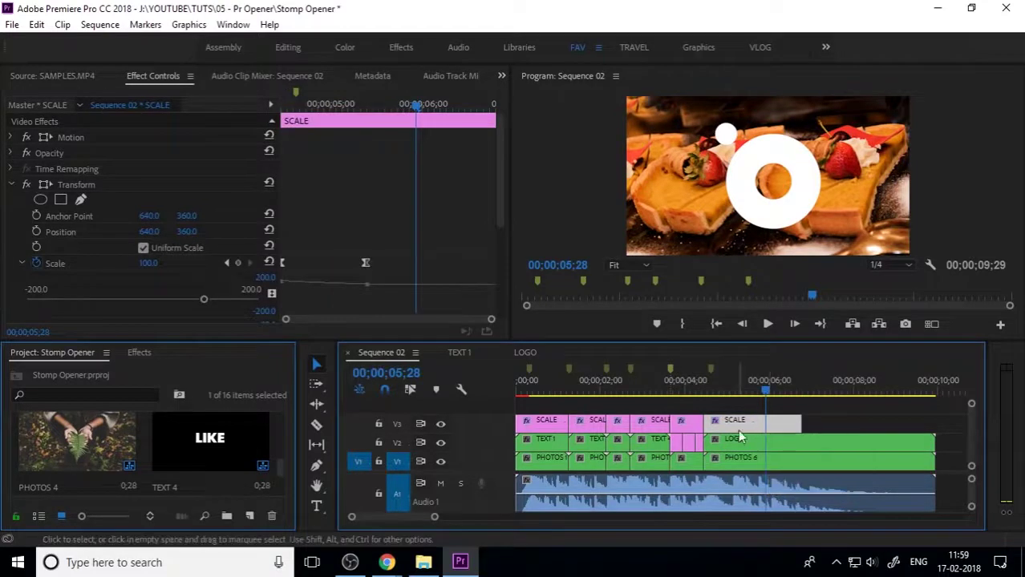
pyautogui.click(525, 353)
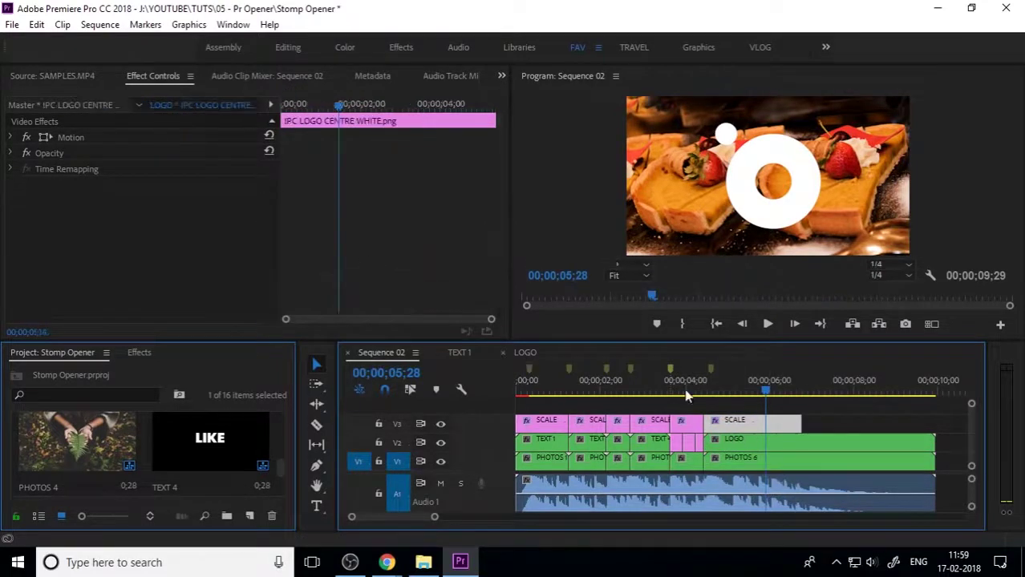
pyautogui.click(549, 419)
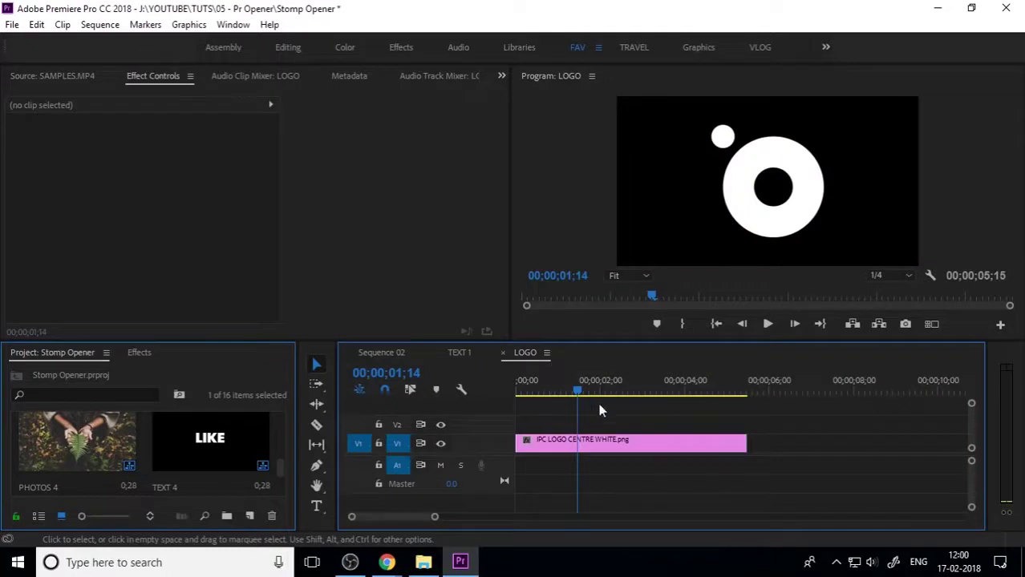
pyautogui.click(397, 425)
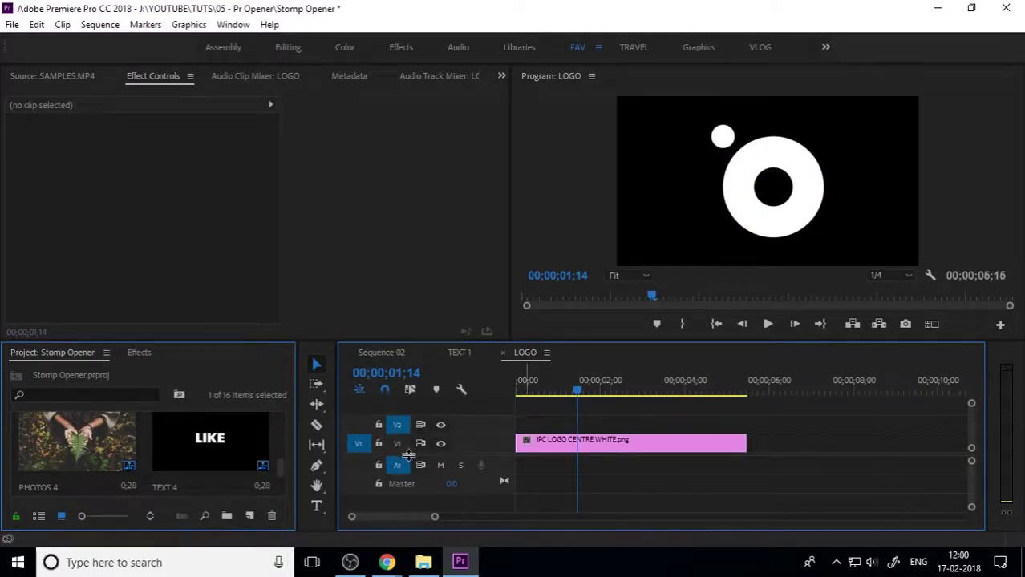
pyautogui.click(398, 446)
pyautogui.hotkey('ctrl', 'v')
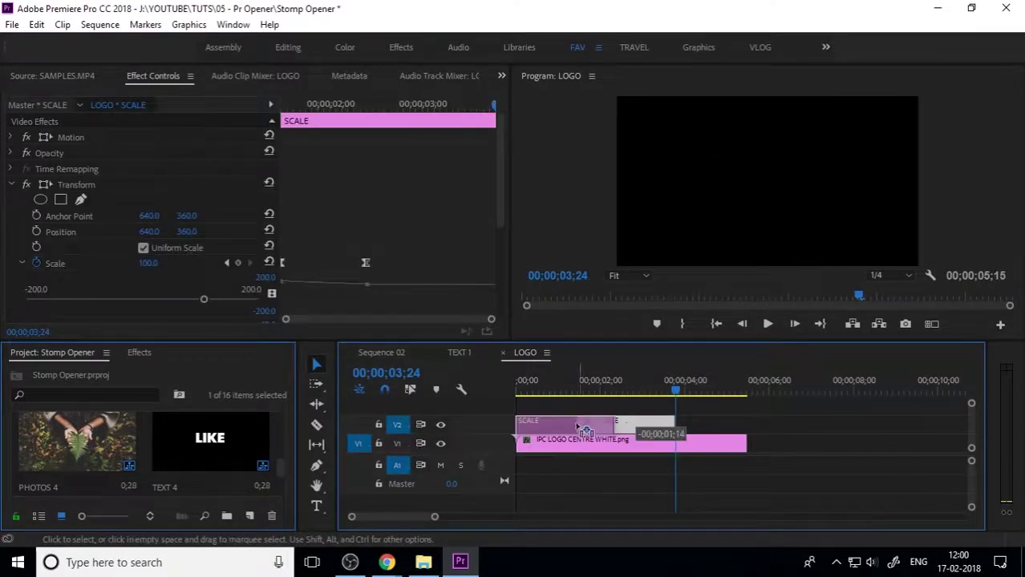
# - Lower the SCALE layer's first Transform Scale keyframe to nearly zero so the logo grows in, and preview the animation
pyautogui.click(511, 390)
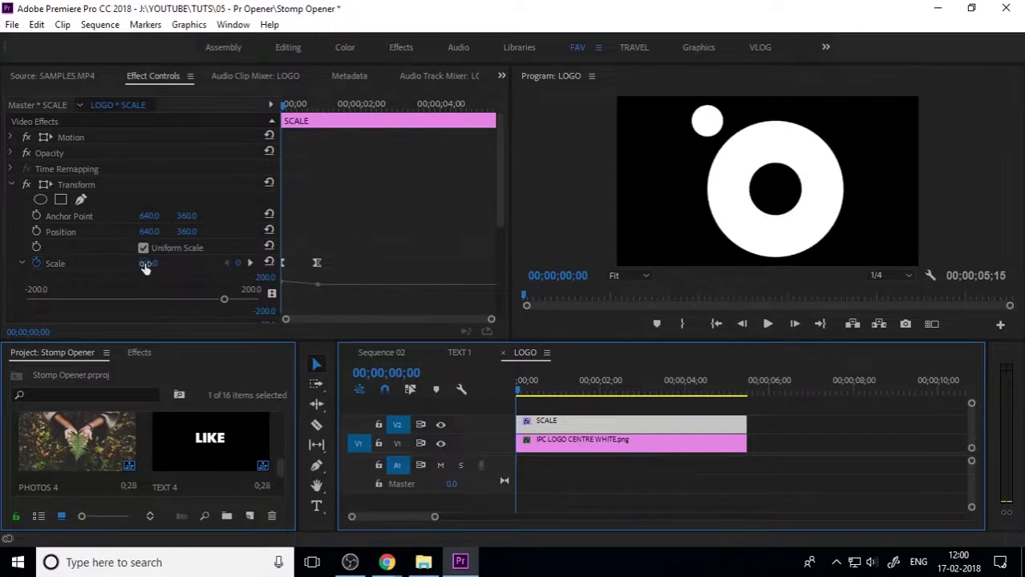
pyautogui.moveTo(144, 268); pyautogui.dragTo(67, 268)
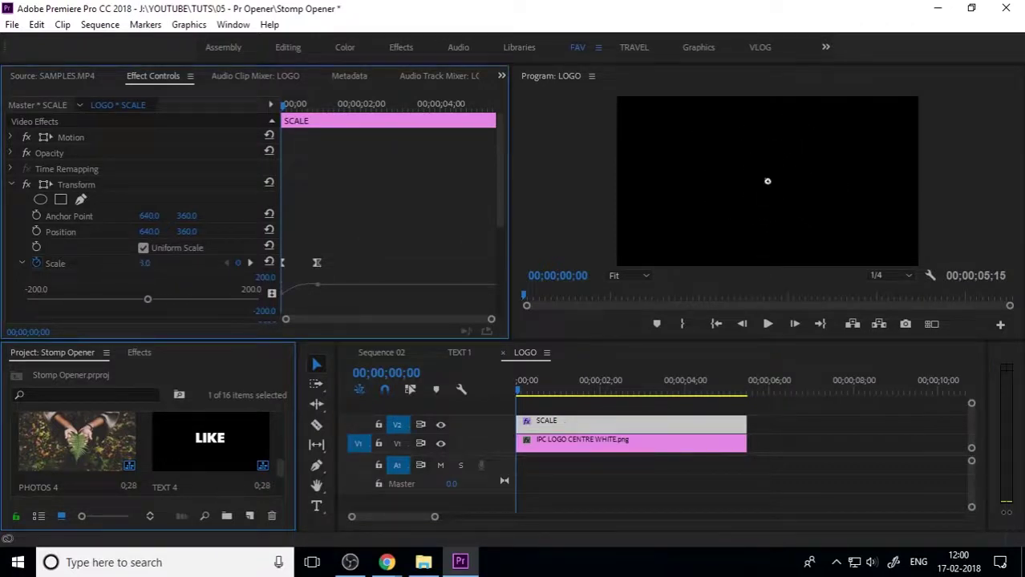
pyautogui.moveTo(145, 263); pyautogui.dragTo(154, 263)
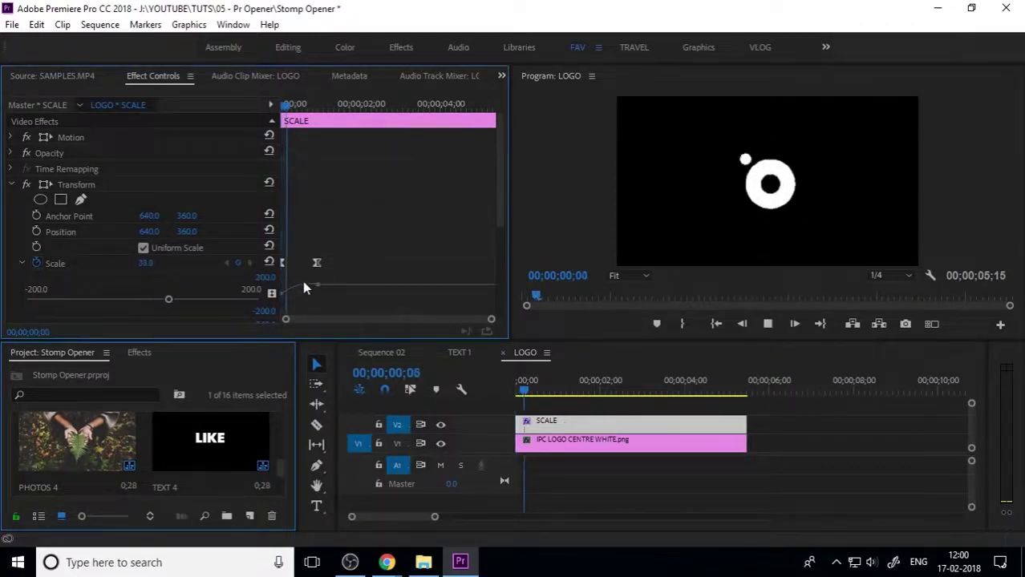
pyautogui.press('space')
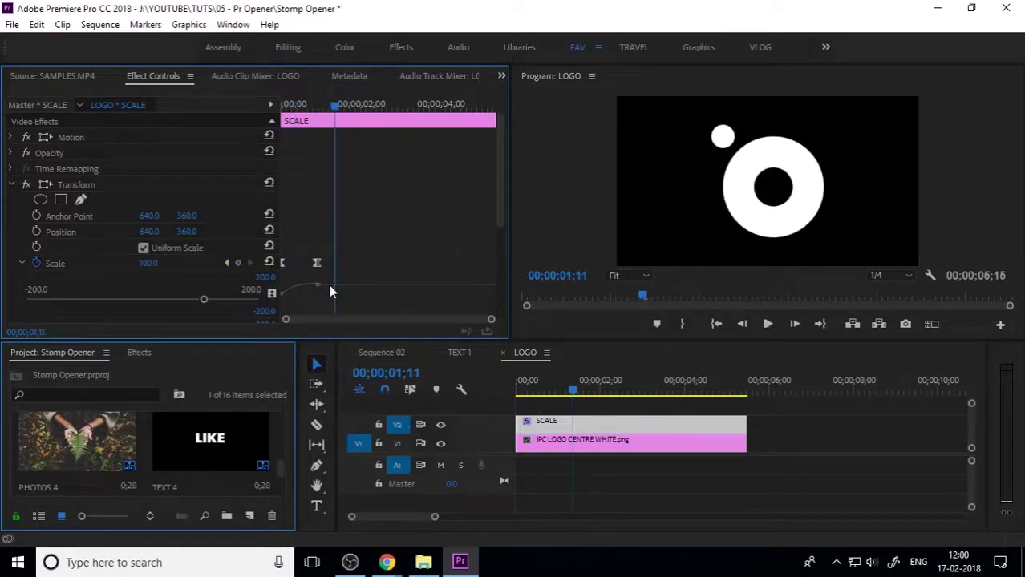
# - Return to Sequence 02 and play the transition from PHOTOS 5 into the logo section
pyautogui.click(391, 353)
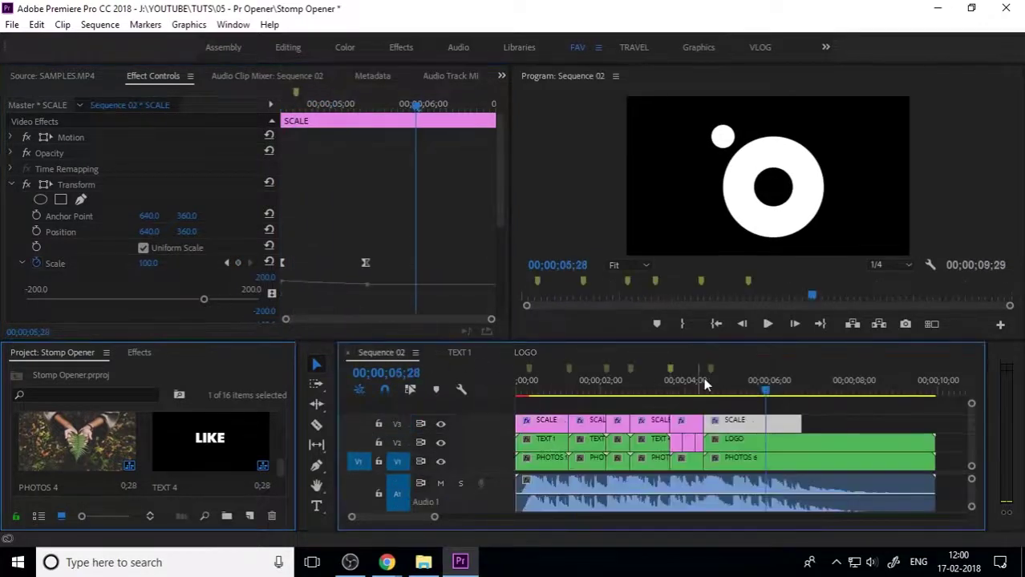
pyautogui.moveTo(704, 380); pyautogui.dragTo(686, 393)
pyautogui.press('space')
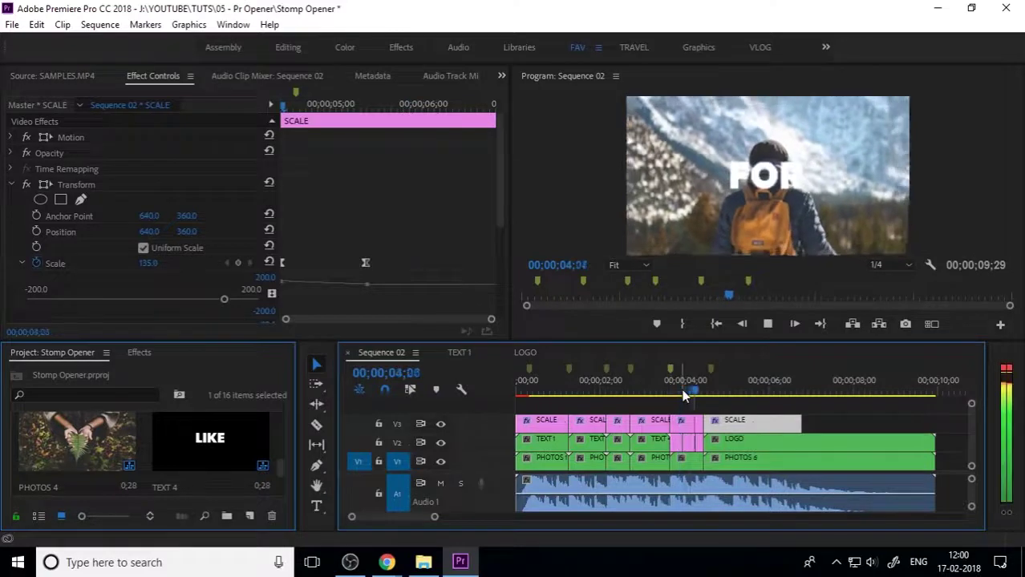
pyautogui.press('space')
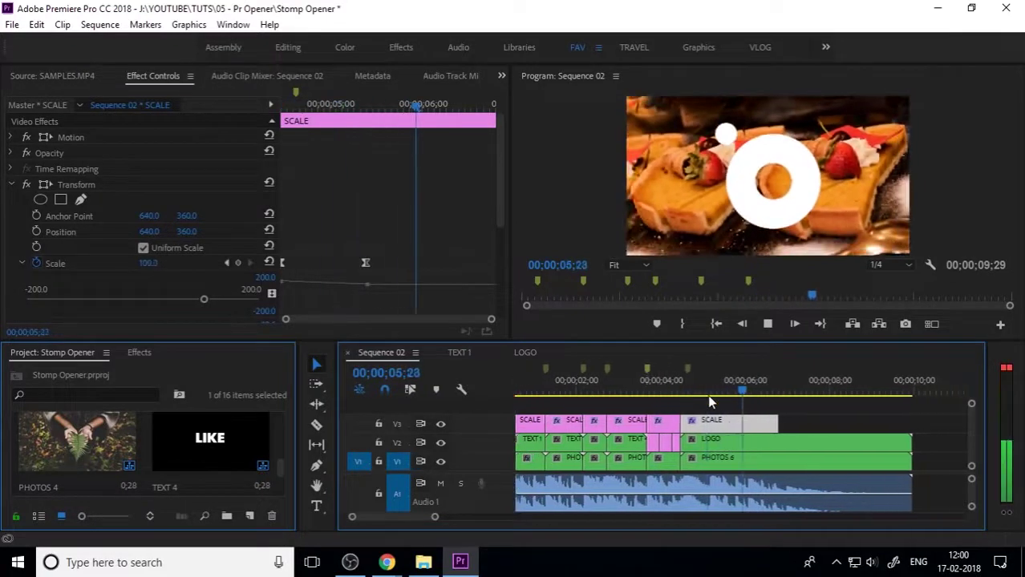
# - Set the IPC LOGO CENTRE WHITE clip's Motion Scale to 54 inside the LOGO sequence and preview it from the start
pyautogui.click(732, 443)
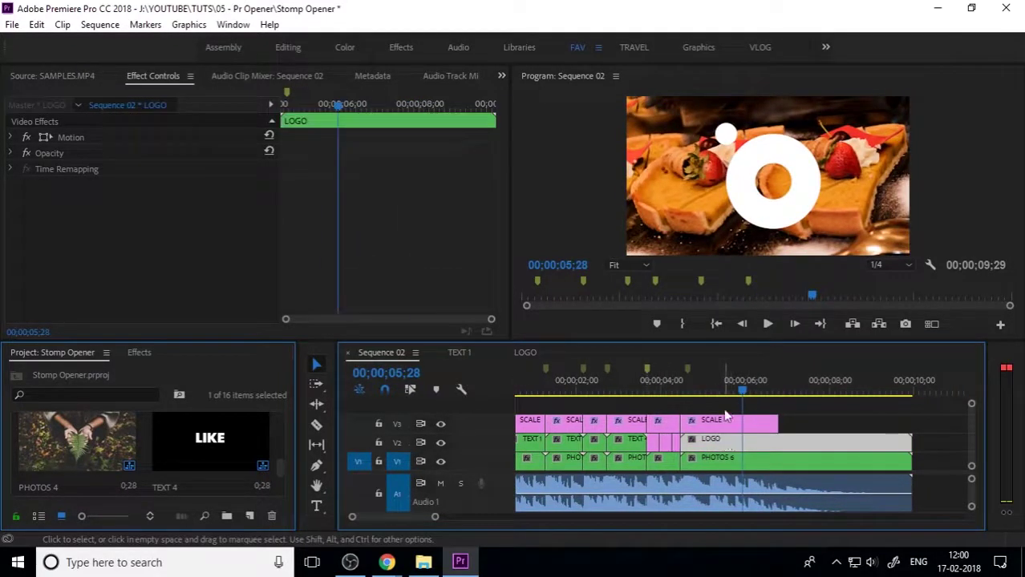
pyautogui.click(534, 353)
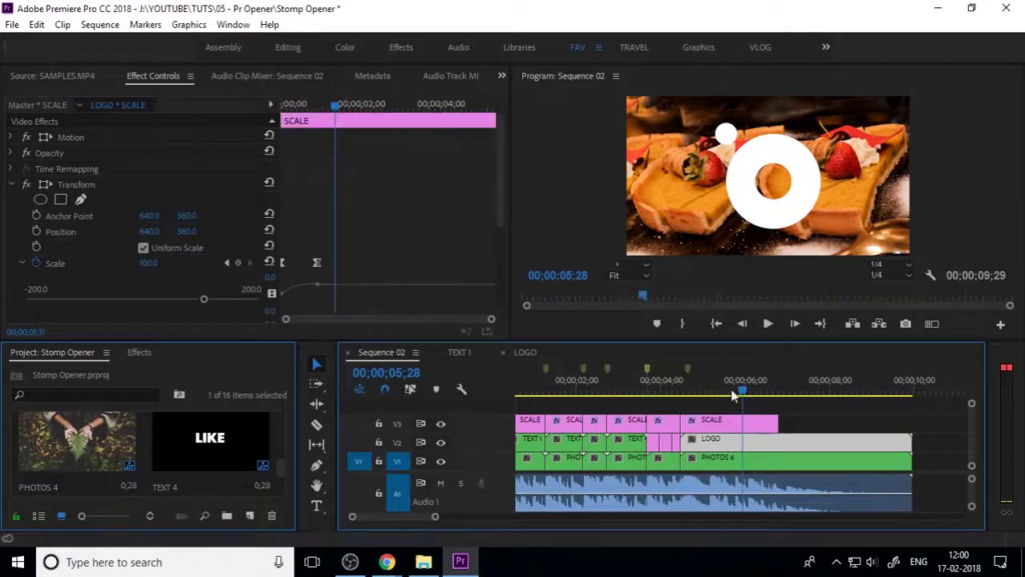
pyautogui.click(572, 441)
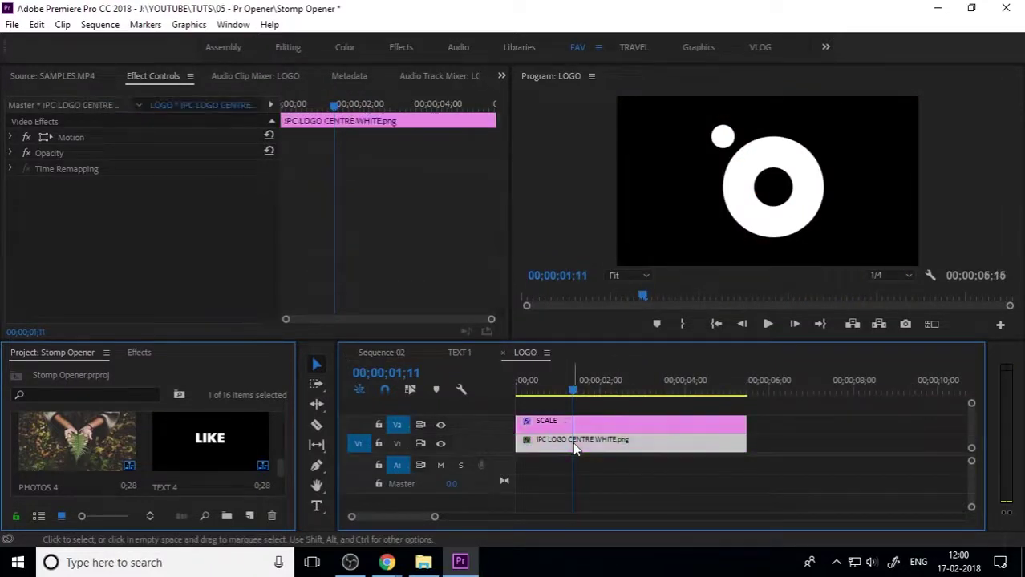
pyautogui.click(9, 141)
pyautogui.click(10, 138)
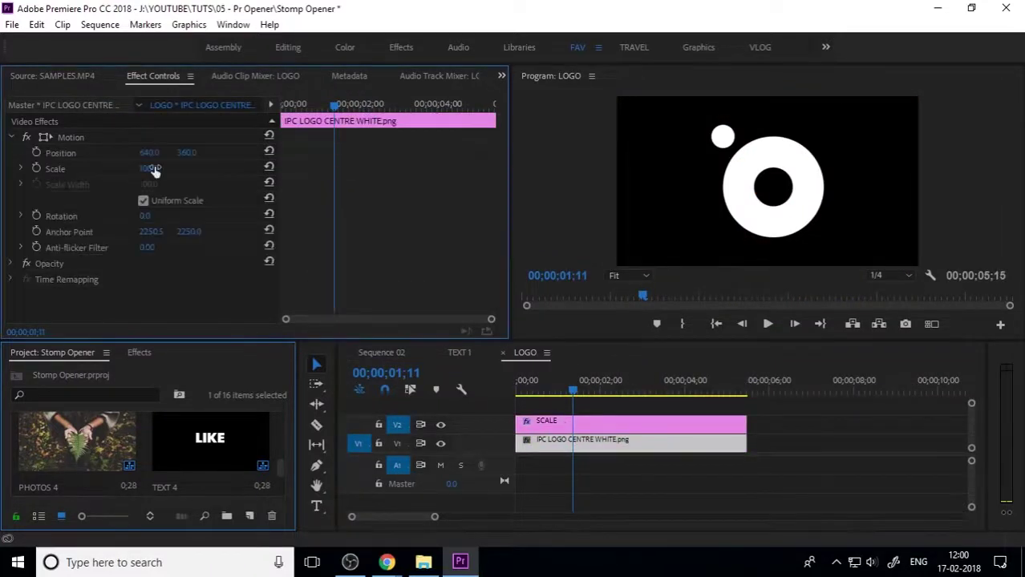
pyautogui.moveTo(149, 169); pyautogui.dragTo(101, 168)
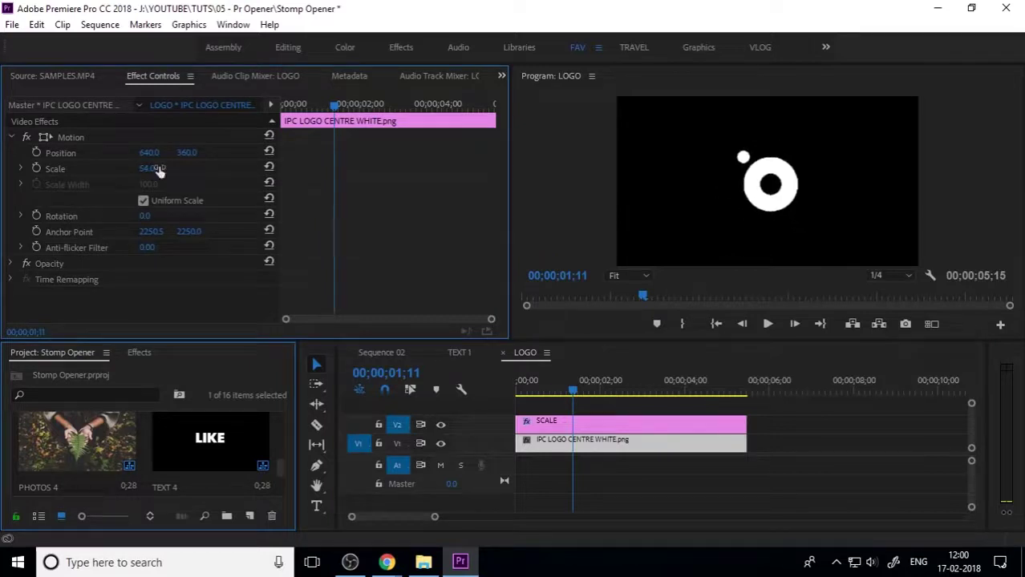
pyautogui.moveTo(543, 381); pyautogui.dragTo(499, 386)
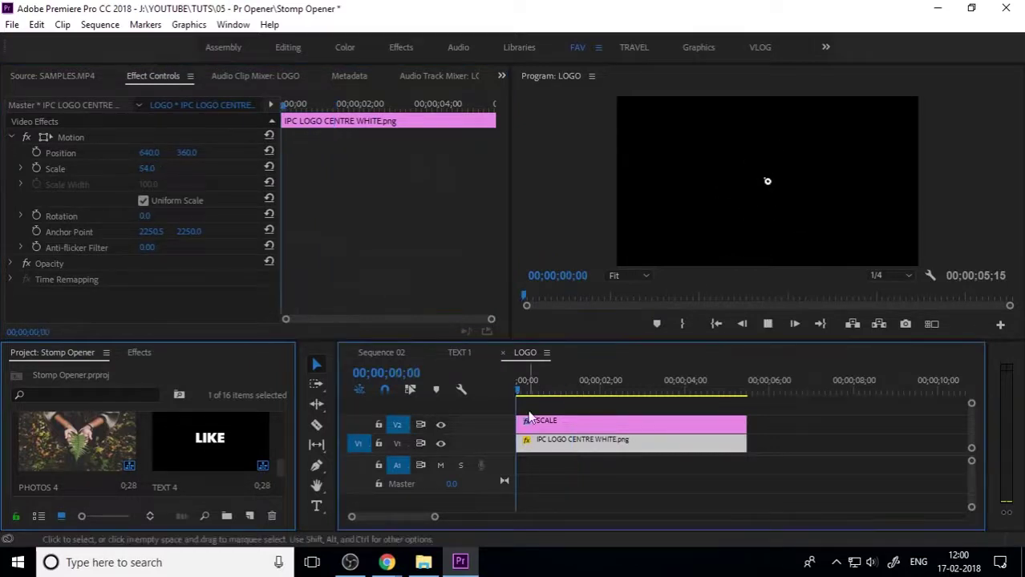
pyautogui.press('space')
pyautogui.press('space')
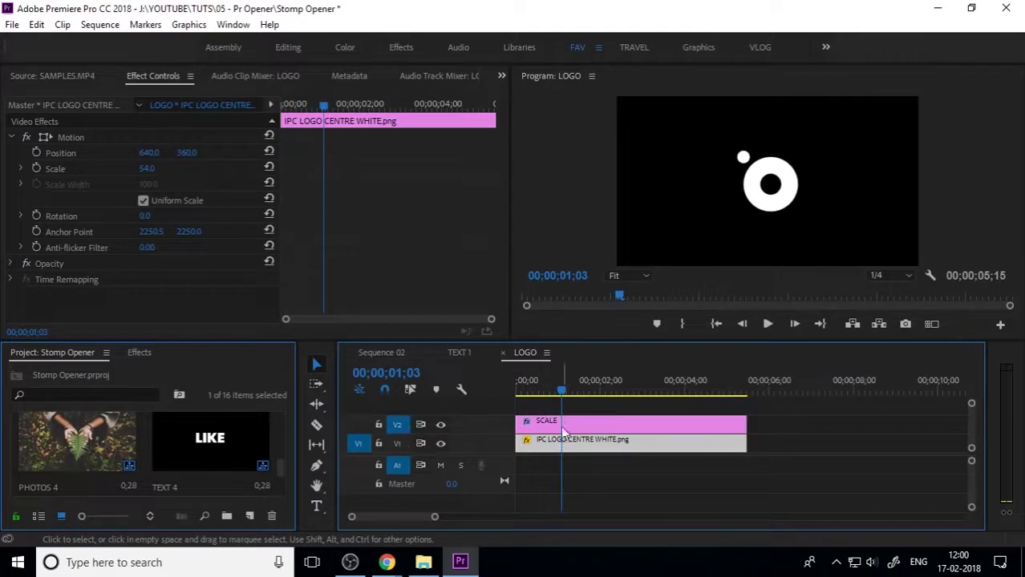
# - Steepen the start of the SCALE layer's Scale velocity curve for a faster logo ease-out and preview it
pyautogui.click(562, 425)
pyautogui.moveTo(502, 203); pyautogui.dragTo(504, 306)
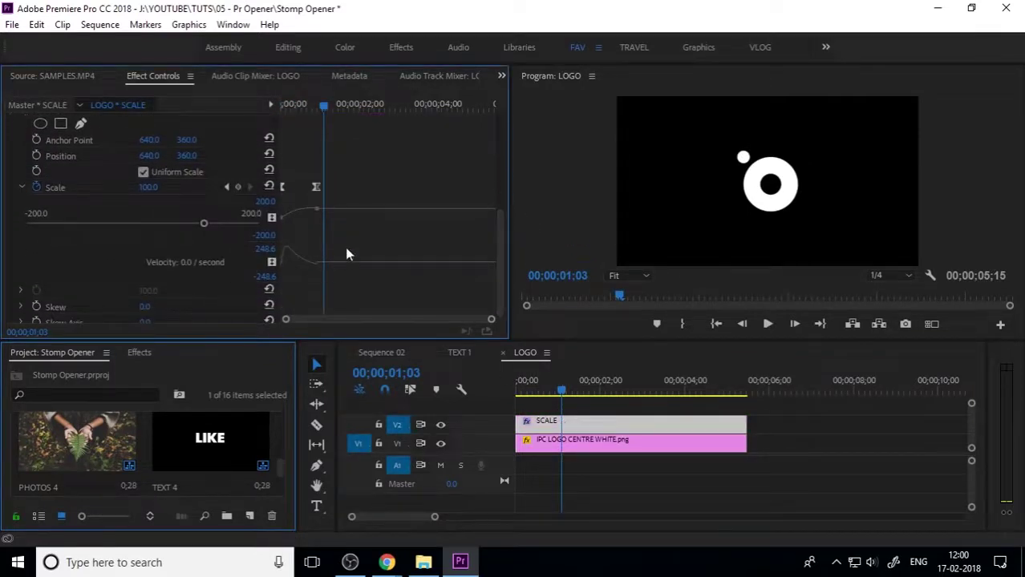
pyautogui.moveTo(289, 214); pyautogui.dragTo(294, 265)
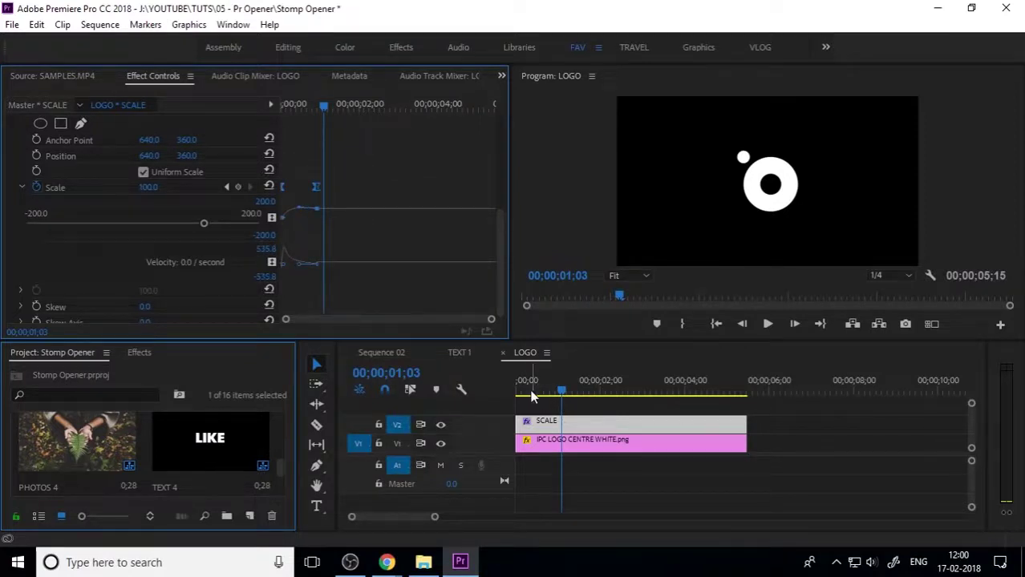
pyautogui.moveTo(531, 396); pyautogui.dragTo(482, 399)
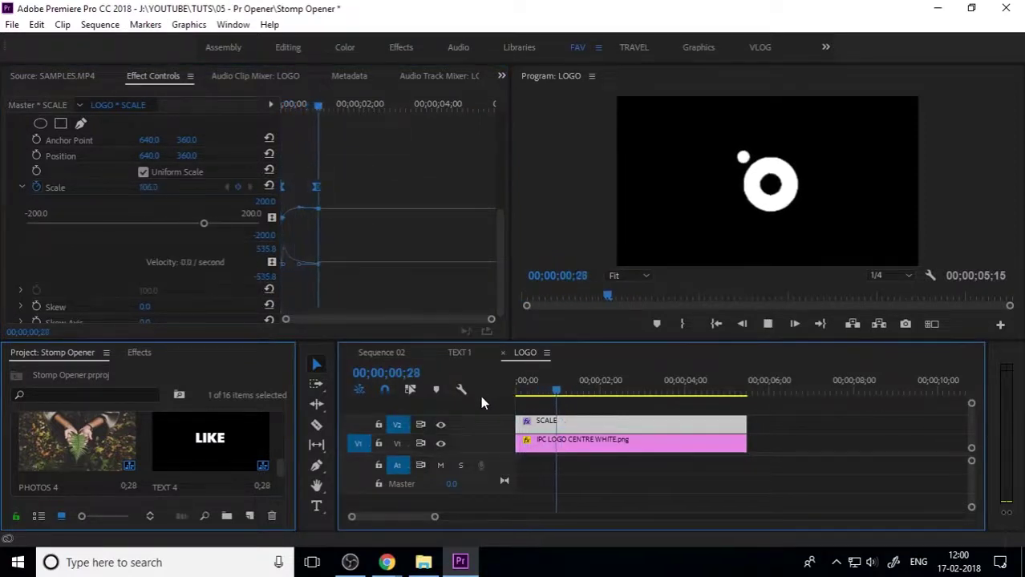
pyautogui.press('space')
# - Return to Sequence 02 and play from just before the THANKS title through the logo reveal
pyautogui.click(425, 353)
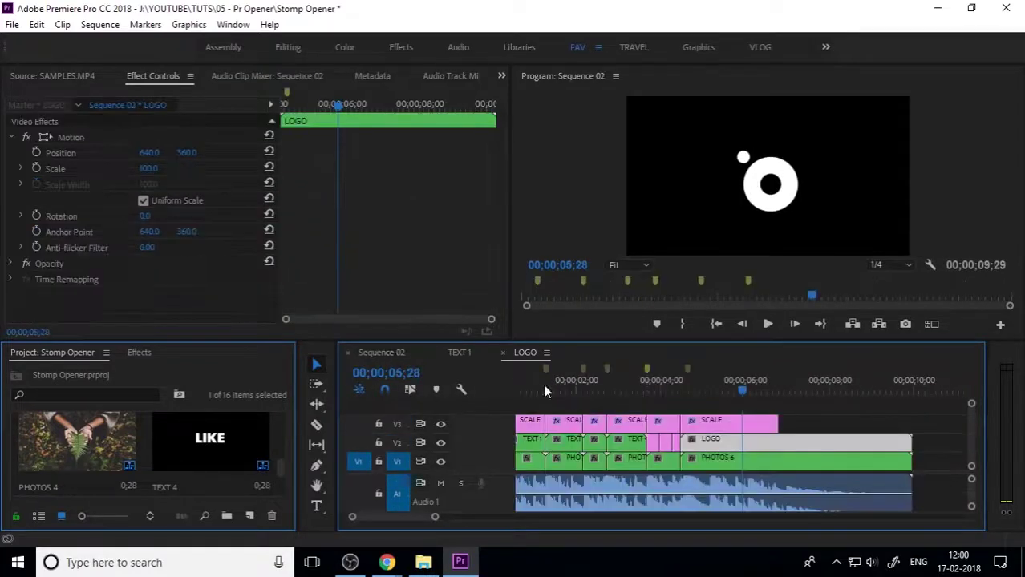
pyautogui.click(651, 401)
pyautogui.press('space')
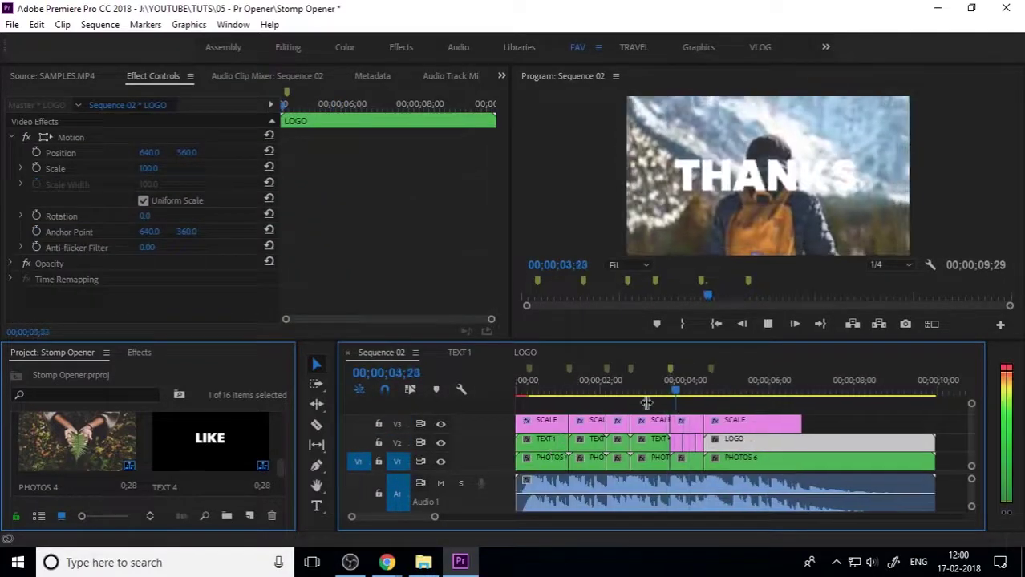
pyautogui.scroll(-2, 647, 403)
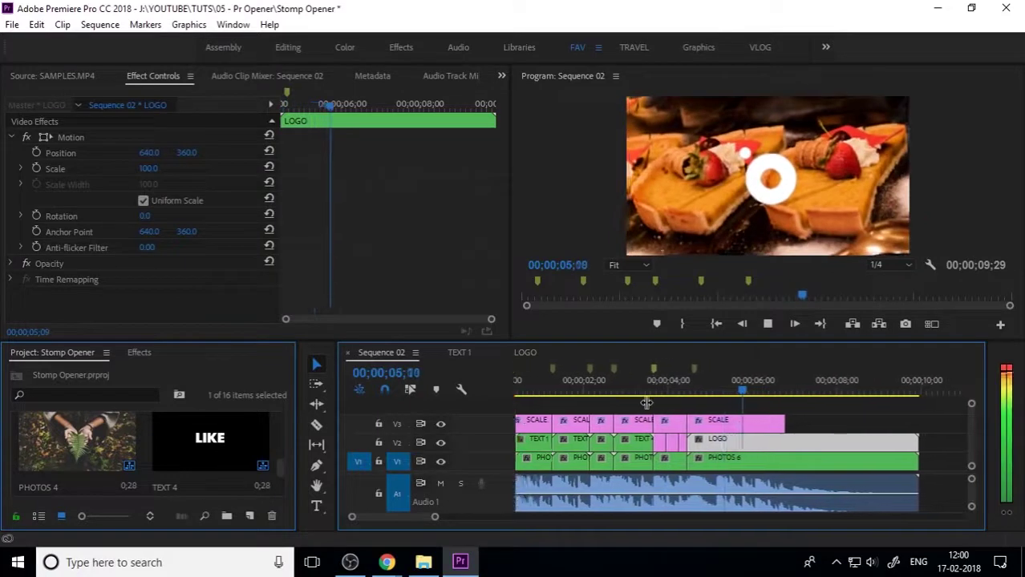
pyautogui.press('space')
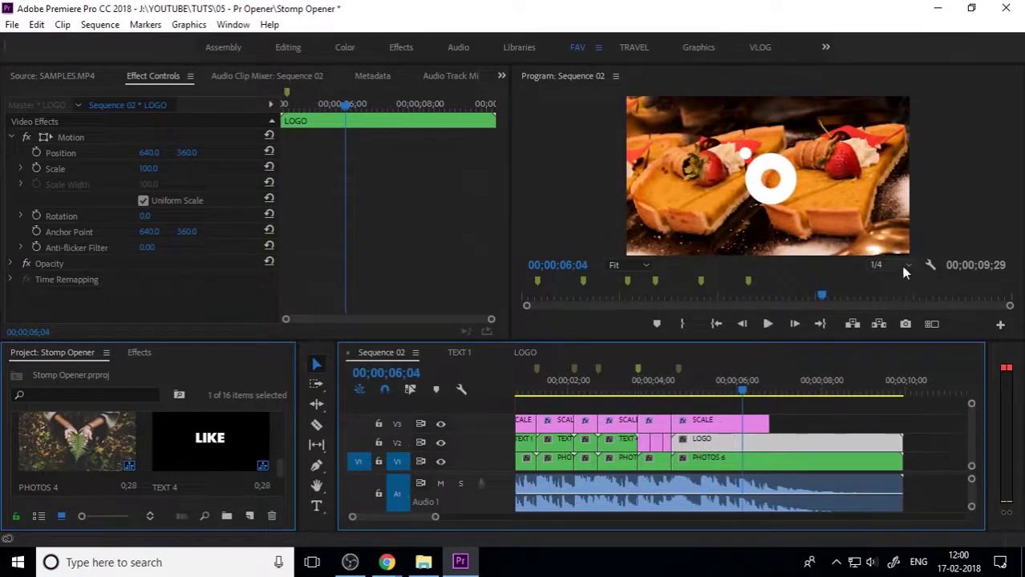
# - Set the Sequence 02 playback resolution to Full and extend the last SCALE adjustment layer to the end of the LOGO clip
pyautogui.click(903, 270)
pyautogui.click(898, 285)
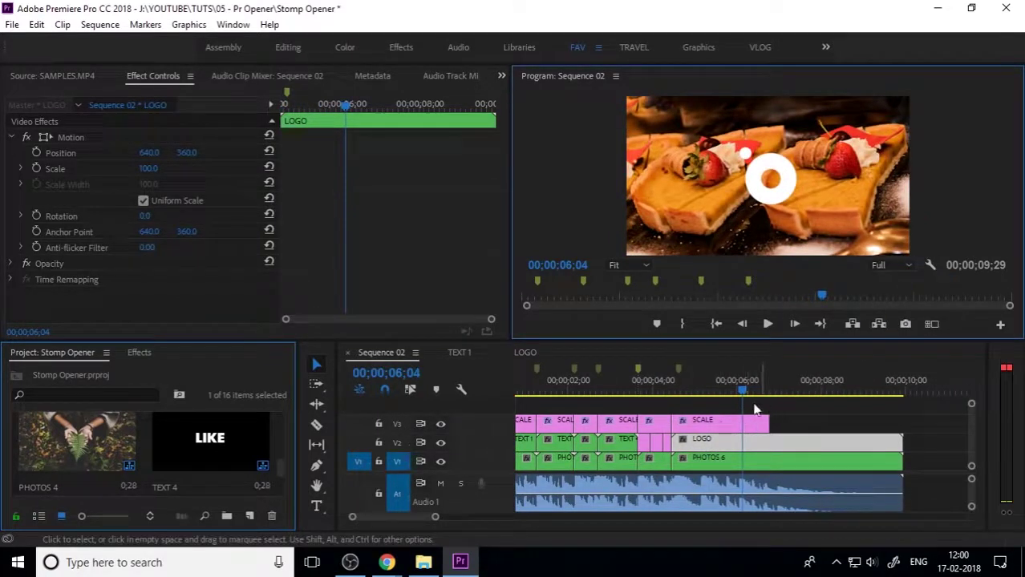
pyautogui.moveTo(766, 423); pyautogui.dragTo(902, 424)
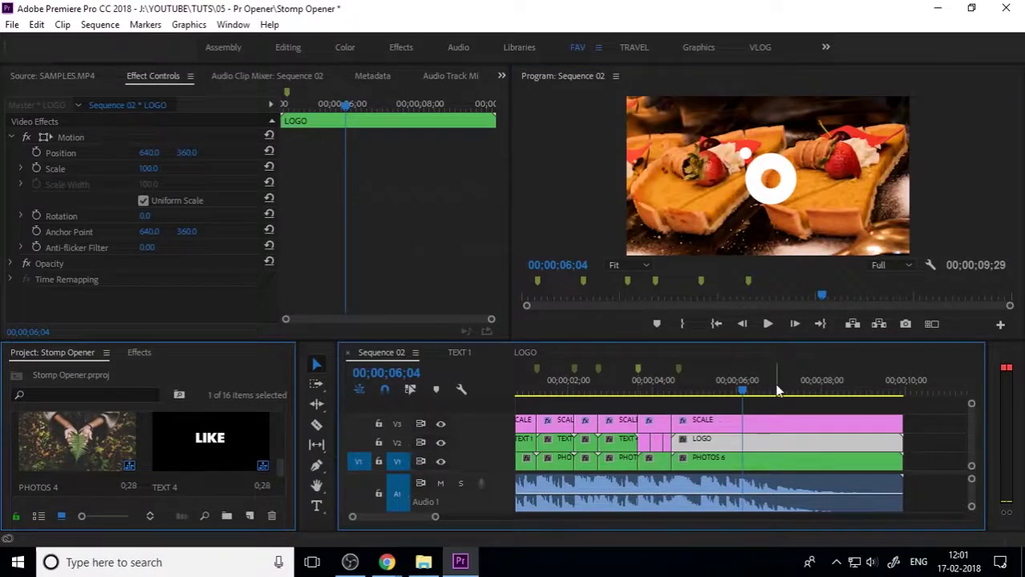
pyautogui.press('-')
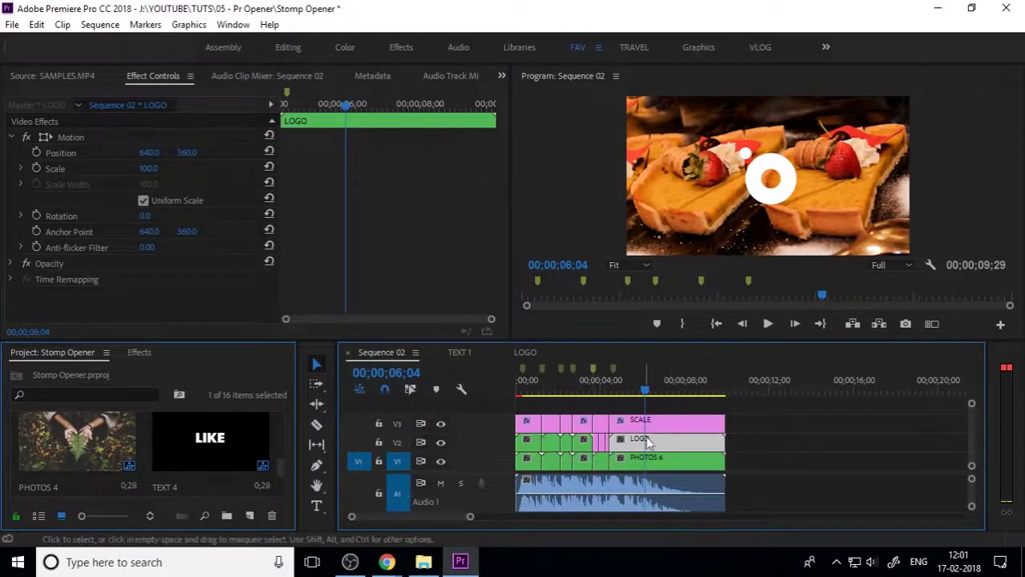
# - In the PHOTOS 6 sequence, create a 1280 x 720 black video, place it above 2.jpg and extend it to the photo's full length
pyautogui.click(654, 460)
pyautogui.doubleClick(654, 460)
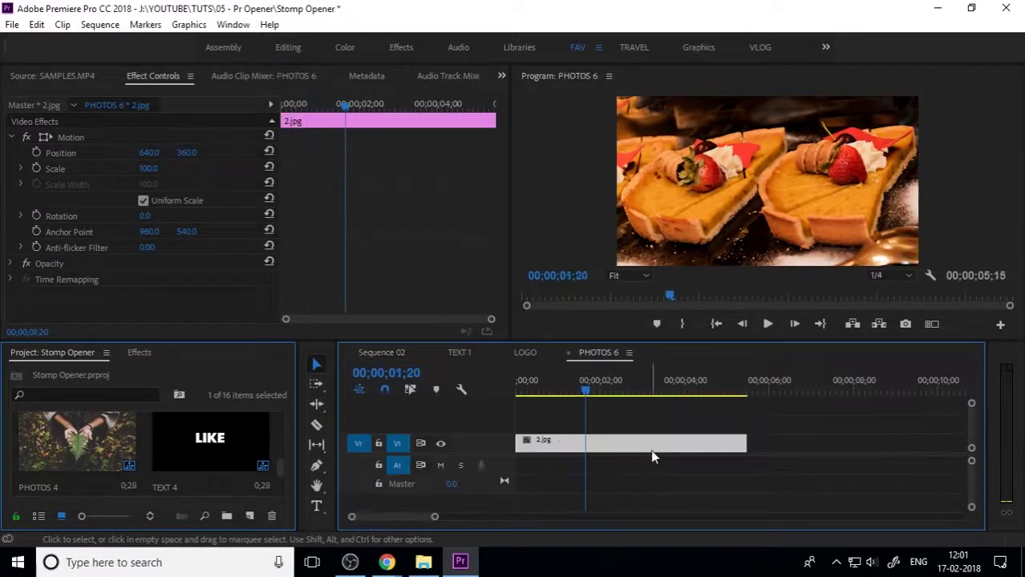
pyautogui.click(517, 421)
pyautogui.click(250, 515)
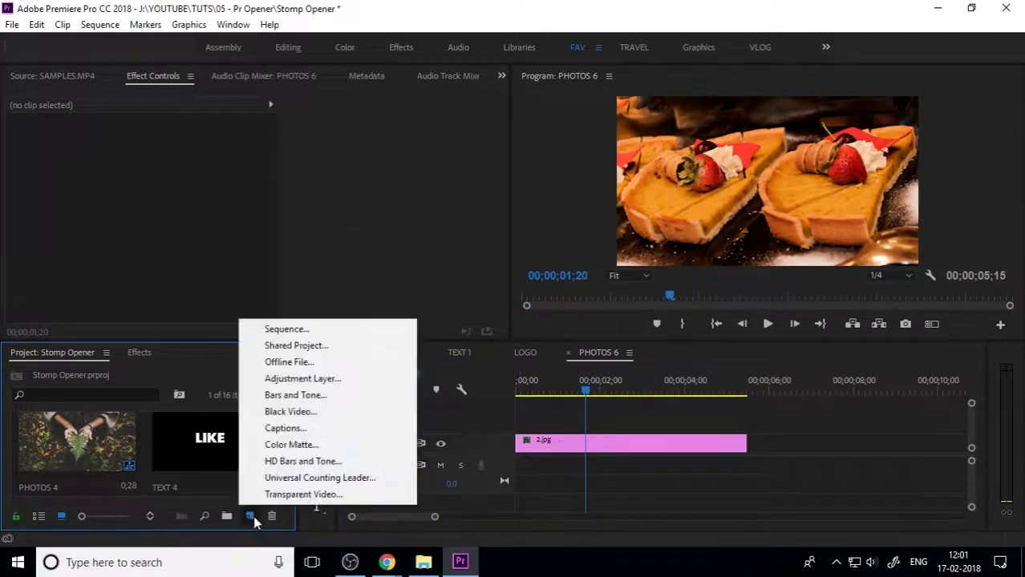
pyautogui.click(308, 410)
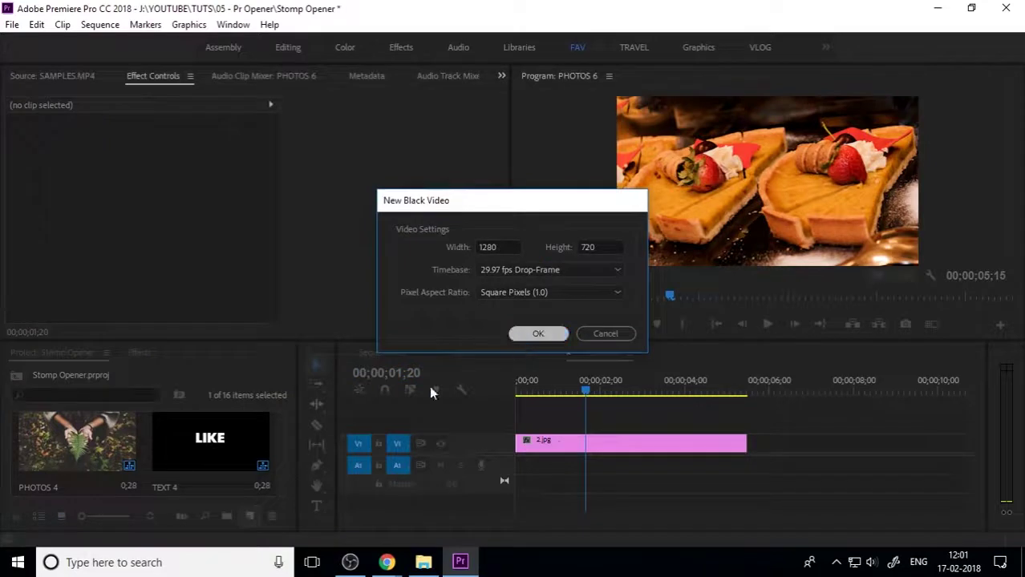
pyautogui.click(538, 333)
pyautogui.moveTo(108, 456); pyautogui.dragTo(517, 431)
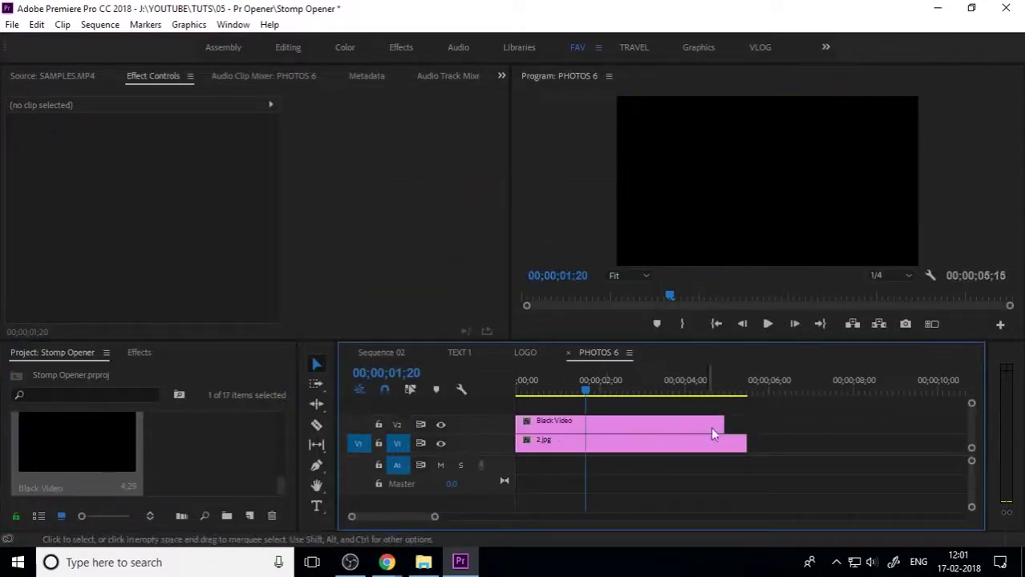
pyautogui.moveTo(716, 424); pyautogui.dragTo(746, 424)
# - Lower the Black Video clip's opacity so it darkens the photo beneath it
pyautogui.click(595, 421)
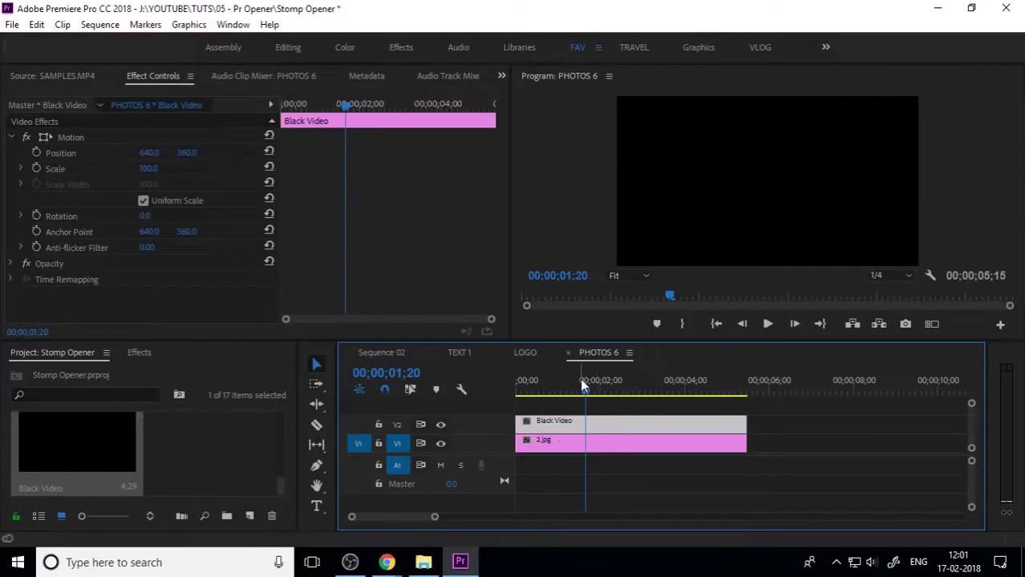
pyautogui.click(11, 263)
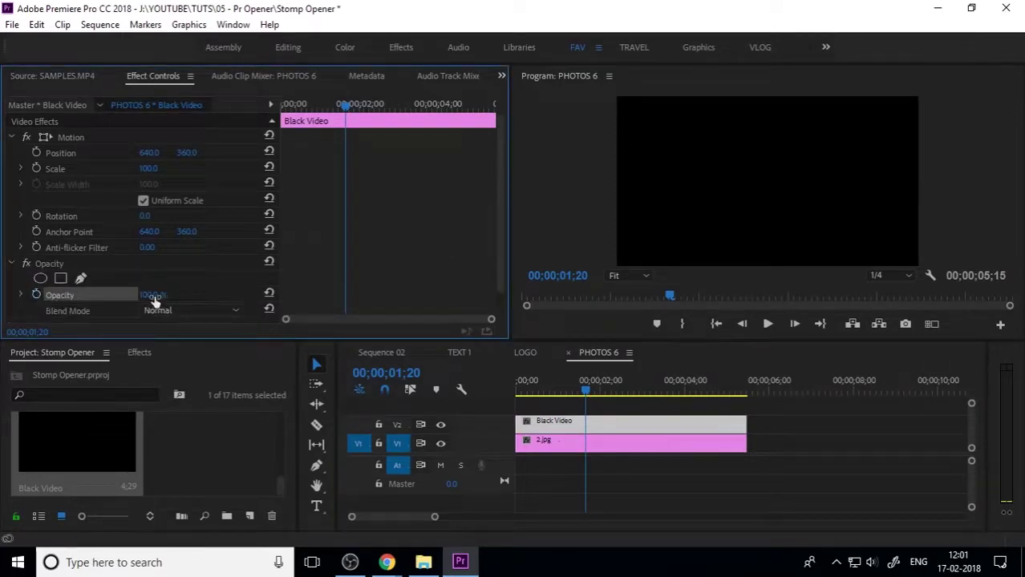
pyautogui.moveTo(154, 295); pyautogui.dragTo(136, 295)
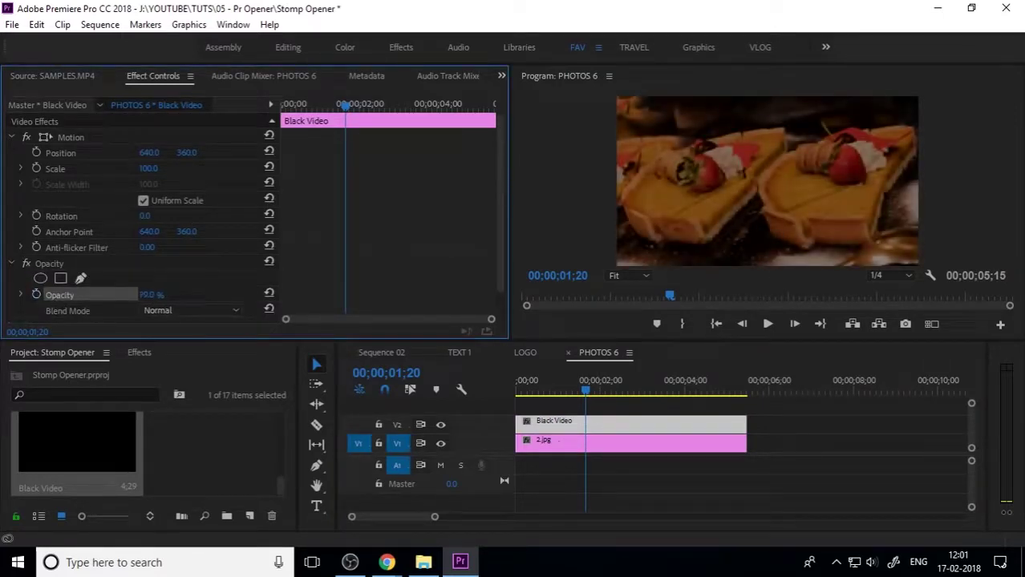
# - Return to Sequence 02, enlarge the program preview and play the opener from the start
pyautogui.click(395, 352)
pyautogui.moveTo(614, 399)
pyautogui.mouseDown()
pyautogui.moveTo(643, 401)
pyautogui.moveTo(604, 390)
pyautogui.mouseUp()
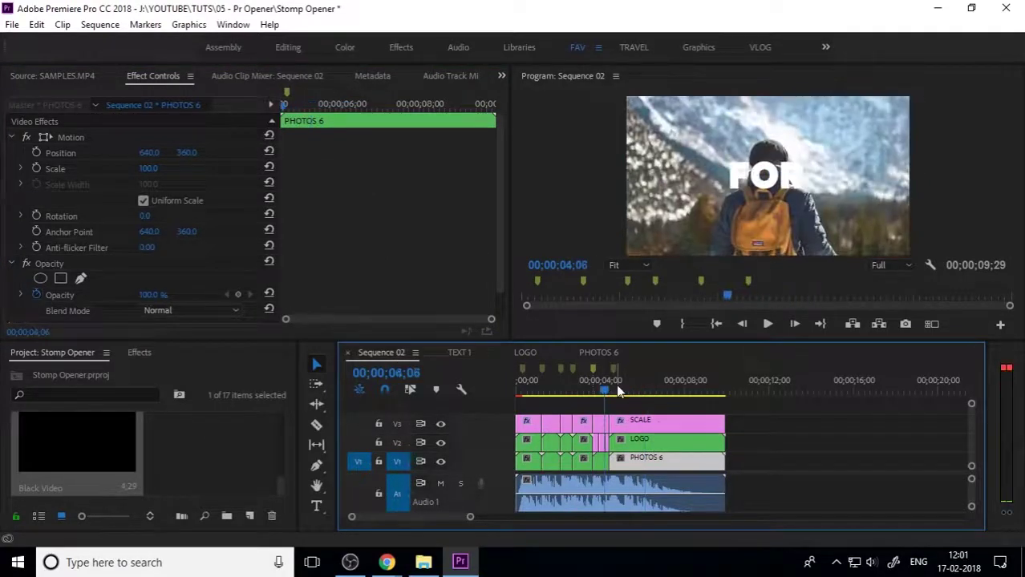
pyautogui.click(734, 178)
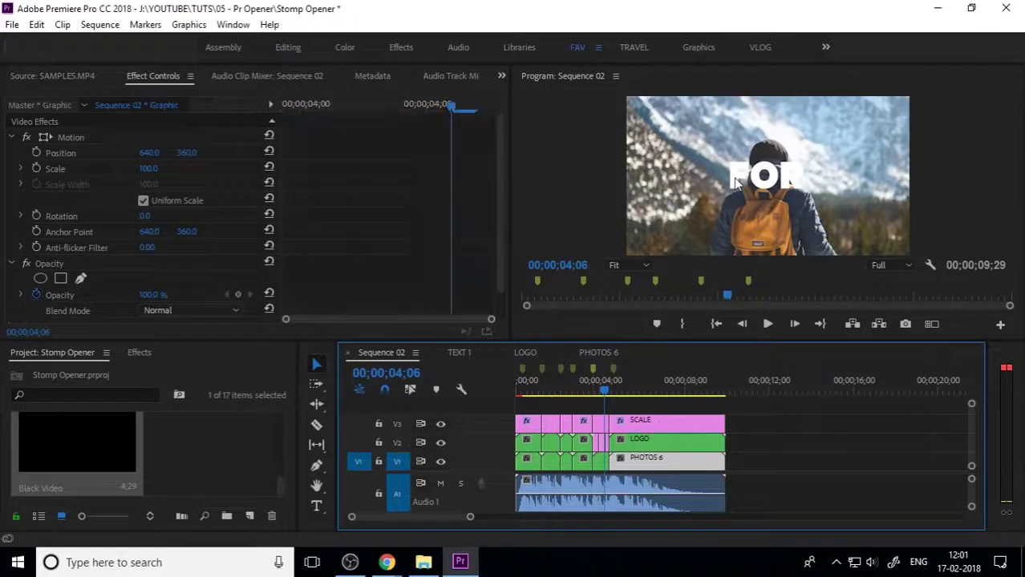
pyautogui.press('`')
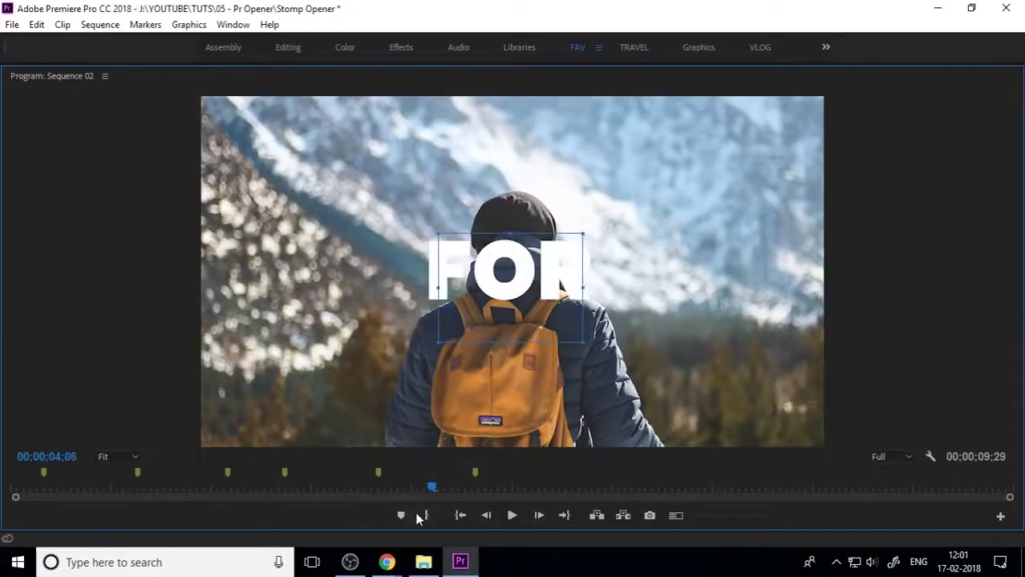
pyautogui.click(486, 516)
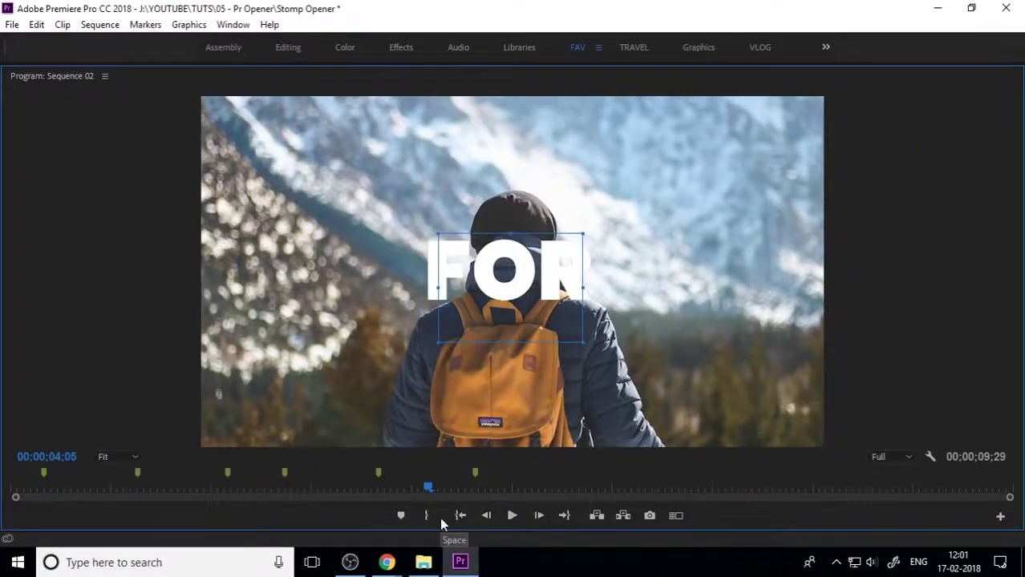
pyautogui.click(459, 517)
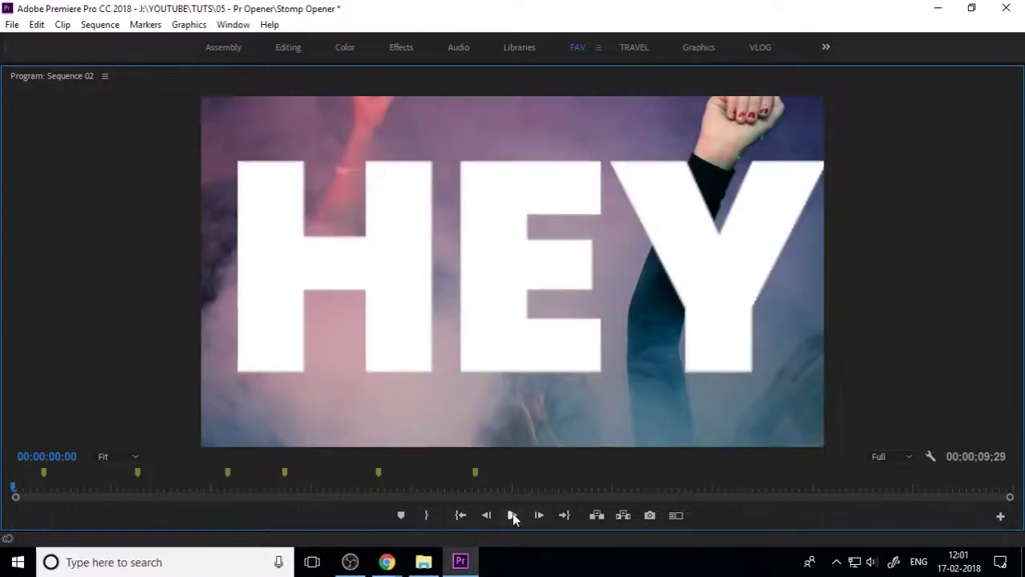
pyautogui.click(512, 516)
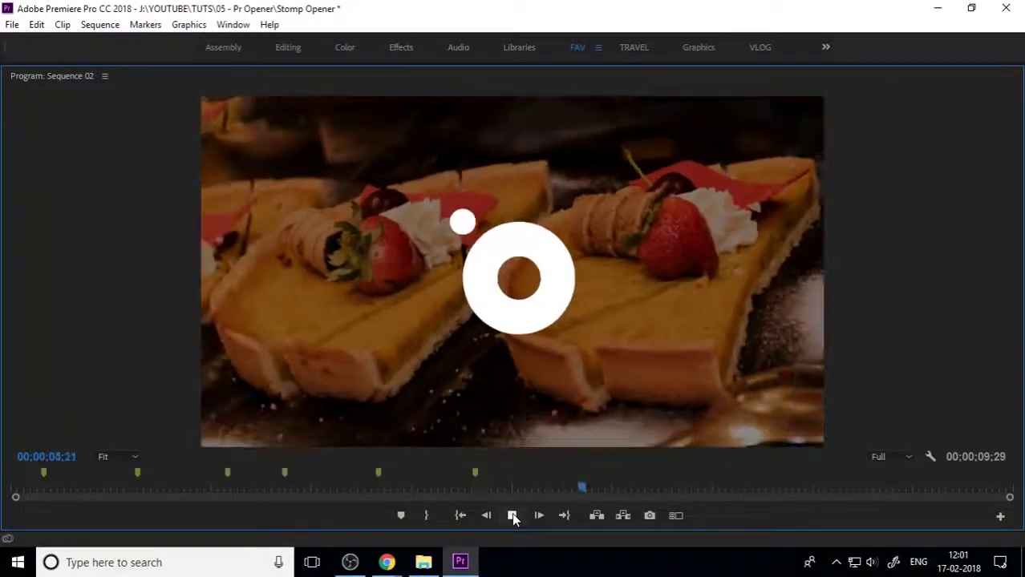
# - Replay the opener from the beginning through the logo reveal and restore the normal panel layout
pyautogui.click(626, 486)
pyautogui.moveTo(627, 495); pyautogui.dragTo(4, 506)
pyautogui.click(512, 516)
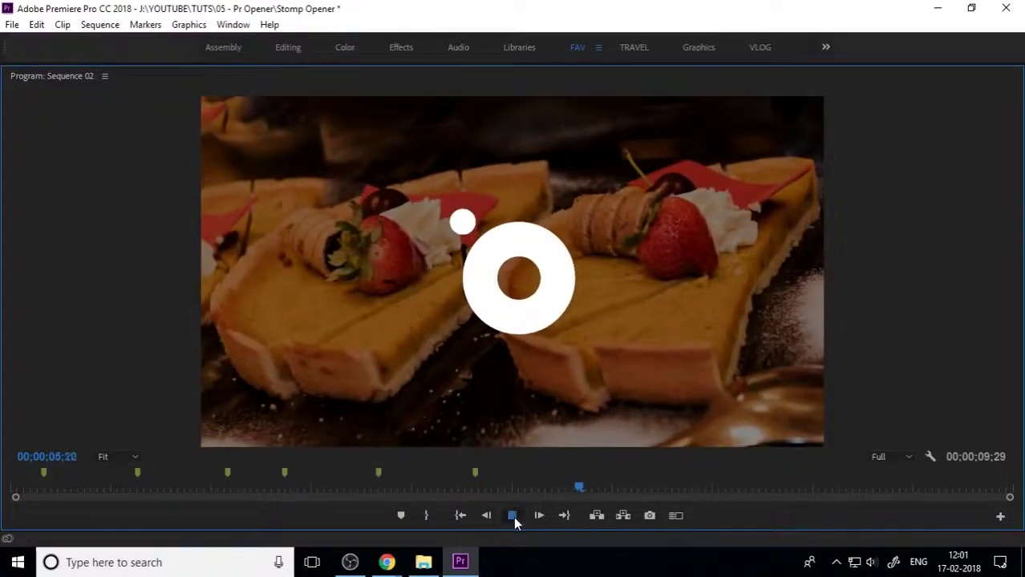
pyautogui.click(512, 516)
pyautogui.press('`')
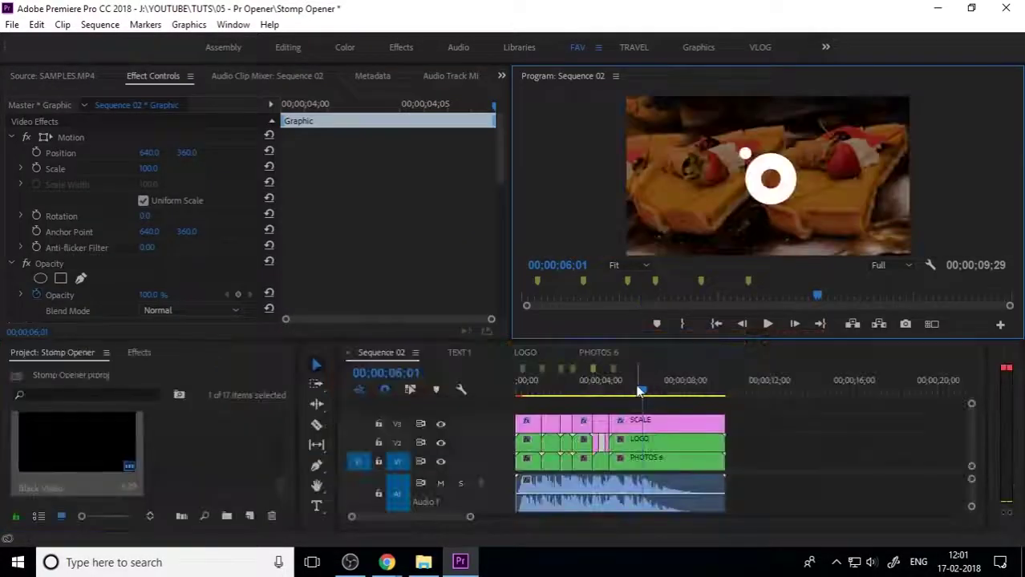
# - Apply the Lens Distortion effect to the first SCALE adjustment layer above TEXT 1 in Sequence 02
pyautogui.moveTo(640, 391); pyautogui.dragTo(470, 405)
pyautogui.press('=')
pyautogui.press('=')
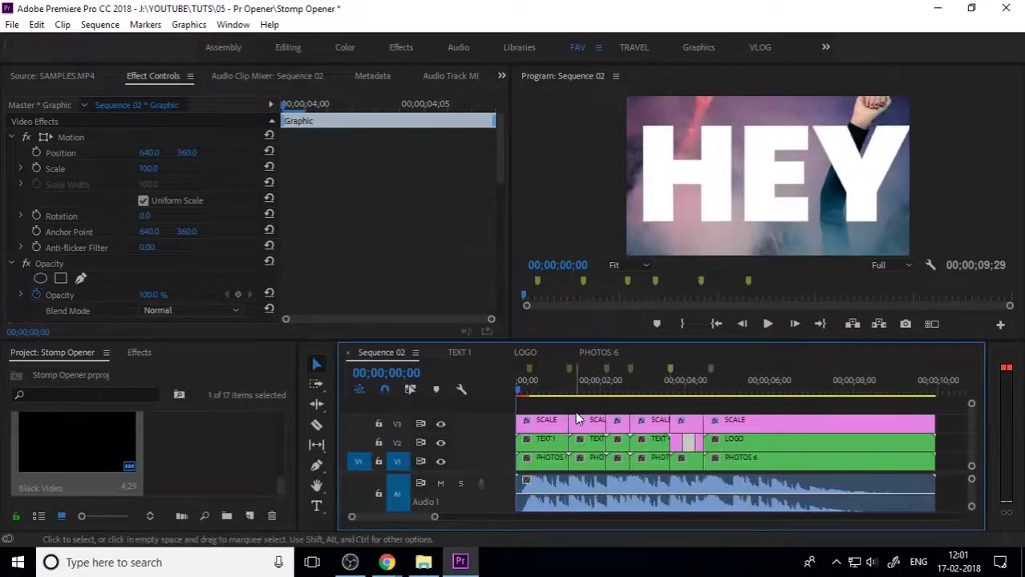
pyautogui.click(575, 417)
pyautogui.click(138, 353)
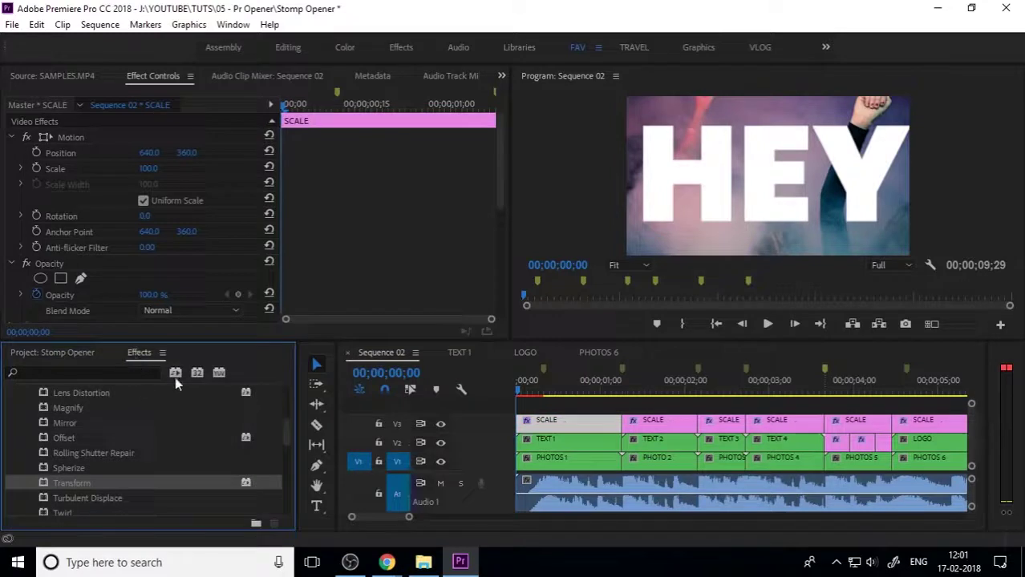
pyautogui.scroll(2, 105, 467)
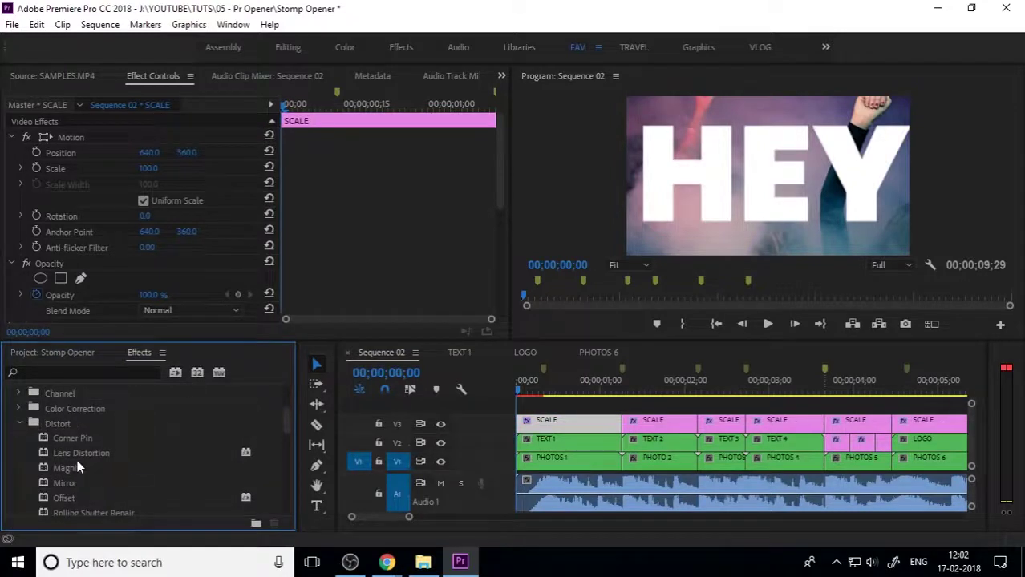
pyautogui.click(70, 455)
pyautogui.moveTo(84, 452); pyautogui.dragTo(581, 426)
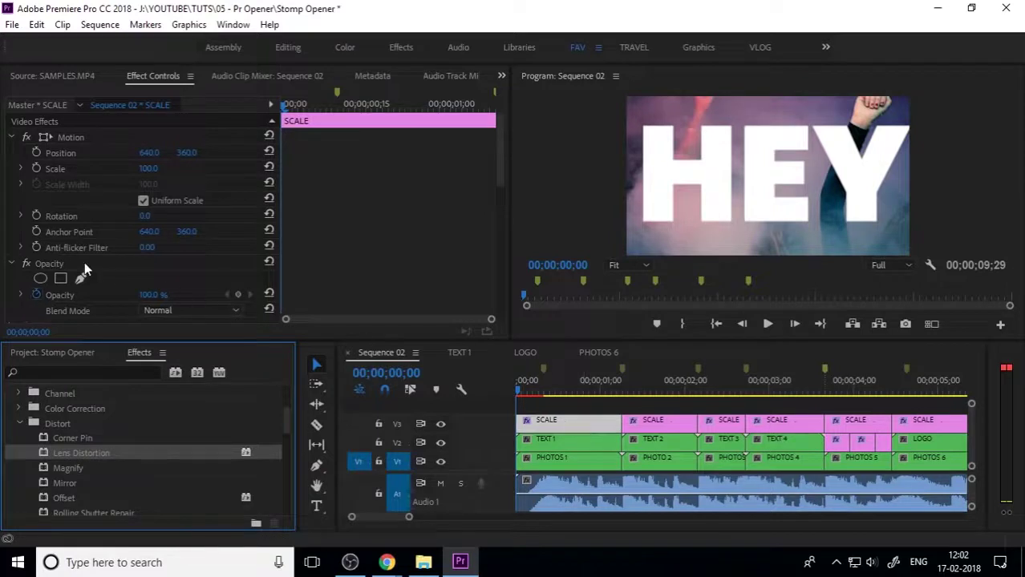
# - Collapse the layer's other effects and set a Lens Distortion Curvature keyframe of -74 at the first frame
pyautogui.scroll(-2, 125, 258)
pyautogui.click(13, 219)
pyautogui.scroll(2, 20, 152)
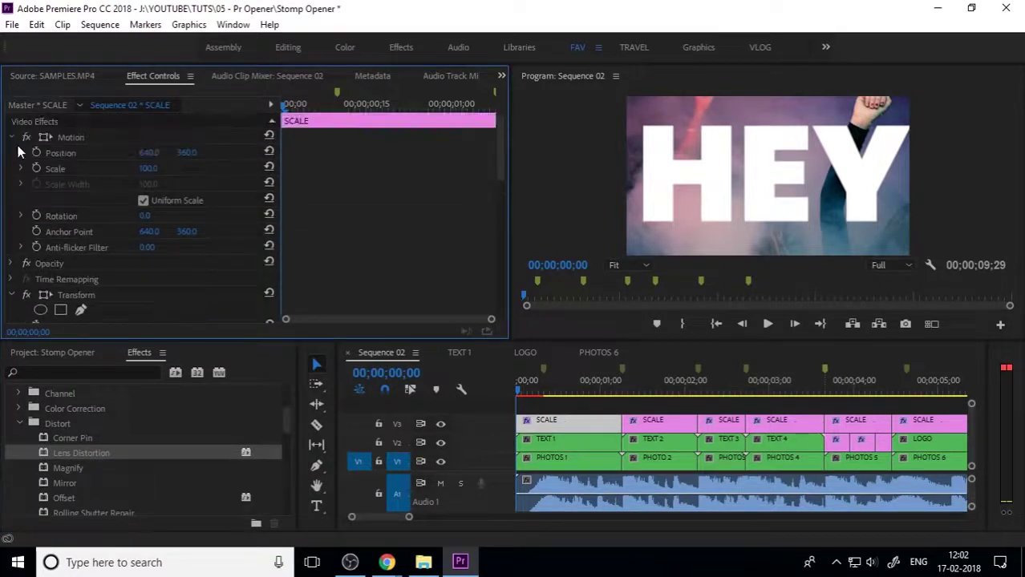
pyautogui.click(10, 138)
pyautogui.click(11, 186)
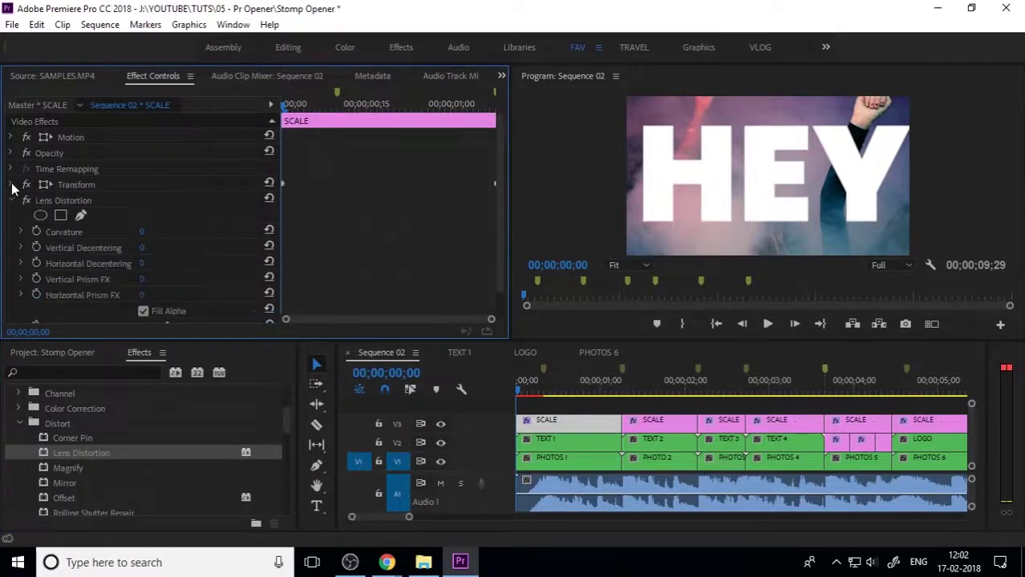
pyautogui.moveTo(381, 104); pyautogui.dragTo(245, 135)
pyautogui.moveTo(141, 232); pyautogui.dragTo(96, 232)
pyautogui.moveTo(145, 232); pyautogui.dragTo(163, 232)
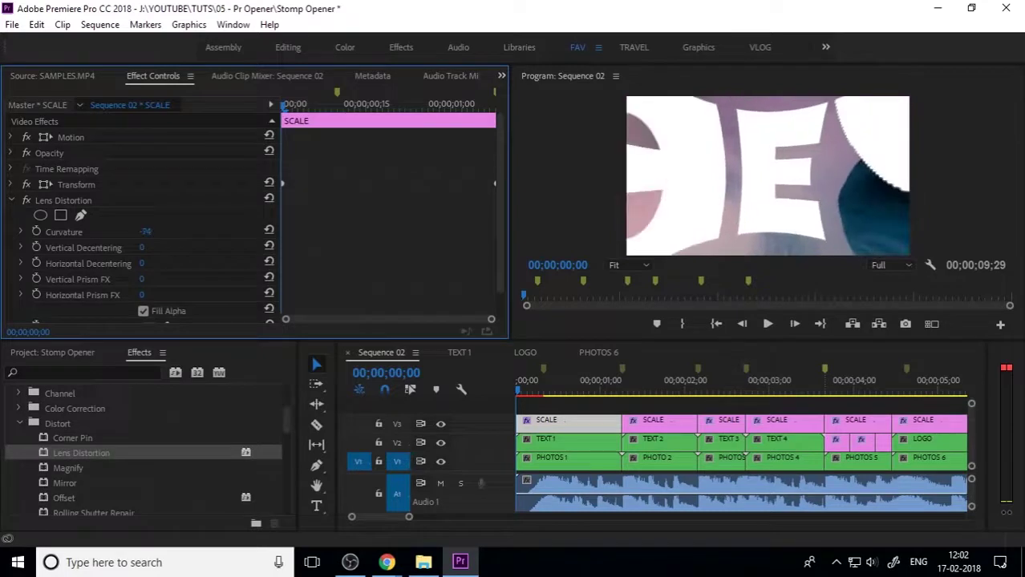
pyautogui.click(36, 232)
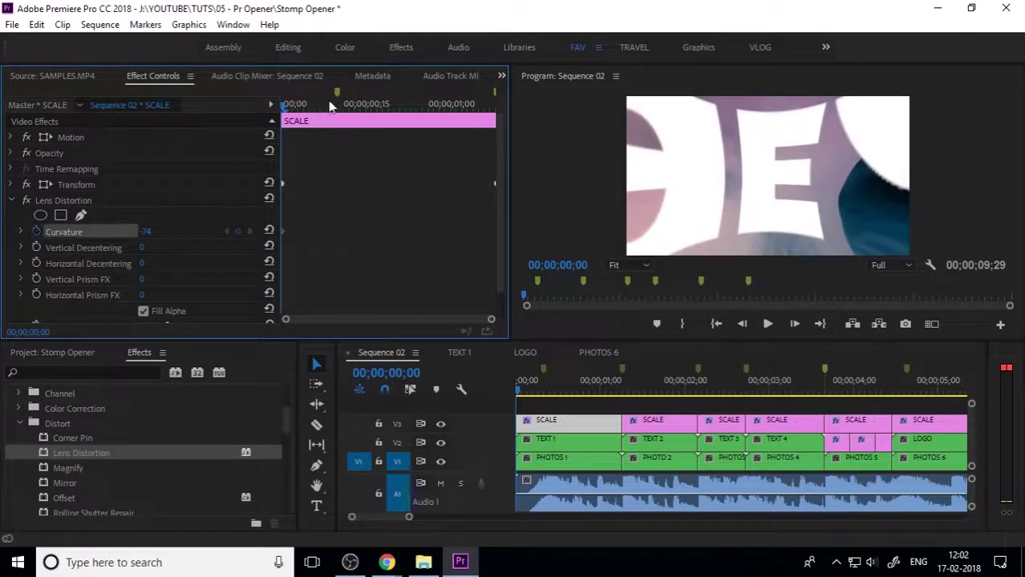
# - Add a Curvature keyframe of 0 at 00;00;00;12, shift it closer to the start and preview the distortion
pyautogui.moveTo(331, 106); pyautogui.dragTo(349, 121)
pyautogui.click(153, 231)
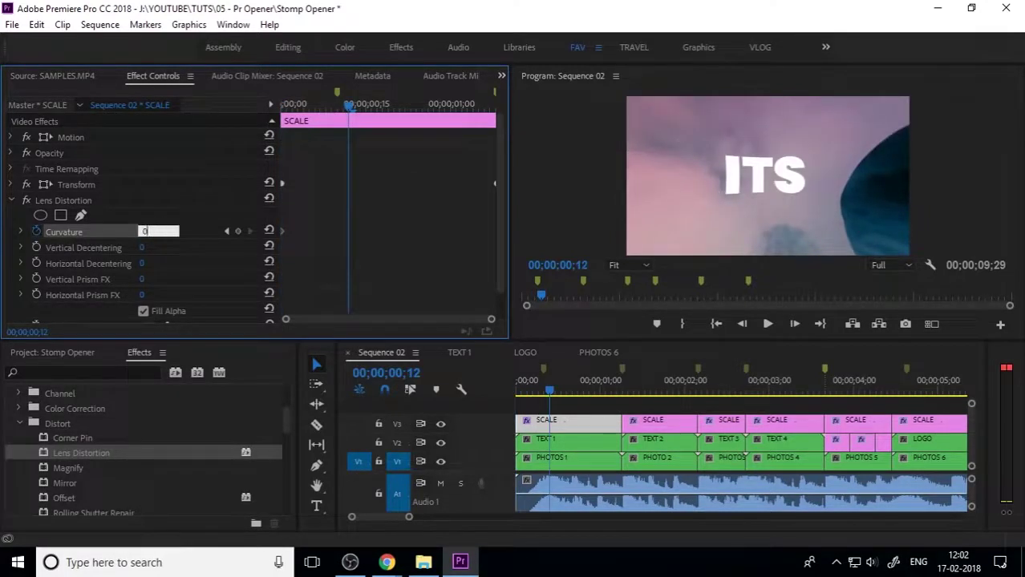
pyautogui.press('Return')
pyautogui.moveTo(347, 232); pyautogui.dragTo(329, 239)
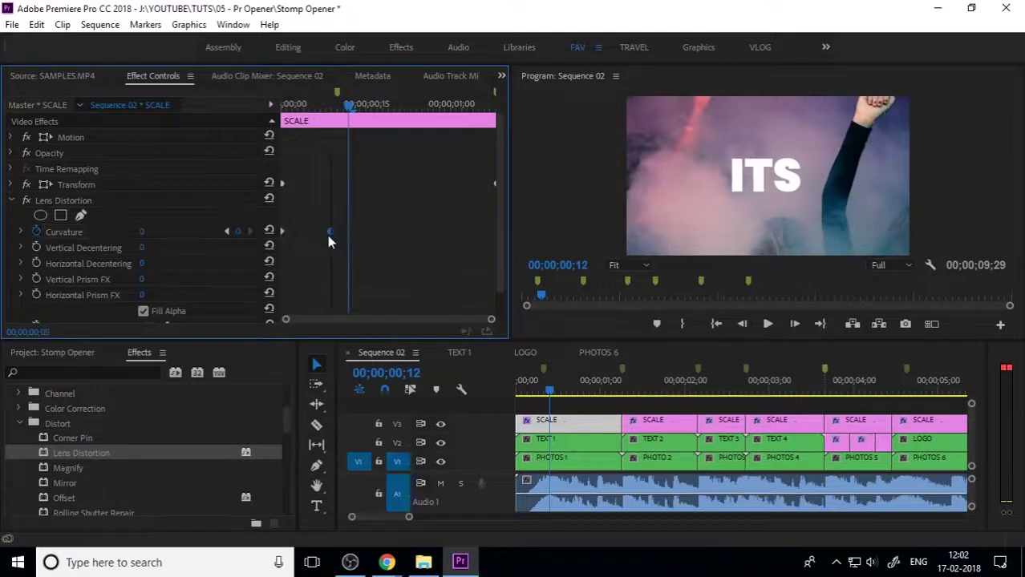
pyautogui.moveTo(332, 105); pyautogui.dragTo(283, 104)
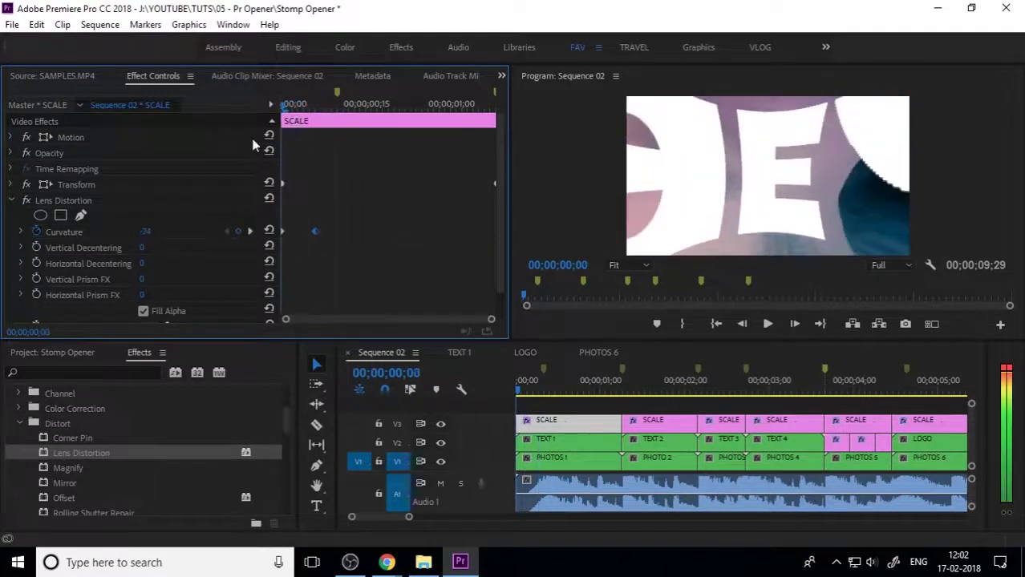
# - Convert both Curvature keyframes to Bezier interpolation and expand the Curvature velocity graph
pyautogui.rightClick(313, 233)
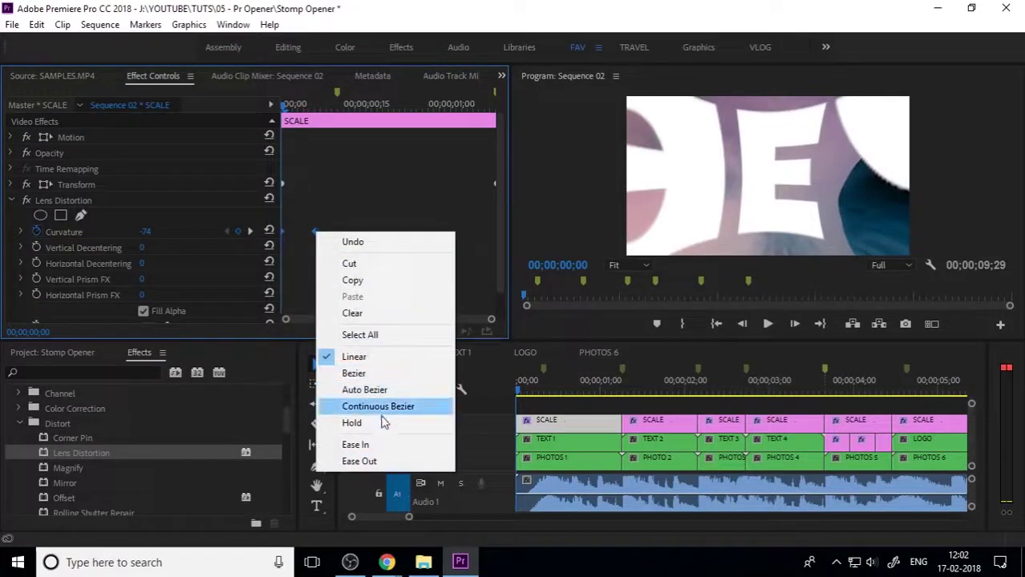
pyautogui.click(376, 374)
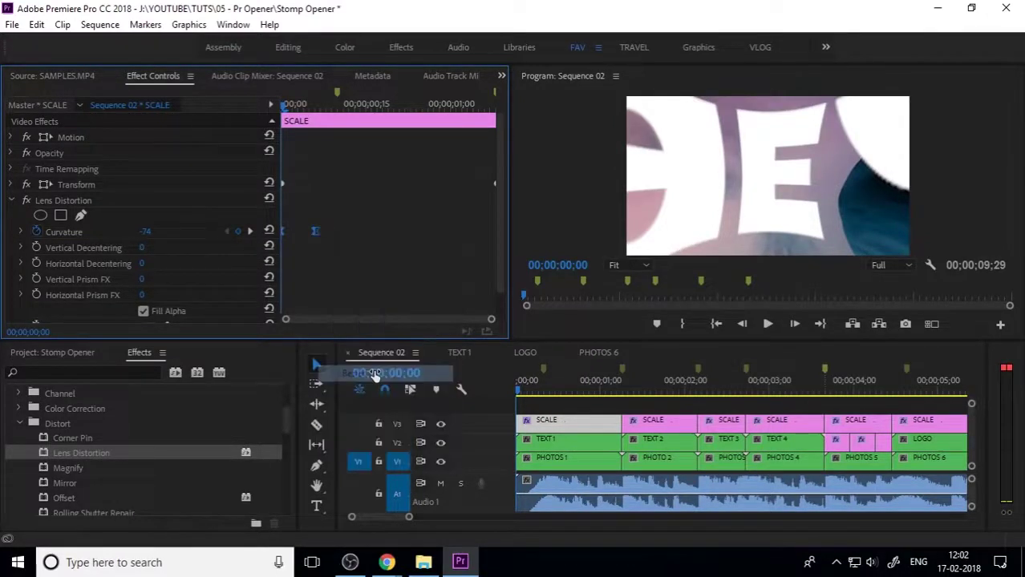
pyautogui.click(22, 233)
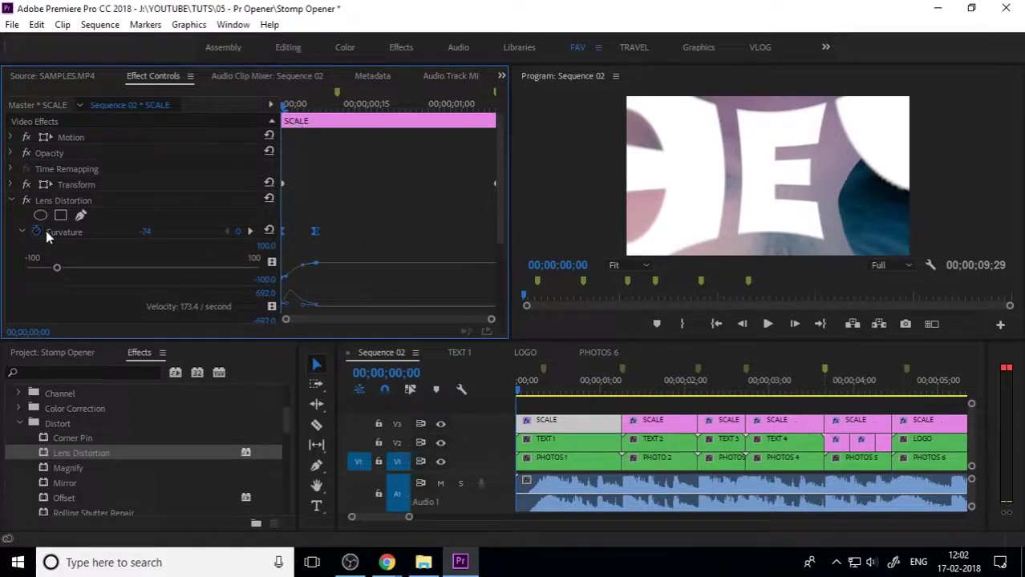
pyautogui.click(22, 233)
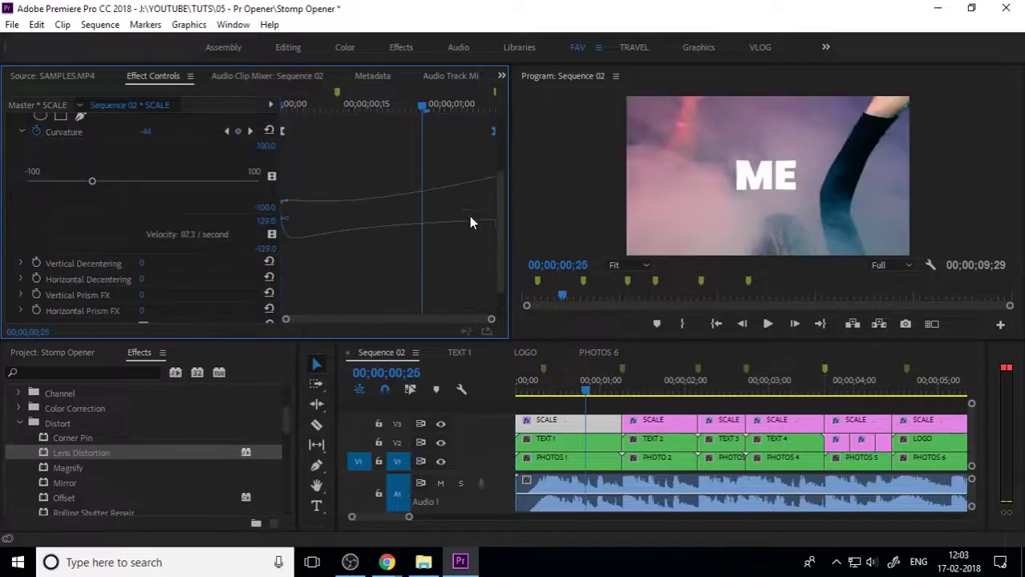
# - Play Sequence 02 from the start through the THANKS title to check the lens distortion
pyautogui.moveTo(381, 107); pyautogui.dragTo(220, 135)
pyautogui.press('space')
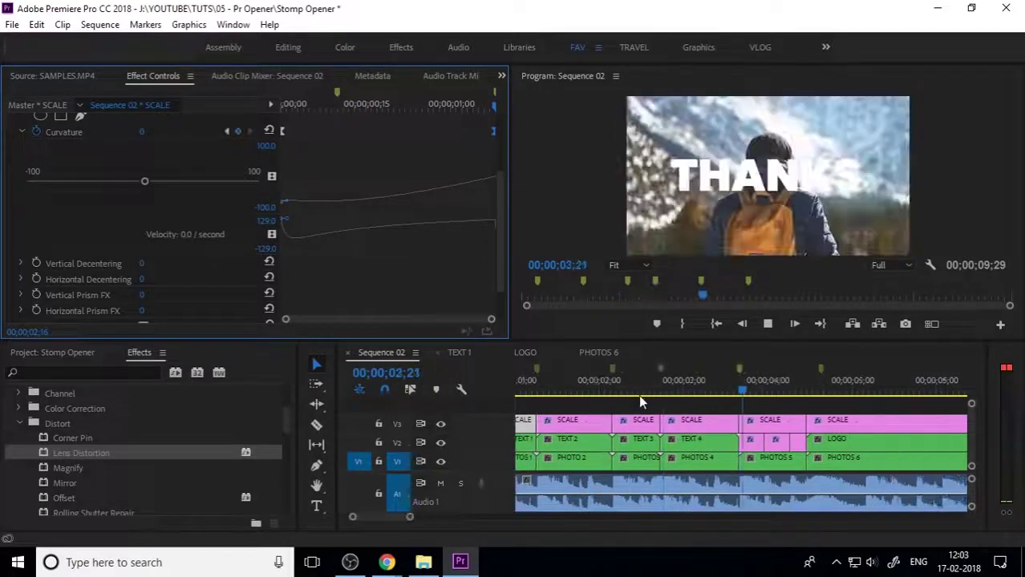
pyautogui.press('space')
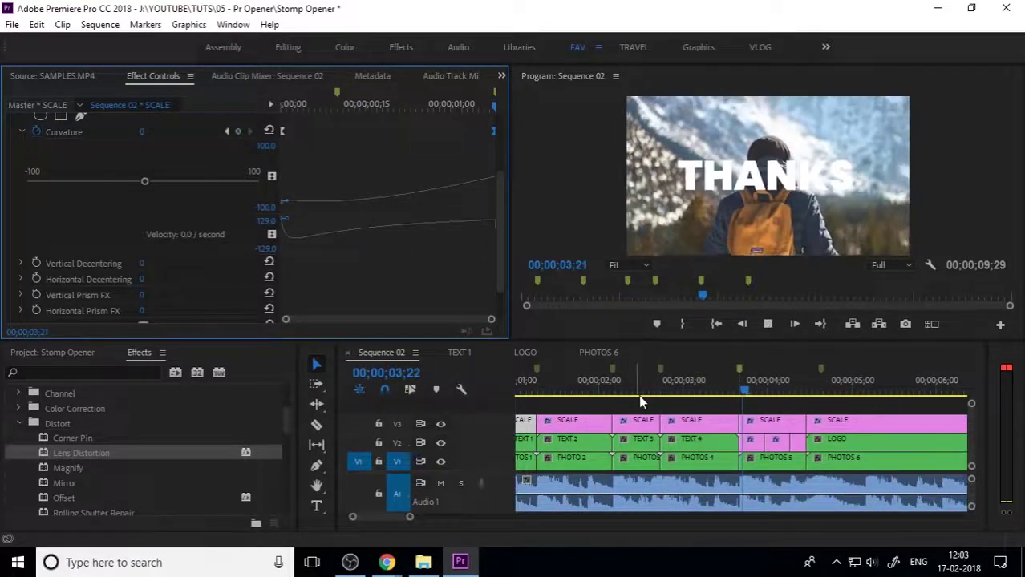